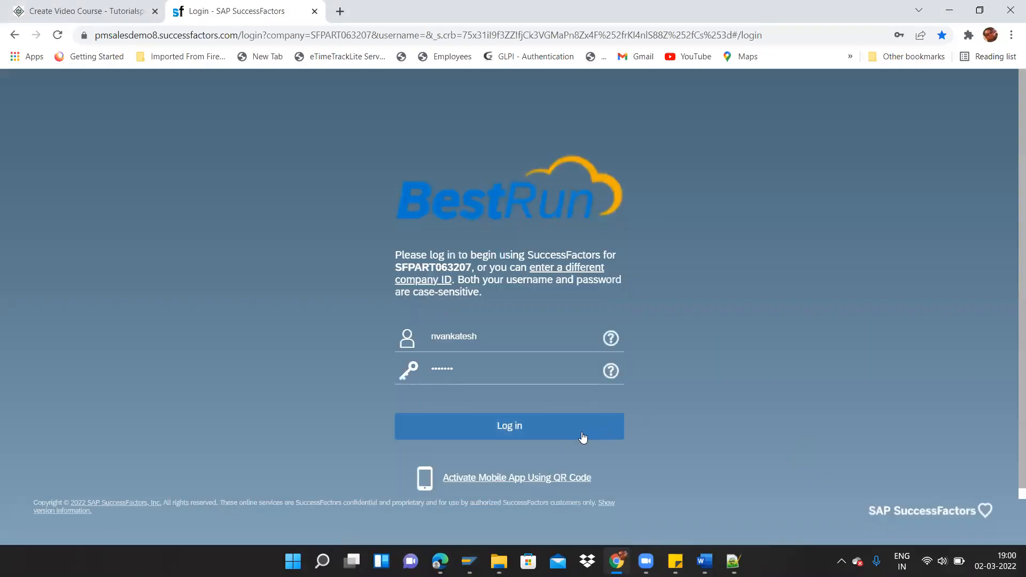
- Log in to the BestRun SuccessFactors instance with the credentials already filled in
{"action": "left_click", "coordinate": [582, 433]}
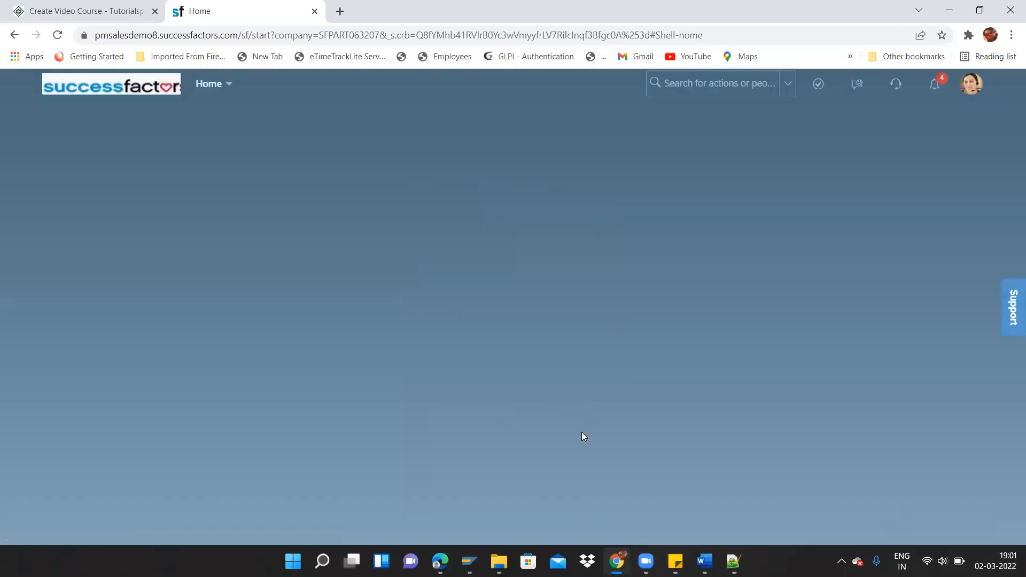
- Switch to Online Trainings.pdf in Edge and review the course topics on email notification templates and password and login policies
{"action": "left_click", "coordinate": [440, 562]}
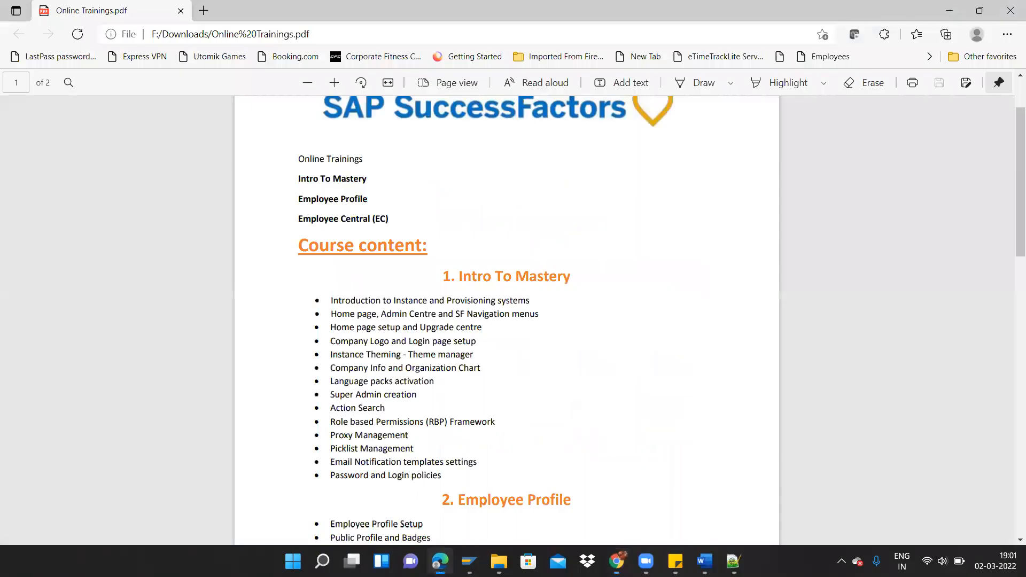
{"action": "left_click_drag", "start_coordinate": [326, 450], "coordinate": [416, 448]}
{"action": "left_click_drag", "start_coordinate": [316, 462], "coordinate": [460, 489]}
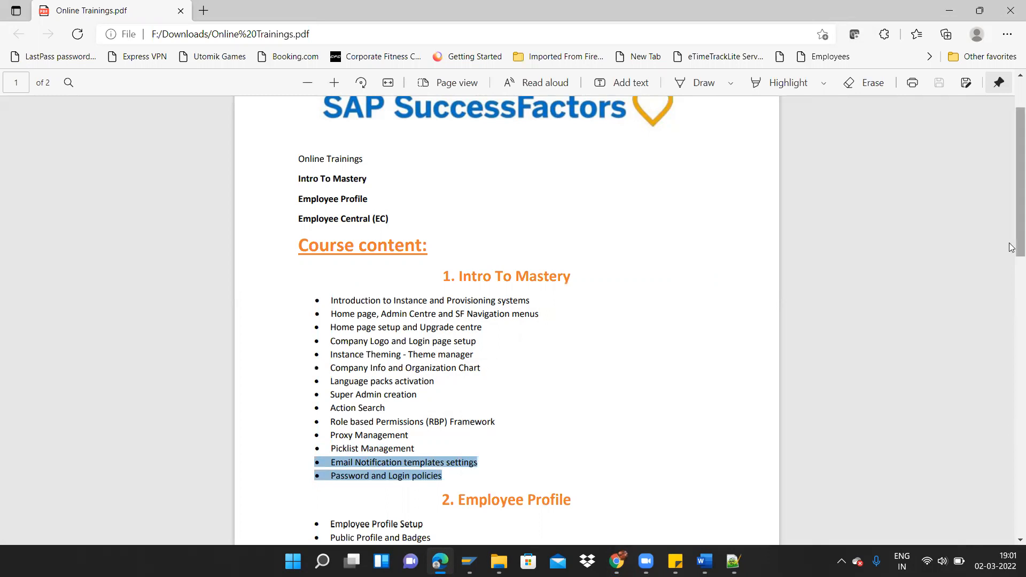
{"action": "scroll", "coordinate": [1011, 268], "scroll_direction": "down", "scroll_amount": 1}
{"action": "scroll", "coordinate": [1011, 268], "scroll_direction": "down", "scroll_amount": 1}
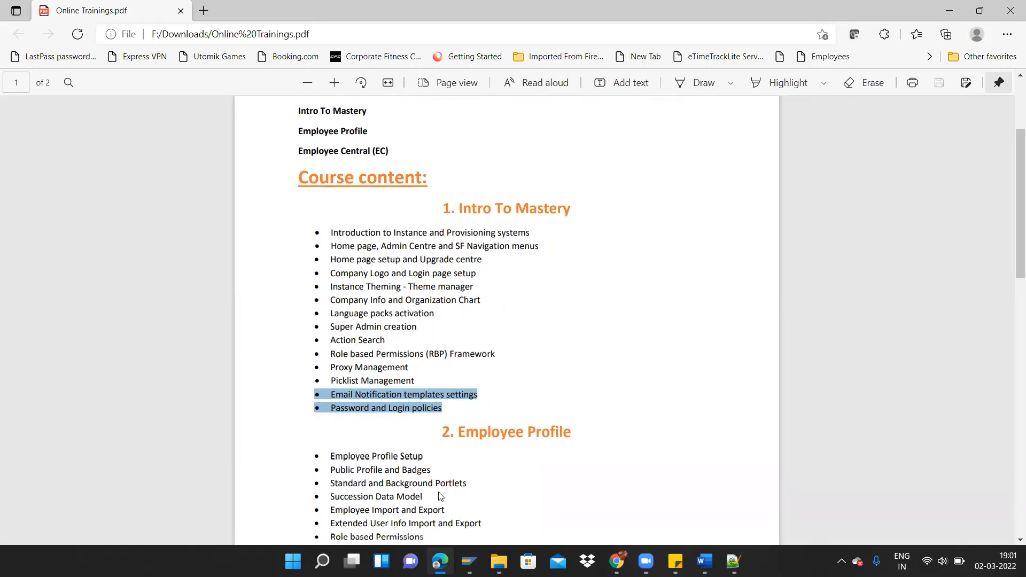
{"action": "key", "text": "alt+Tab"}
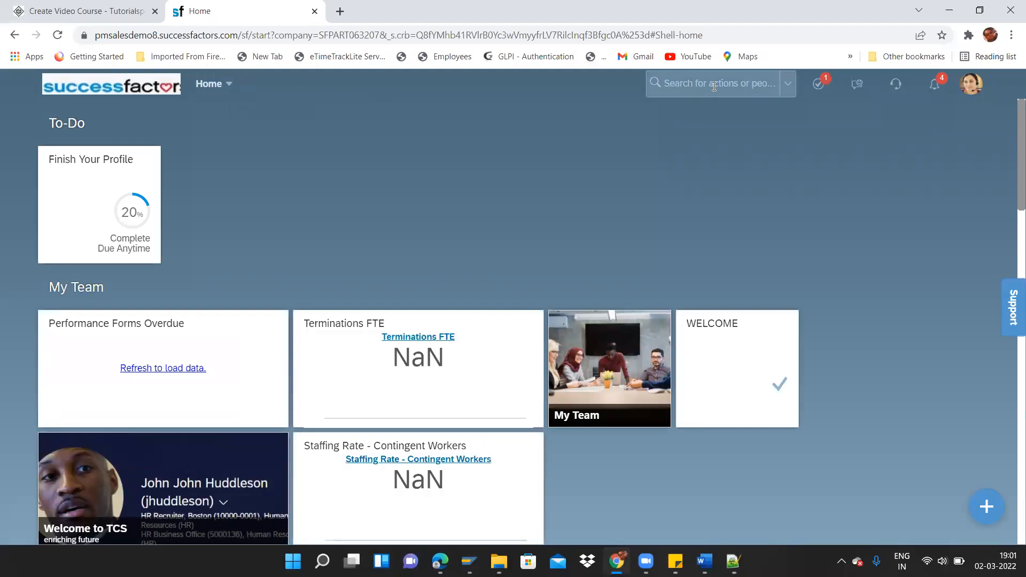
{"action": "key", "text": "alt+Tab"}
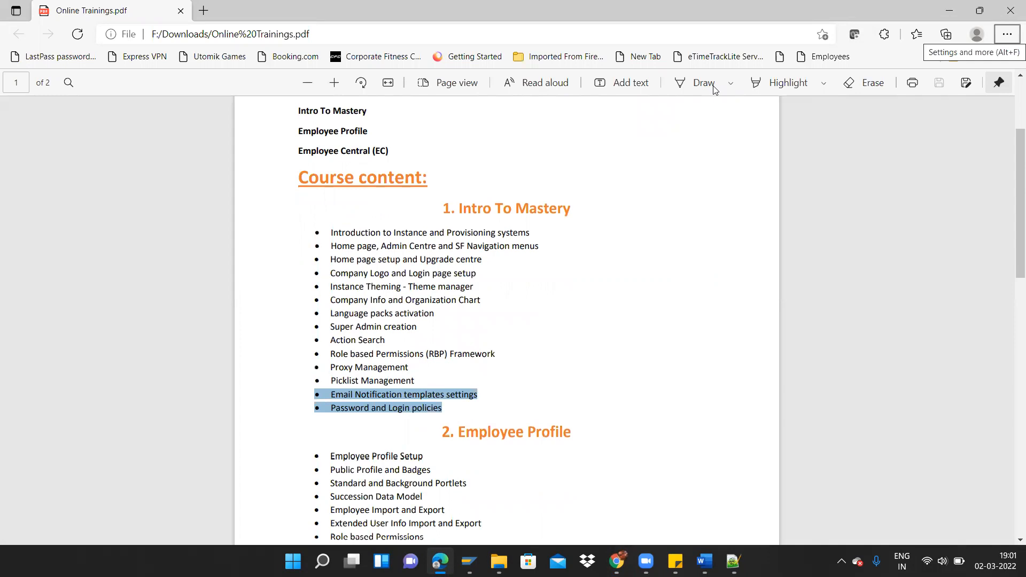
- Switch back to SuccessFactors in Chrome, search the actions for "email" and open Email Notification Templates Settings
{"action": "key", "text": "alt+Tab"}
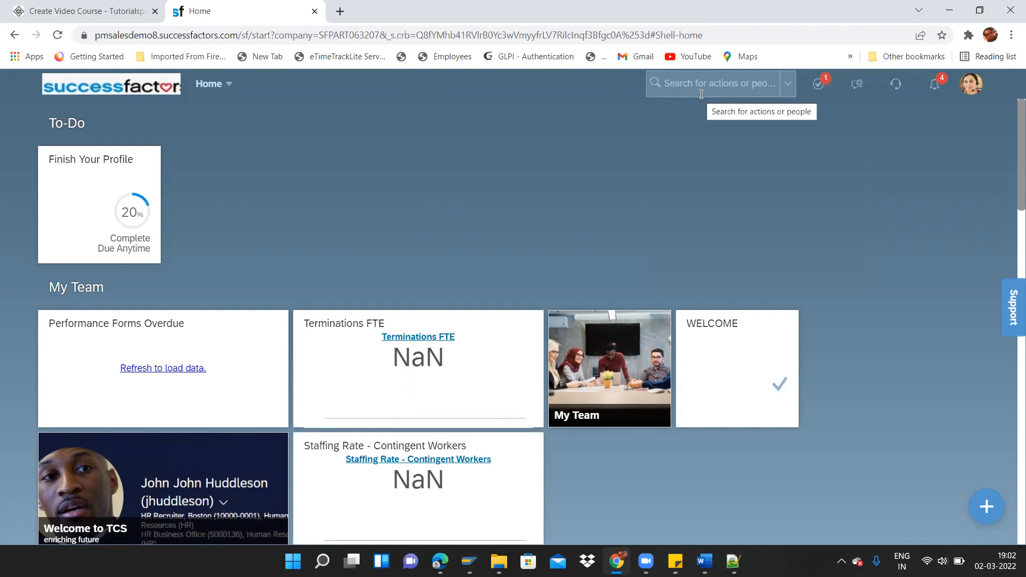
{"action": "left_click", "coordinate": [725, 84]}
{"action": "type", "text": "email"}
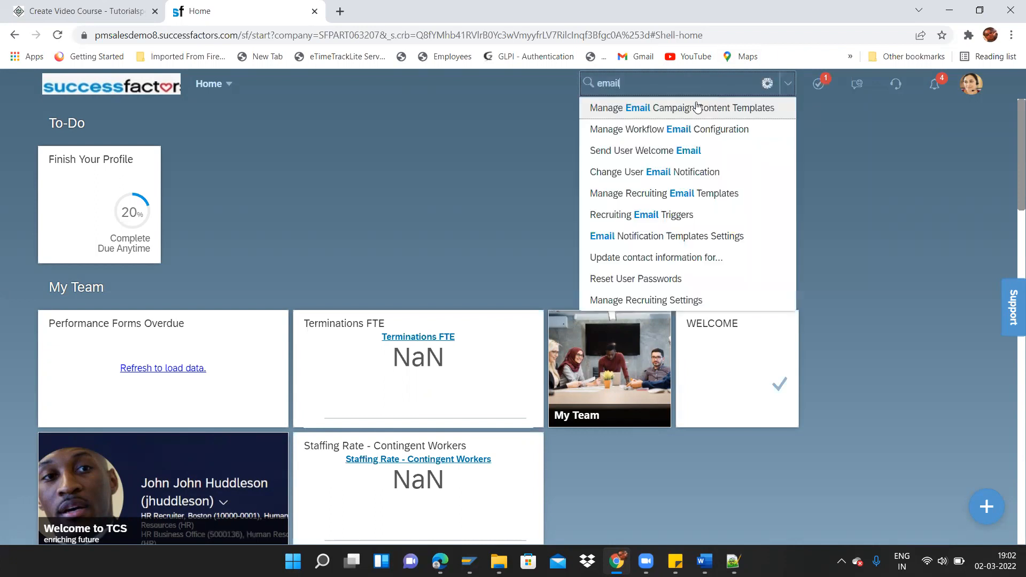
{"action": "left_click", "coordinate": [657, 236]}
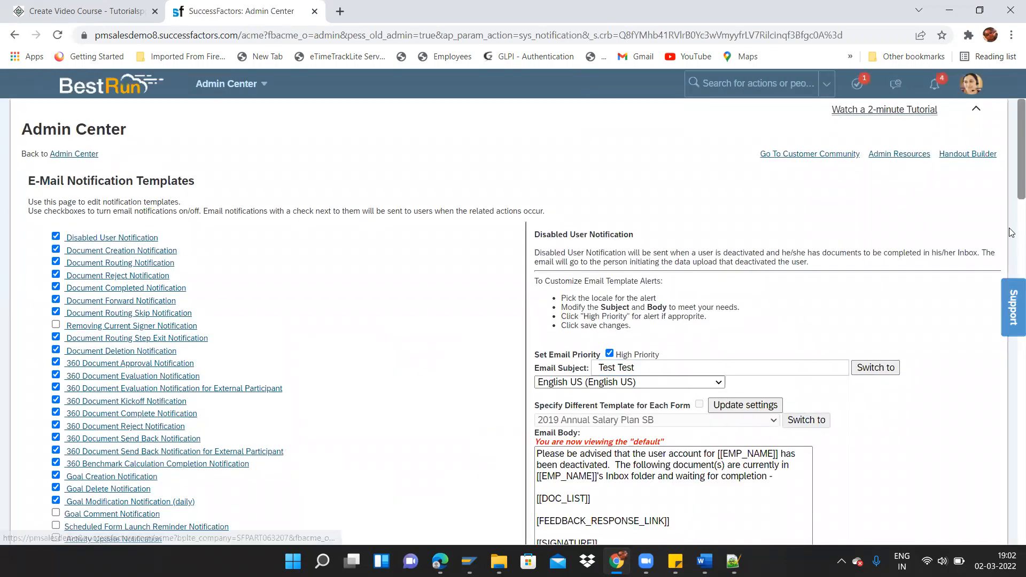
- Review the list of e-mail notification templates and the checkboxes that turn each one on or off
{"action": "scroll", "coordinate": [1011, 215], "scroll_direction": "down", "scroll_amount": 1}
{"action": "scroll", "coordinate": [1011, 215], "scroll_direction": "down", "scroll_amount": 5}
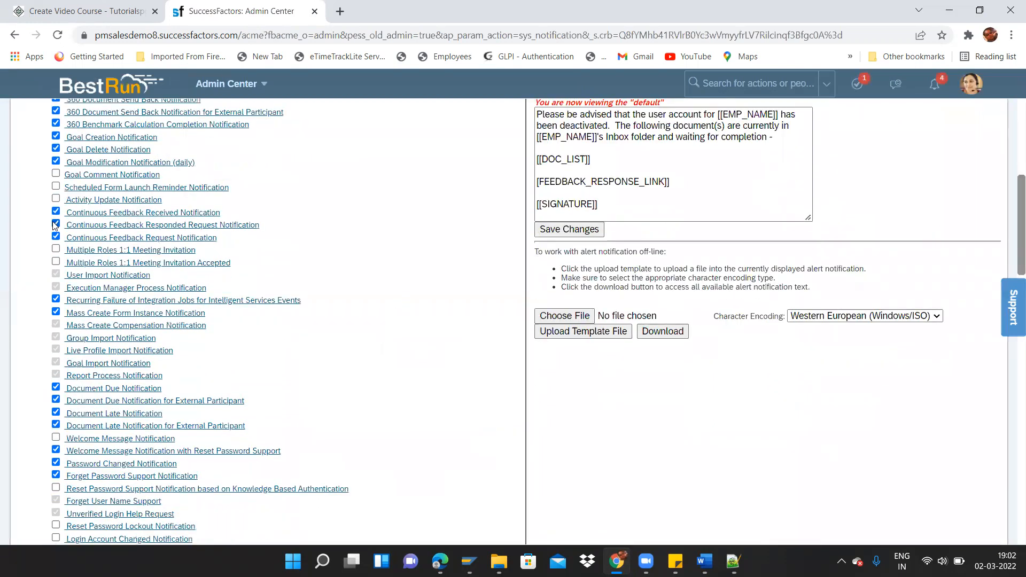
{"action": "left_click", "coordinate": [55, 238]}
{"action": "left_click_drag", "start_coordinate": [1019, 252], "coordinate": [1012, 425]}
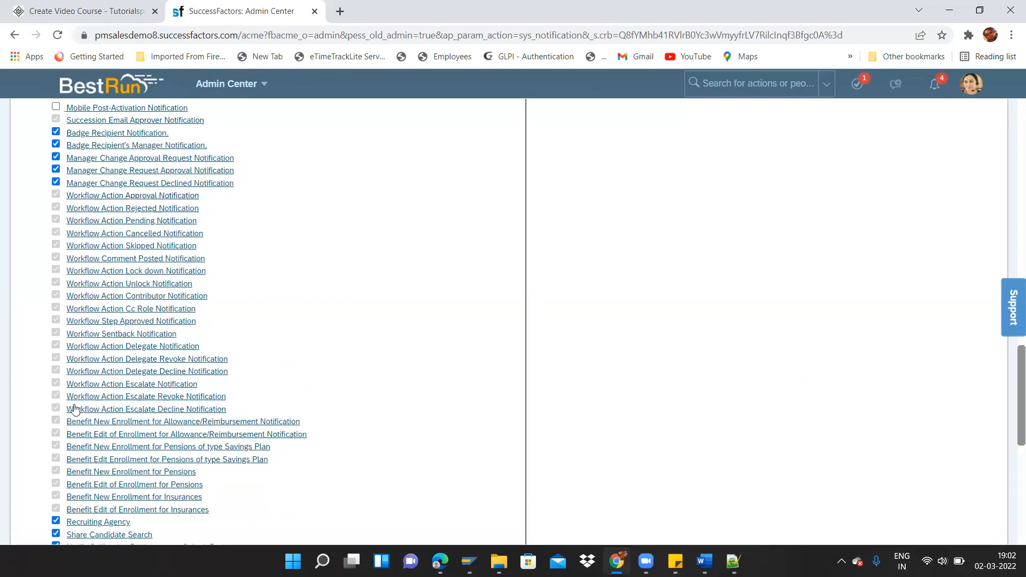
{"action": "left_click_drag", "start_coordinate": [1012, 382], "coordinate": [1011, 88]}
{"action": "scroll", "coordinate": [1011, 439], "scroll_direction": "down", "scroll_amount": 3}
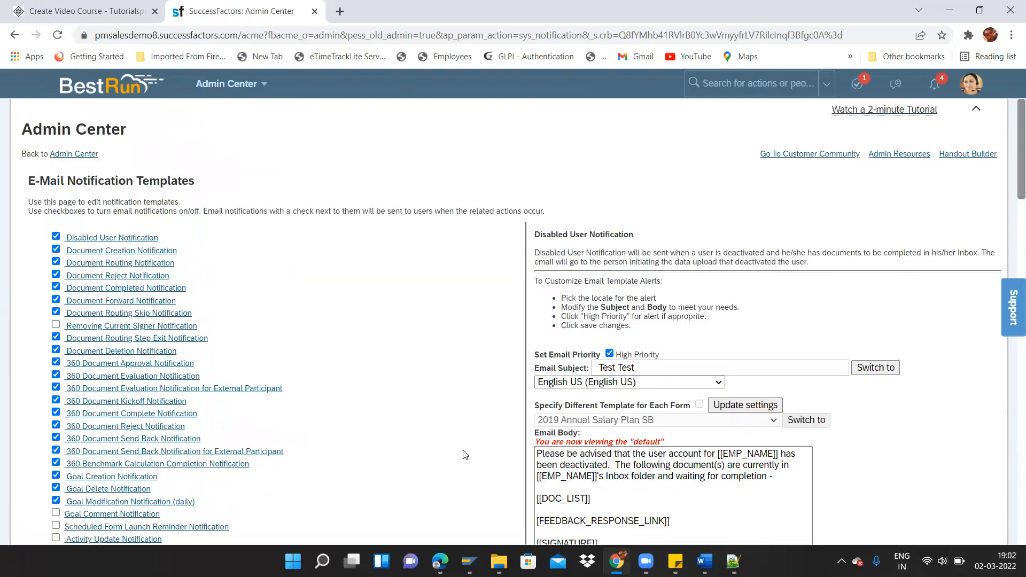
{"action": "left_click_drag", "start_coordinate": [1012, 182], "coordinate": [1011, 227]}
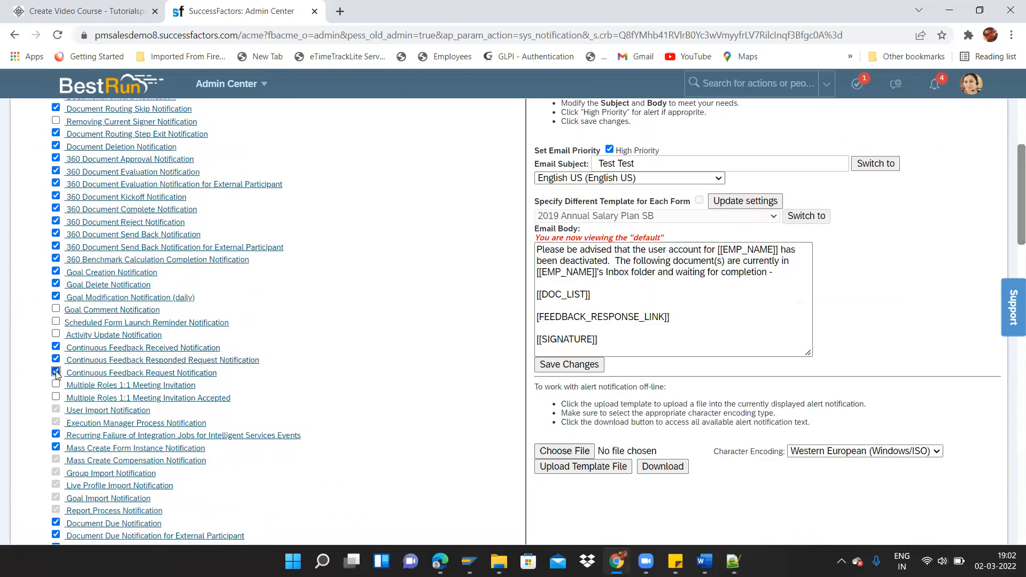
{"action": "left_click", "coordinate": [56, 397]}
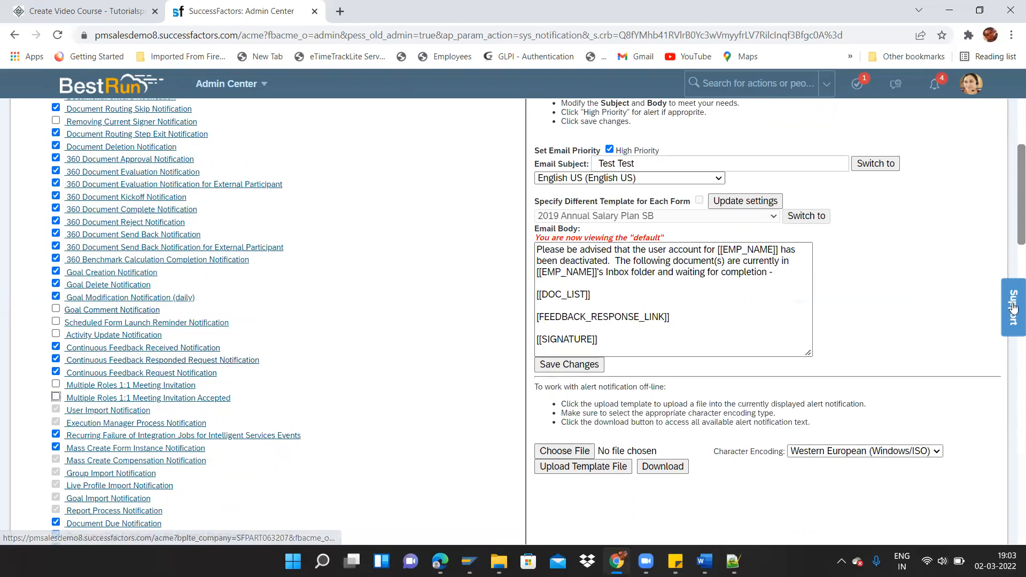
- Turn the Welcome Message Notification with Reset Password Support off and back on
{"action": "scroll", "coordinate": [1011, 240], "scroll_direction": "down", "scroll_amount": 4}
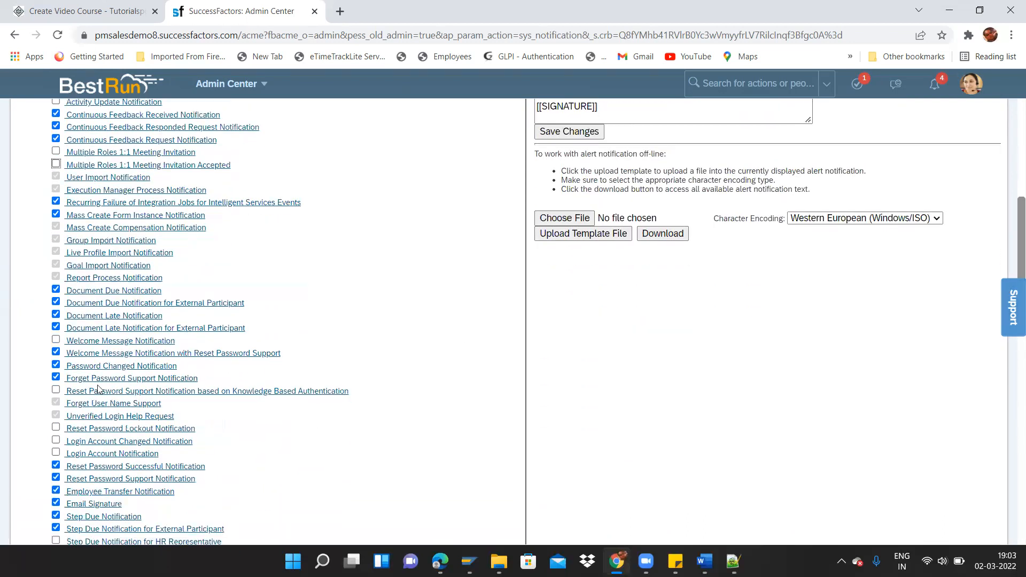
{"action": "left_click", "coordinate": [55, 366]}
{"action": "left_click", "coordinate": [56, 352]}
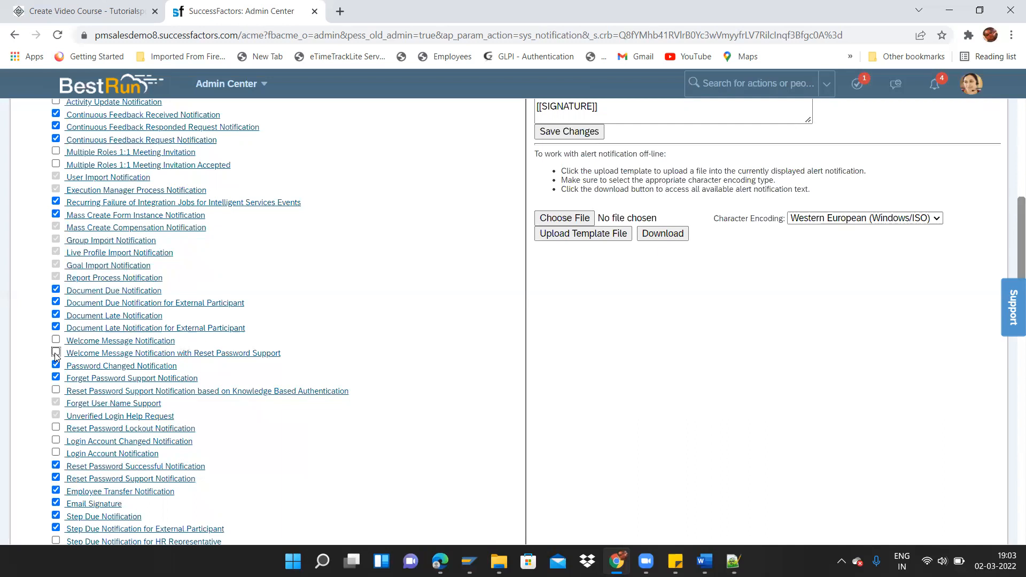
{"action": "left_click", "coordinate": [56, 355]}
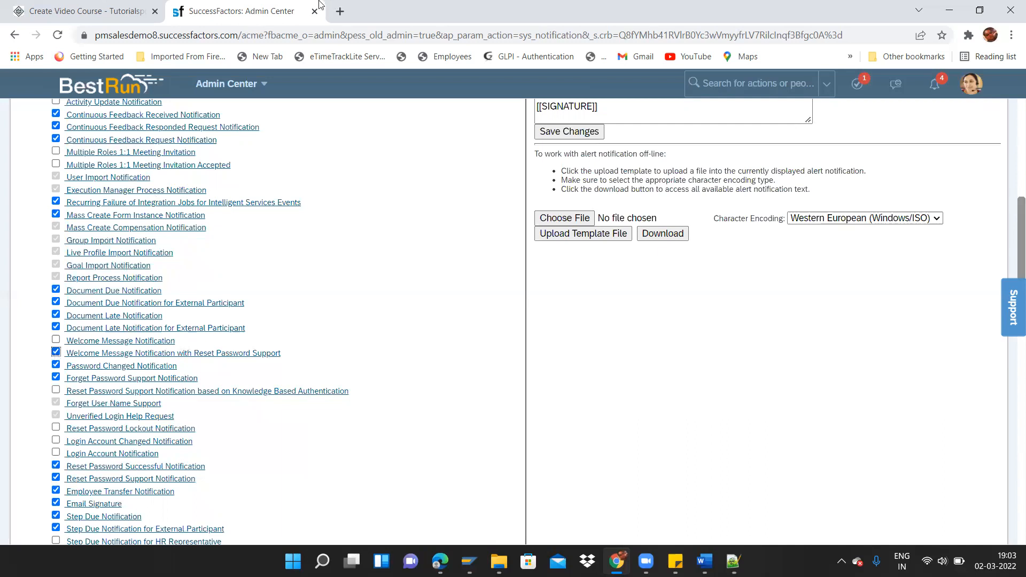
- Duplicate the browser tab, open the Admin Center in it and examine the Send User Welcome Email tool under Manage Employees
{"action": "right_click", "coordinate": [278, 12]}
{"action": "left_click", "coordinate": [323, 106]}
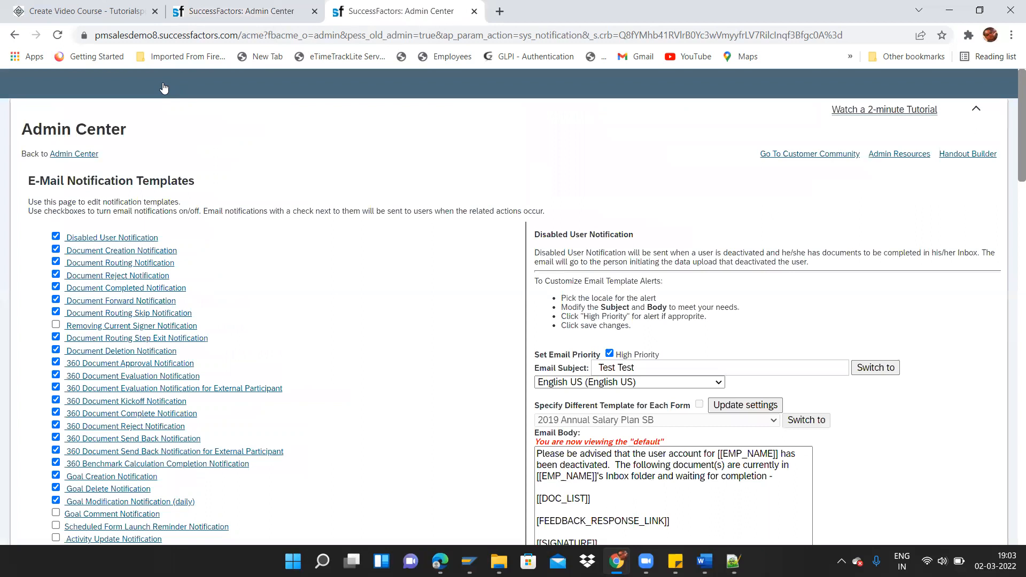
{"action": "left_click", "coordinate": [229, 84]}
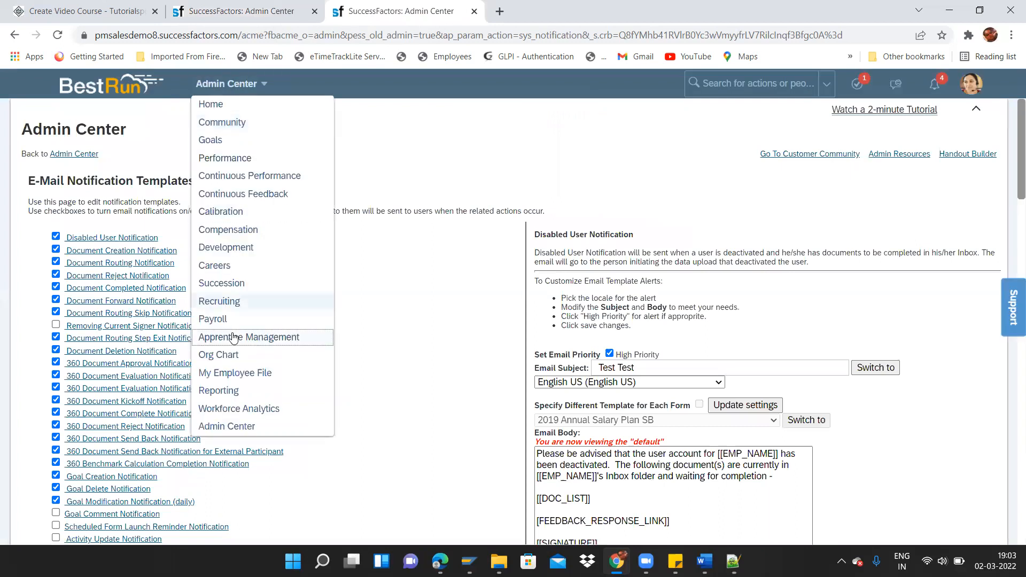
{"action": "left_click", "coordinate": [245, 427]}
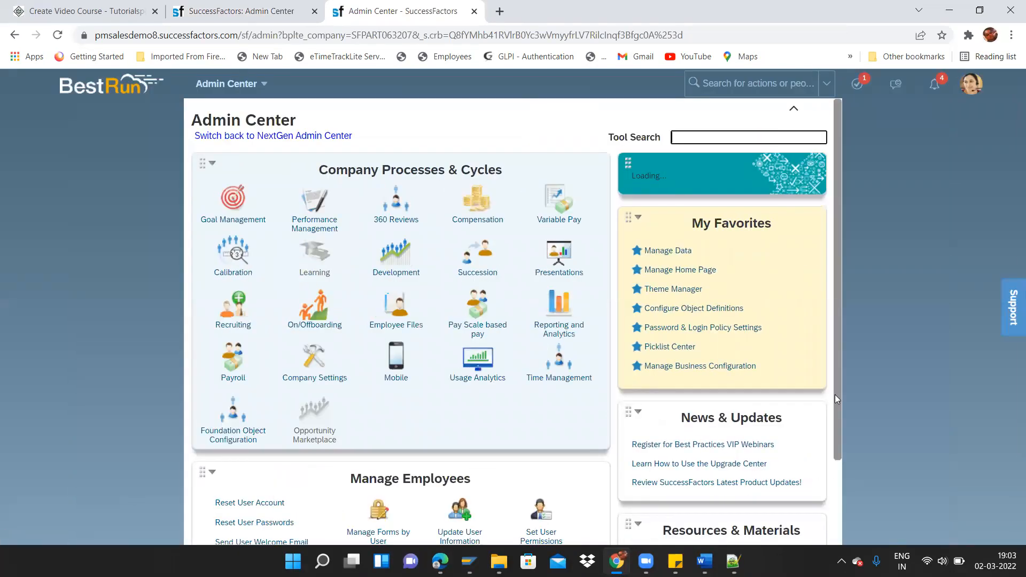
{"action": "scroll", "coordinate": [857, 406], "scroll_direction": "down", "scroll_amount": 1}
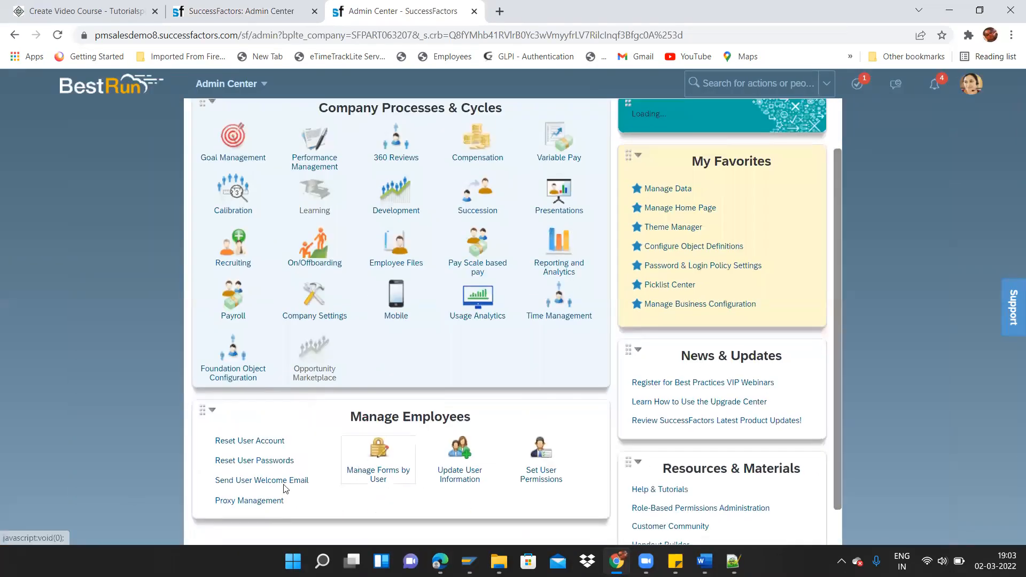
- Return to the e-mail notification templates tab and search the page for "workflo" to locate the workflow notifications
{"action": "left_click", "coordinate": [240, 11]}
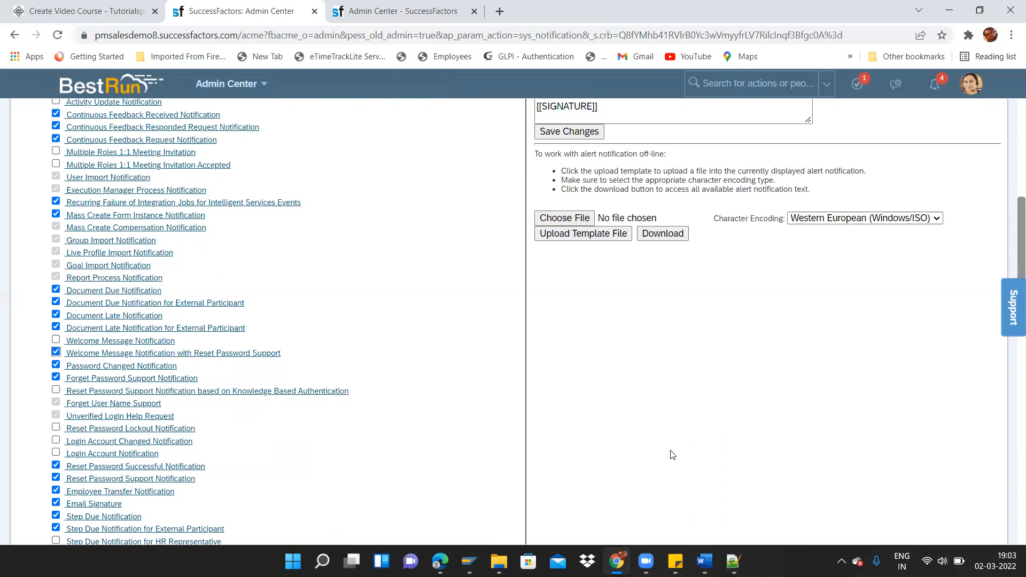
{"action": "scroll", "coordinate": [1011, 264], "scroll_direction": "down", "scroll_amount": 7}
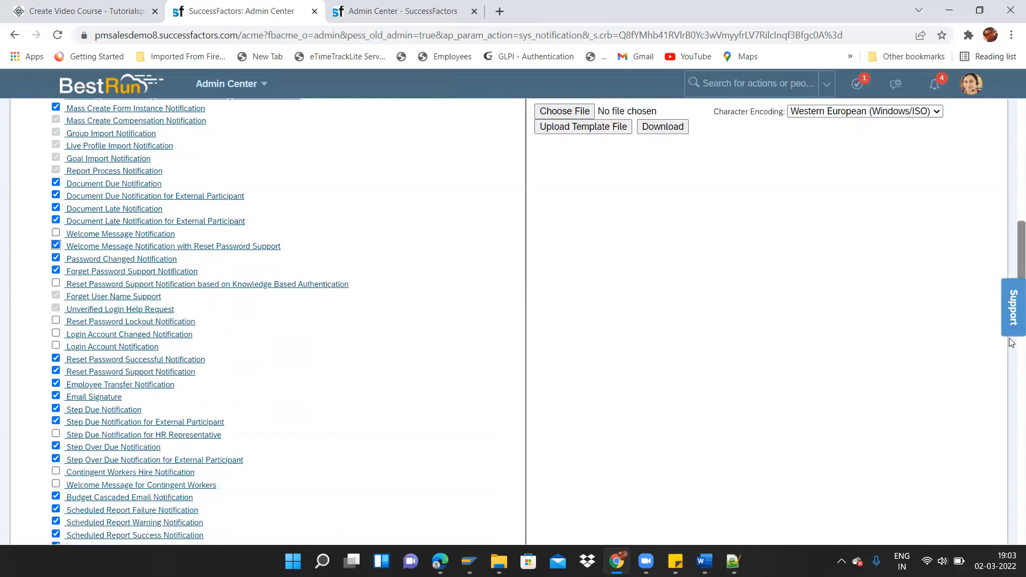
{"action": "scroll", "coordinate": [1012, 267], "scroll_direction": "up", "scroll_amount": 15}
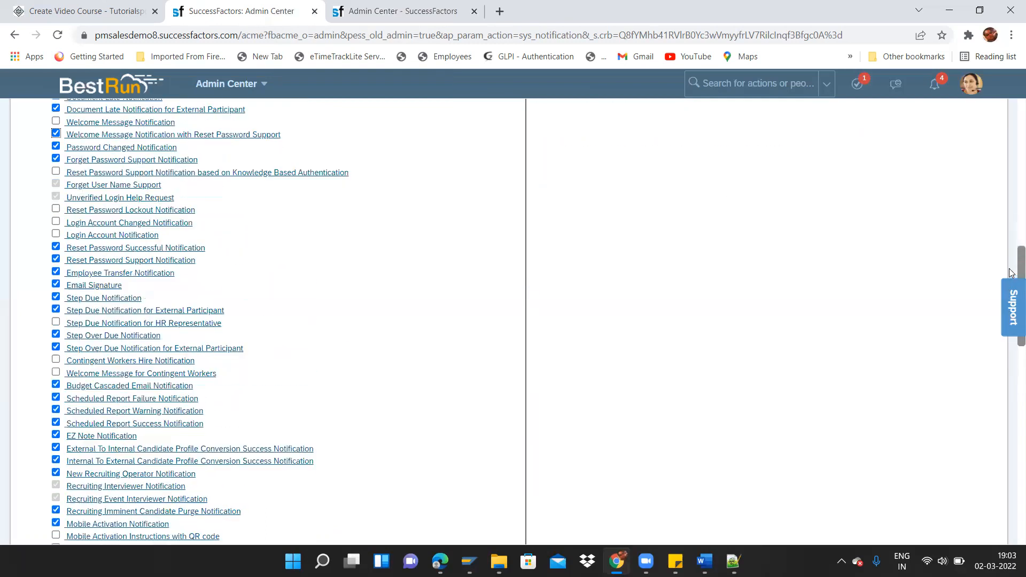
{"action": "scroll", "coordinate": [1012, 170], "scroll_direction": "up", "scroll_amount": 3}
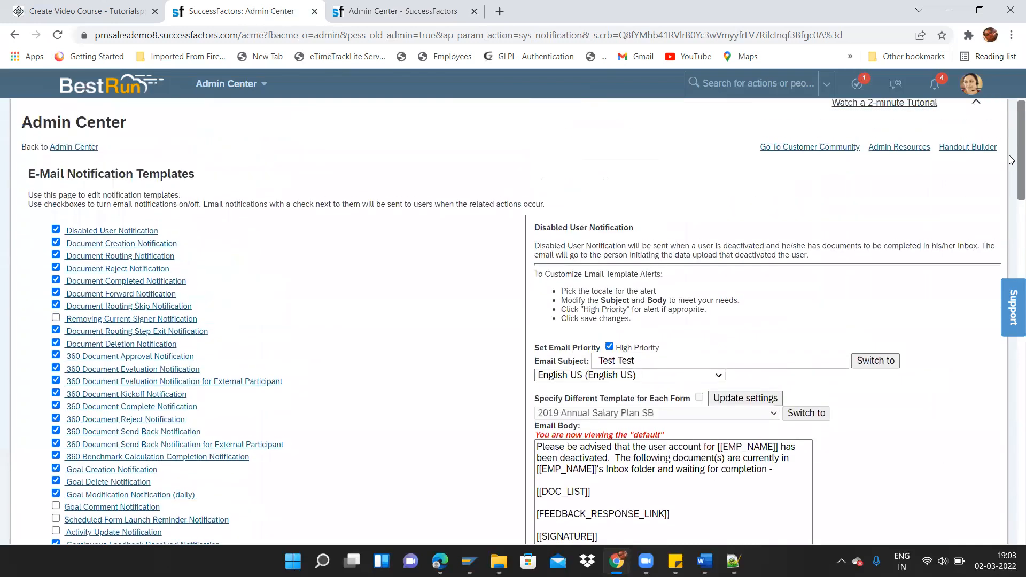
{"action": "left_click_drag", "start_coordinate": [951, 119], "coordinate": [949, 118]}
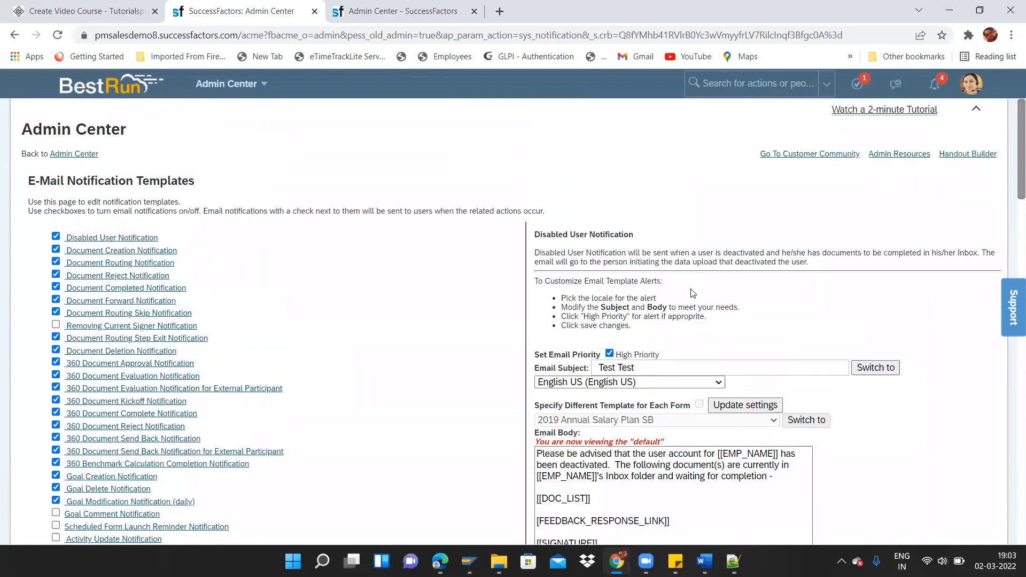
{"action": "key", "text": "ctrl+f"}
{"action": "type", "text": "wor"}
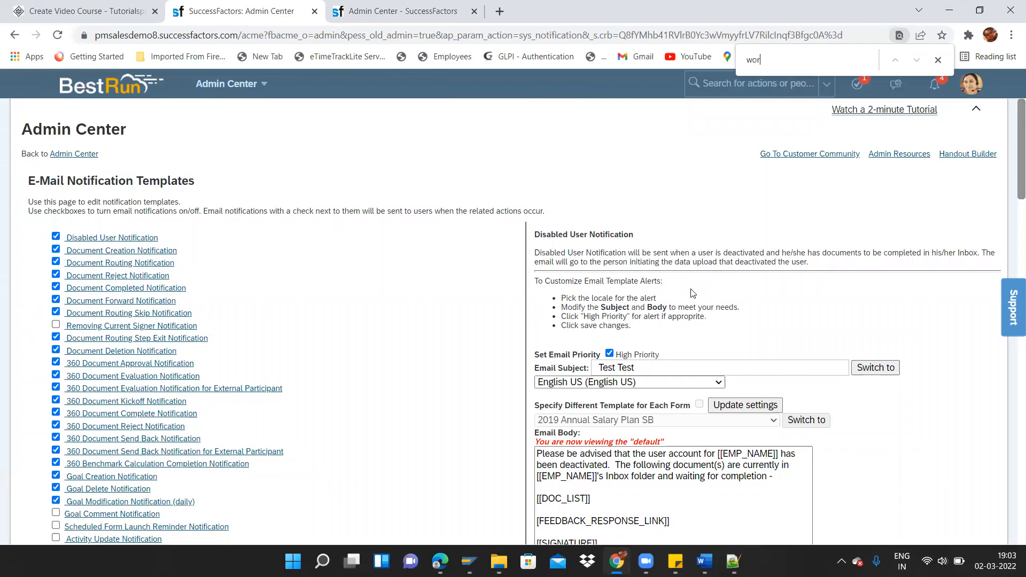
{"action": "type", "text": "k"}
{"action": "key", "text": "Return"}
{"action": "key", "text": "shift+Return"}
{"action": "key", "text": "Return"}
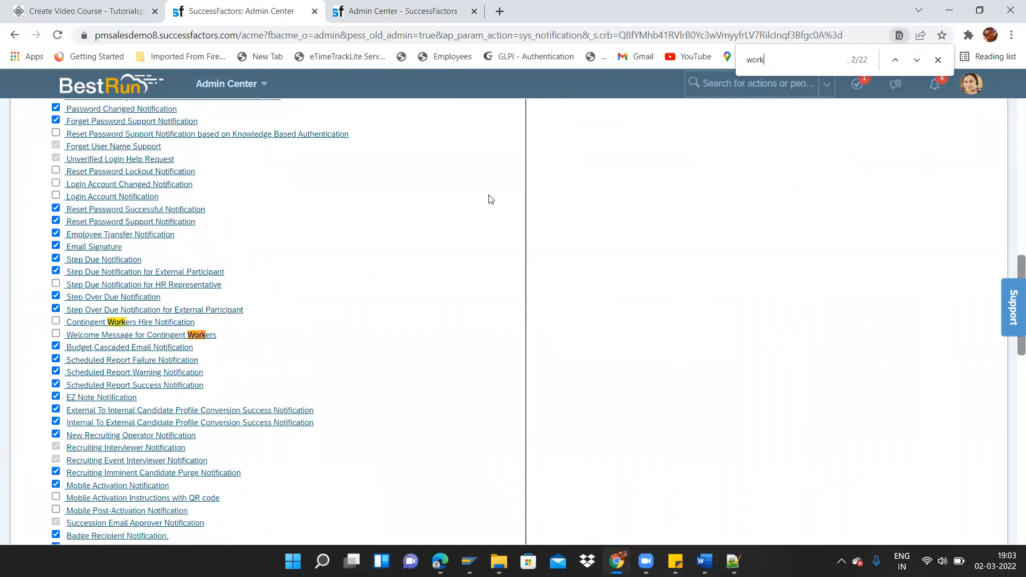
{"action": "type", "text": "flo"}
{"action": "key", "text": "Return"}
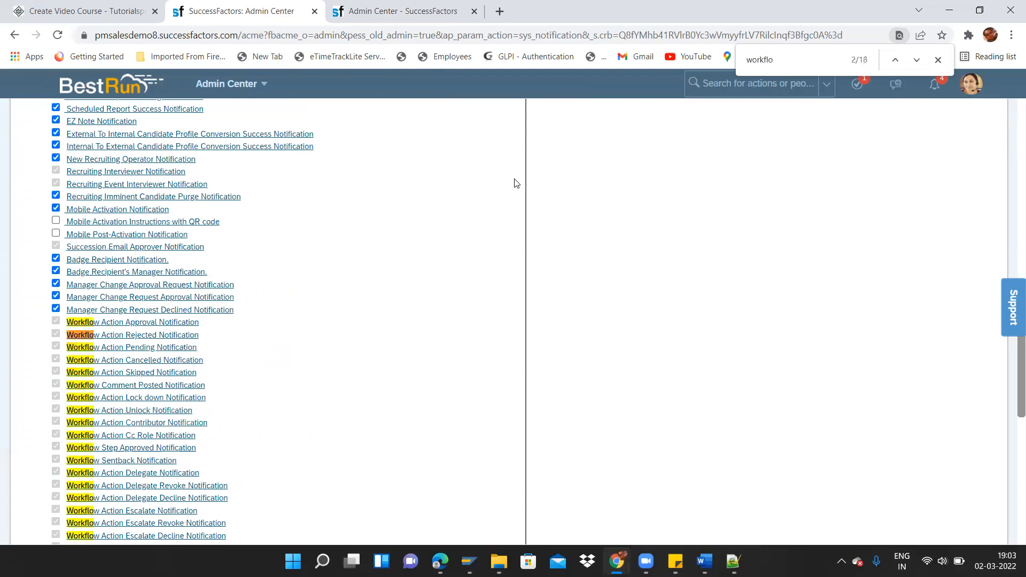
- Open the Workflow Action Approval Notification template, close the page search and bring its email body into view
{"action": "left_click", "coordinate": [107, 322]}
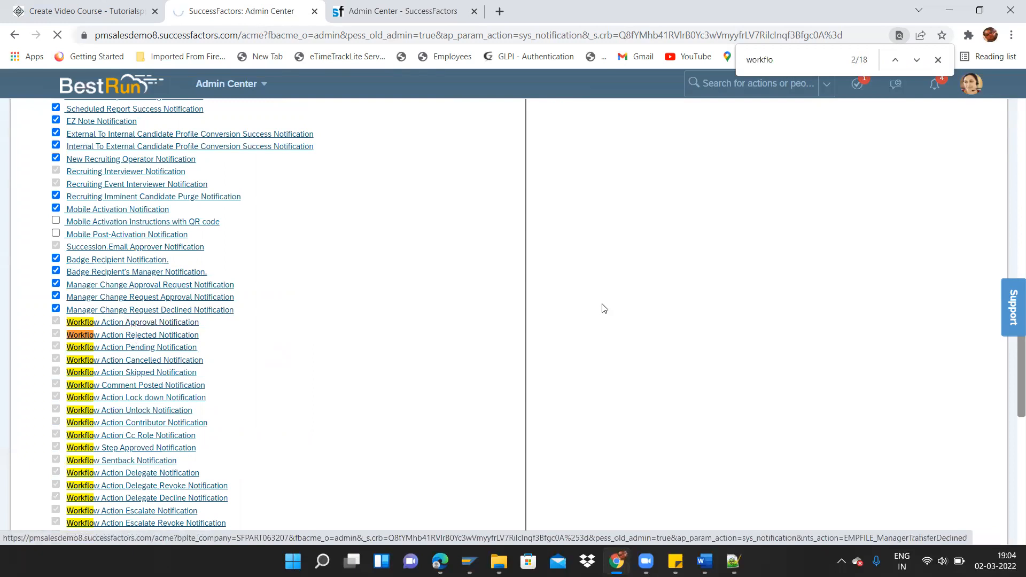
{"action": "left_click", "coordinate": [938, 62]}
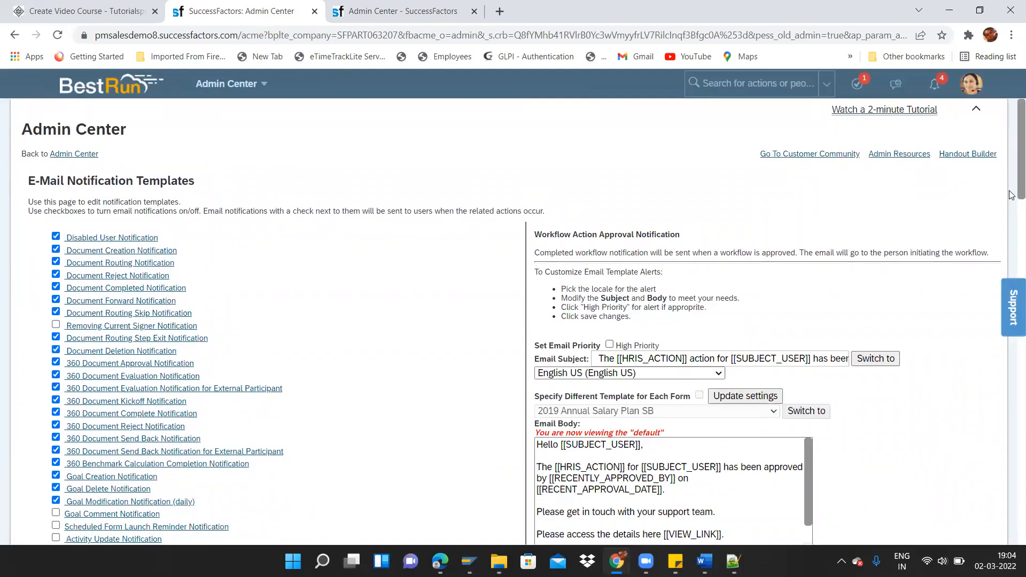
{"action": "scroll", "coordinate": [1011, 229], "scroll_direction": "down", "scroll_amount": 3}
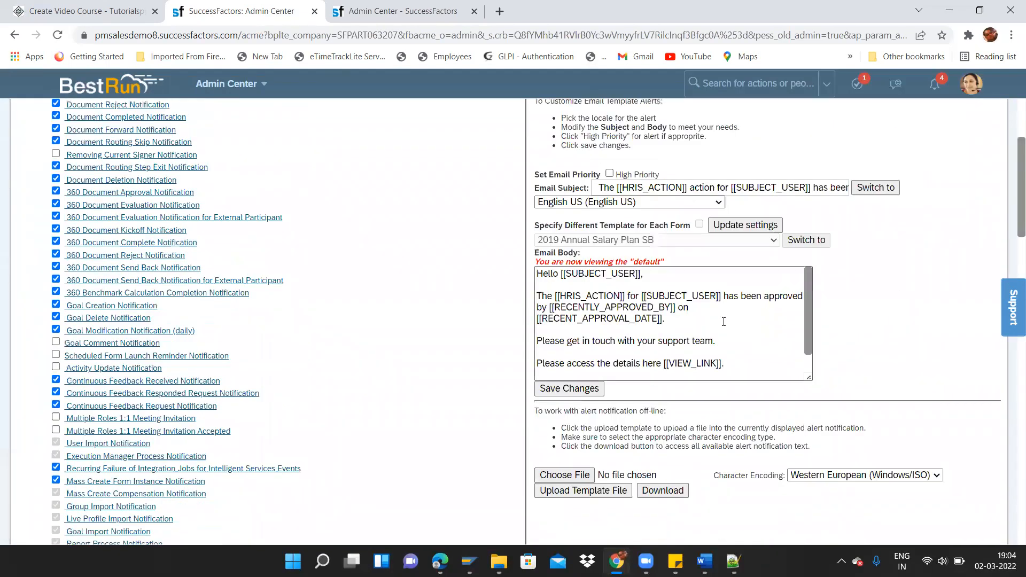
- Examine the placeholder tags in the approval email body by highlighting [[SUBJECT_USER]], [[HRIS_ACTION]] and the approval sentence
{"action": "mouse_move", "coordinate": [567, 273]}
{"action": "left_mouse_down"}
{"action": "mouse_move", "coordinate": [644, 274]}
{"action": "mouse_move", "coordinate": [557, 285]}
{"action": "left_mouse_up"}
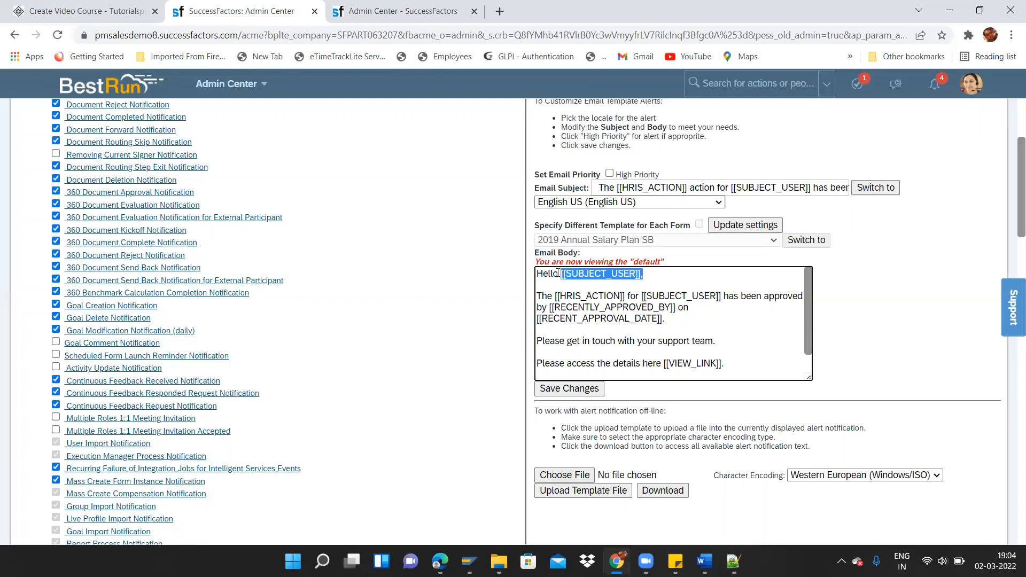
{"action": "left_click", "coordinate": [560, 273]}
{"action": "left_click_drag", "start_coordinate": [563, 273], "coordinate": [654, 273]}
{"action": "left_click_drag", "start_coordinate": [557, 297], "coordinate": [677, 323]}
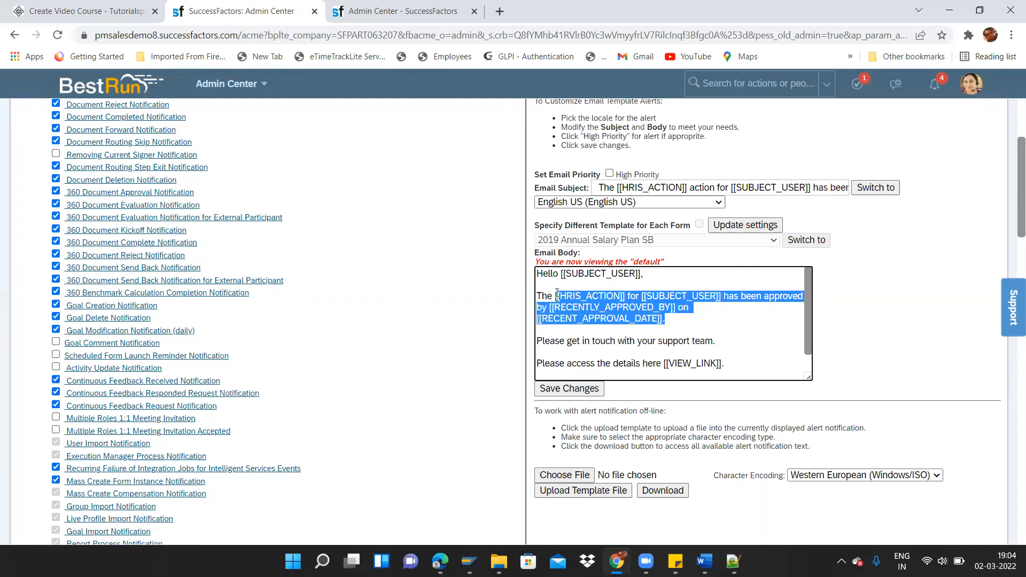
{"action": "left_click_drag", "start_coordinate": [552, 294], "coordinate": [554, 293]}
{"action": "left_click_drag", "start_coordinate": [730, 295], "coordinate": [685, 310]}
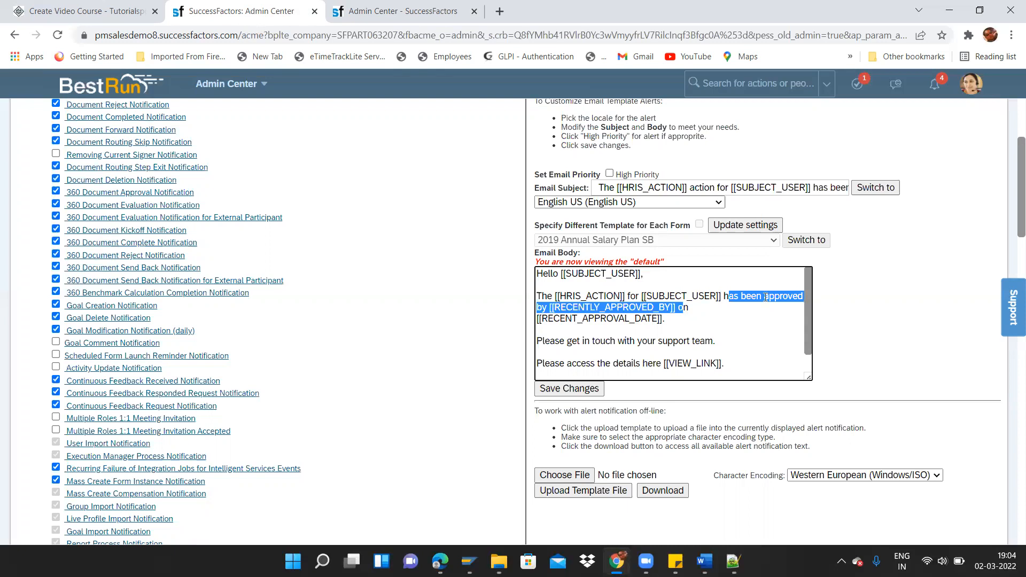
- Add the sentence "Let us know if it is not done by you" after the support team line in the email body
{"action": "left_click", "coordinate": [743, 295]}
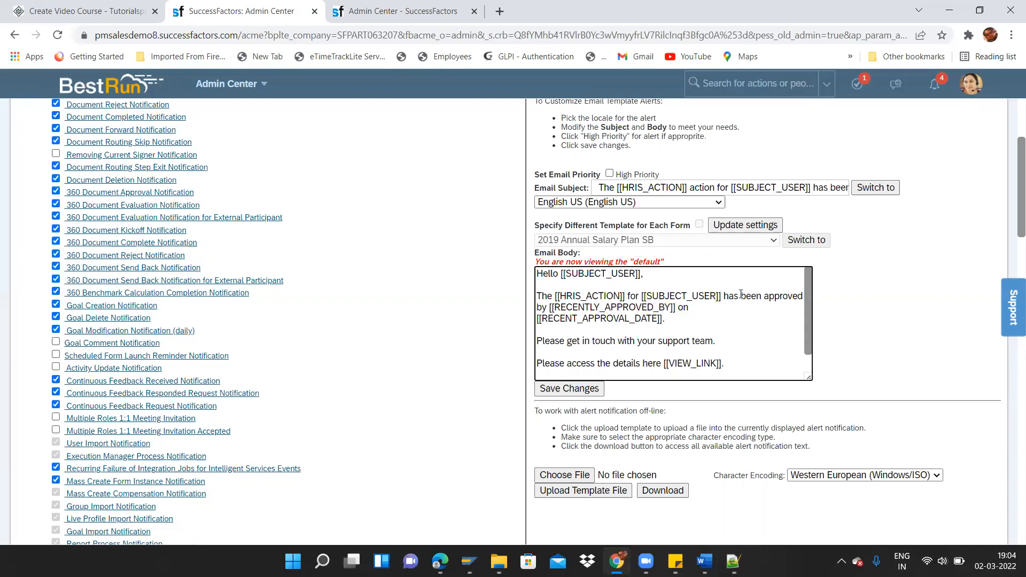
{"action": "left_click_drag", "start_coordinate": [584, 320], "coordinate": [697, 329]}
{"action": "left_click", "coordinate": [698, 330]}
{"action": "type", "text": "Let us know if it is not d"}
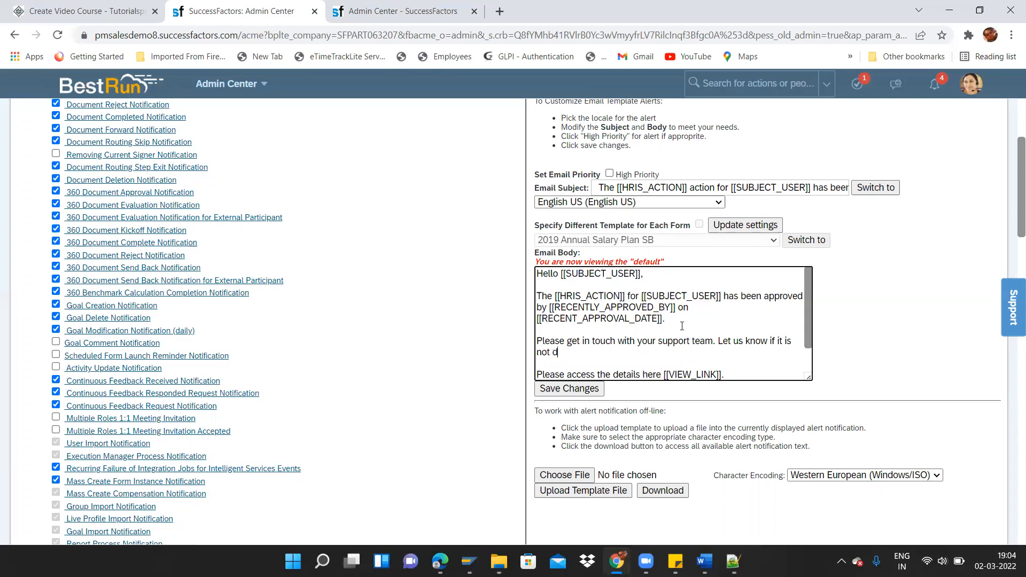
{"action": "type", "text": "one by you"}
- Examine the email body's [[VIEW_LINK]] and [[RECENT_APPROVAL_DATE]] tags and the extended support paragraph by highlighting each one
{"action": "scroll", "coordinate": [732, 370], "scroll_direction": "down", "scroll_amount": 2}
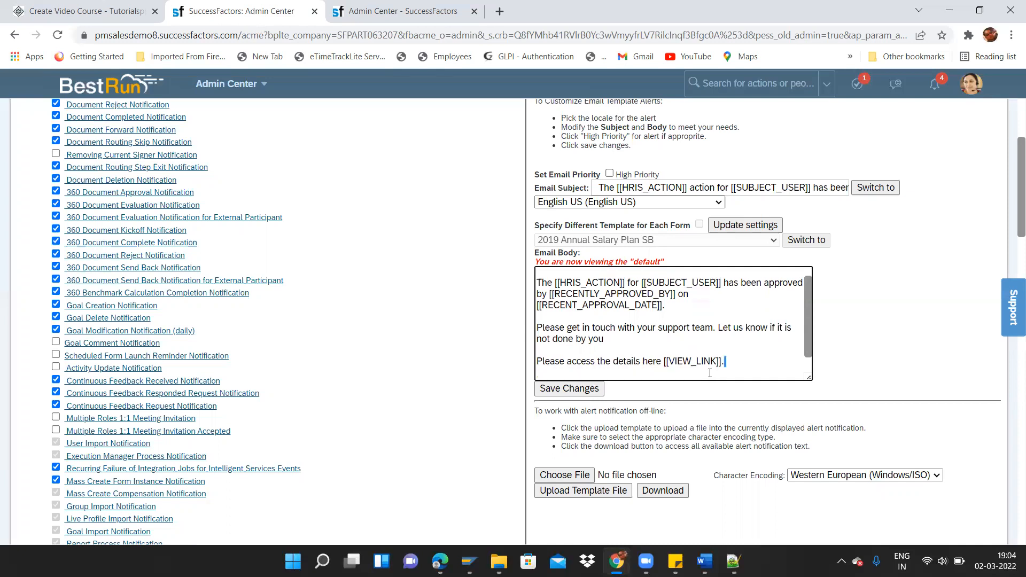
{"action": "mouse_move", "coordinate": [725, 345]}
{"action": "left_mouse_down"}
{"action": "mouse_move", "coordinate": [685, 327]}
{"action": "mouse_move", "coordinate": [663, 340]}
{"action": "mouse_move", "coordinate": [722, 339]}
{"action": "left_mouse_up"}
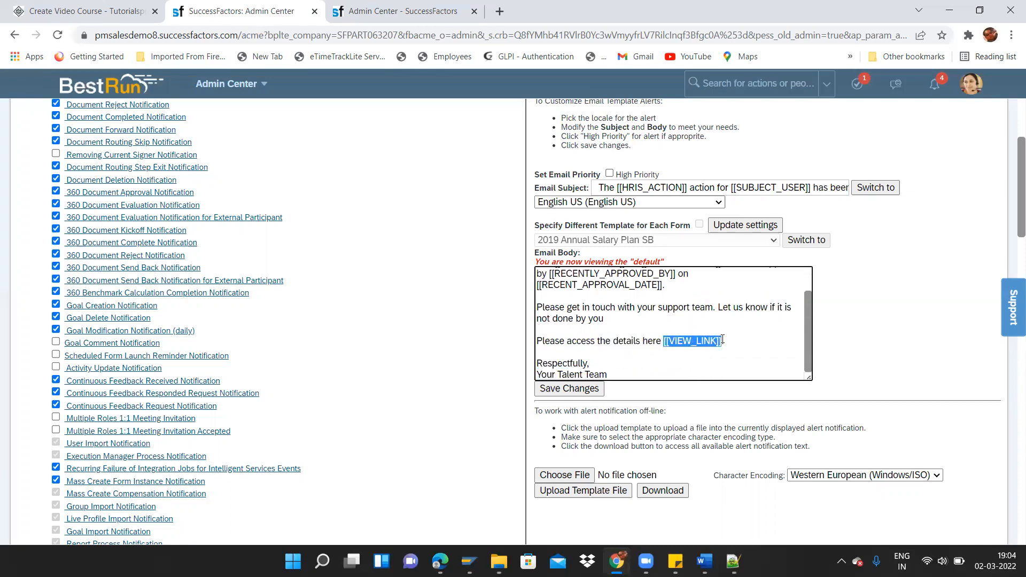
{"action": "left_click_drag", "start_coordinate": [537, 284], "coordinate": [664, 284]}
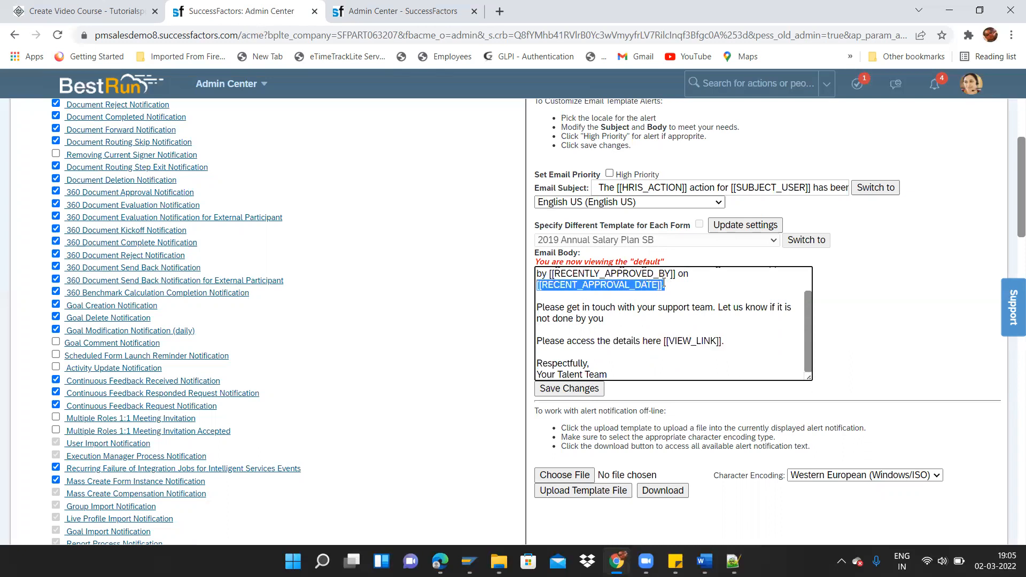
{"action": "left_click", "coordinate": [614, 318]}
{"action": "left_click_drag", "start_coordinate": [537, 307], "coordinate": [610, 321]}
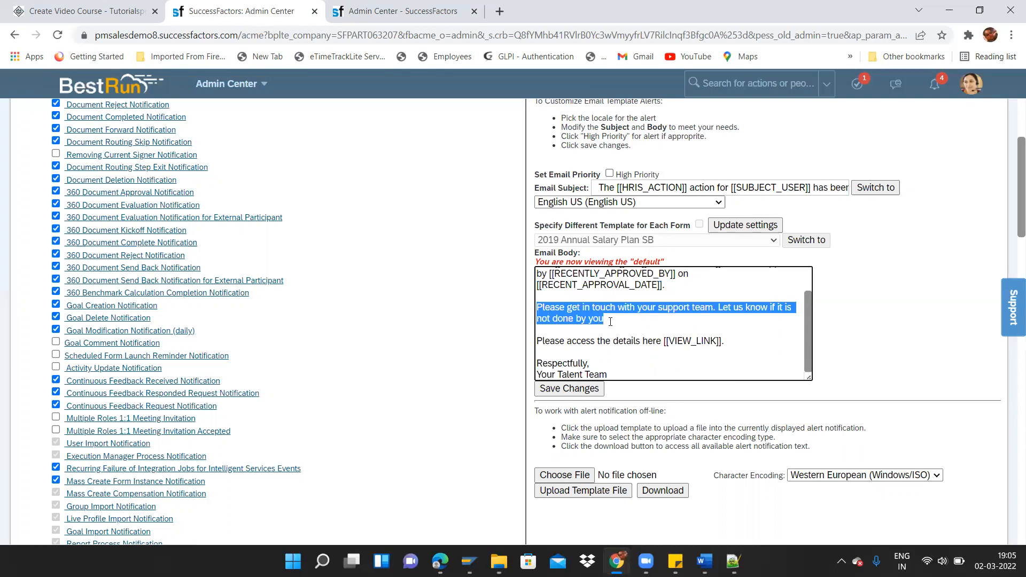
{"action": "left_click", "coordinate": [611, 321]}
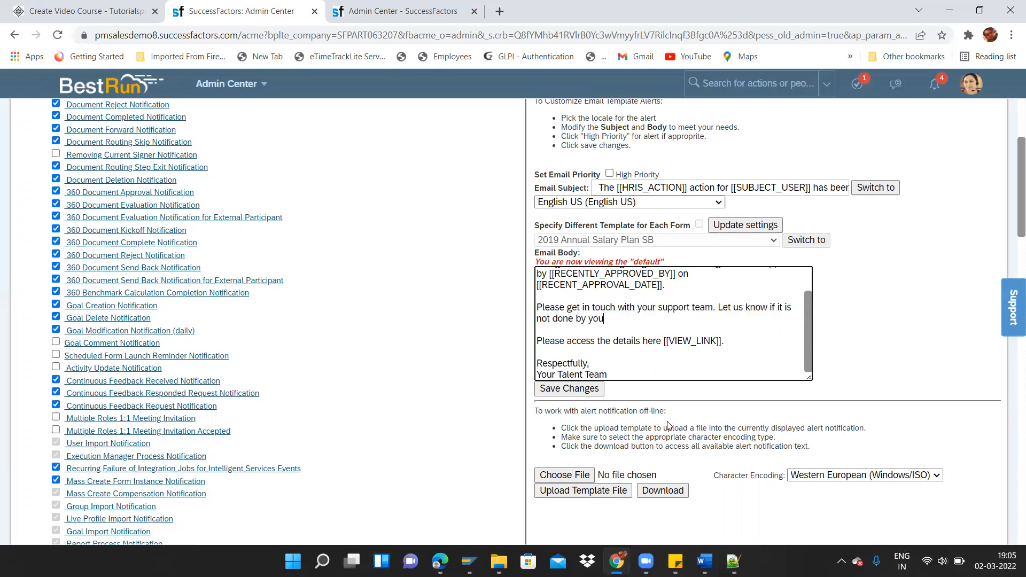
- Save the changes to the Workflow Action Approval Notification template and return to its email body
{"action": "left_click", "coordinate": [586, 388]}
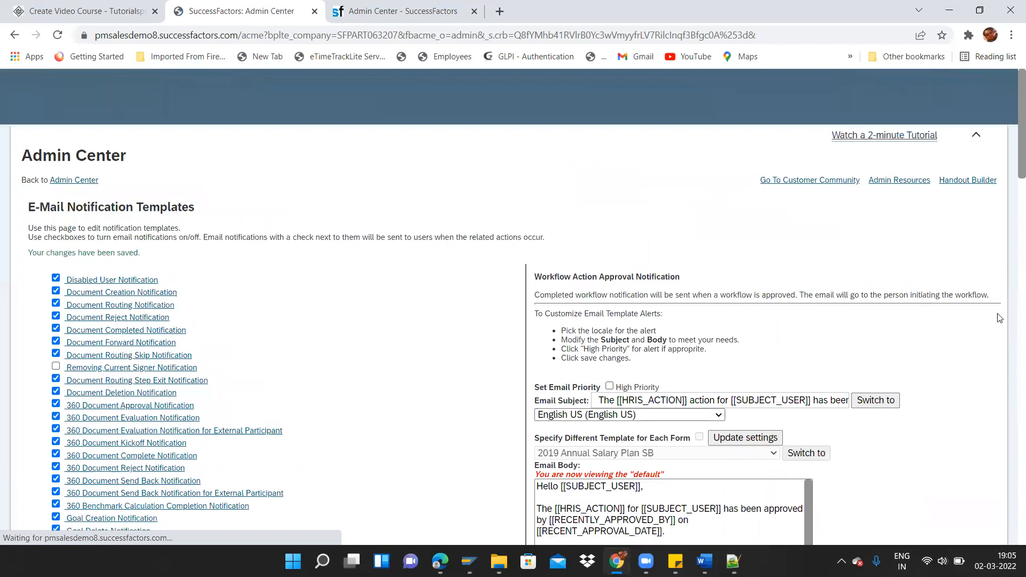
{"action": "scroll", "coordinate": [1011, 181], "scroll_direction": "down", "scroll_amount": 3}
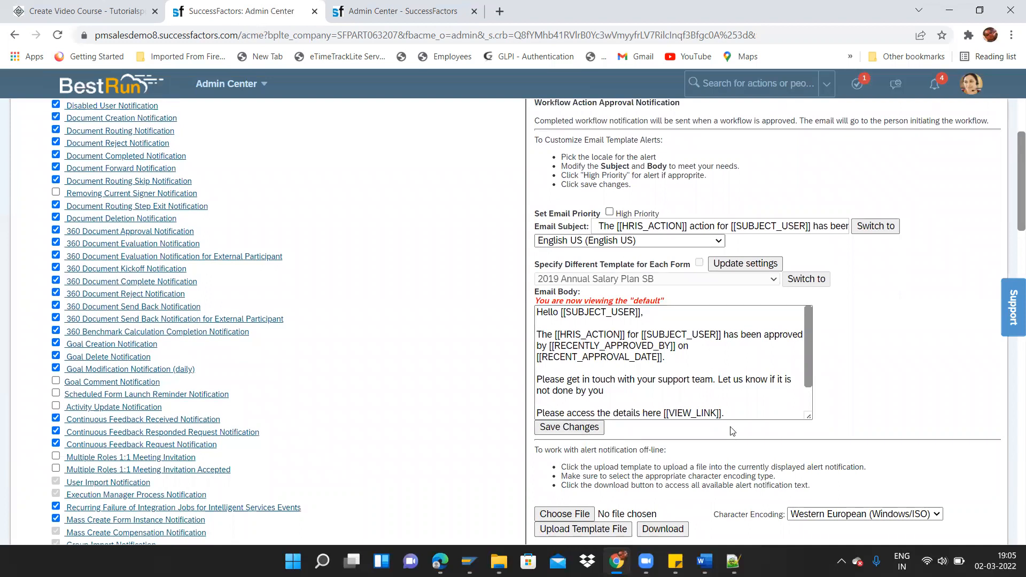
{"action": "scroll", "coordinate": [1012, 219], "scroll_direction": "down", "scroll_amount": 1}
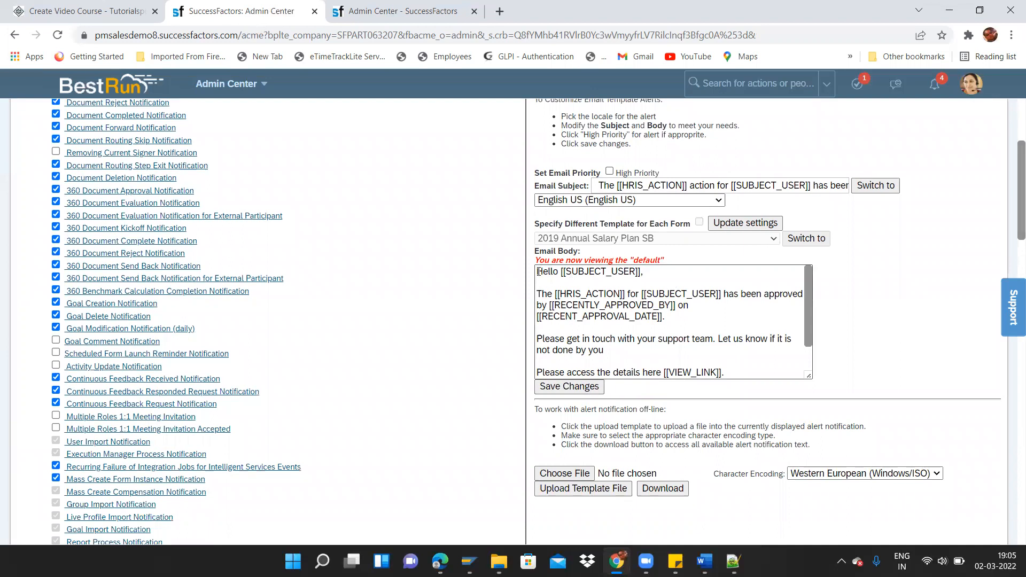
- Review the saved email body by highlighting the full message and the [[SUBJECT_USER]] tag in the approval sentence
{"action": "left_click_drag", "start_coordinate": [538, 272], "coordinate": [622, 374]}
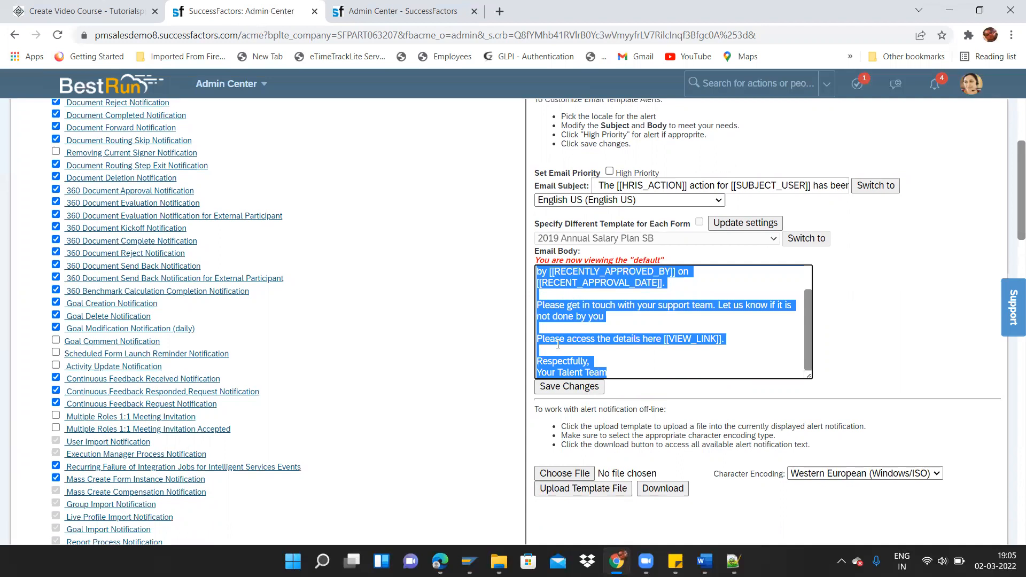
{"action": "left_click_drag", "start_coordinate": [810, 348], "coordinate": [807, 308]}
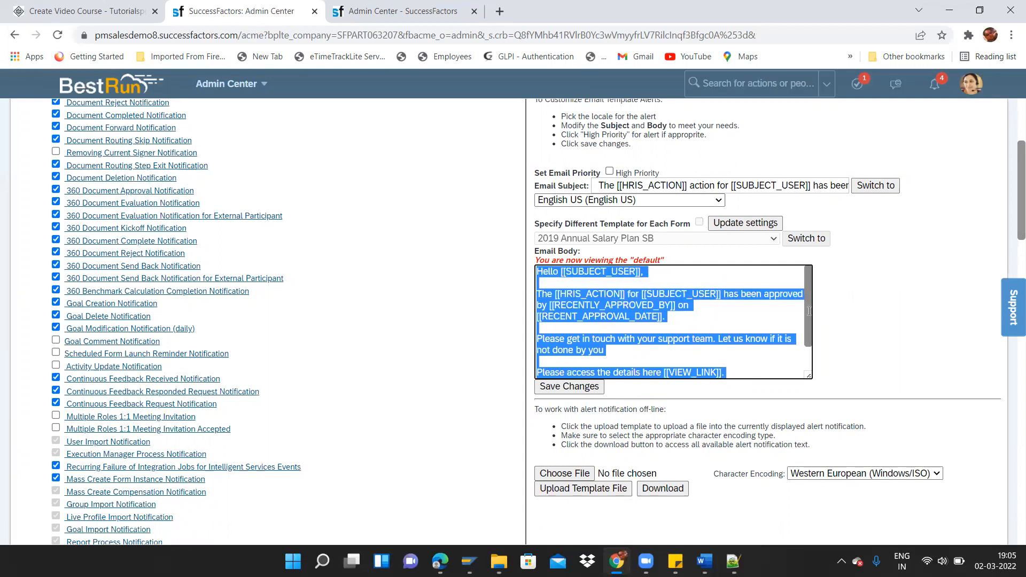
{"action": "left_click", "coordinate": [688, 326]}
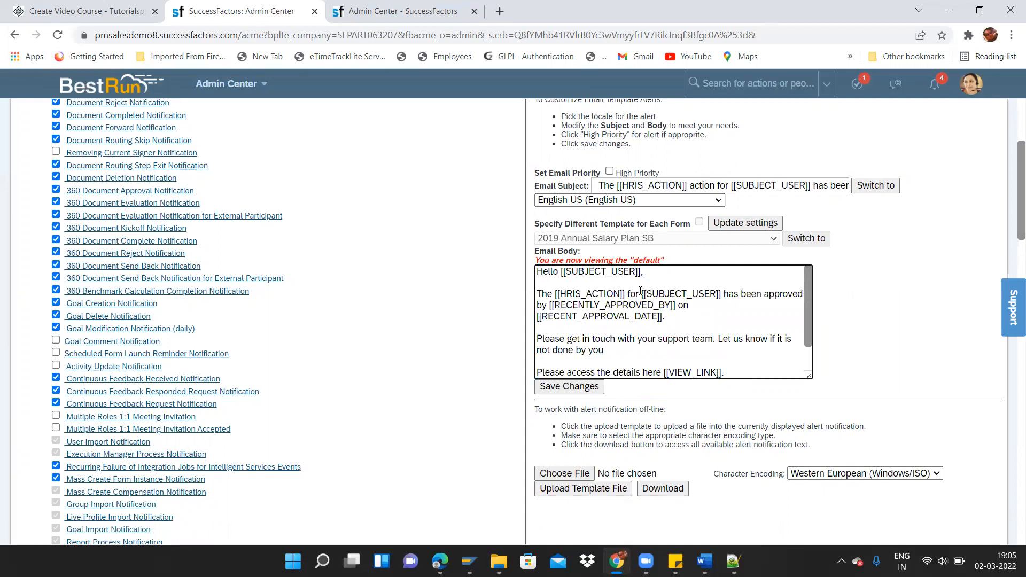
{"action": "left_click_drag", "start_coordinate": [640, 294], "coordinate": [720, 294]}
{"action": "left_click", "coordinate": [697, 317]}
- Download the alert notification template and open the body text file from the downloaded zip archive in Notepad
{"action": "left_click", "coordinate": [680, 490]}
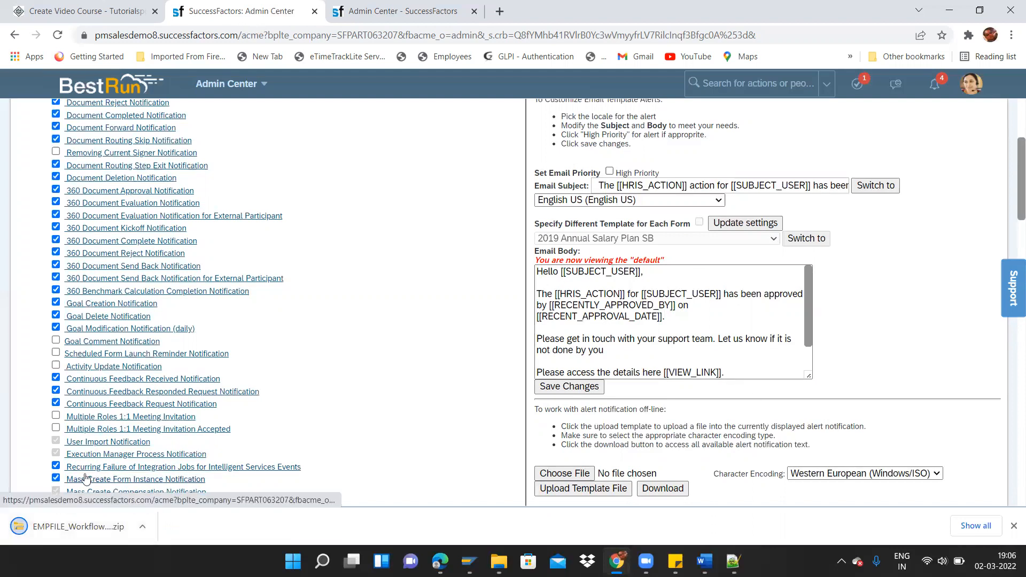
{"action": "left_click", "coordinate": [63, 526]}
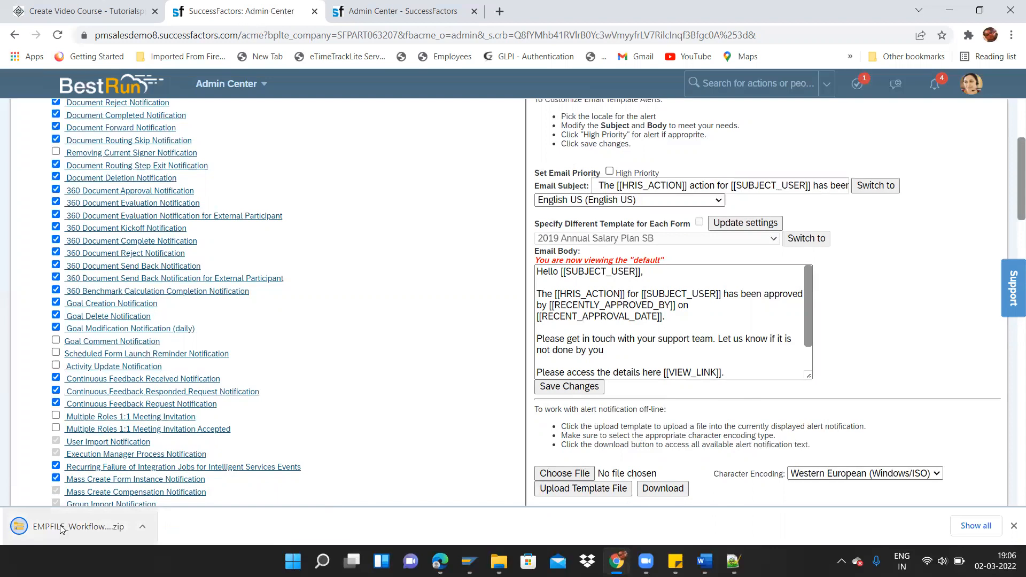
{"action": "left_click", "coordinate": [61, 528]}
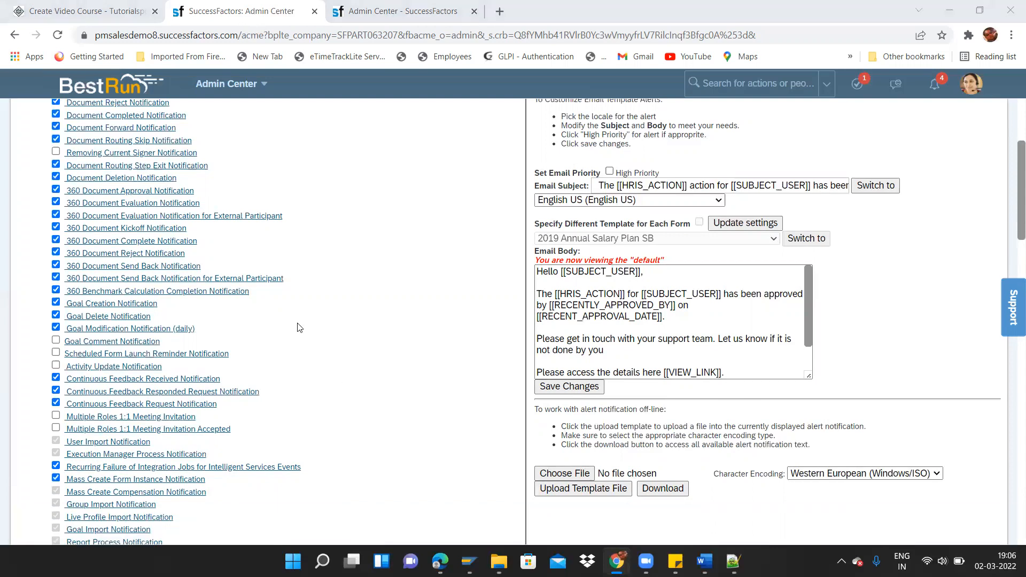
{"action": "double_click", "coordinate": [203, 129]}
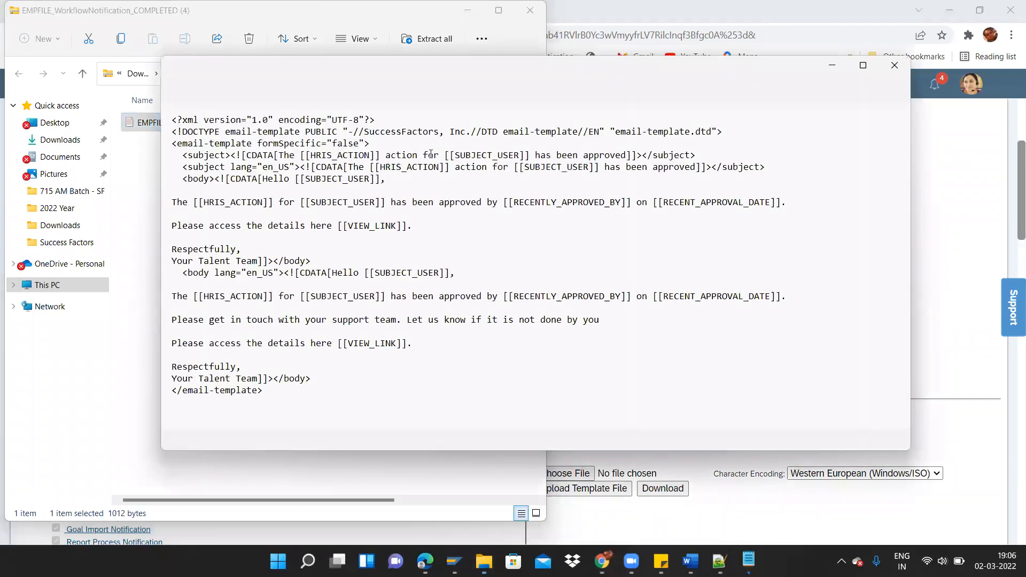
- Examine the subject lines and the default and en_US body sections in the downloaded template file
{"action": "left_click", "coordinate": [242, 148]}
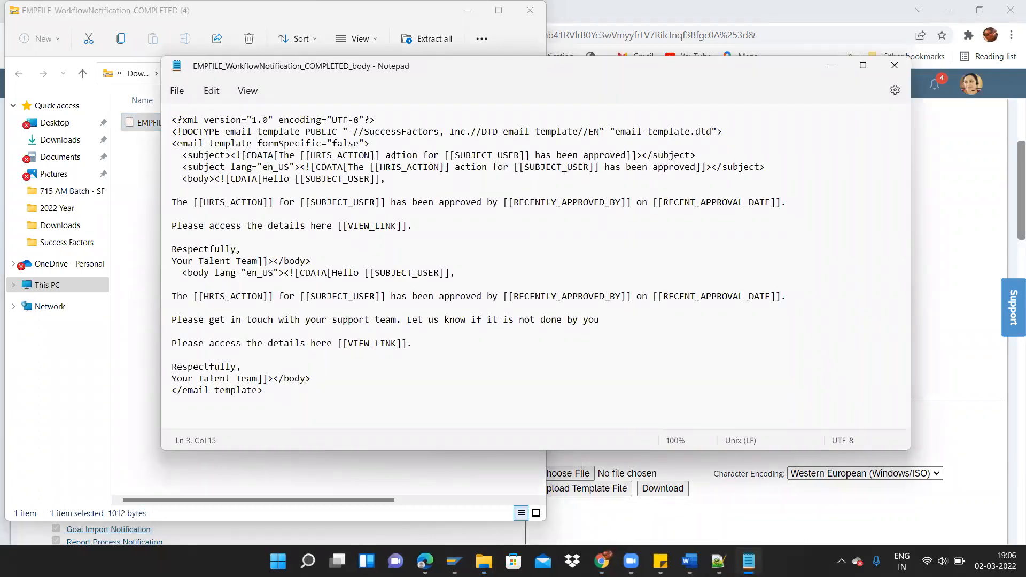
{"action": "left_click_drag", "start_coordinate": [396, 167], "coordinate": [470, 252]}
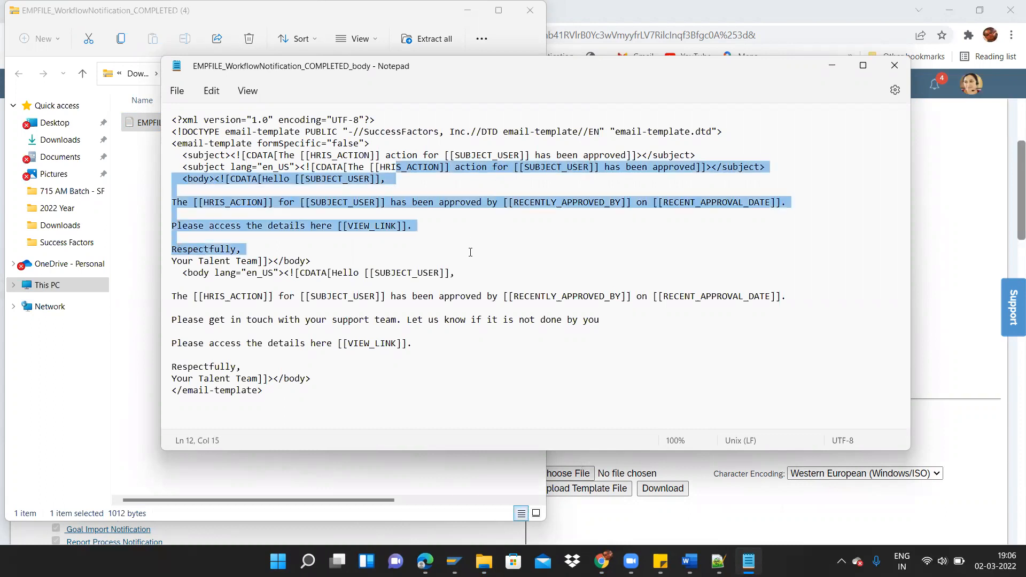
{"action": "left_click_drag", "start_coordinate": [302, 258], "coordinate": [296, 263]}
{"action": "left_click", "coordinate": [295, 263]}
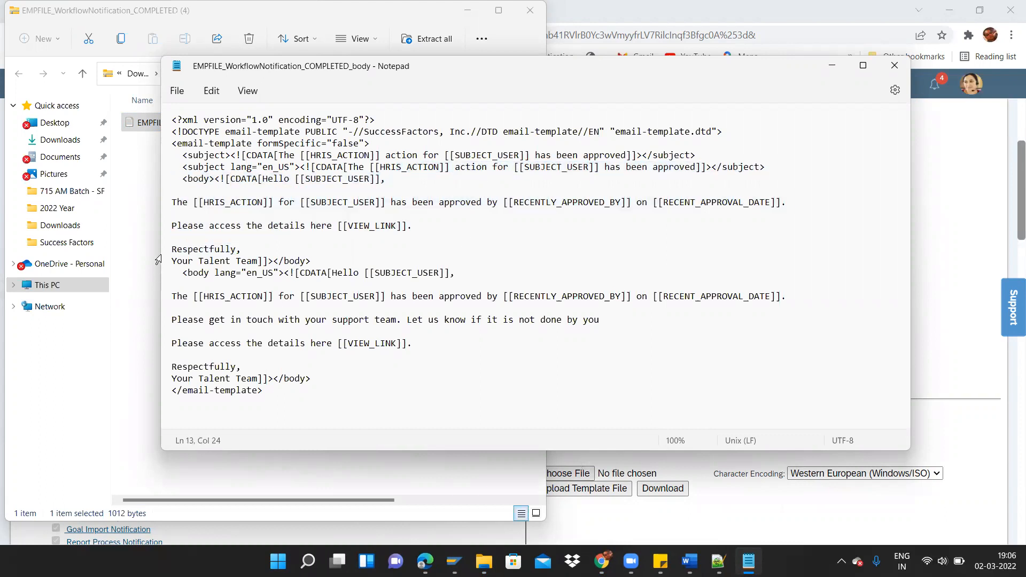
{"action": "left_click_drag", "start_coordinate": [160, 250], "coordinate": [172, 255]}
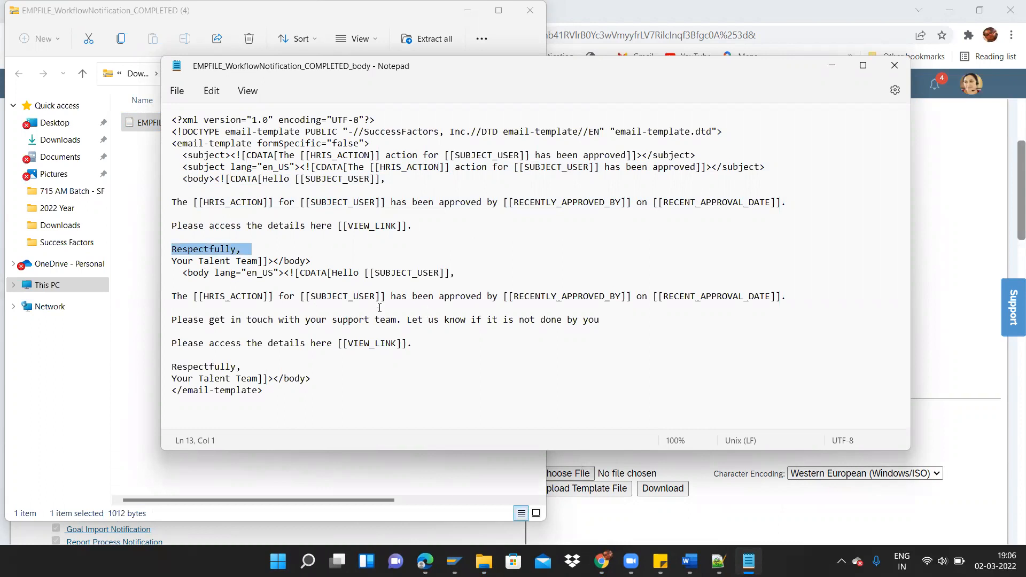
{"action": "left_click_drag", "start_coordinate": [390, 296], "coordinate": [494, 296]}
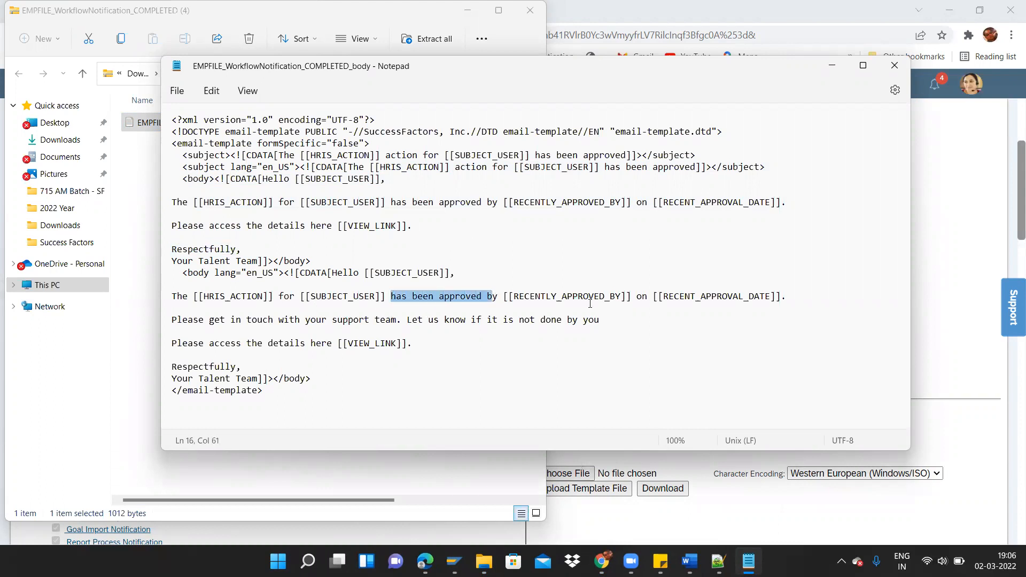
- Compare the support paragraph in the en_US body with the default body, then close the text file and archive folder
{"action": "left_click", "coordinate": [599, 327]}
{"action": "left_click_drag", "start_coordinate": [601, 315], "coordinate": [340, 336]}
{"action": "triple_click", "coordinate": [180, 322]}
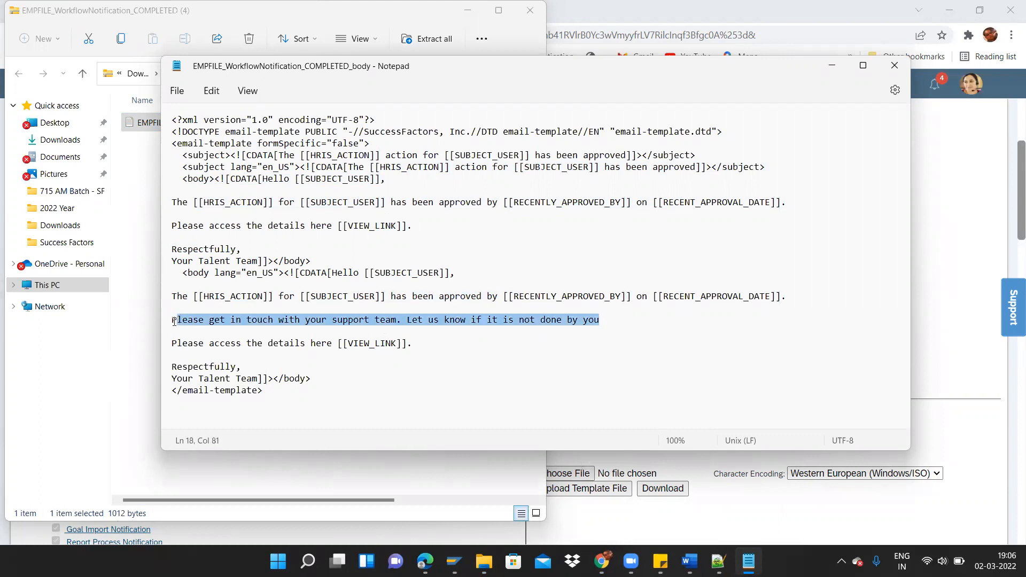
{"action": "left_click", "coordinate": [269, 313]}
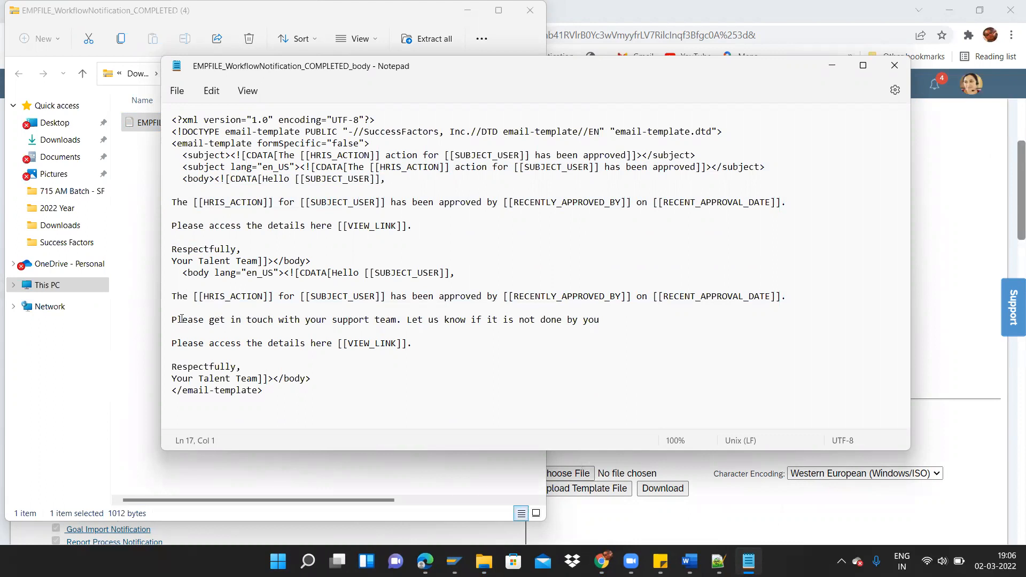
{"action": "left_click_drag", "start_coordinate": [180, 218], "coordinate": [404, 225]}
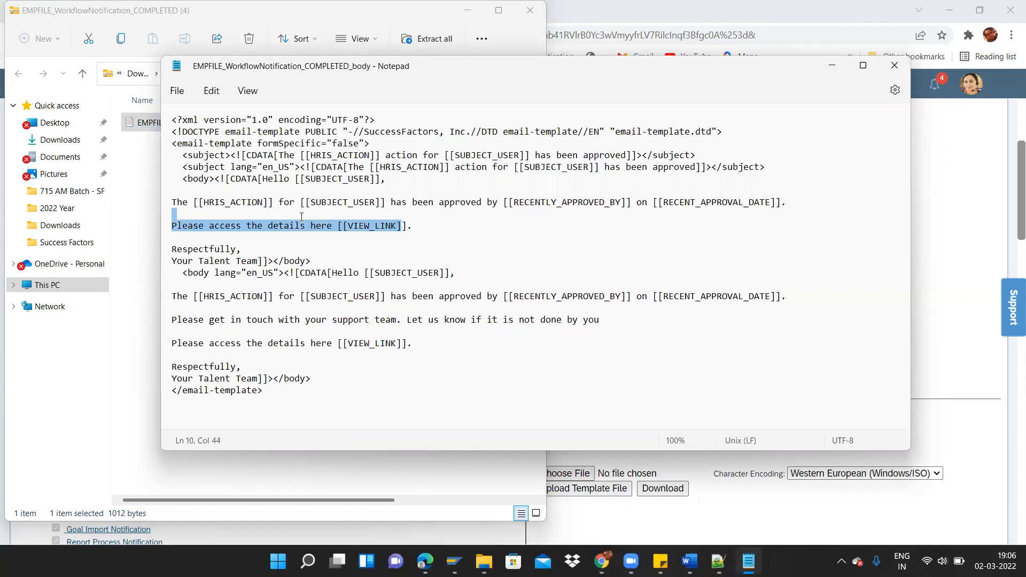
{"action": "left_click", "coordinate": [245, 204]}
{"action": "left_click_drag", "start_coordinate": [179, 129], "coordinate": [366, 400]}
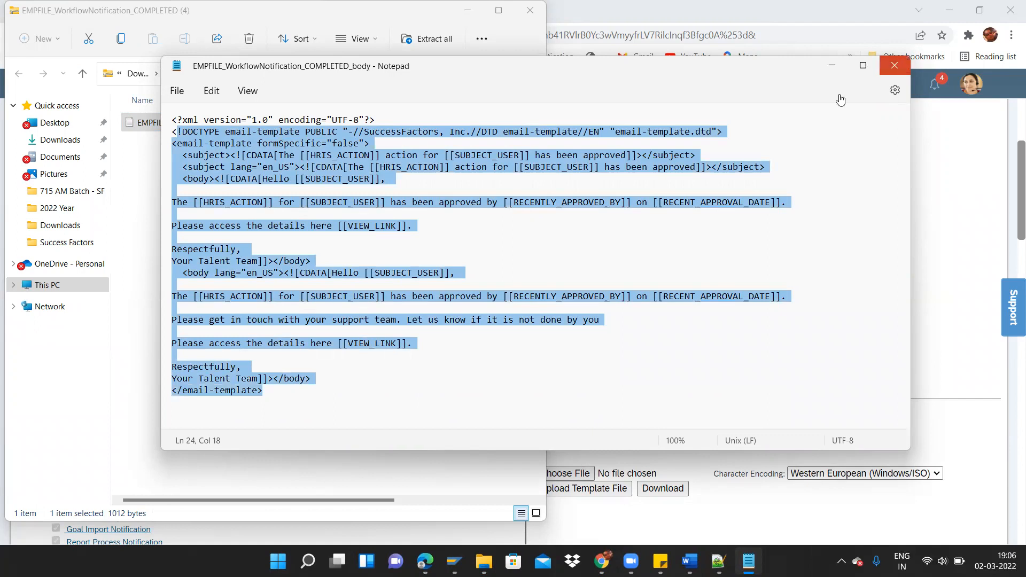
{"action": "left_click", "coordinate": [898, 63]}
{"action": "left_click", "coordinate": [823, 423]}
- Try to upload a template file without selecting one, then open the file selection and cancel it
{"action": "left_click", "coordinate": [565, 489]}
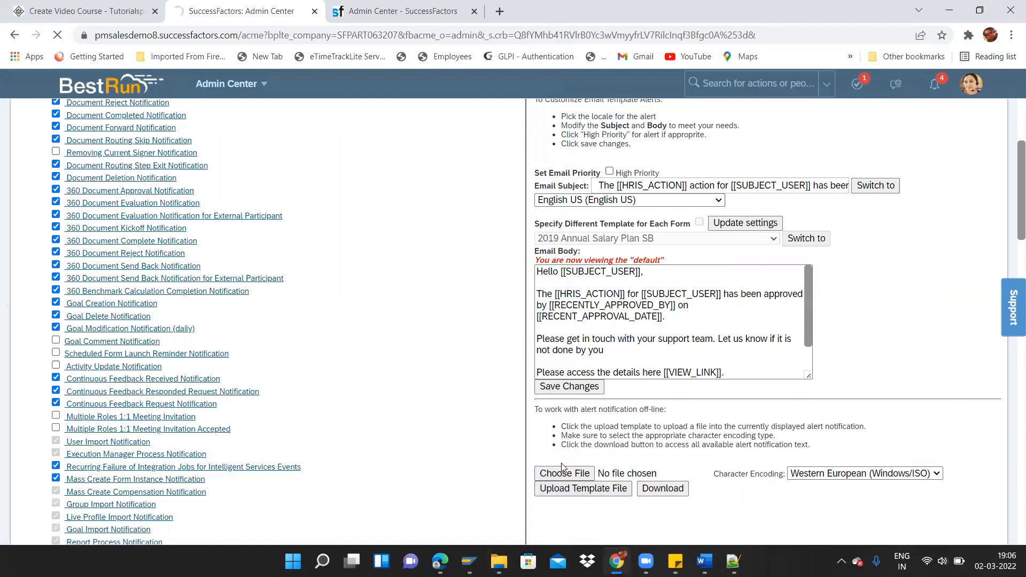
{"action": "left_click", "coordinate": [563, 472]}
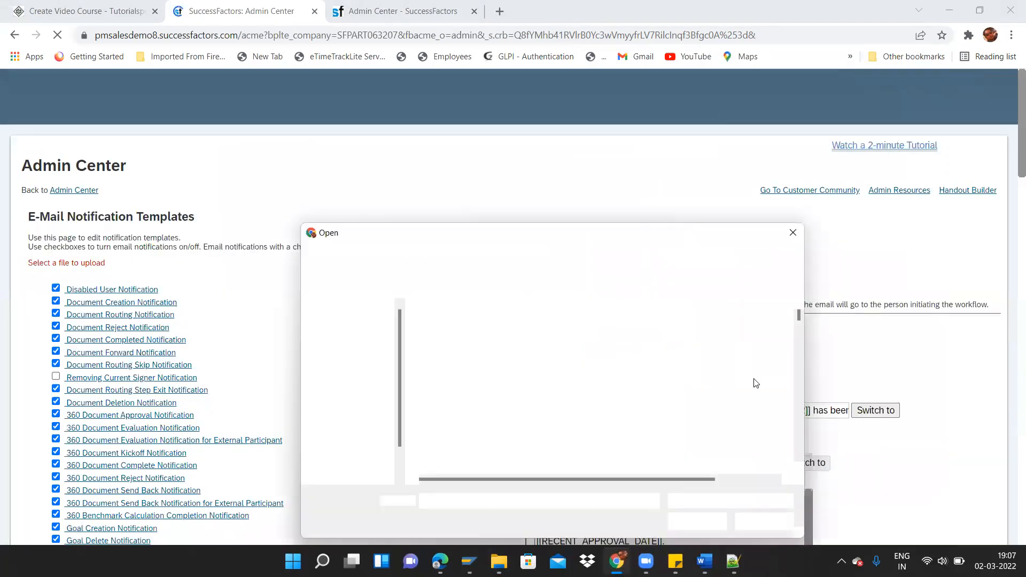
{"action": "left_click", "coordinate": [793, 233]}
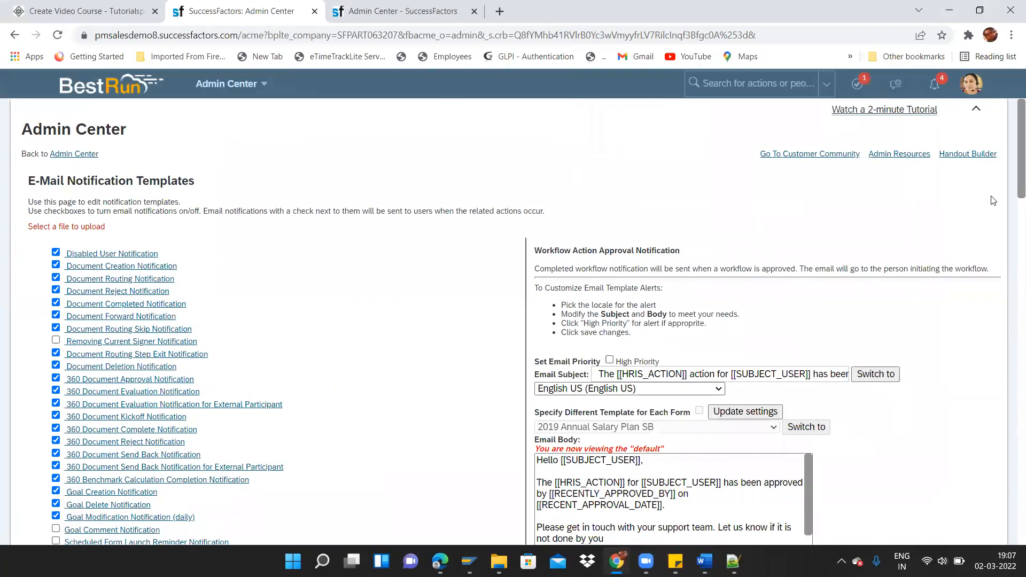
- Review the complete approval email body again, from the greeting to the Your Talent Team signature, by highlighting its text
{"action": "scroll", "coordinate": [621, 320], "scroll_direction": "down", "scroll_amount": 4}
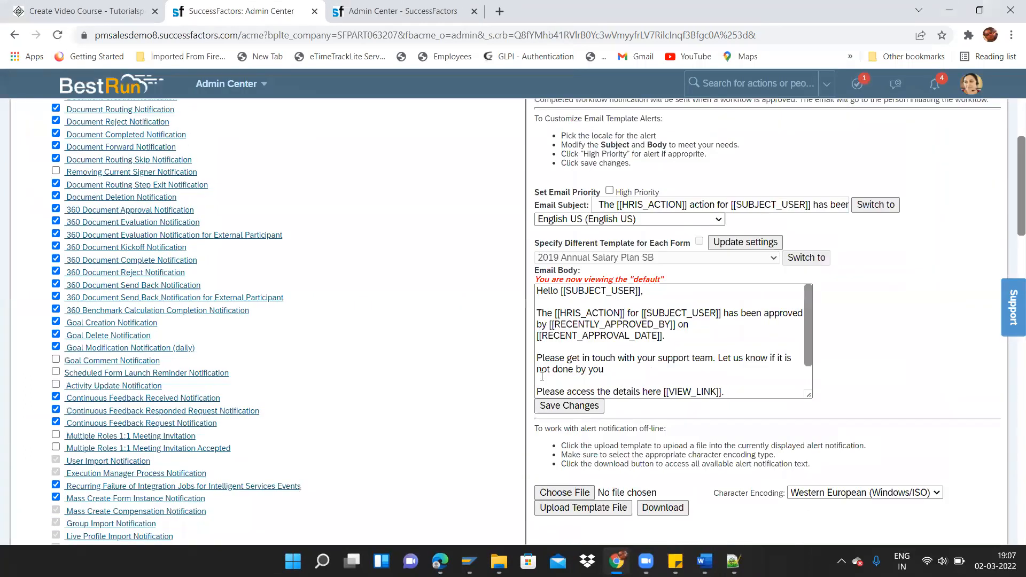
{"action": "scroll", "coordinate": [748, 321], "scroll_direction": "down", "scroll_amount": 2}
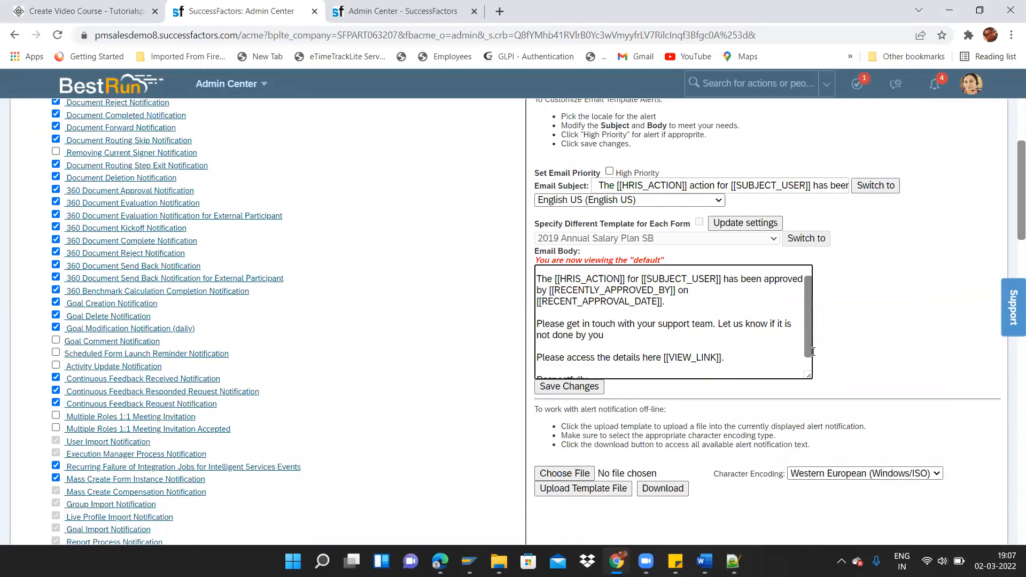
{"action": "scroll", "coordinate": [668, 300], "scroll_direction": "up", "scroll_amount": 2}
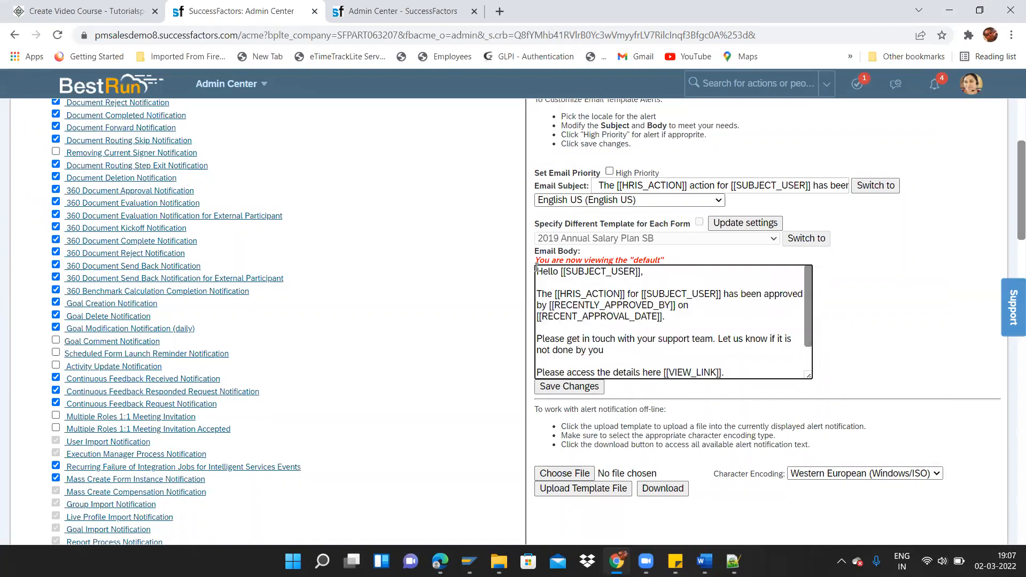
{"action": "left_click_drag", "start_coordinate": [537, 272], "coordinate": [719, 371]}
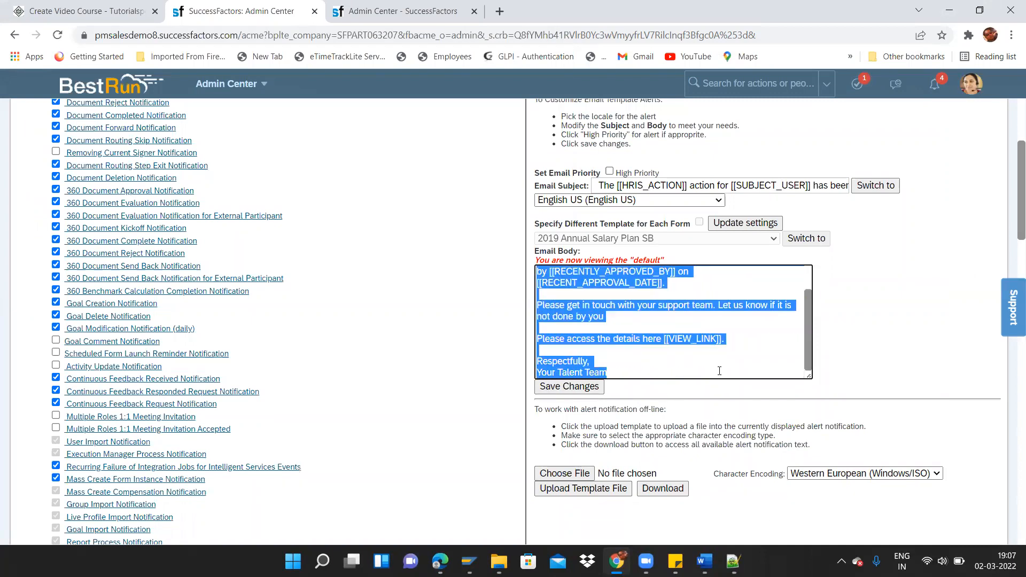
{"action": "left_click", "coordinate": [619, 298]}
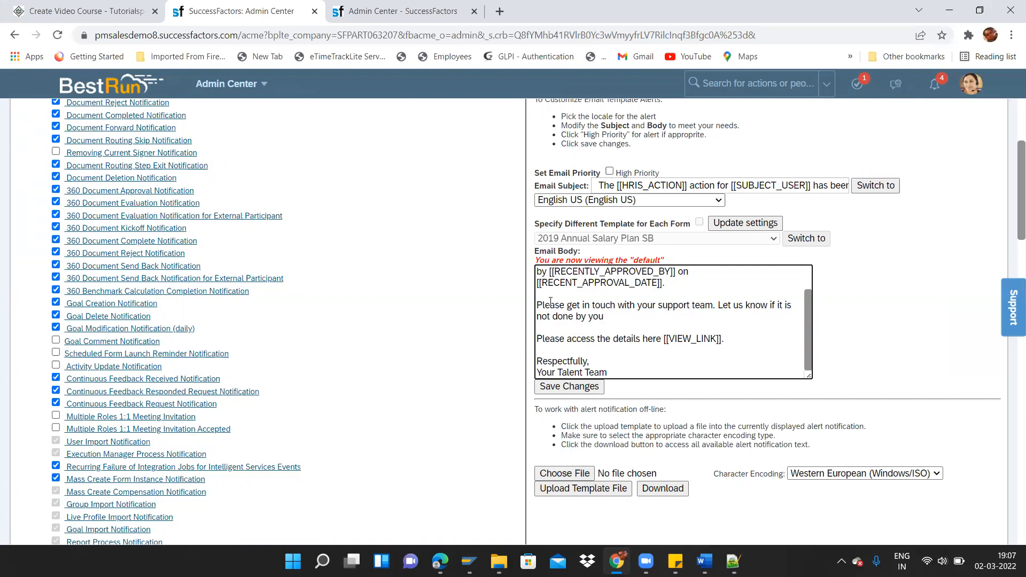
{"action": "left_click_drag", "start_coordinate": [536, 271], "coordinate": [651, 392]}
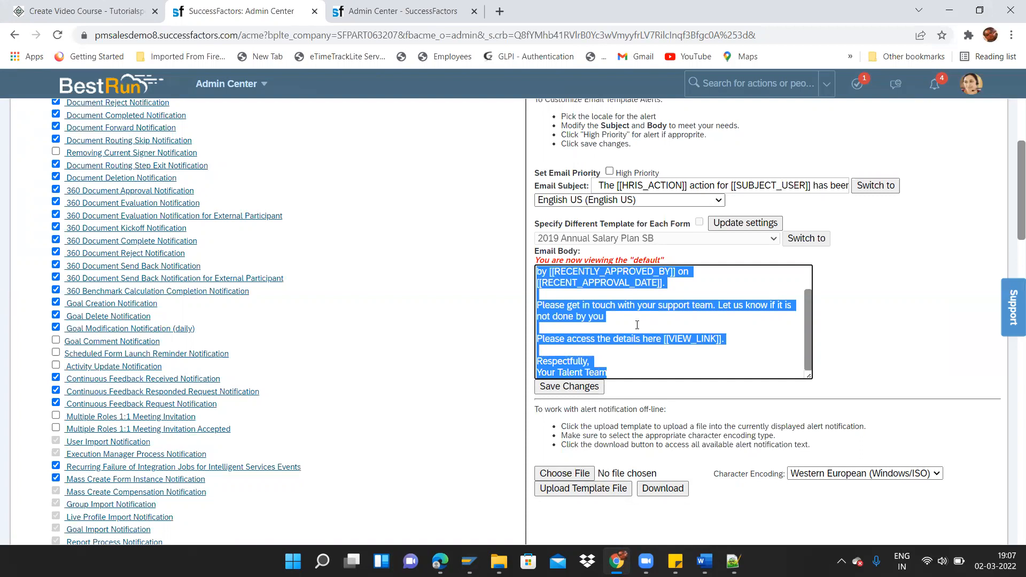
- Check the Intro To Mastery topics in the Online Trainings PDF against the E-Mail Notification Templates page
{"action": "left_click", "coordinate": [1012, 213]}
{"action": "scroll", "coordinate": [1004, 76], "scroll_direction": "up", "scroll_amount": 4}
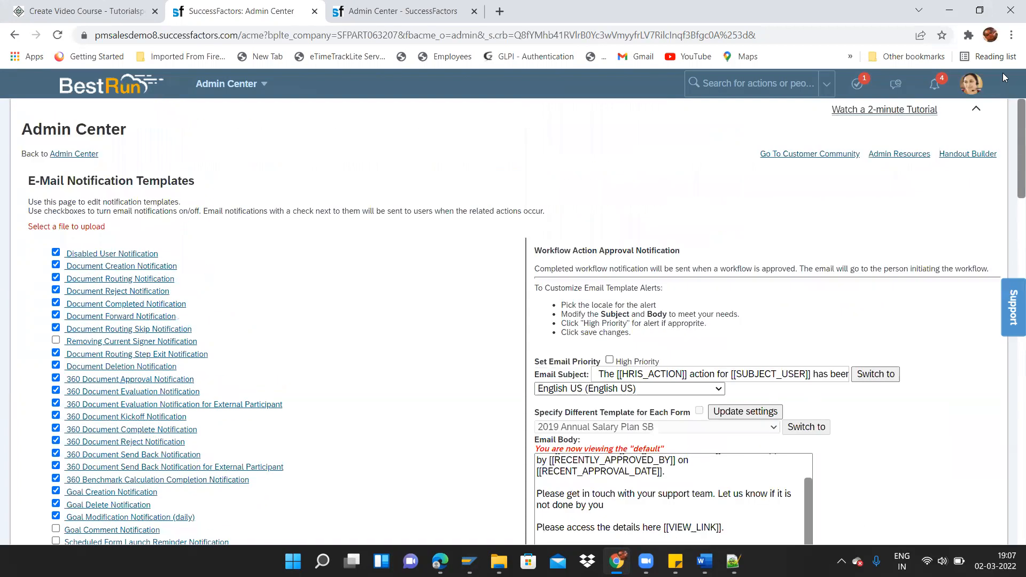
{"action": "scroll", "coordinate": [1009, 203], "scroll_direction": "down", "scroll_amount": 6}
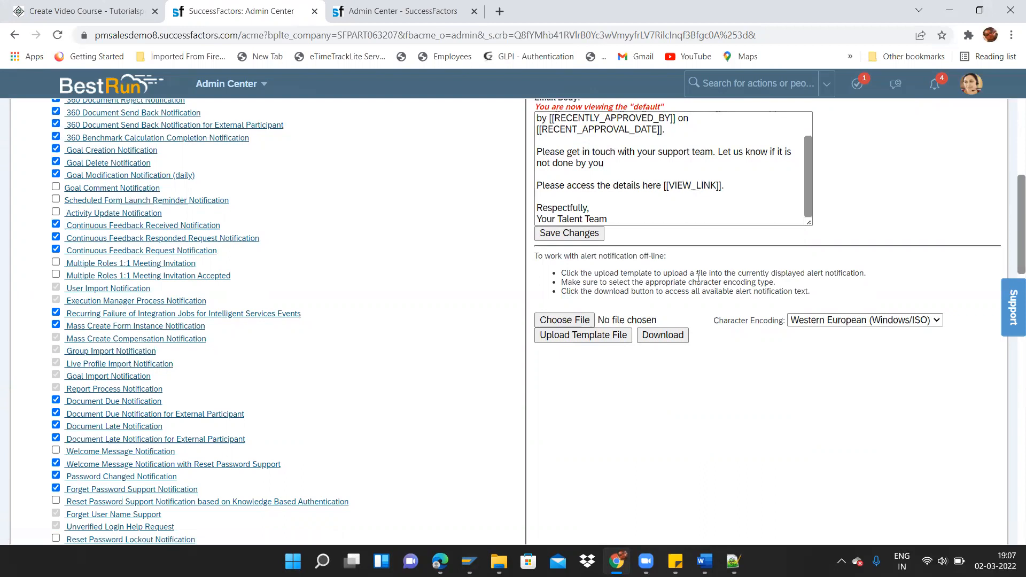
{"action": "key", "text": "alt+Tab"}
{"action": "key", "text": "alt+Tab"}
{"action": "key", "text": "alt+Tab"}
{"action": "key", "text": "alt+Tab"}
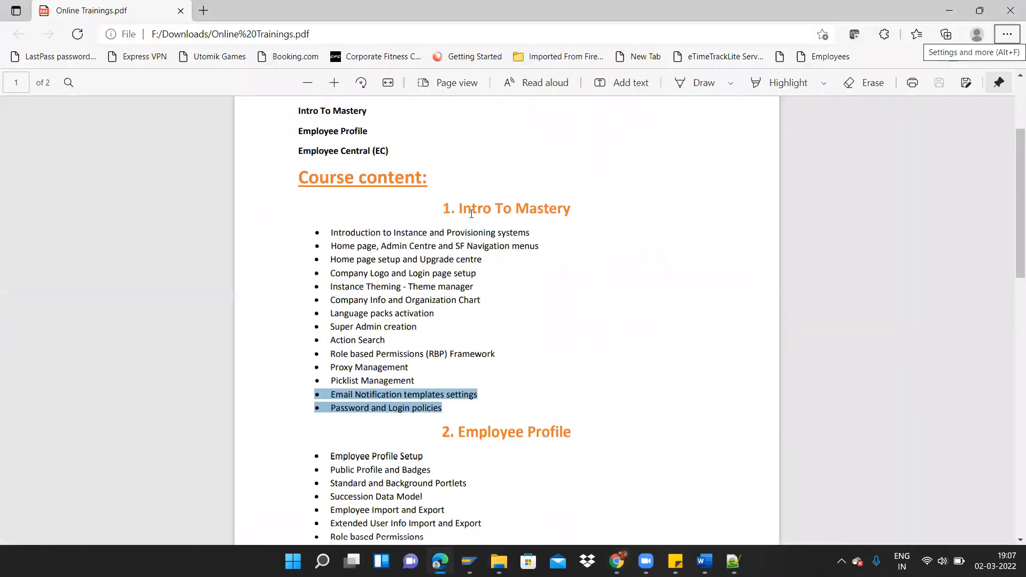
{"action": "key", "text": "alt+Tab"}
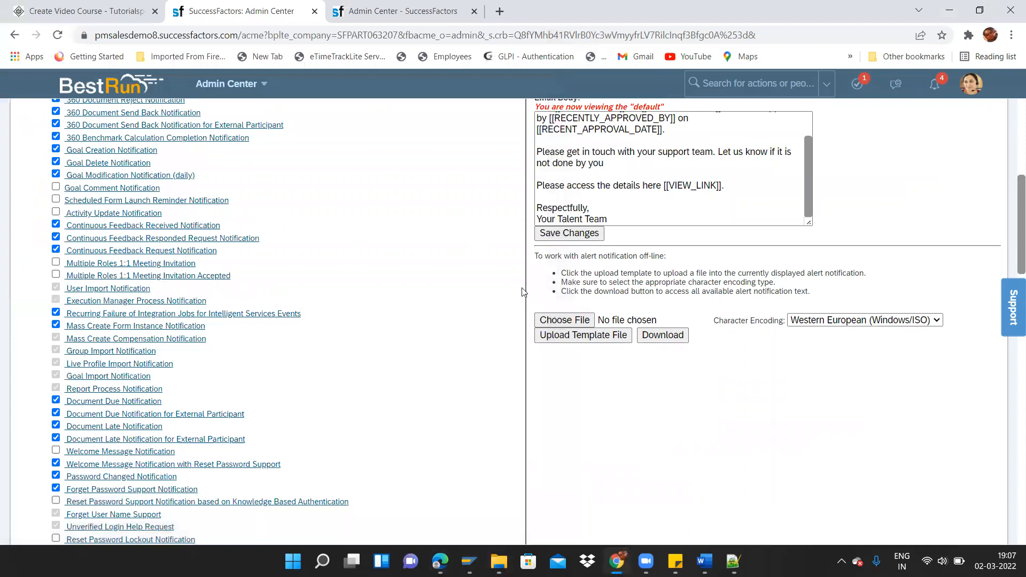
{"action": "scroll", "coordinate": [1012, 182], "scroll_direction": "up", "scroll_amount": 6}
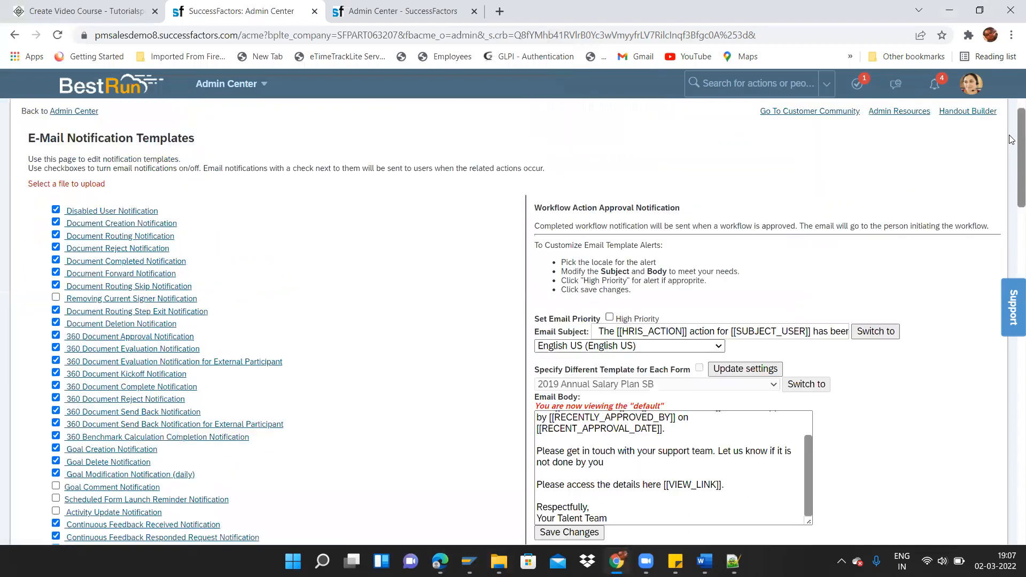
{"action": "scroll", "coordinate": [1012, 163], "scroll_direction": "down", "scroll_amount": 5}
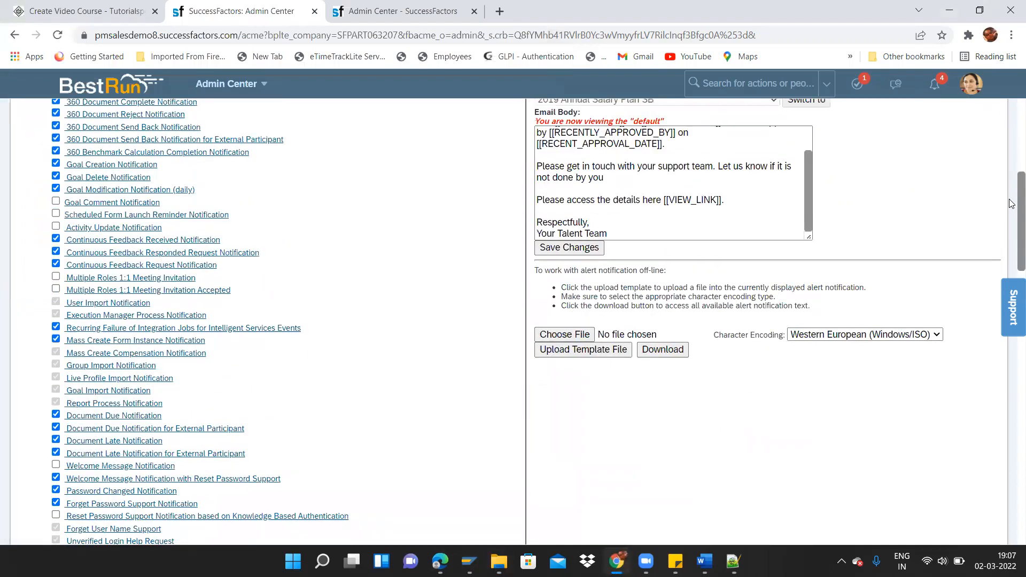
{"action": "key", "text": "alt+Tab"}
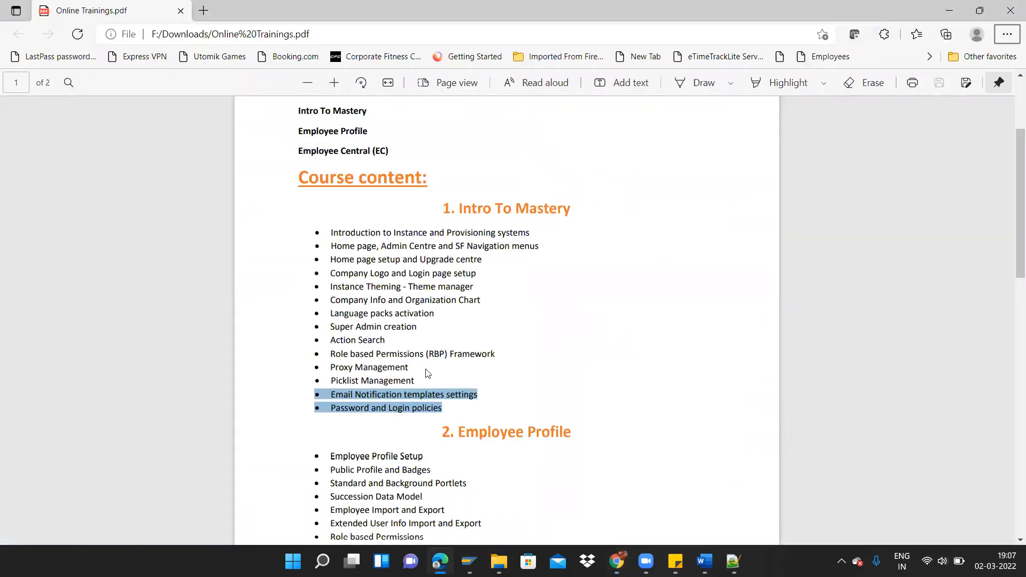
{"action": "key", "text": "alt+Tab"}
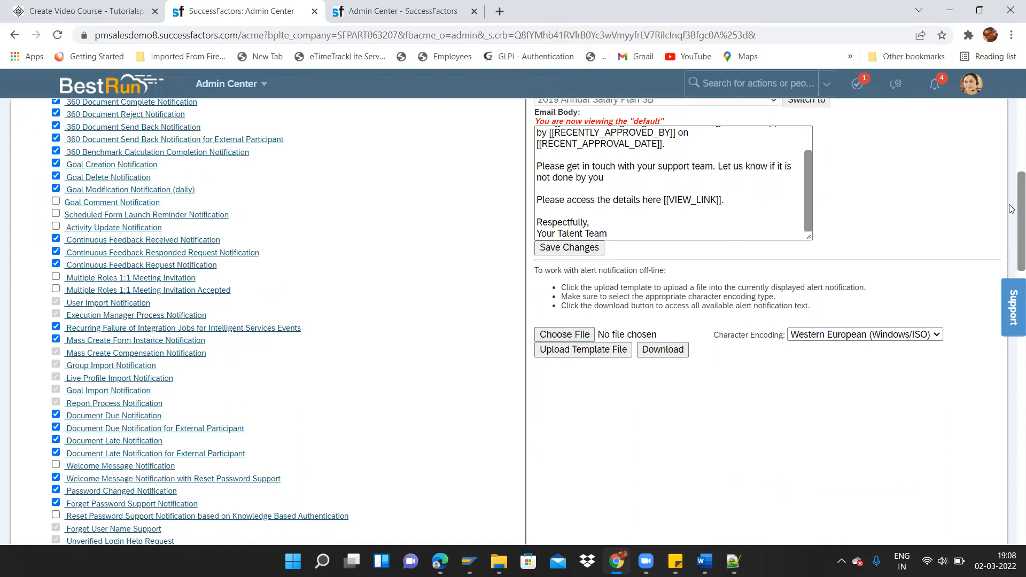
- Browse the full notification list and open the Password Changed Notification template
{"action": "scroll", "coordinate": [1011, 160], "scroll_direction": "up", "scroll_amount": 3}
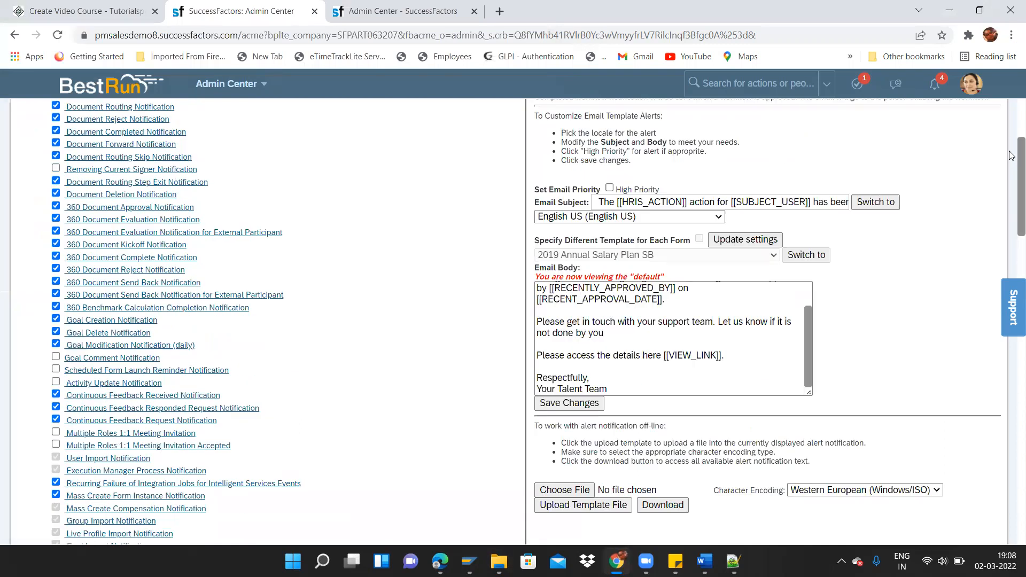
{"action": "scroll", "coordinate": [1012, 156], "scroll_direction": "up", "scroll_amount": 2}
{"action": "left_click_drag", "start_coordinate": [1012, 147], "coordinate": [1011, 433]}
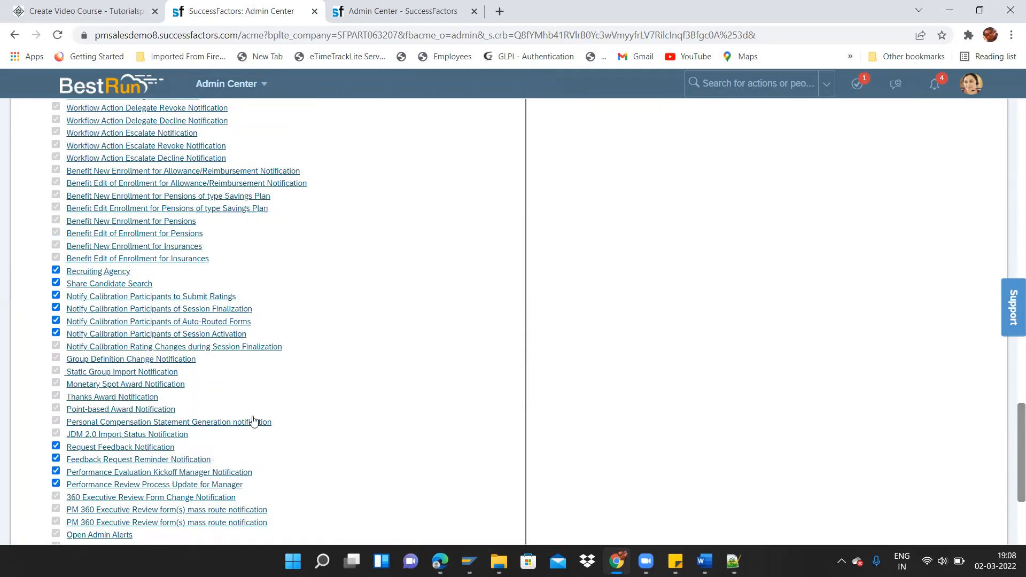
{"action": "left_click_drag", "start_coordinate": [1012, 484], "coordinate": [982, 196]}
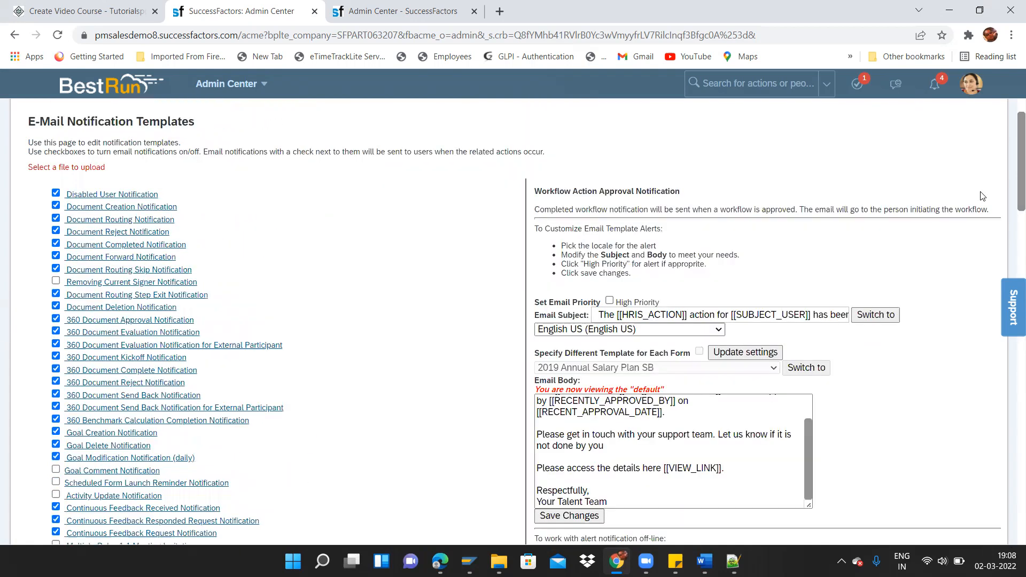
{"action": "left_click_drag", "start_coordinate": [1012, 184], "coordinate": [1012, 262]}
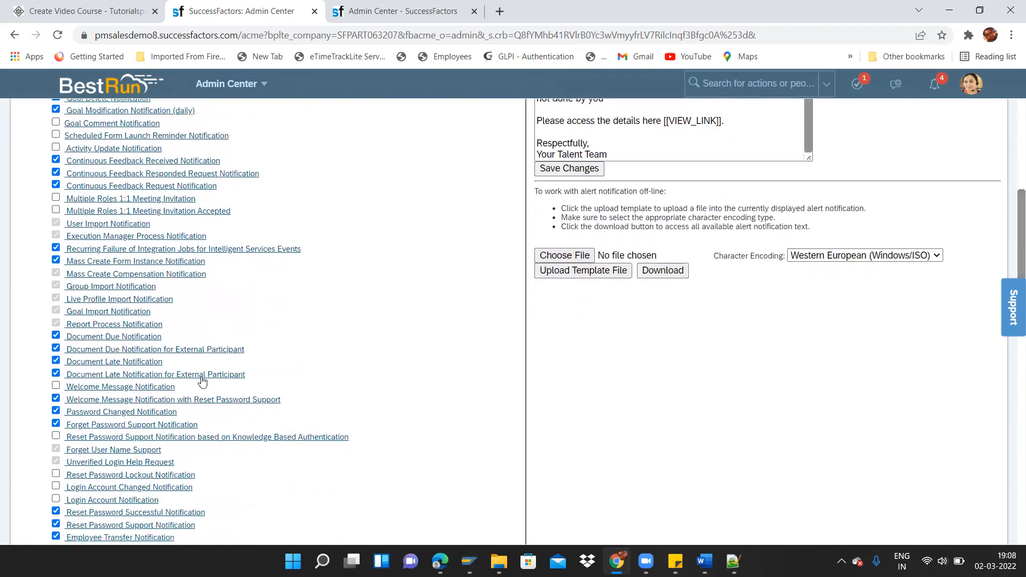
{"action": "left_click", "coordinate": [144, 413]}
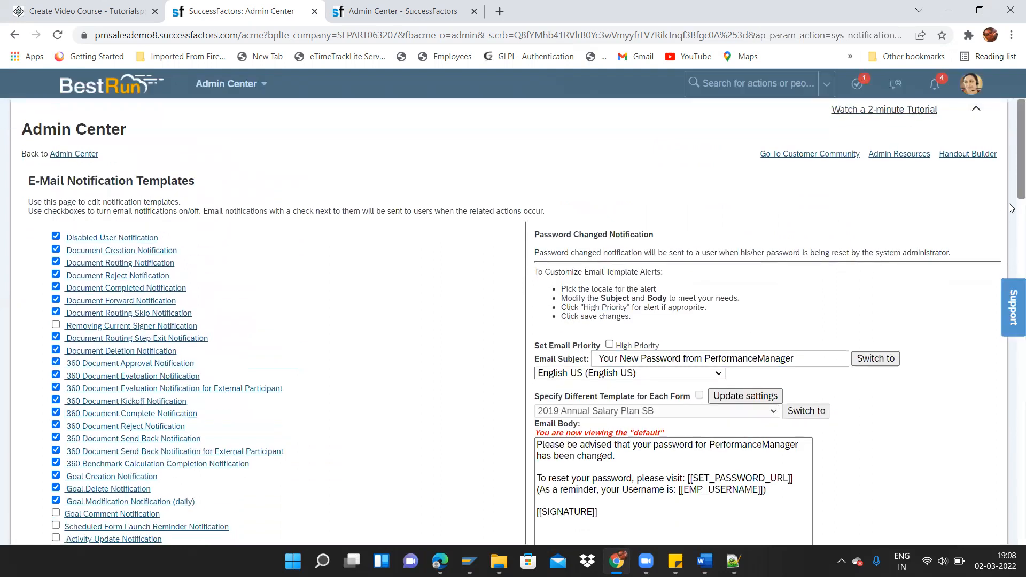
- Review the Password Changed Notification email body by highlighting its text, from the opening sentence to the signature placeholder
{"action": "scroll", "coordinate": [620, 248], "scroll_direction": "down", "scroll_amount": 3}
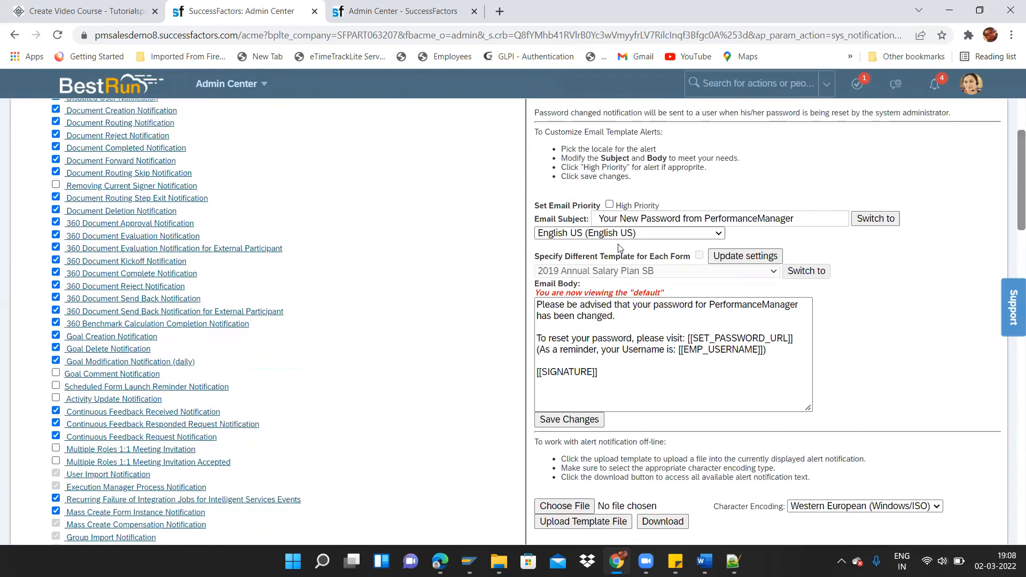
{"action": "left_click_drag", "start_coordinate": [536, 305], "coordinate": [600, 374]}
{"action": "left_click", "coordinate": [602, 379]}
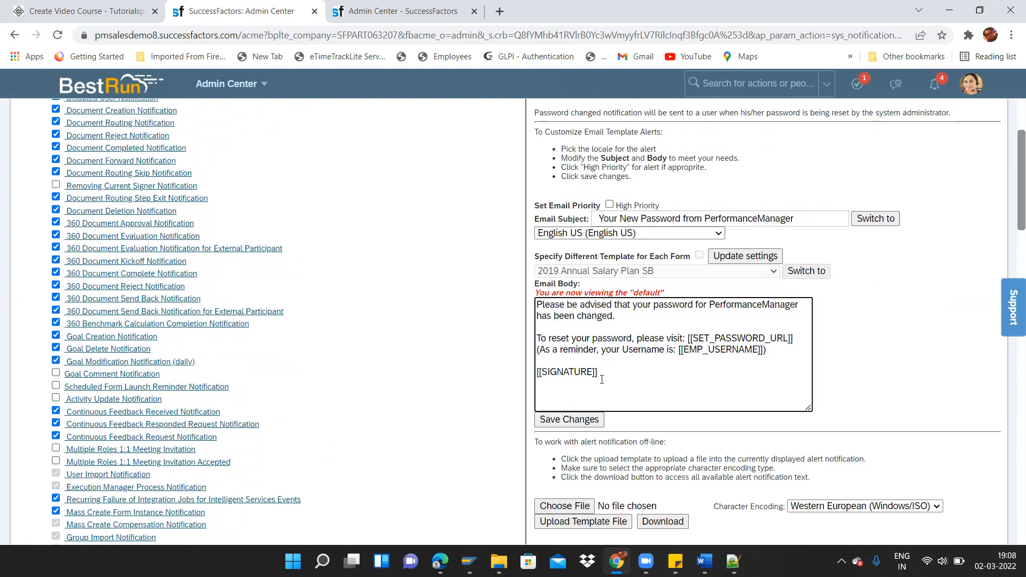
{"action": "left_click_drag", "start_coordinate": [678, 350], "coordinate": [538, 302]}
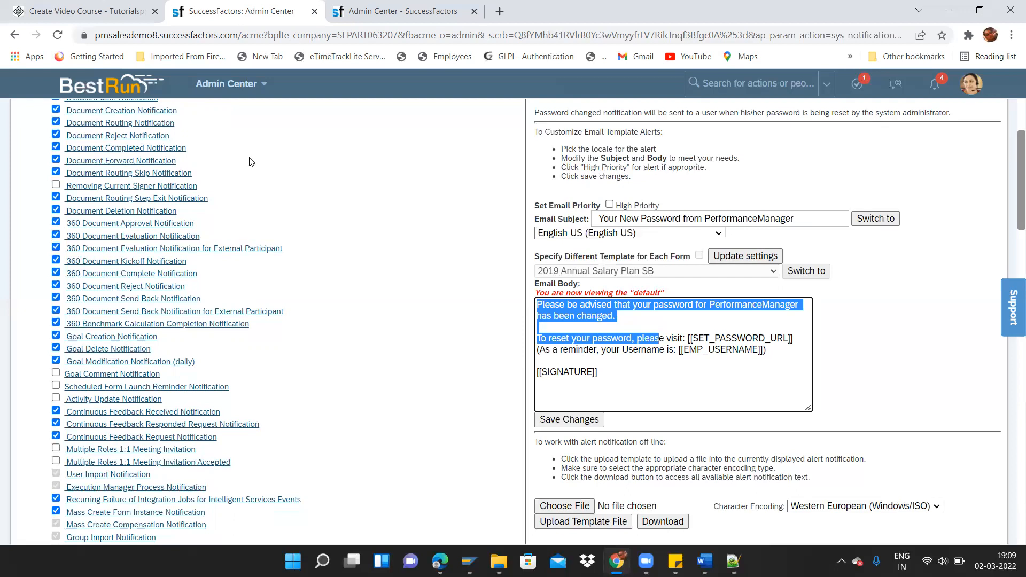
- Search the actions for "password" and open Password & Login Policy Settings
{"action": "key", "text": "alt+Tab"}
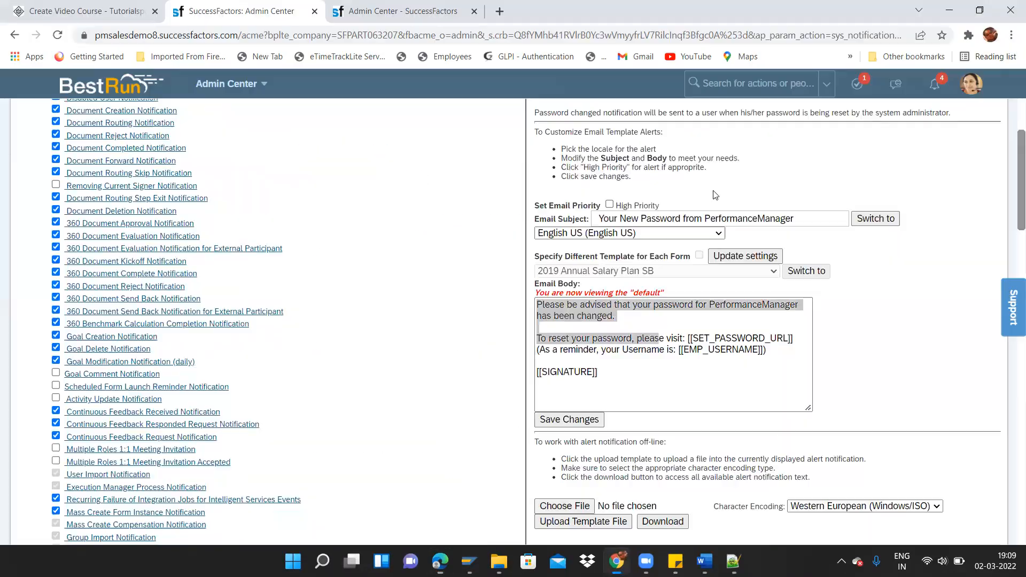
{"action": "key", "text": "alt+Tab"}
{"action": "left_click", "coordinate": [739, 84]}
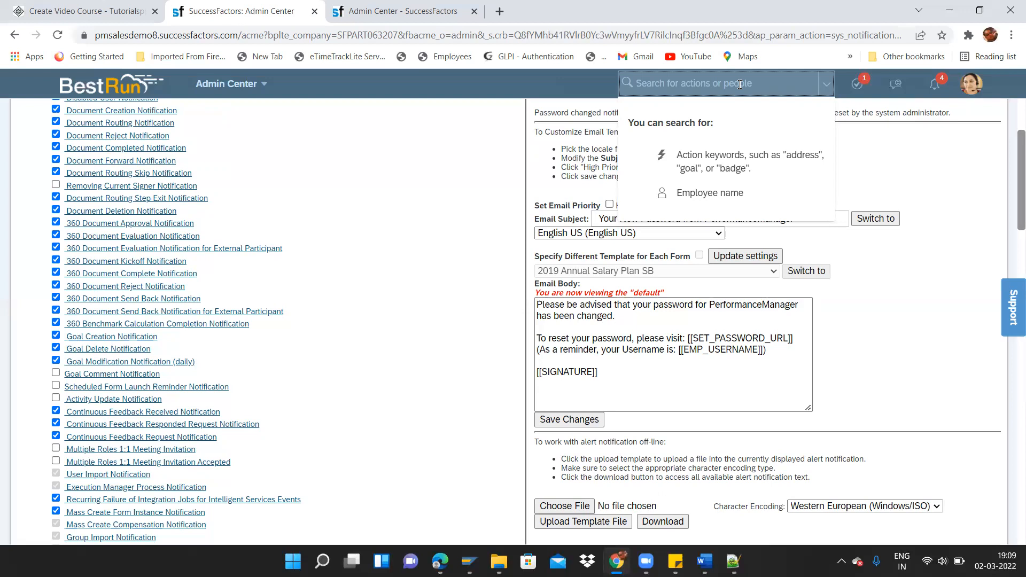
{"action": "key", "text": "alt+Tab"}
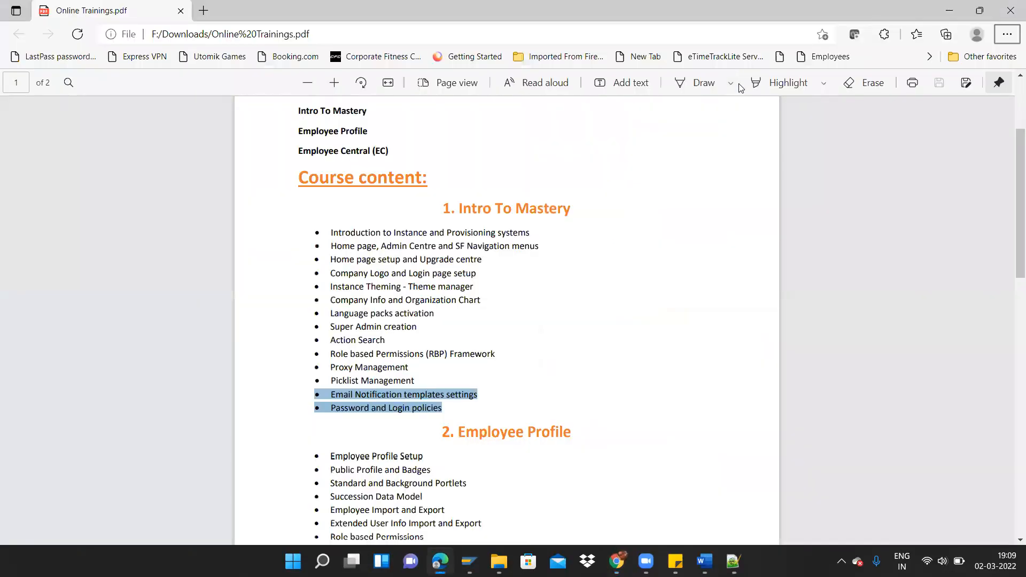
{"action": "key", "text": "alt+Tab"}
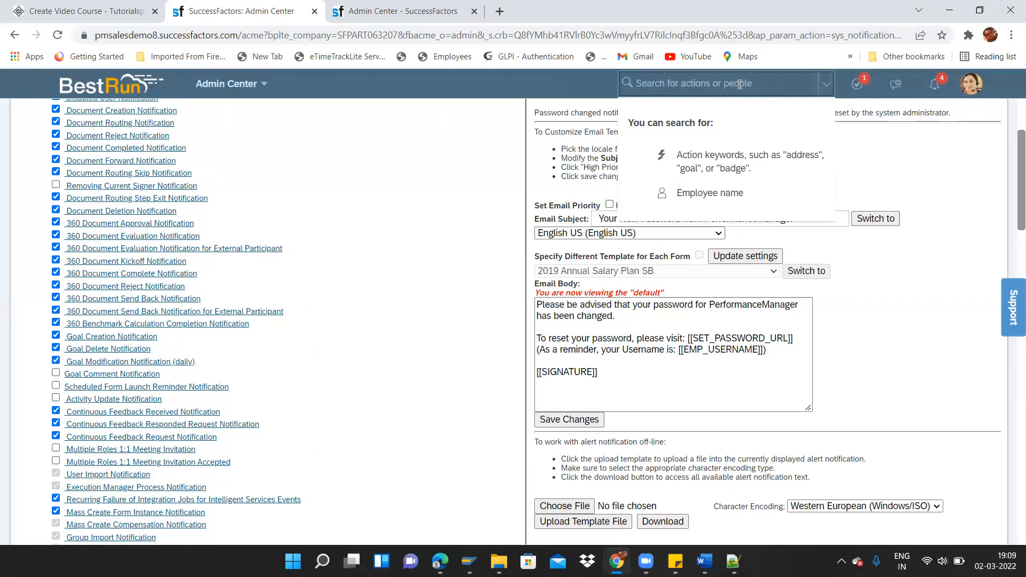
{"action": "type", "text": "p"}
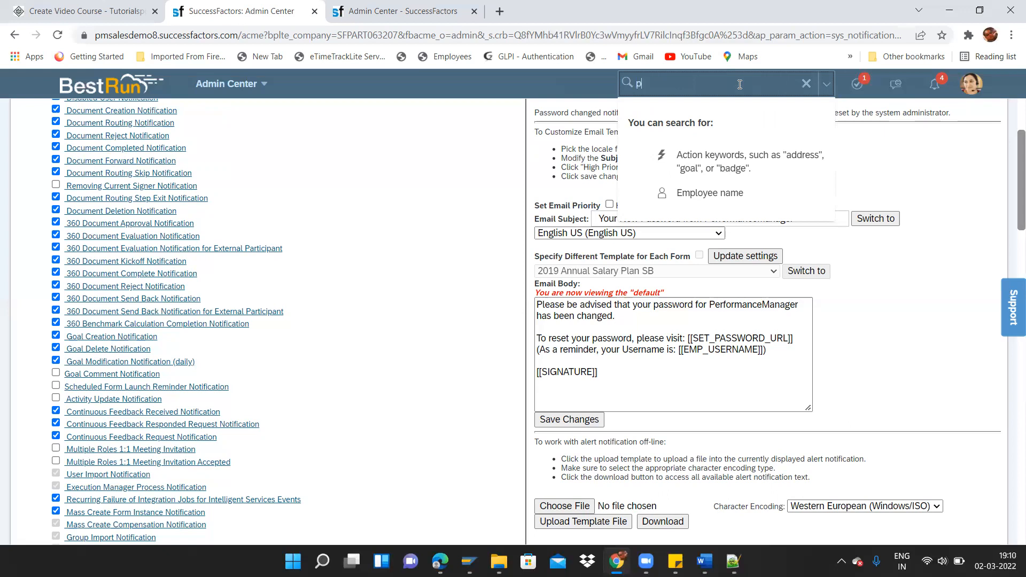
{"action": "type", "text": "ass"}
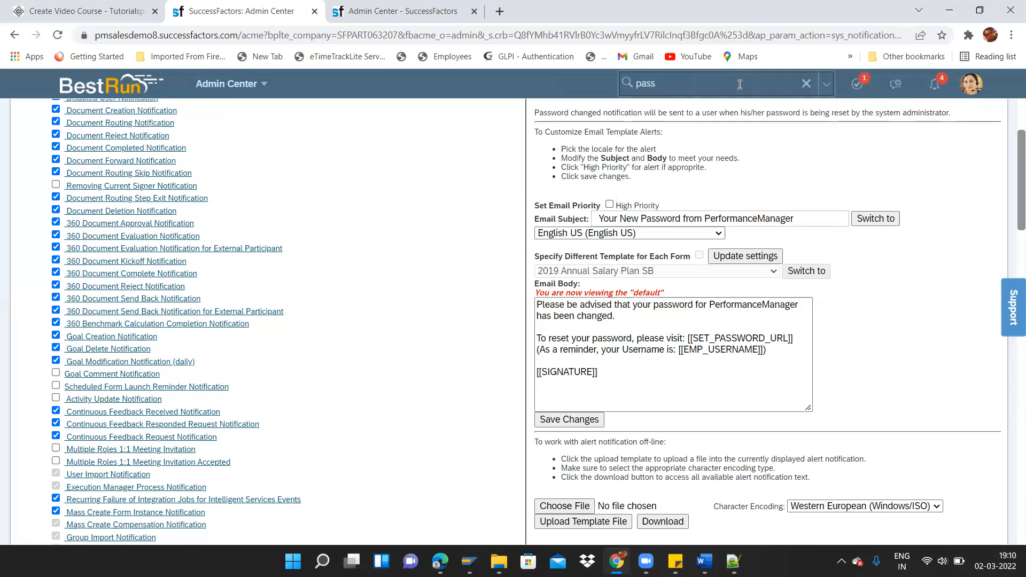
{"action": "type", "text": "word"}
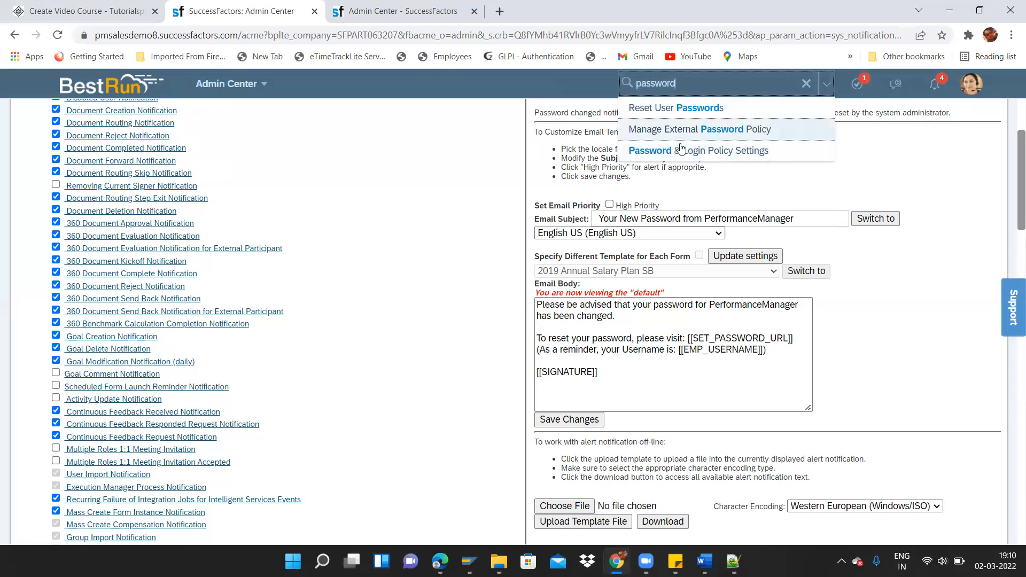
{"action": "left_click", "coordinate": [718, 152]}
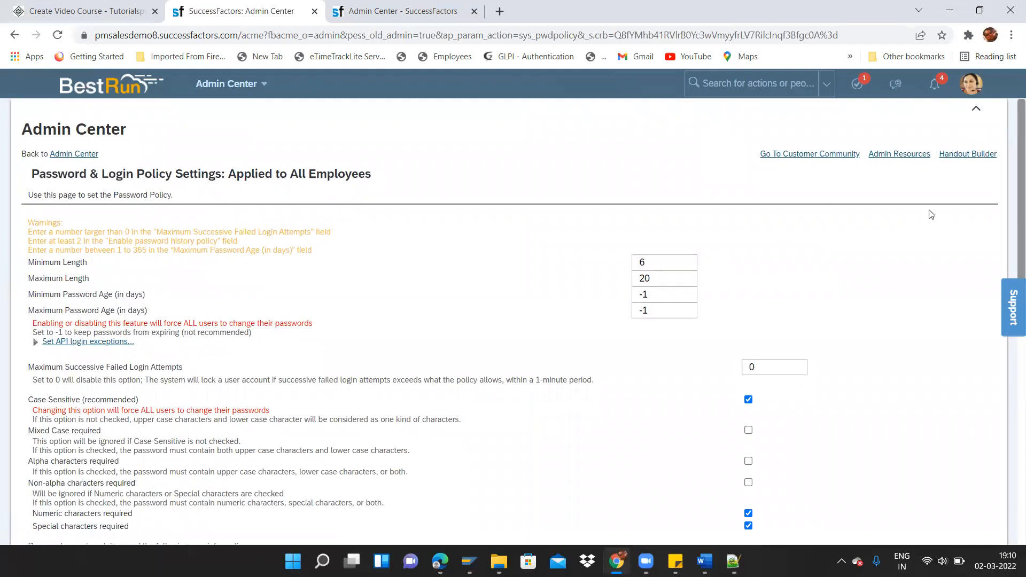
- Examine the policy warnings and the minimum and maximum length and password age settings by highlighting them
{"action": "mouse_move", "coordinate": [1013, 224]}
{"action": "left_mouse_down"}
{"action": "mouse_move", "coordinate": [1009, 480]}
{"action": "mouse_move", "coordinate": [1001, 226]}
{"action": "left_mouse_up"}
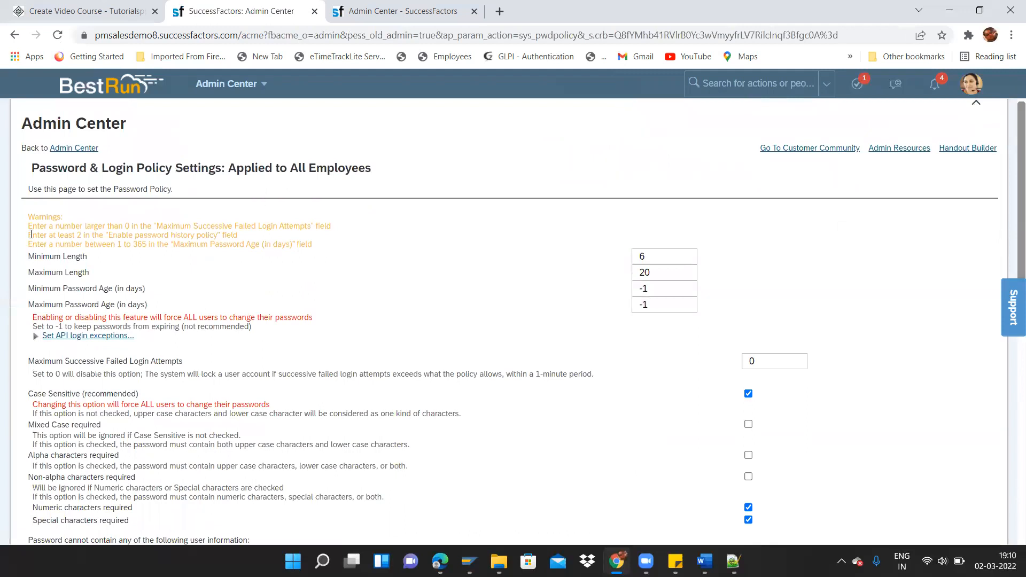
{"action": "left_click_drag", "start_coordinate": [29, 216], "coordinate": [320, 247]}
{"action": "left_click", "coordinate": [126, 207]}
{"action": "left_click_drag", "start_coordinate": [30, 257], "coordinate": [171, 316]}
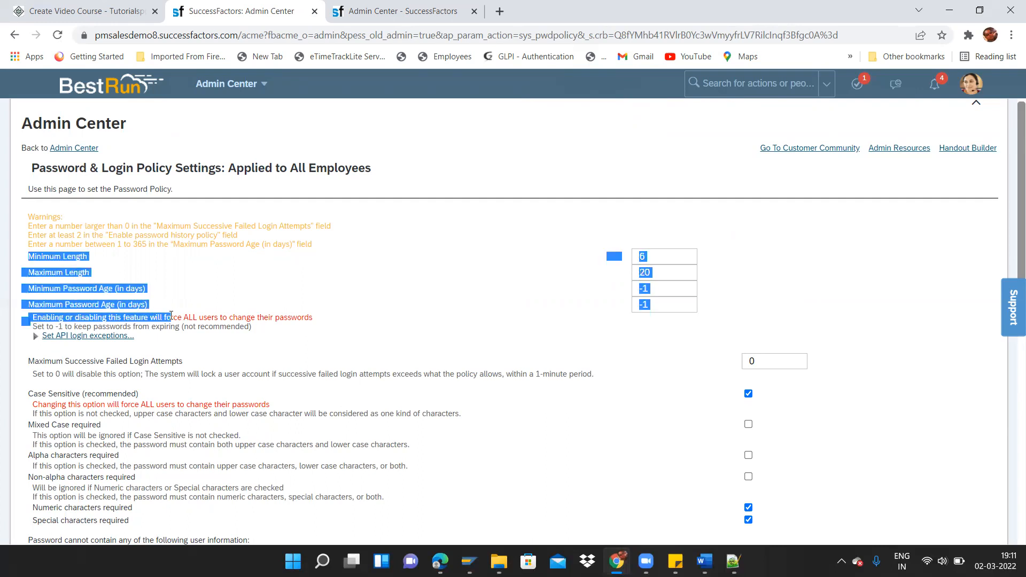
{"action": "left_click", "coordinate": [175, 295]}
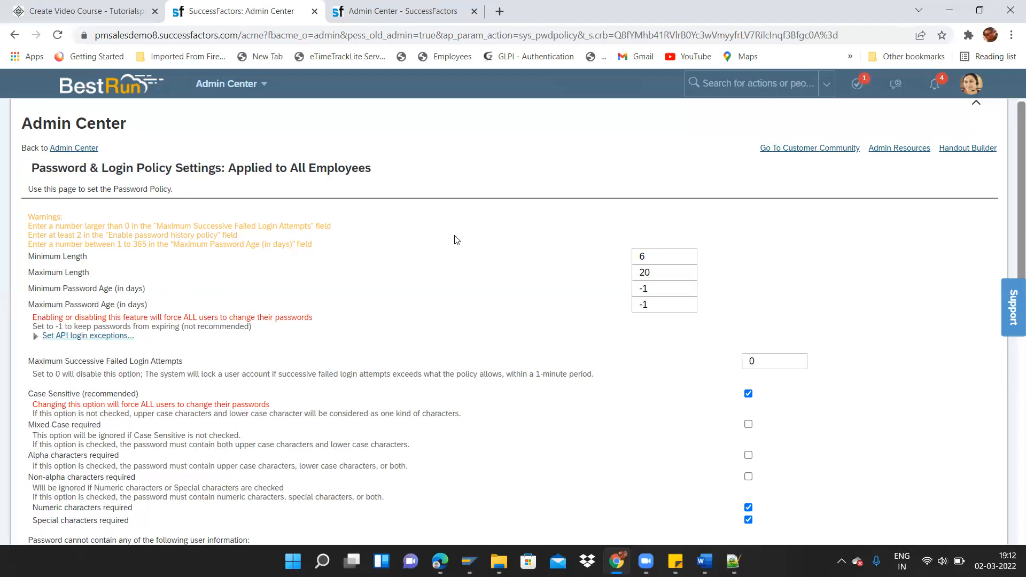
- Set the policy's Maximum Length to 18
{"action": "left_click_drag", "start_coordinate": [659, 278], "coordinate": [634, 276]}
{"action": "double_click", "coordinate": [643, 257]}
{"action": "double_click", "coordinate": [630, 272]}
{"action": "left_click", "coordinate": [659, 269]}
{"action": "key", "text": "BackSpace"}
{"action": "key", "text": "BackSpace"}
{"action": "type", "text": "30"}
{"action": "key", "text": "BackSpace"}
{"action": "key", "text": "BackSpace"}
{"action": "type", "text": "18"}
- Examine the minimum and maximum password age fields, and try 3 as the Maximum Successive Failed Login Attempts
{"action": "left_click", "coordinate": [506, 288]}
{"action": "left_click", "coordinate": [649, 291]}
{"action": "left_click_drag", "start_coordinate": [650, 292], "coordinate": [621, 291]}
{"action": "key", "text": "Tab"}
{"action": "left_click_drag", "start_coordinate": [650, 289], "coordinate": [637, 289]}
{"action": "key", "text": "Tab"}
{"action": "key", "text": "shift+Tab"}
{"action": "left_click_drag", "start_coordinate": [654, 307], "coordinate": [631, 312]}
{"action": "left_click", "coordinate": [775, 364]}
{"action": "type", "text": "3"}
- Try disabling the Case Sensitive option, re-enable it, and highlight its recommended label
{"action": "left_click", "coordinate": [748, 395]}
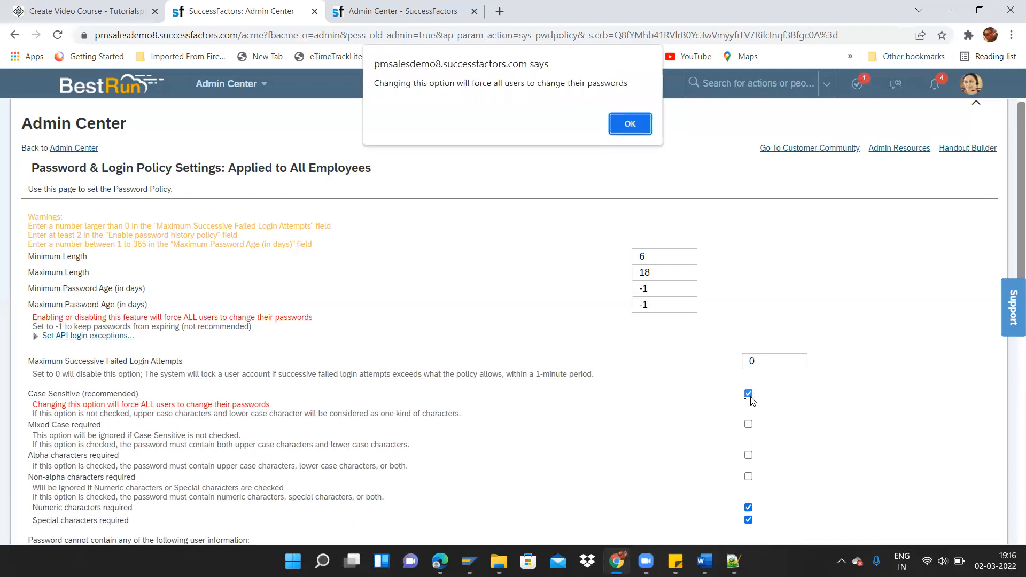
{"action": "left_click", "coordinate": [641, 119]}
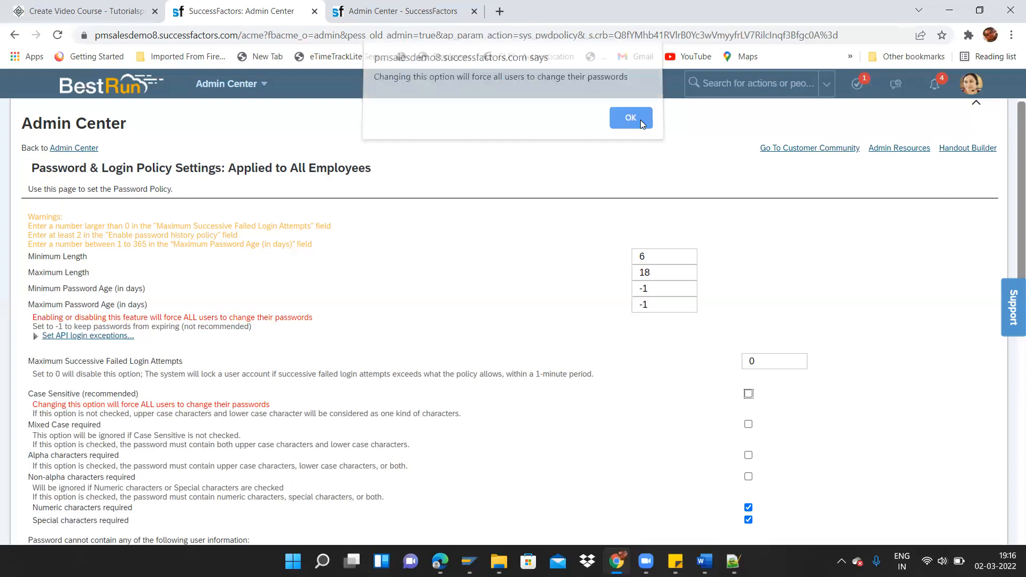
{"action": "left_click", "coordinate": [748, 394]}
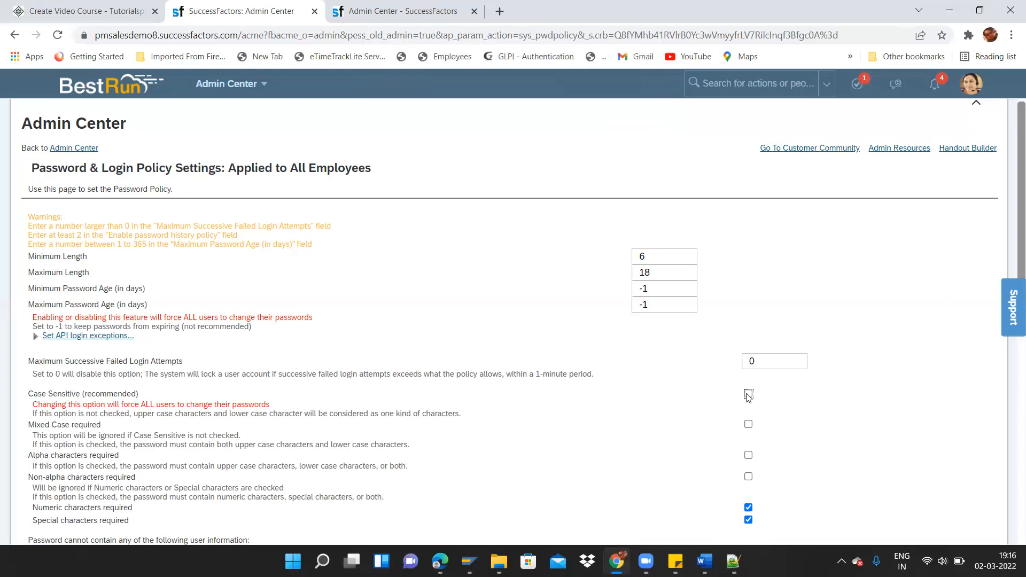
{"action": "left_click", "coordinate": [636, 129]}
{"action": "left_click_drag", "start_coordinate": [80, 396], "coordinate": [138, 396]}
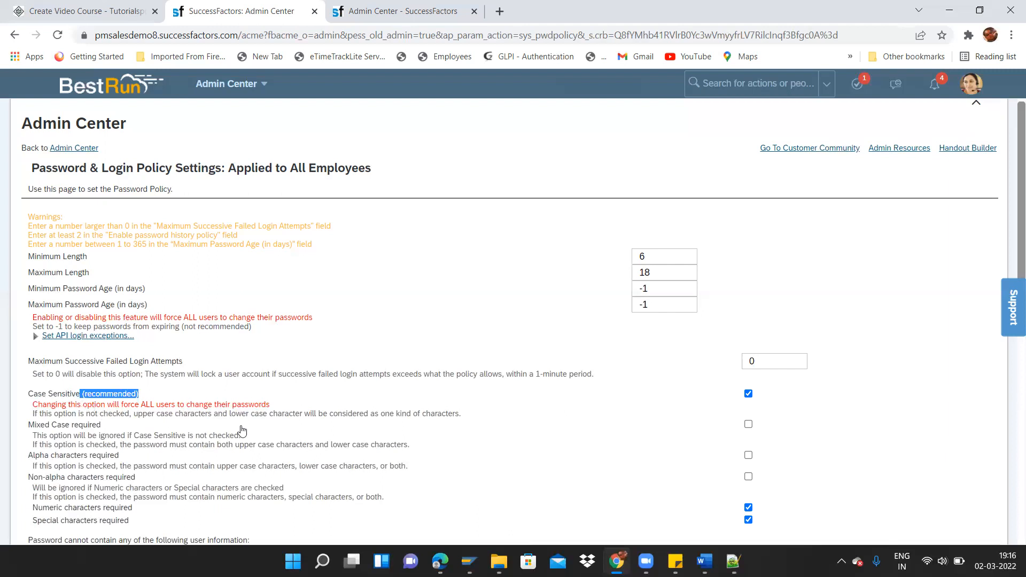
{"action": "left_click", "coordinate": [277, 379]}
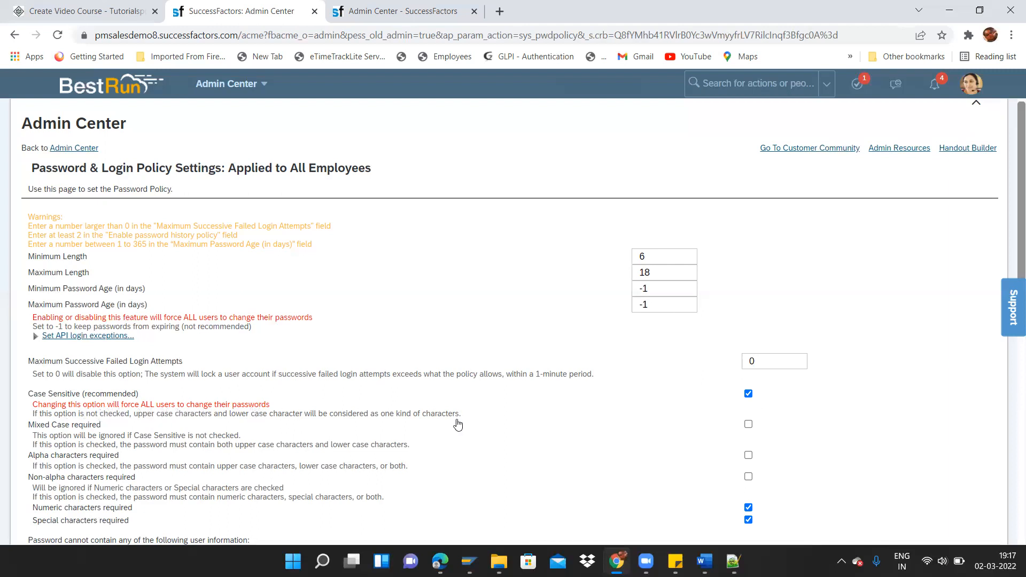
- Try switching the Case Sensitive option off and back on, and try the Mixed Case required option
{"action": "left_click", "coordinate": [748, 394]}
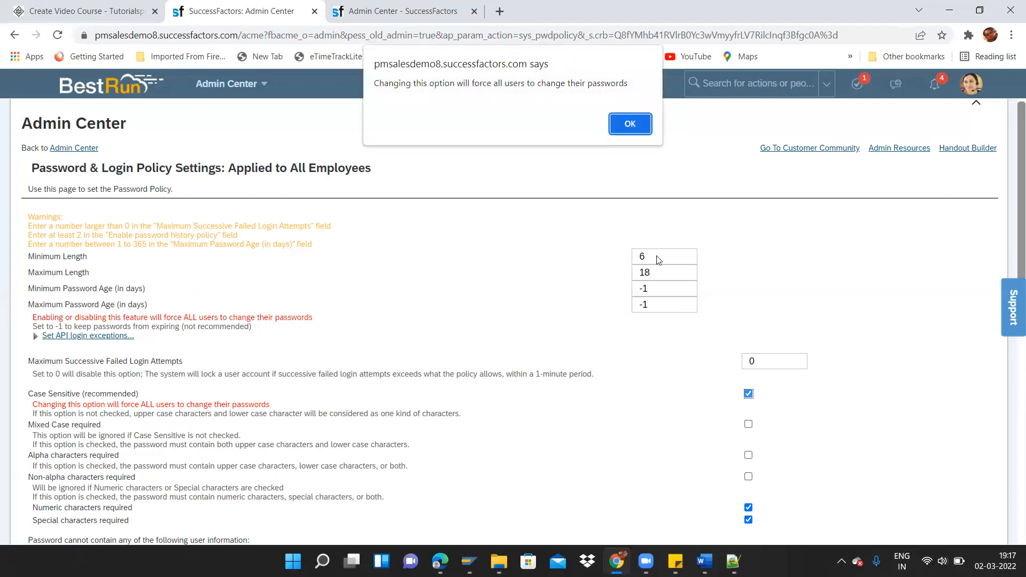
{"action": "left_click", "coordinate": [641, 129]}
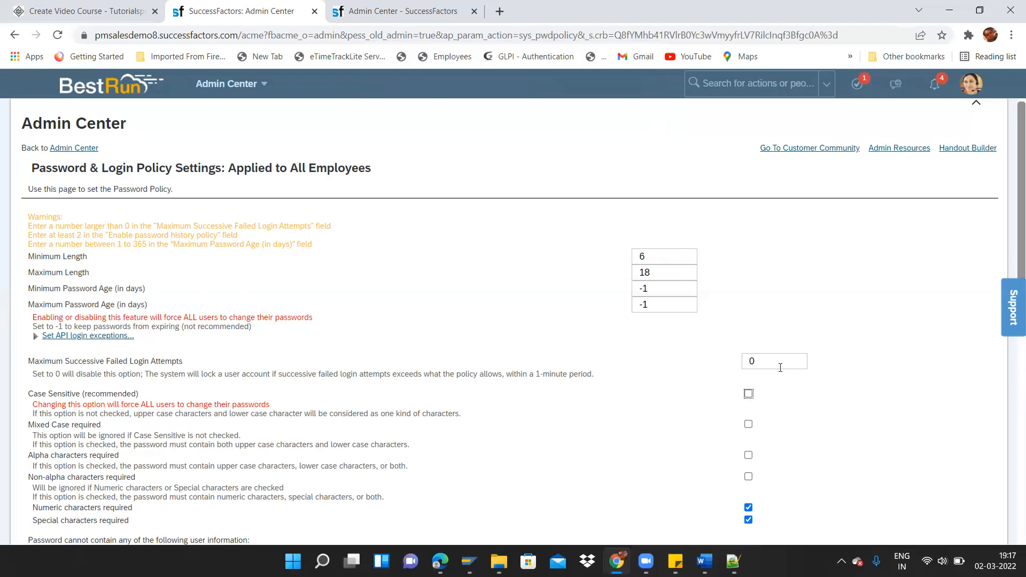
{"action": "left_click", "coordinate": [748, 395]}
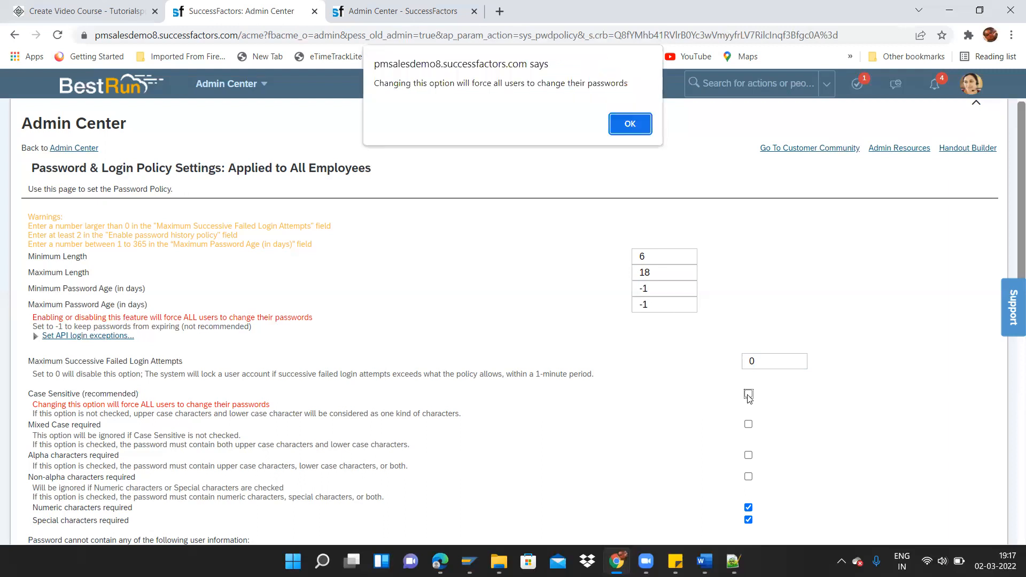
{"action": "left_click", "coordinate": [629, 122]}
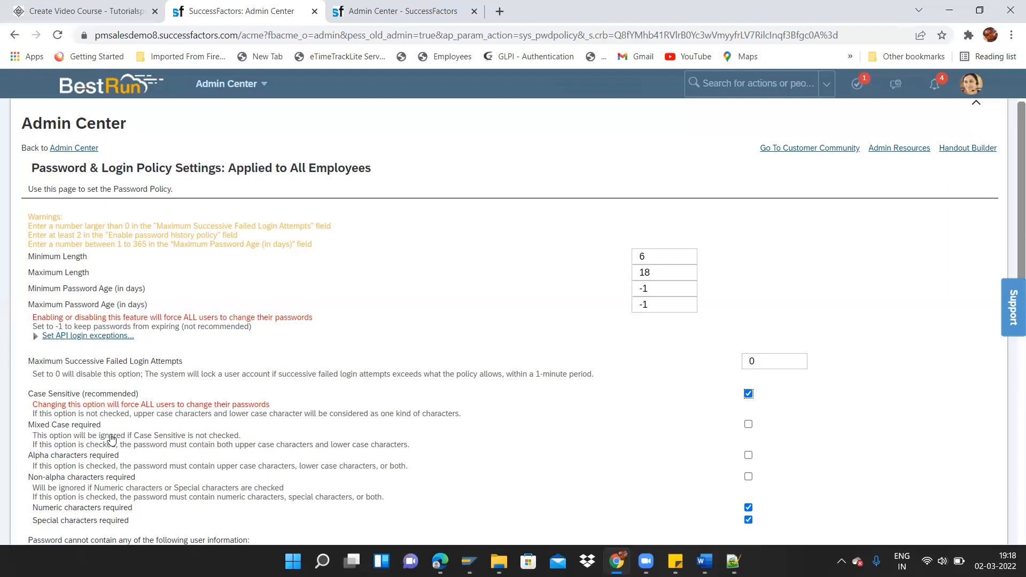
{"action": "left_click", "coordinate": [749, 425]}
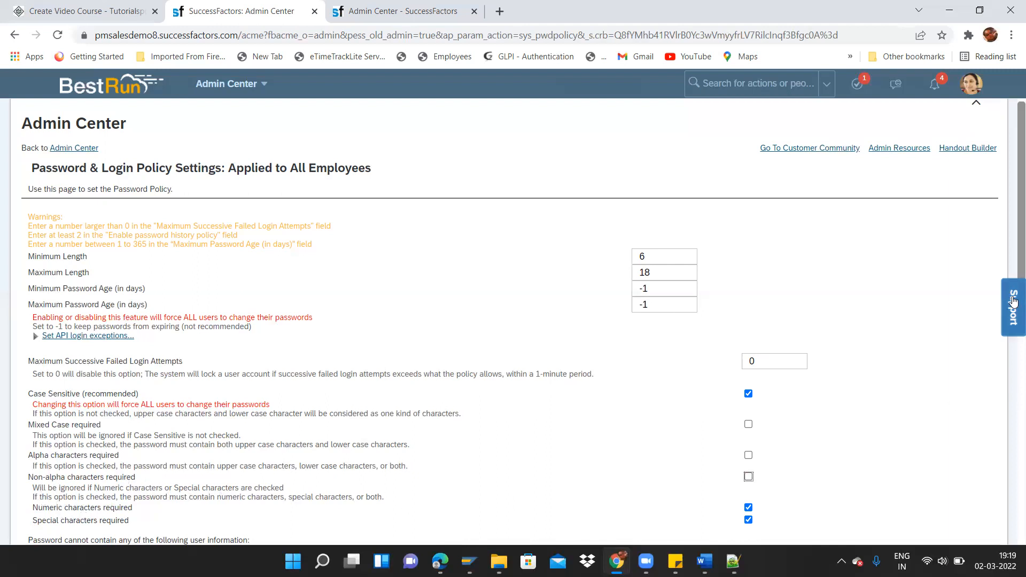
- Disable the Numeric and Special characters requirements and enable Non-alpha characters required instead
{"action": "scroll", "coordinate": [1011, 271], "scroll_direction": "down", "scroll_amount": 2}
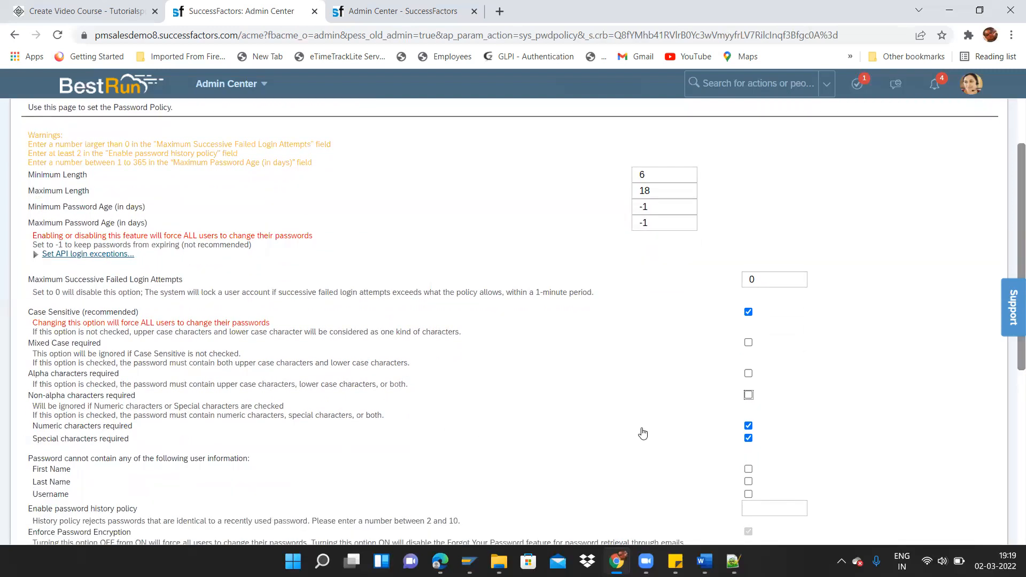
{"action": "left_click", "coordinate": [748, 440]}
{"action": "left_click", "coordinate": [748, 425]}
{"action": "left_click", "coordinate": [748, 425]}
{"action": "left_click", "coordinate": [748, 438]}
{"action": "left_click", "coordinate": [748, 427]}
{"action": "left_click", "coordinate": [748, 396]}
{"action": "left_click", "coordinate": [748, 439]}
{"action": "left_click", "coordinate": [749, 438]}
{"action": "left_click", "coordinate": [749, 396]}
- Try excluding First Name, Last Name and Username from passwords, and clear these restrictions again
{"action": "left_click_drag", "start_coordinate": [1012, 219], "coordinate": [1010, 278]}
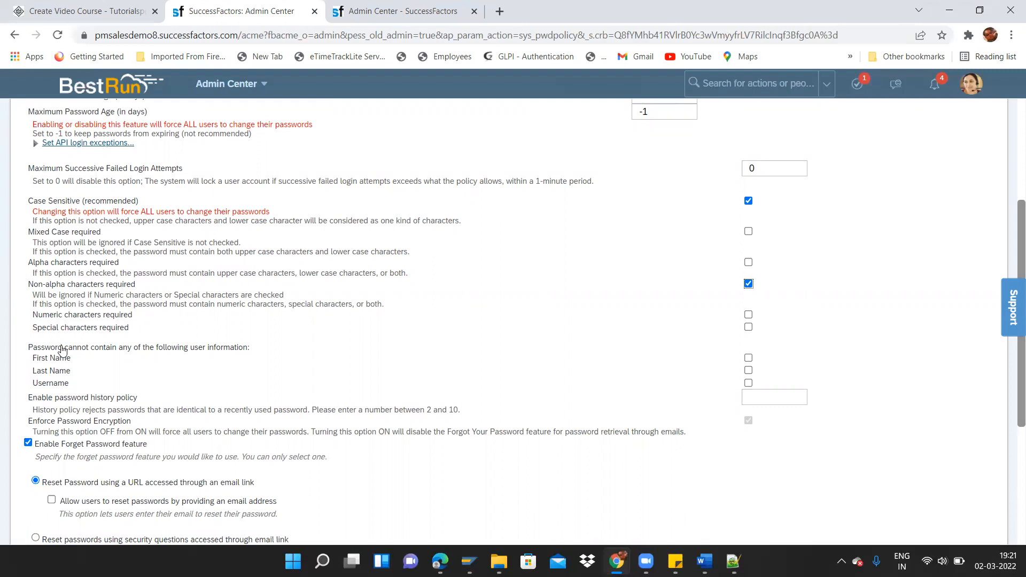
{"action": "left_click", "coordinate": [748, 359]}
{"action": "left_click", "coordinate": [748, 370]}
{"action": "key", "text": "Tab"}
{"action": "key", "text": "space"}
{"action": "key", "text": "space"}
{"action": "left_click", "coordinate": [748, 371]}
{"action": "left_click", "coordinate": [748, 358]}
- Review the policy between the password history setting and the length limits, highlighting the Maximum Password Age value
{"action": "left_click", "coordinate": [770, 397]}
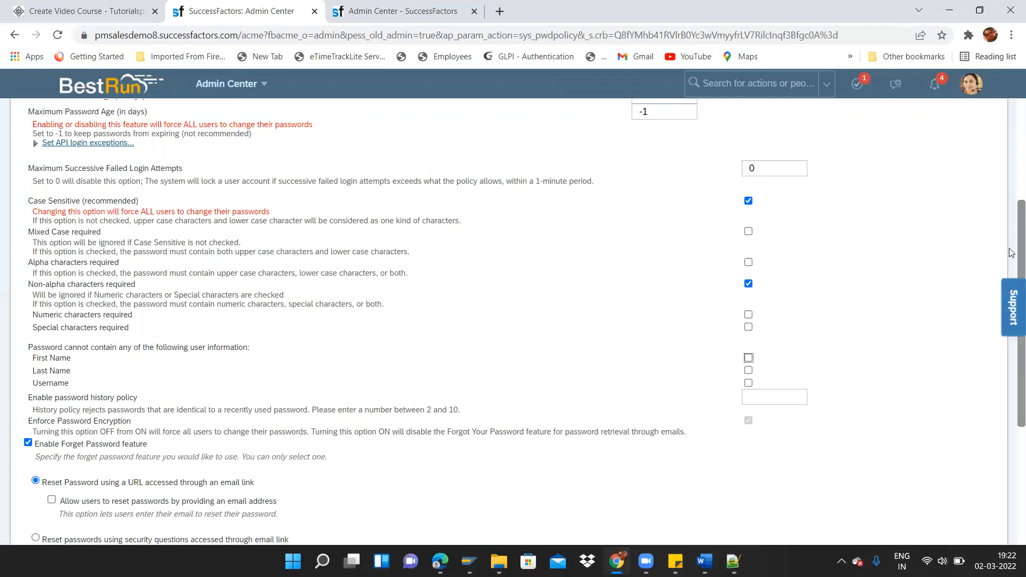
{"action": "scroll", "coordinate": [1012, 183], "scroll_direction": "up", "scroll_amount": 2}
{"action": "scroll", "coordinate": [1011, 183], "scroll_direction": "up", "scroll_amount": 3}
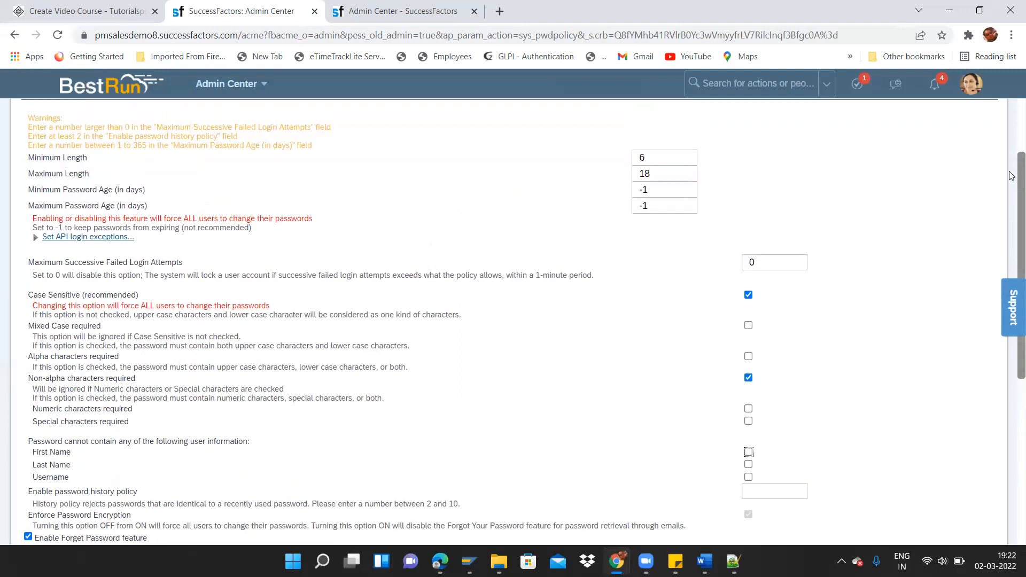
{"action": "scroll", "coordinate": [1012, 160], "scroll_direction": "down", "scroll_amount": 2}
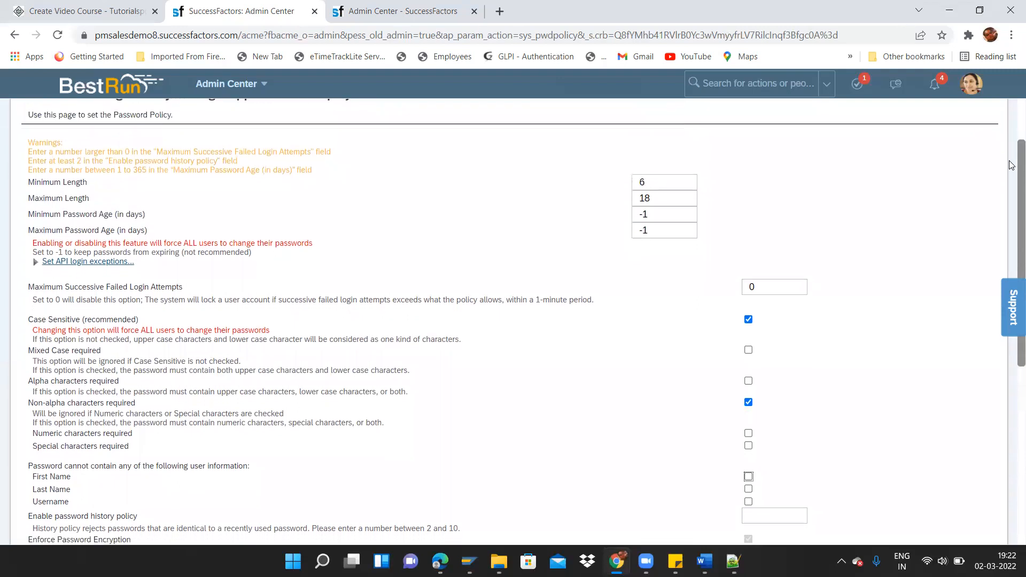
{"action": "scroll", "coordinate": [1011, 182], "scroll_direction": "down", "scroll_amount": 2}
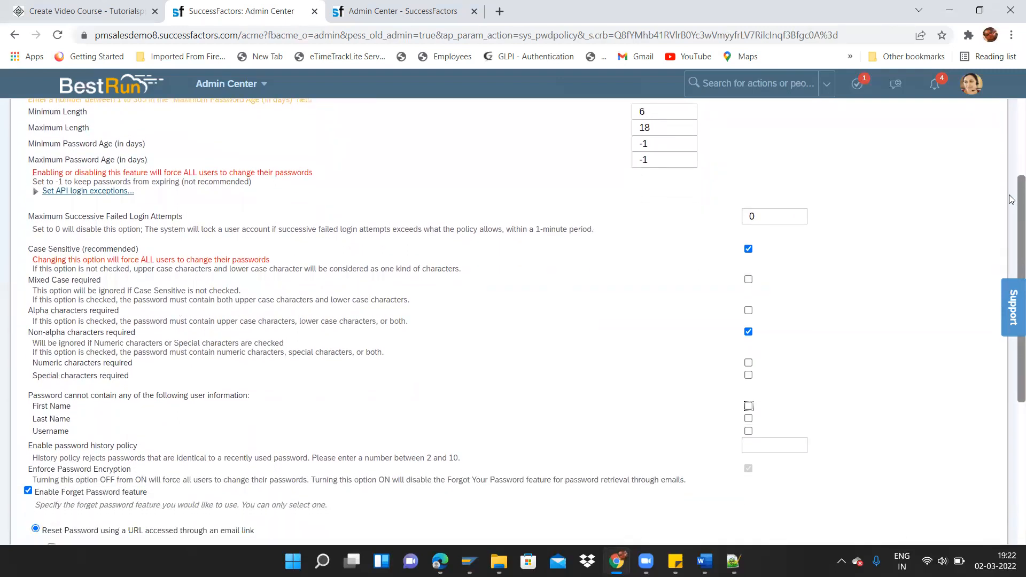
{"action": "scroll", "coordinate": [1012, 187], "scroll_direction": "up", "scroll_amount": 2}
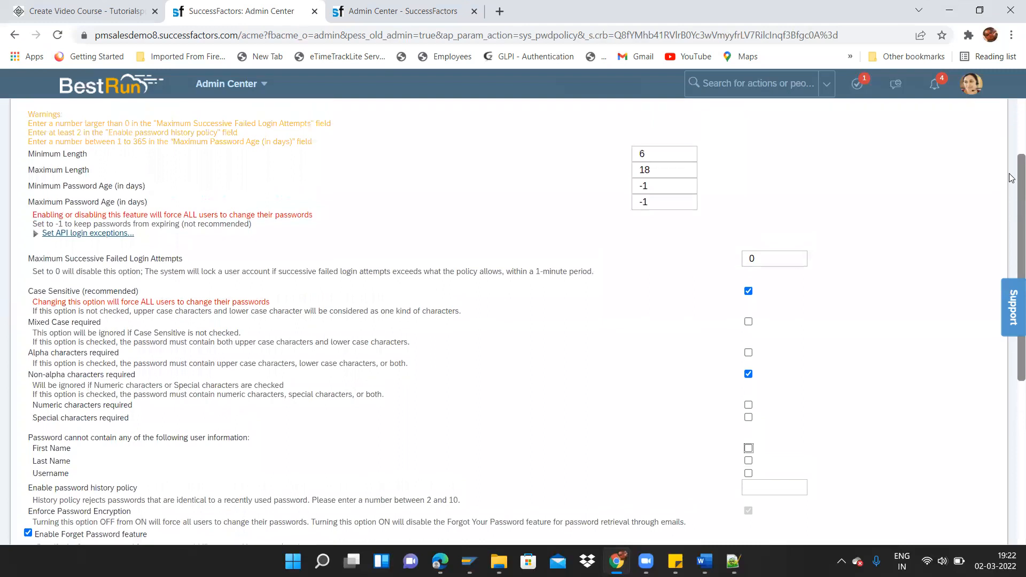
{"action": "scroll", "coordinate": [1011, 178], "scroll_direction": "up", "scroll_amount": 3}
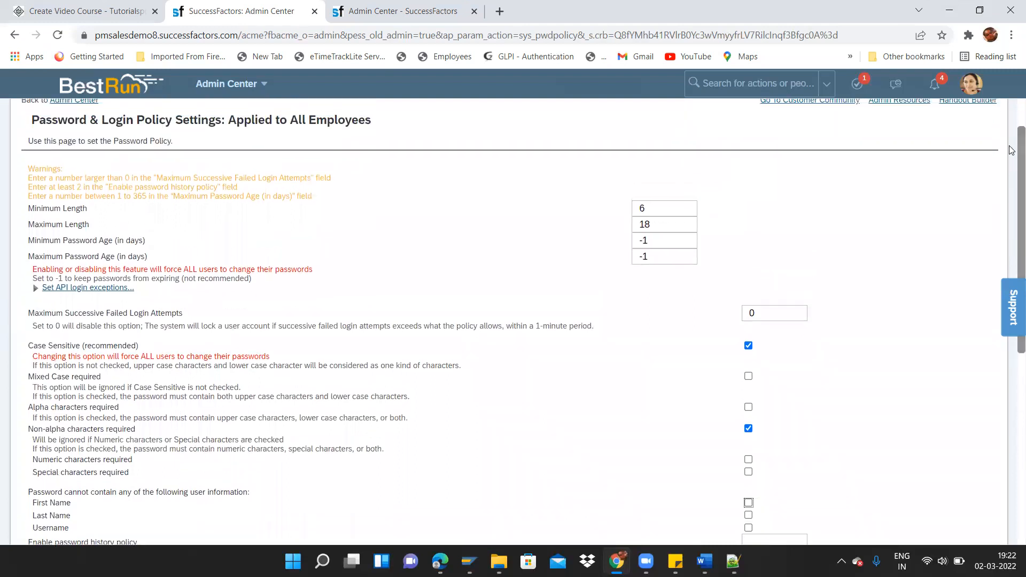
{"action": "left_click_drag", "start_coordinate": [694, 256], "coordinate": [605, 247]}
{"action": "scroll", "coordinate": [1011, 299], "scroll_direction": "down", "scroll_amount": 5}
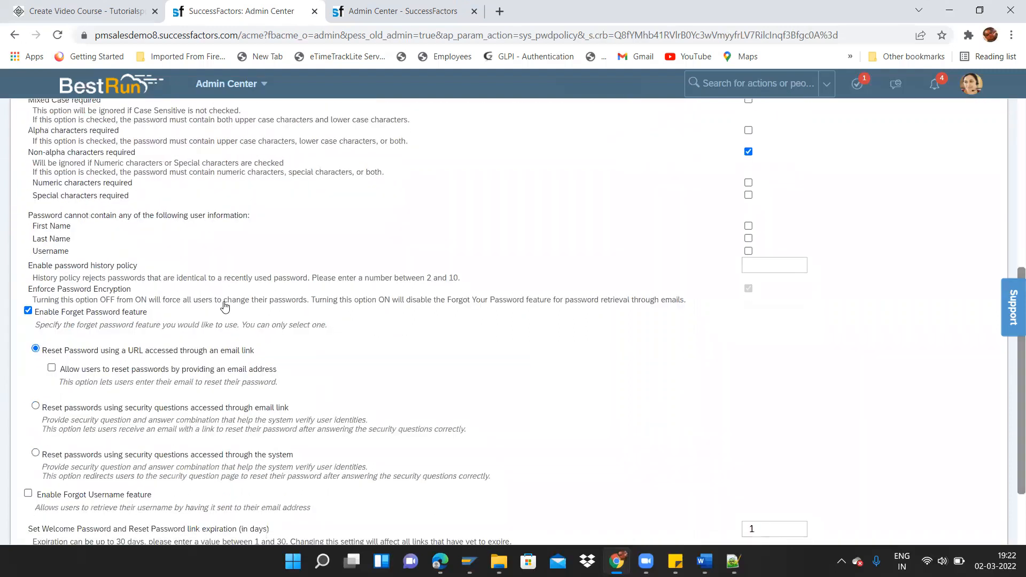
- Try 3 and 2 as the password history policy value, and clear the field
{"action": "left_click", "coordinate": [792, 266]}
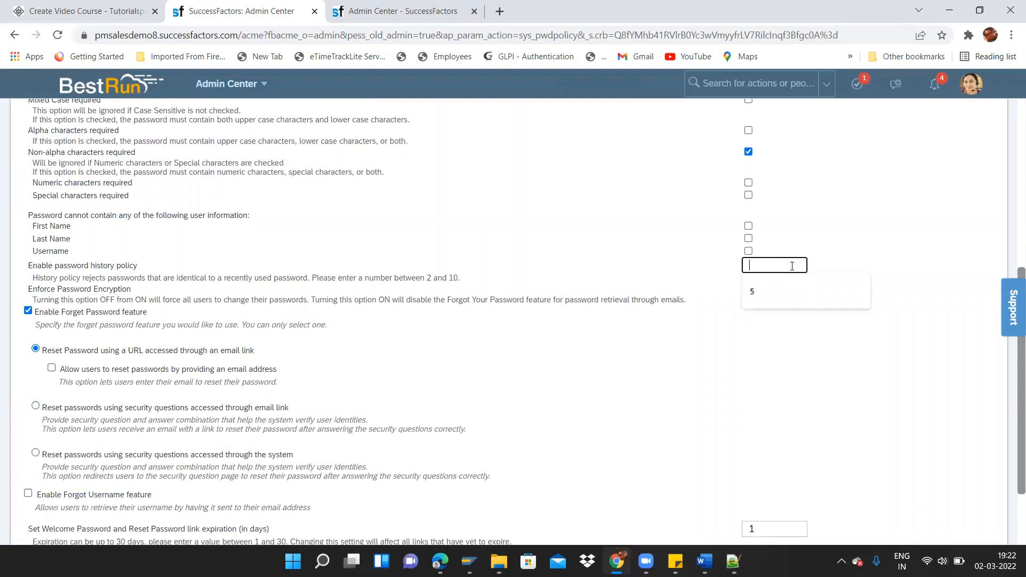
{"action": "type", "text": "3"}
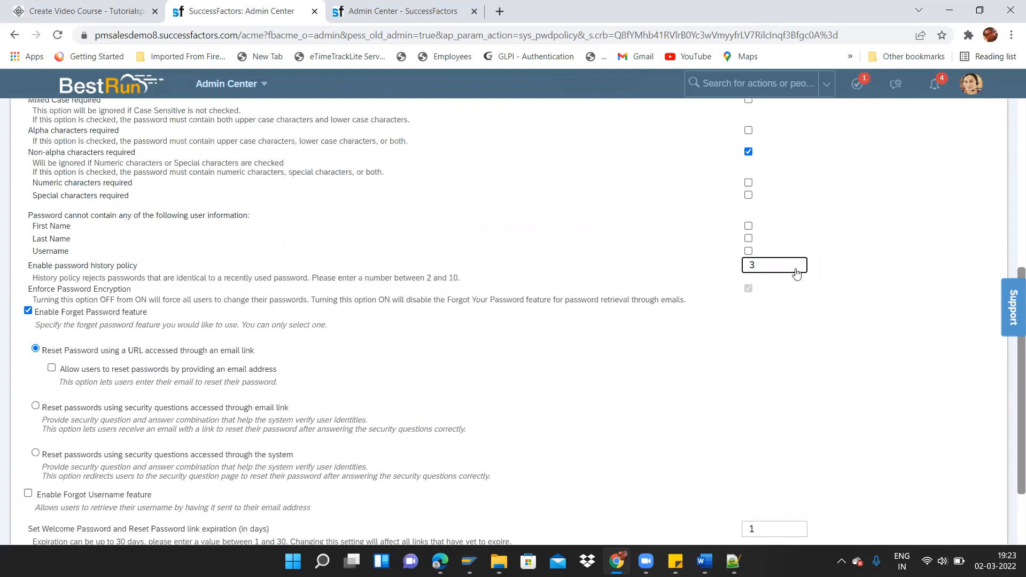
{"action": "double_click", "coordinate": [759, 263]}
{"action": "type", "text": "2"}
{"action": "key", "text": "ctrl+a"}
{"action": "type", "text": "3"}
{"action": "key", "text": "BackSpace"}
{"action": "left_click", "coordinate": [772, 242]}
- Re-enable the Forget Password feature with reset by a URL in an email link, allowing users to reset by providing an email address
{"action": "left_click", "coordinate": [29, 311]}
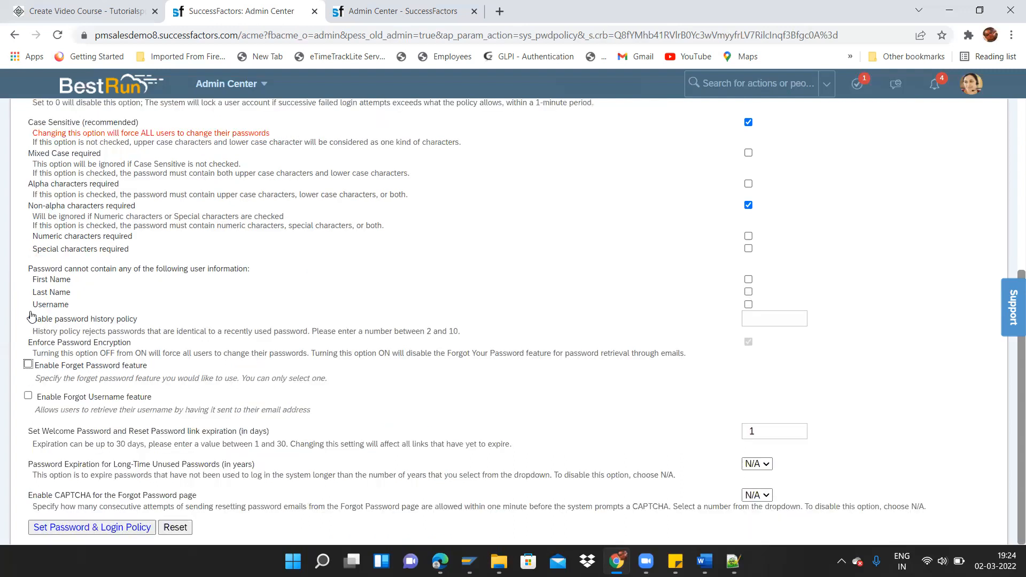
{"action": "left_click", "coordinate": [29, 364]}
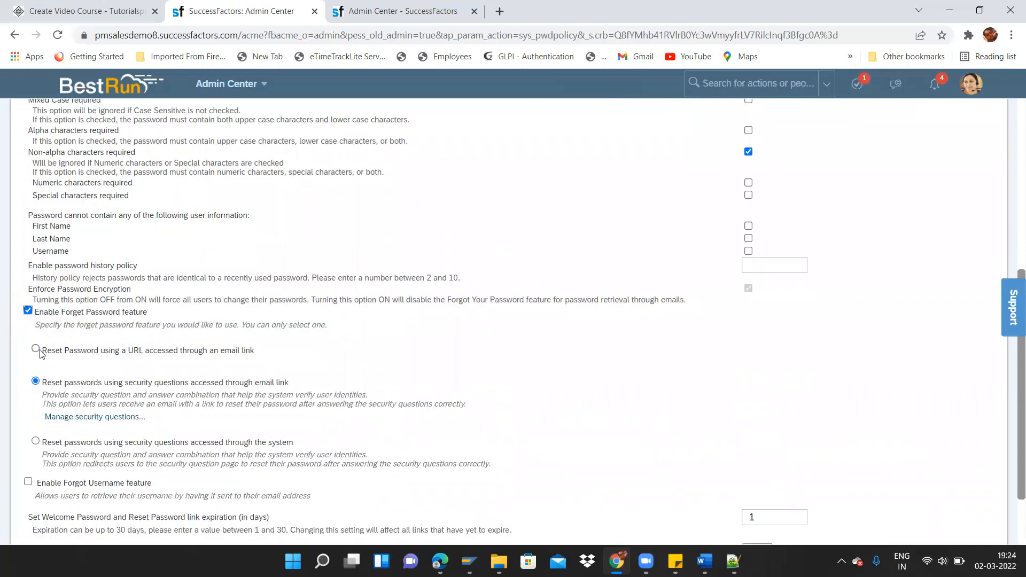
{"action": "left_click", "coordinate": [36, 350]}
{"action": "left_click", "coordinate": [52, 368]}
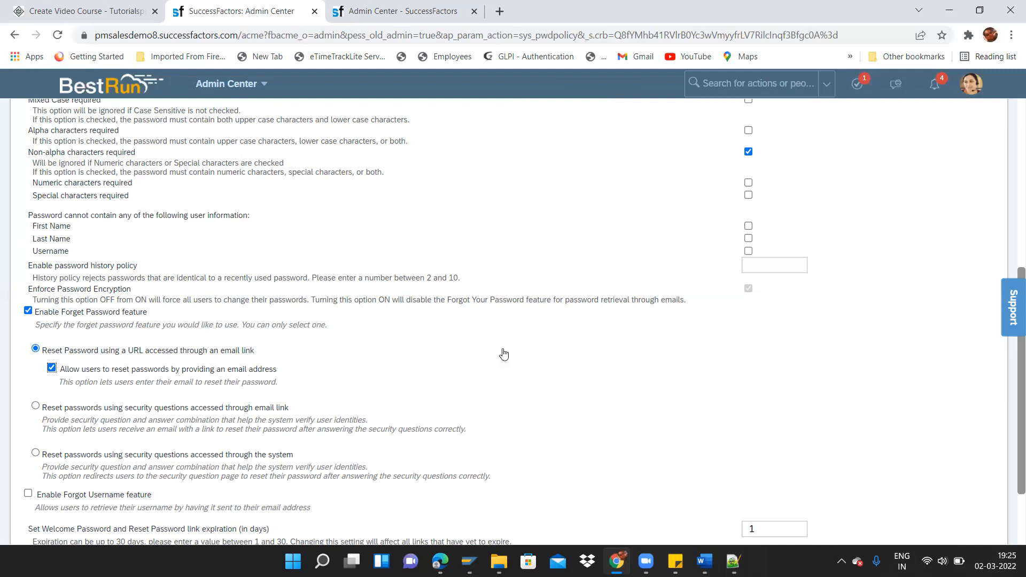
- Try enabling the Forgot Username feature and turn it off again
{"action": "left_click_drag", "start_coordinate": [1012, 404], "coordinate": [1012, 496]}
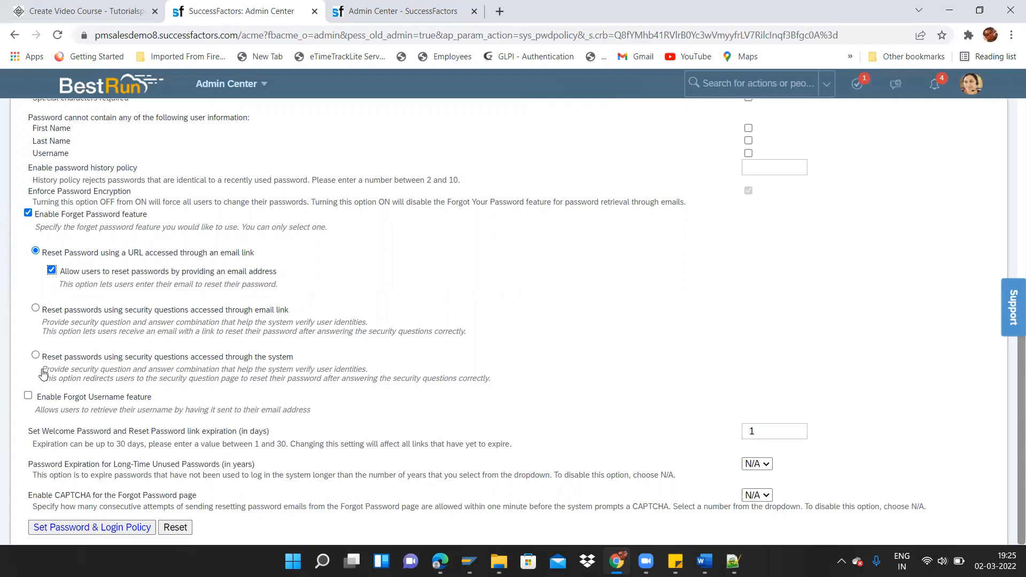
{"action": "left_click", "coordinate": [28, 396]}
{"action": "left_click", "coordinate": [29, 397]}
{"action": "left_click", "coordinate": [29, 396]}
{"action": "left_click", "coordinate": [28, 397]}
{"action": "left_click", "coordinate": [30, 395]}
{"action": "left_click", "coordinate": [29, 396]}
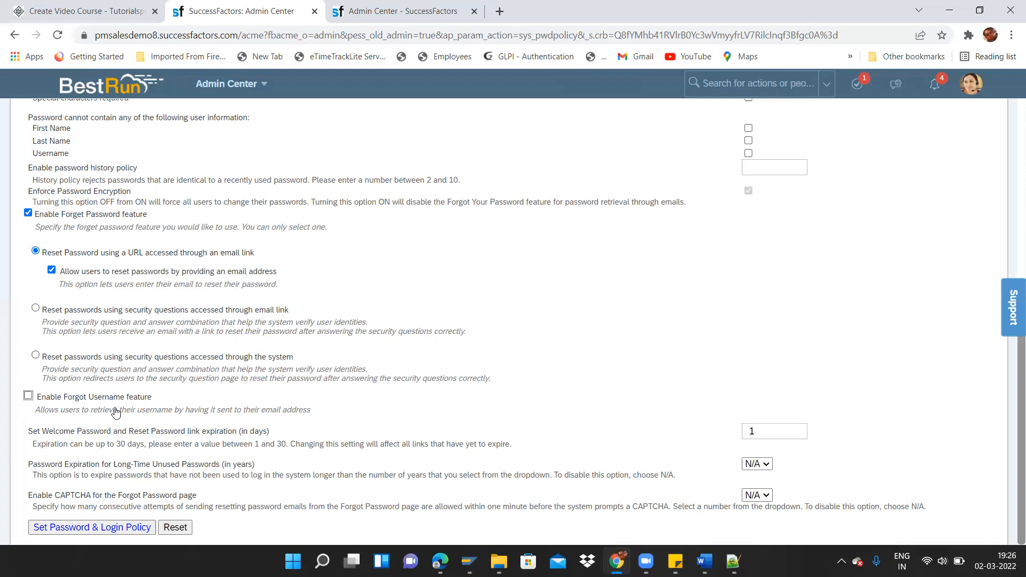
- Look up Send User Welcome Email among the Admin Center's Manage Employees options, and return to the password policy page
{"action": "left_click", "coordinate": [385, 10]}
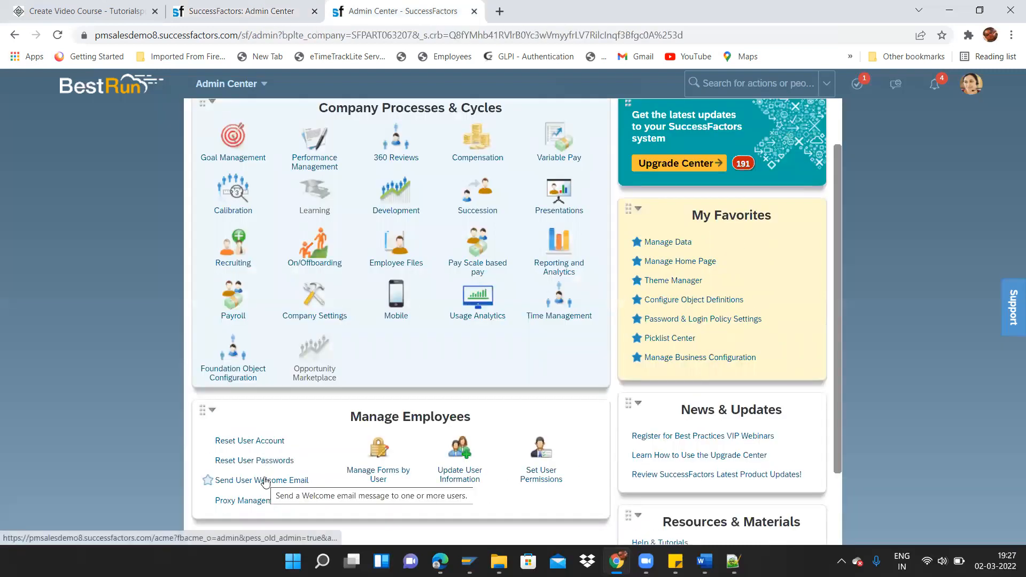
{"action": "left_click", "coordinate": [273, 11]}
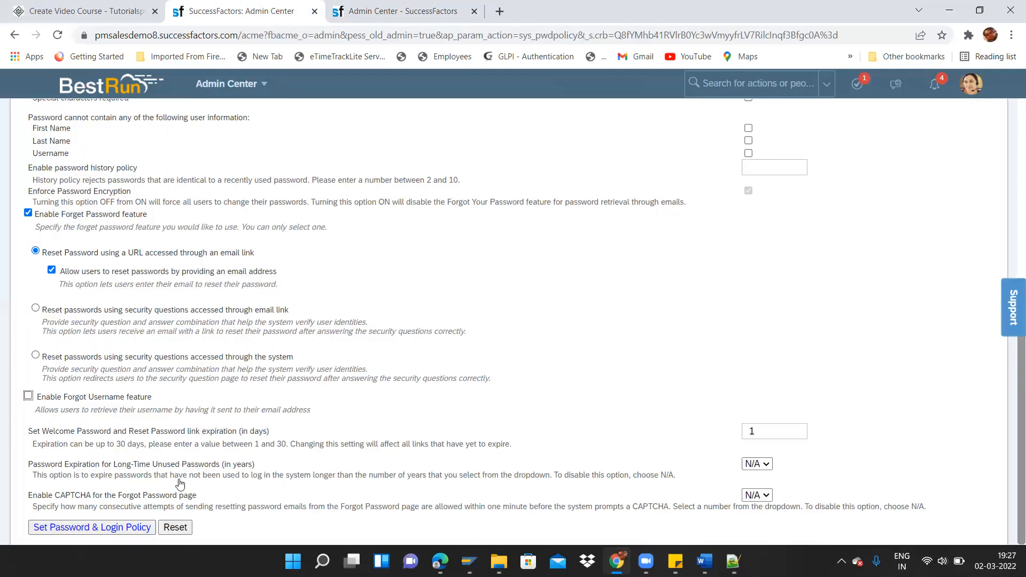
{"action": "left_click", "coordinate": [338, 6]}
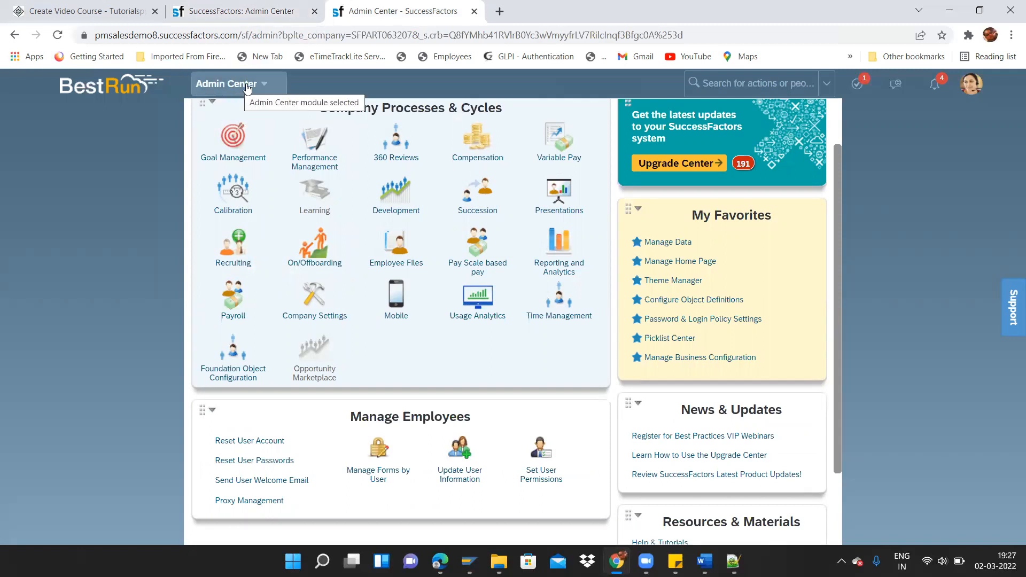
{"action": "left_click", "coordinate": [257, 6]}
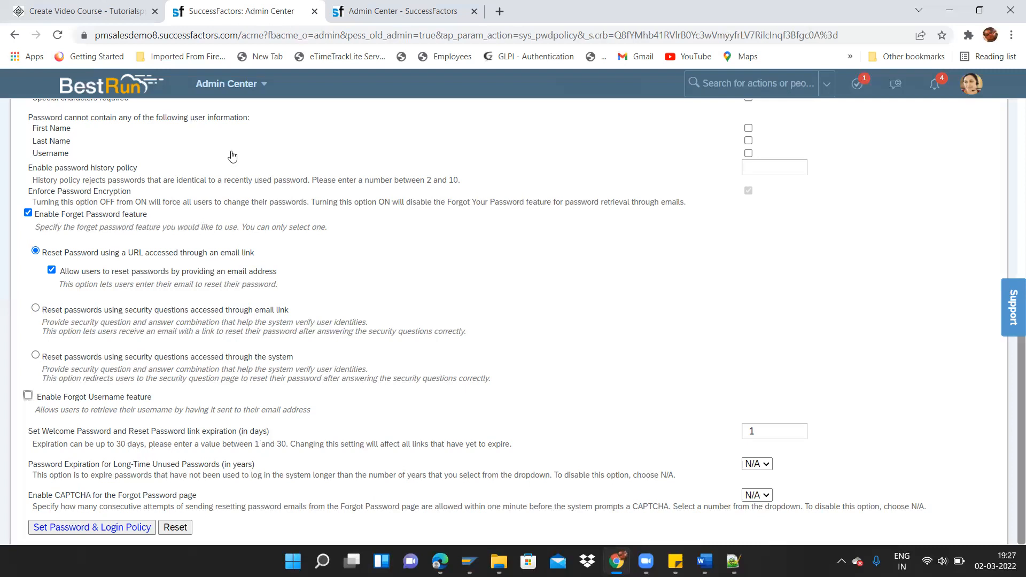
{"action": "left_click", "coordinate": [427, 9]}
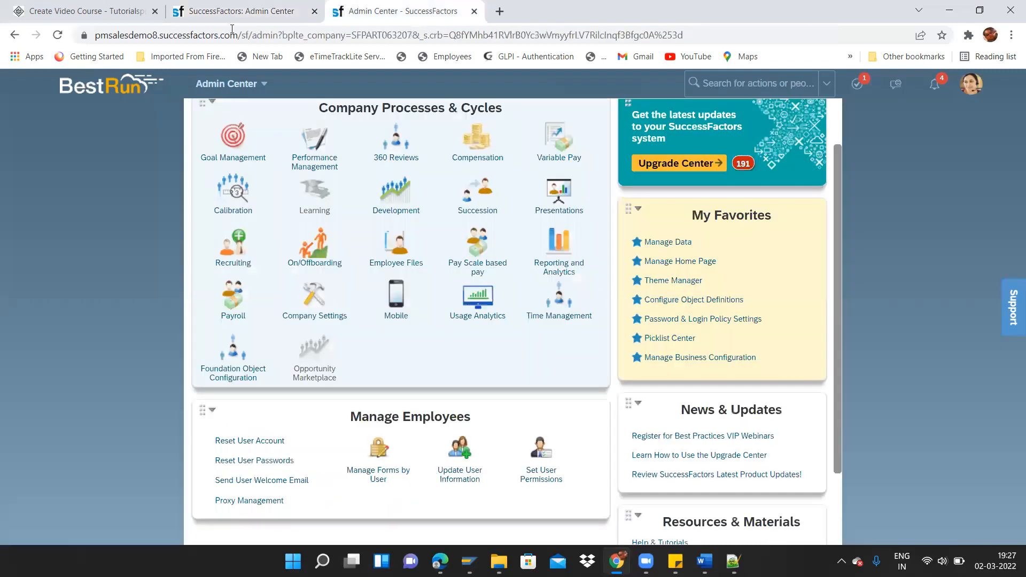
{"action": "left_click", "coordinate": [233, 12]}
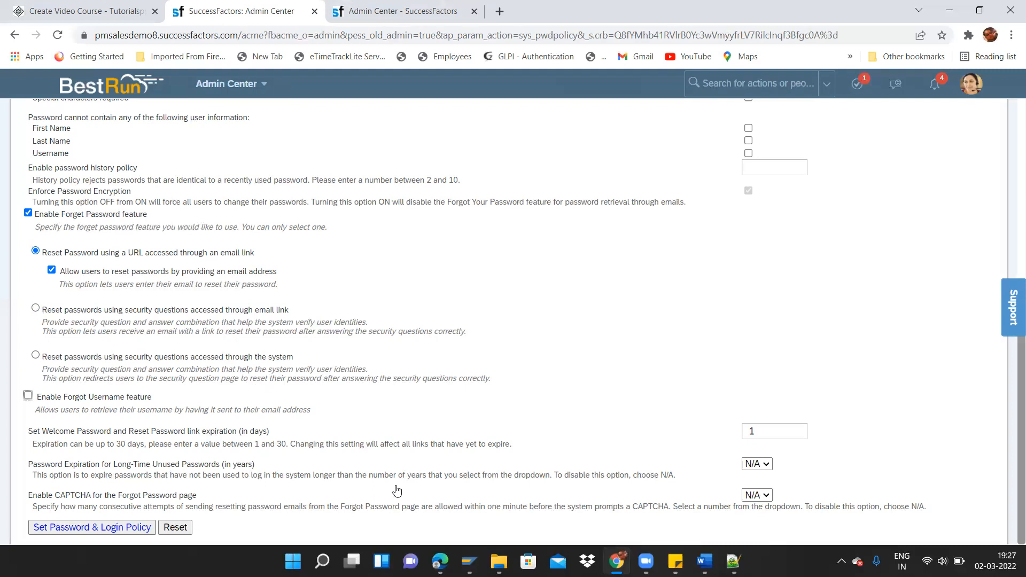
- Examine the Welcome Password and Reset Password link expiration setting by highlighting its value
{"action": "left_click", "coordinate": [762, 427]}
{"action": "key", "text": "ctrl+a"}
{"action": "left_click_drag", "start_coordinate": [775, 429], "coordinate": [740, 427]}
{"action": "left_click", "coordinate": [749, 432]}
{"action": "double_click", "coordinate": [758, 433]}
{"action": "left_click", "coordinate": [765, 428]}
- Examine the year options for Password Expiration for Long-Time Unused Passwords without choosing one
{"action": "left_click", "coordinate": [768, 466]}
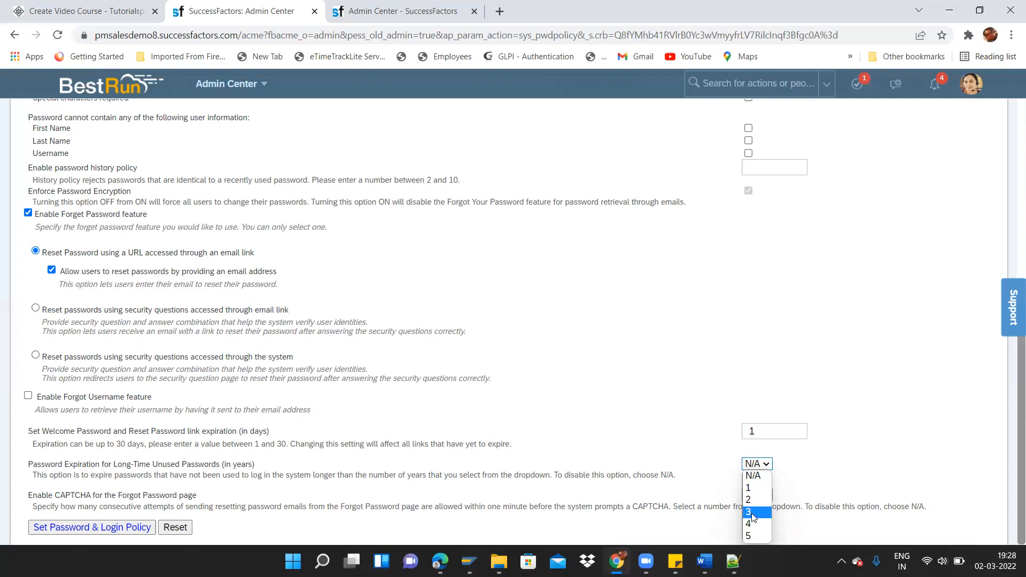
{"action": "left_click", "coordinate": [611, 430]}
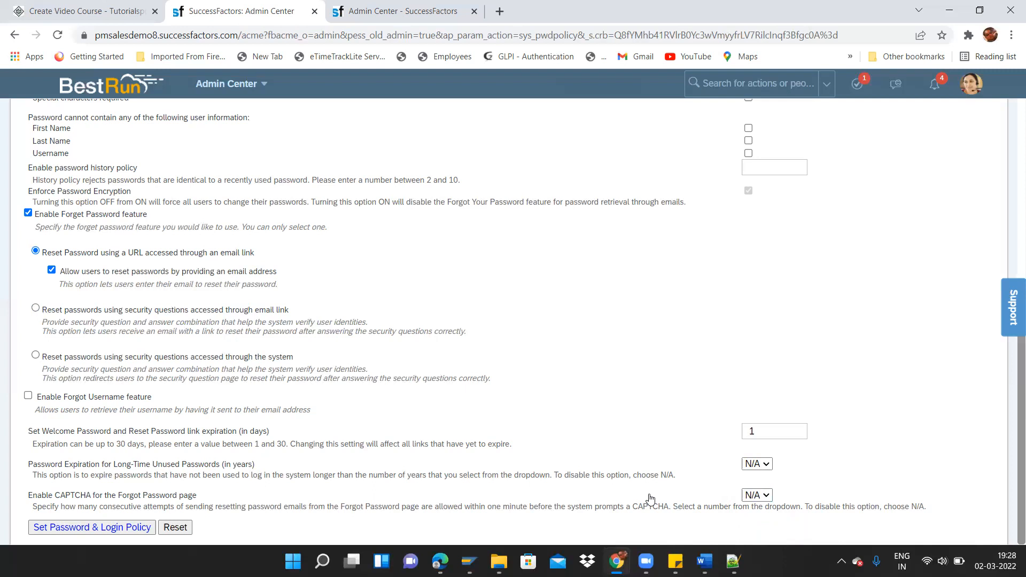
{"action": "left_click", "coordinate": [765, 464]}
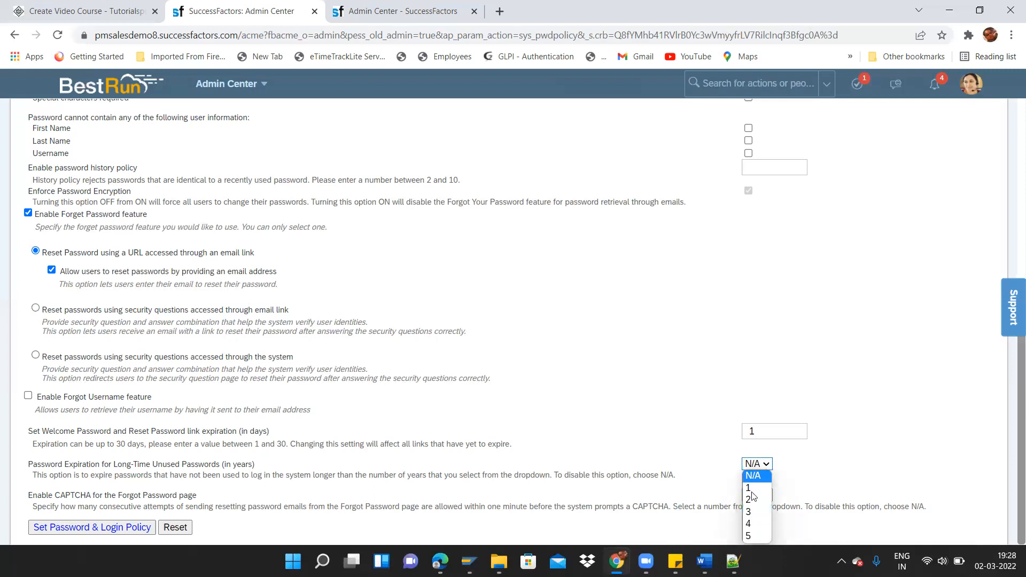
{"action": "left_click", "coordinate": [837, 470]}
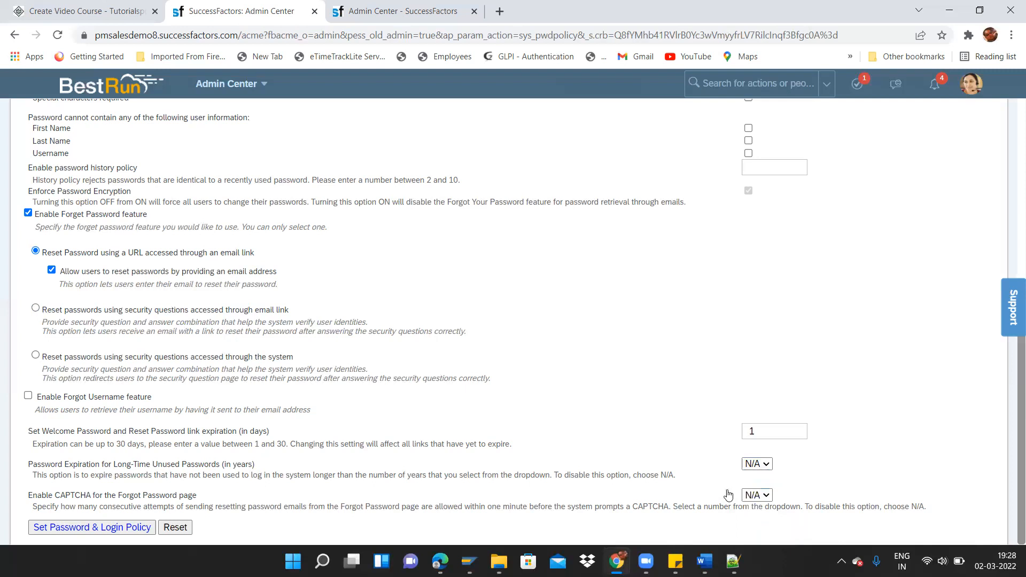
{"action": "left_click", "coordinate": [769, 465]}
{"action": "left_click", "coordinate": [821, 481]}
- Examine the attempt-limit options for the Forgot Password page's CAPTCHA without choosing one
{"action": "left_click", "coordinate": [770, 496]}
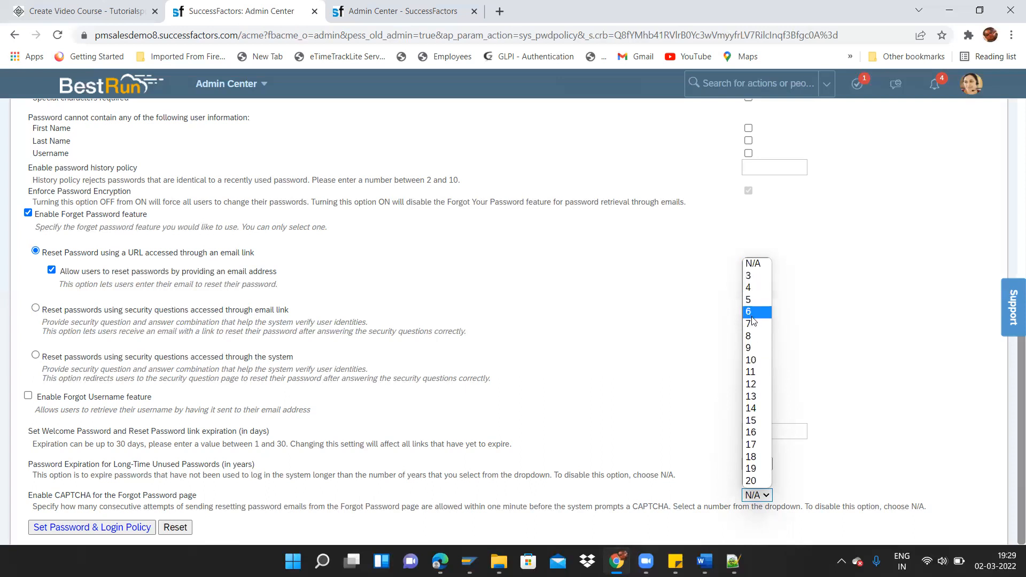
{"action": "left_click", "coordinate": [892, 348]}
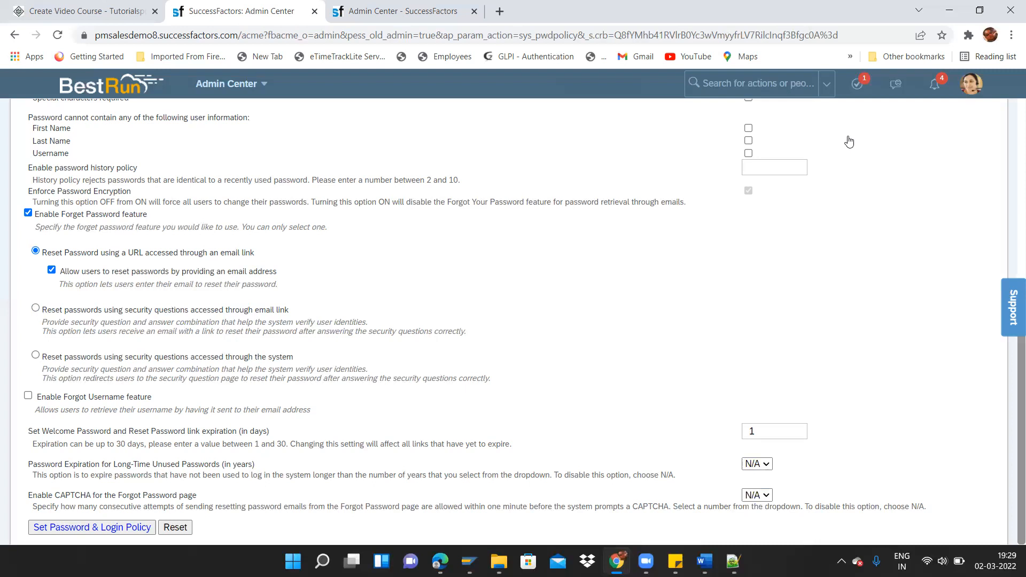
{"action": "left_click", "coordinate": [767, 497]}
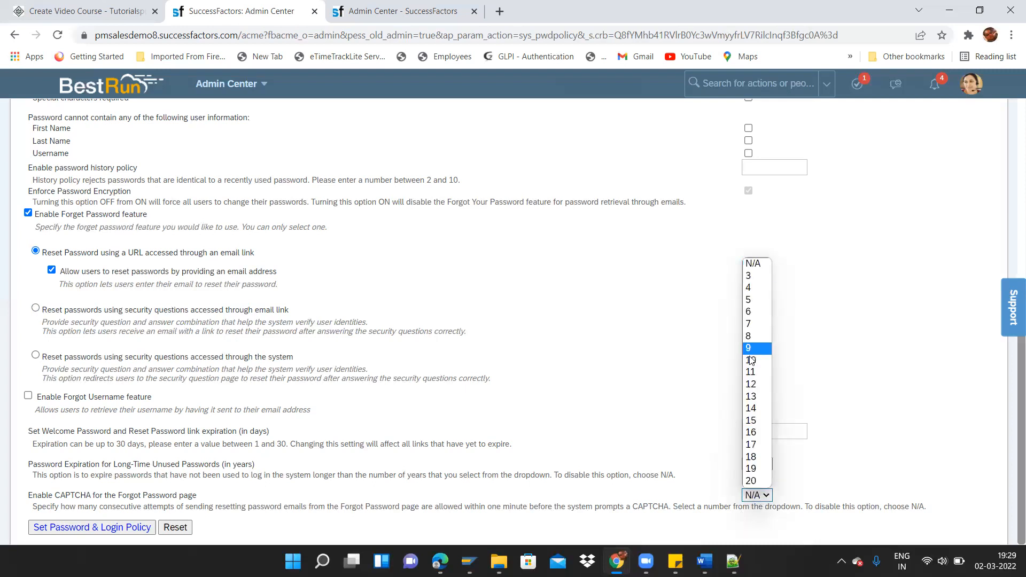
{"action": "left_click", "coordinate": [947, 383]}
{"action": "scroll", "coordinate": [1012, 375], "scroll_direction": "up", "scroll_amount": 1}
{"action": "scroll", "coordinate": [1012, 375], "scroll_direction": "down", "scroll_amount": 1}
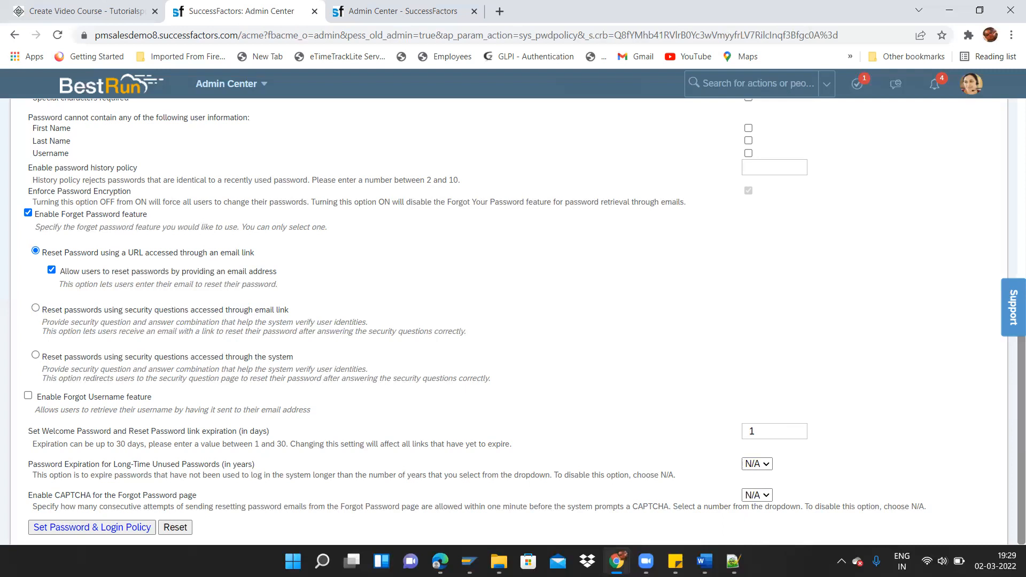
- Check the course outline PDF, return to SuccessFactors, and open My Employee File
{"action": "key", "text": "alt+Tab"}
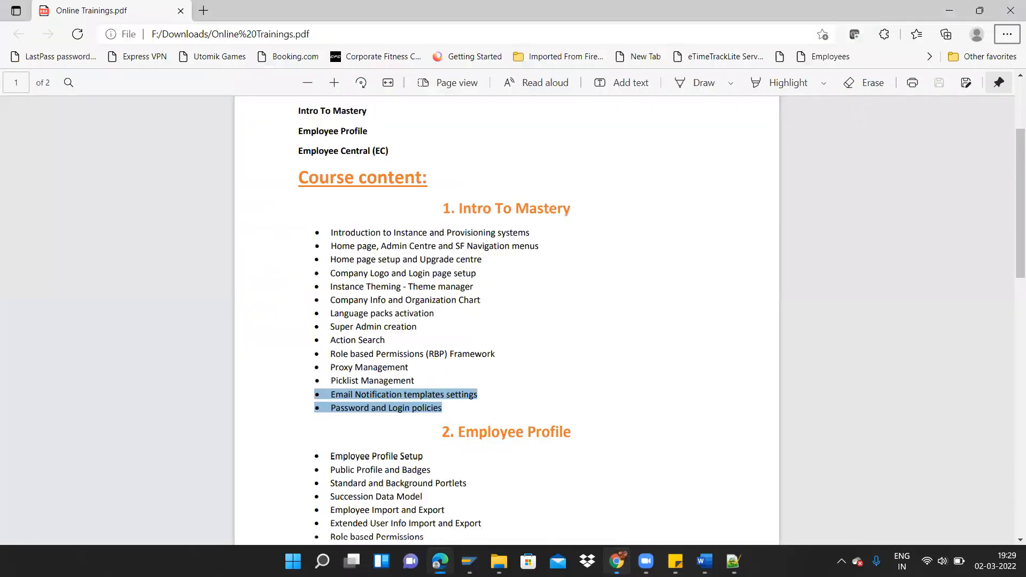
{"action": "key", "text": "alt+Tab"}
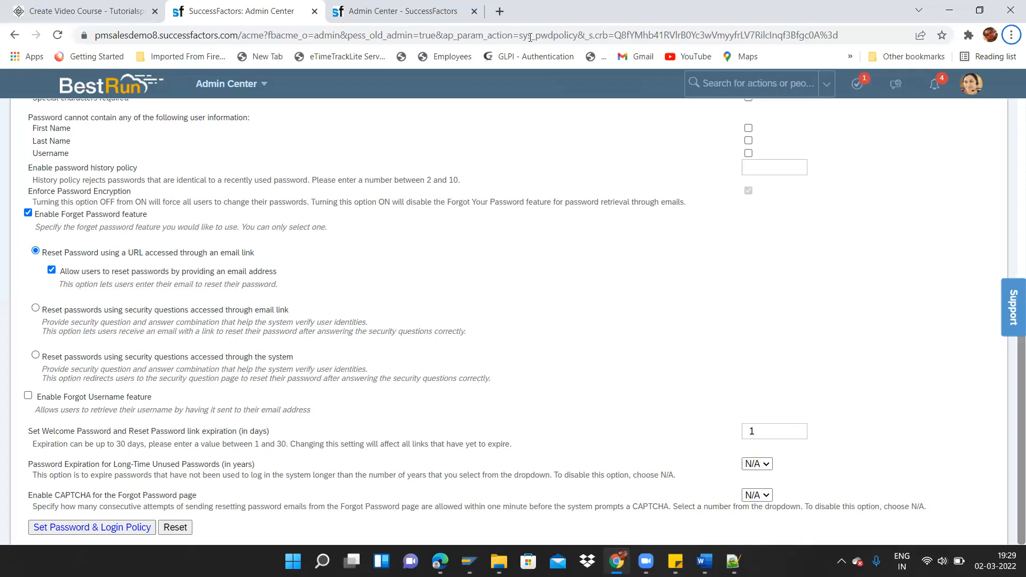
{"action": "left_click", "coordinate": [224, 86]}
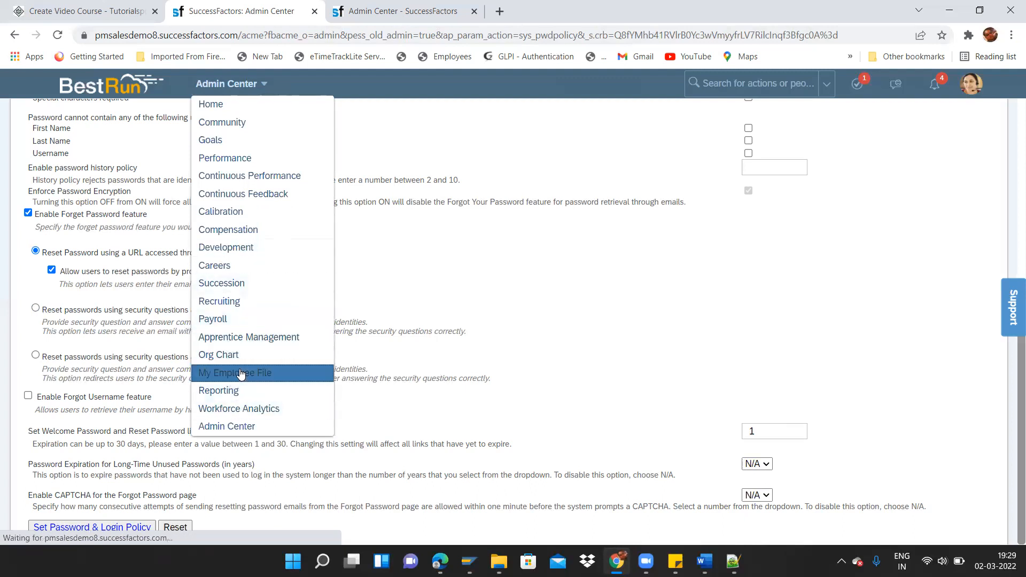
{"action": "left_click", "coordinate": [241, 374]}
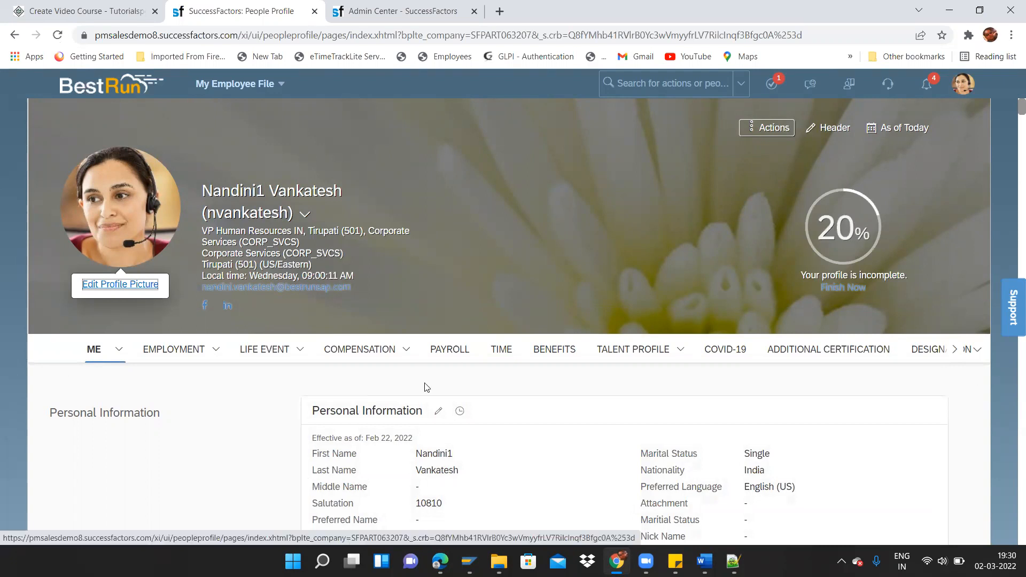
- Switch past the course outline PDF to the open Word notes, Document2
{"action": "key", "text": "alt+Tab"}
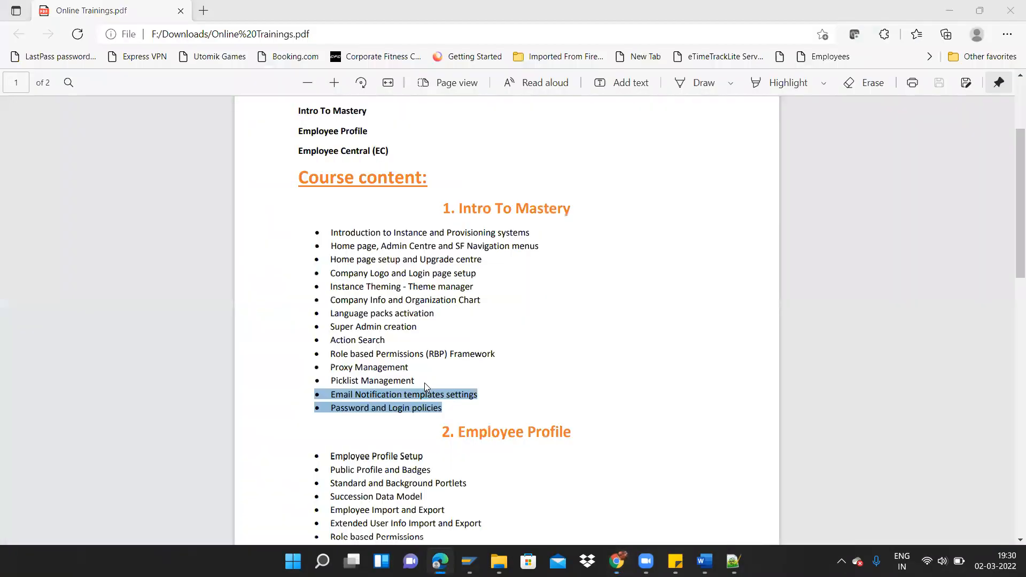
{"action": "key", "text": "alt+Tab"}
{"action": "key", "text": "alt+Tab"}
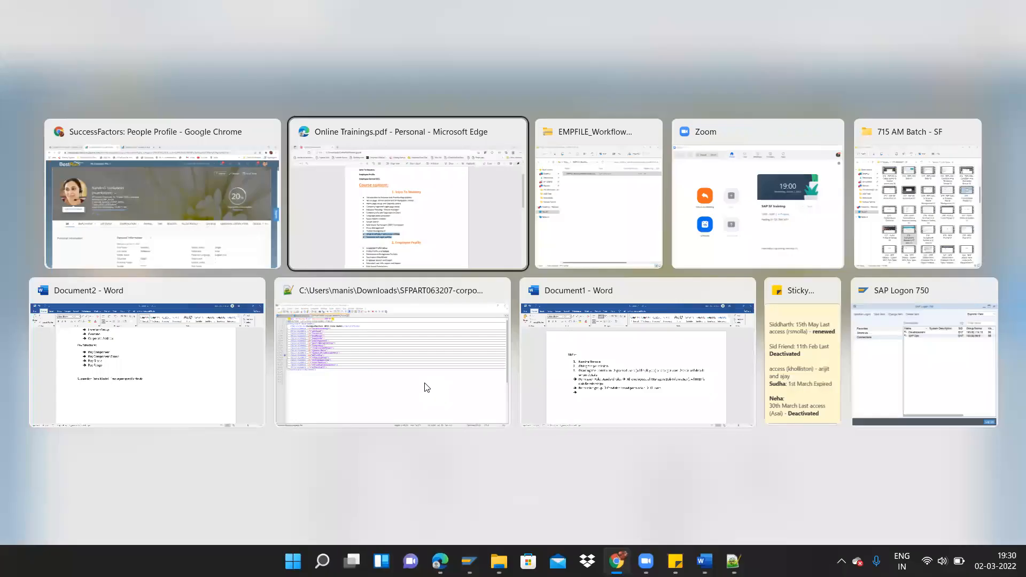
{"action": "key", "text": "alt+Tab"}
{"action": "key", "text": "alt+Tab"}
{"action": "key", "text": "alt+Tab"}
{"action": "key", "text": "alt+Tab"}
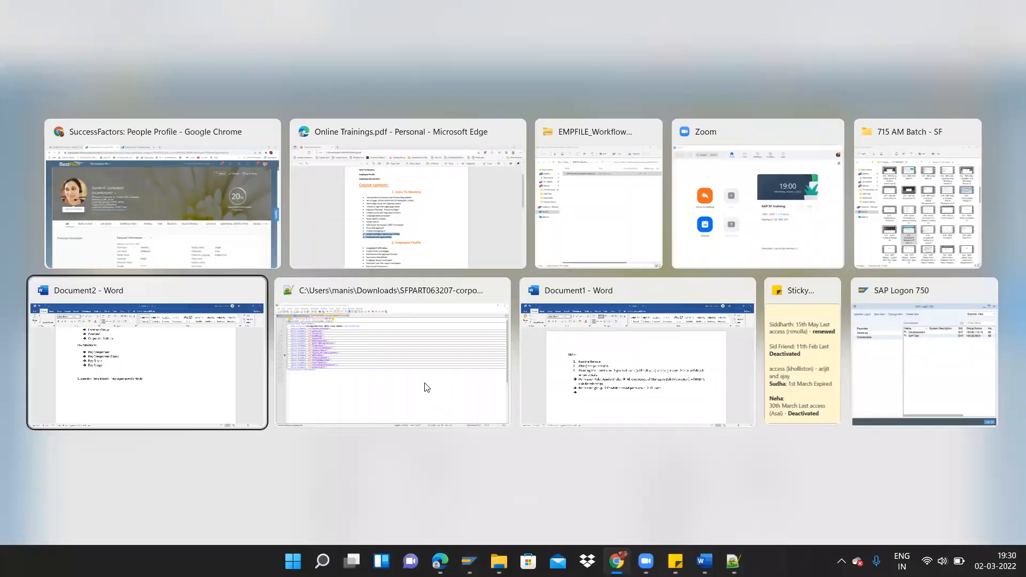
{"action": "type", "text": "an"}
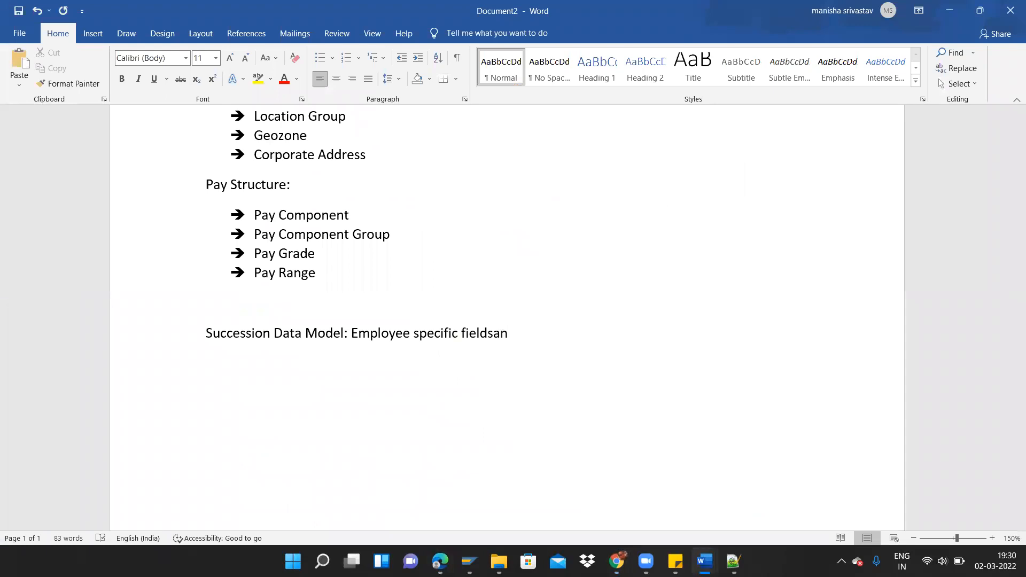
{"action": "key", "text": "BackSpace"}
{"action": "key", "text": "BackSpace"}
{"action": "left_click", "coordinate": [504, 254]}
{"action": "left_click", "coordinate": [458, 319]}
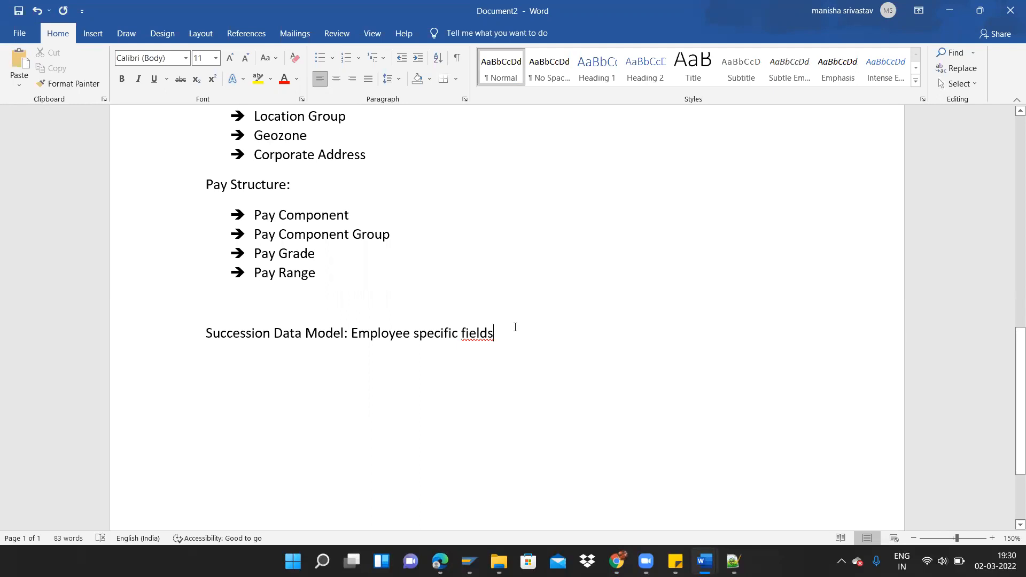
- Create a new blank document with an arrow-bulleted list of People Profile, Employee Profile and Public Profile
{"action": "key", "text": "ctrl+n"}
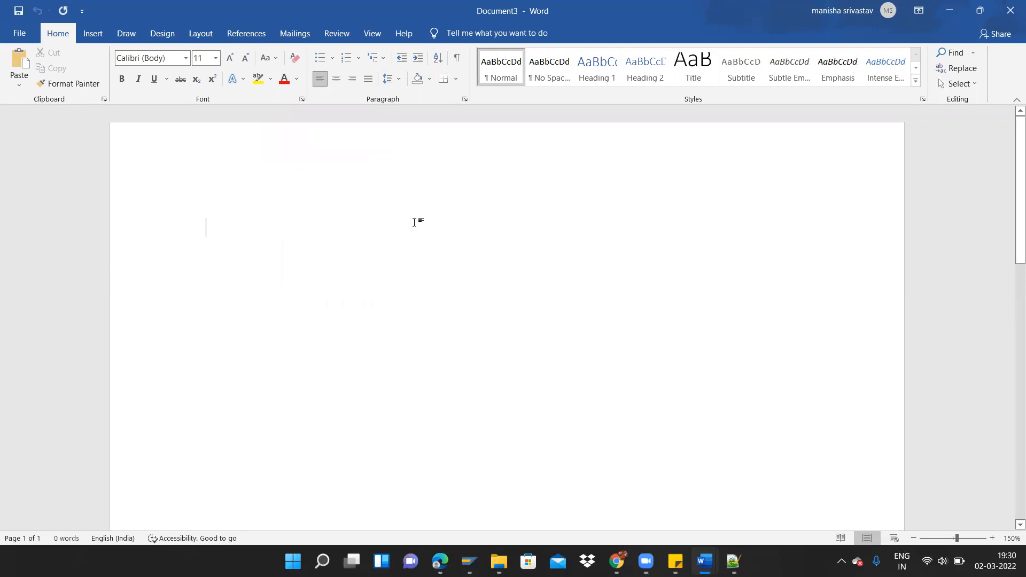
{"action": "type", "text": "-> P"}
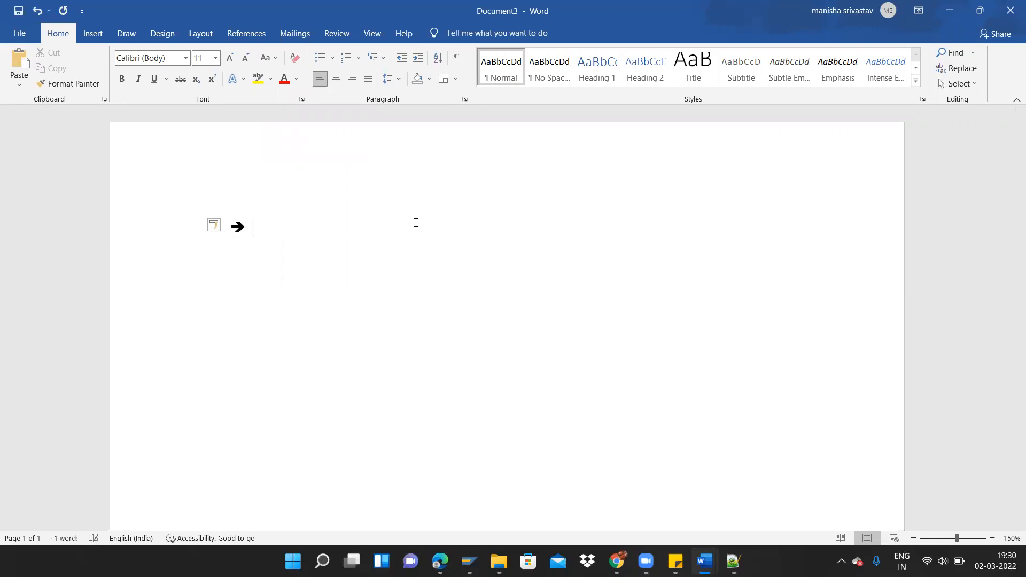
{"action": "type", "text": "eople Profile"}
{"action": "key", "text": "Return"}
{"action": "type", "text": "Employee Profile"}
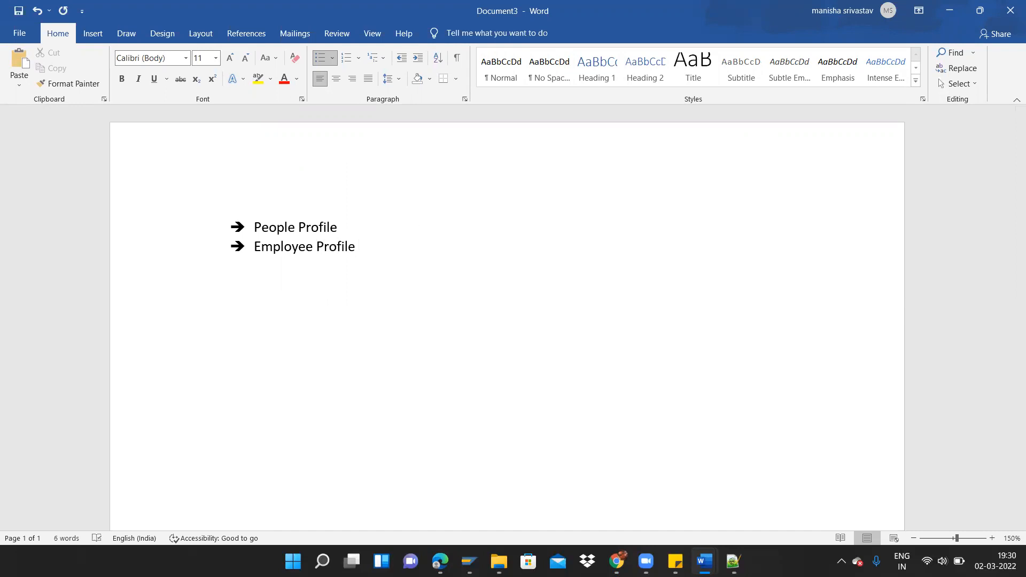
{"action": "key", "text": "Return"}
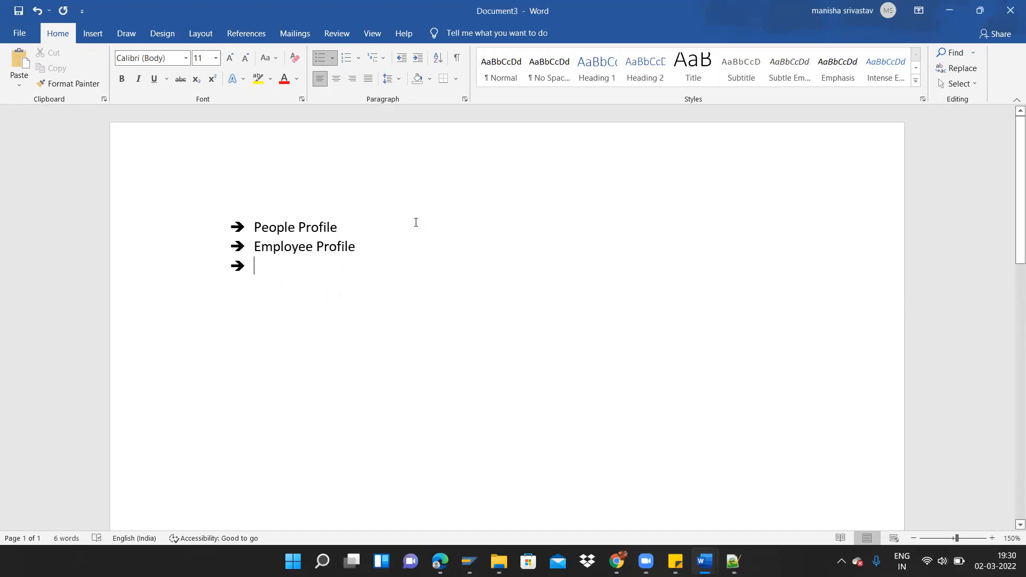
{"action": "type", "text": "Publ"}
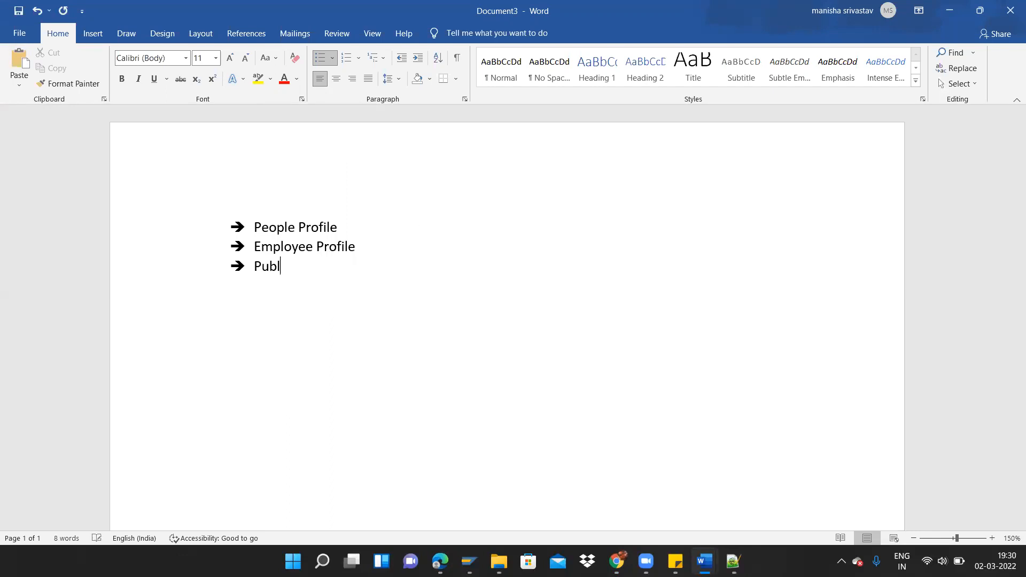
{"action": "type", "text": "ic Profile"}
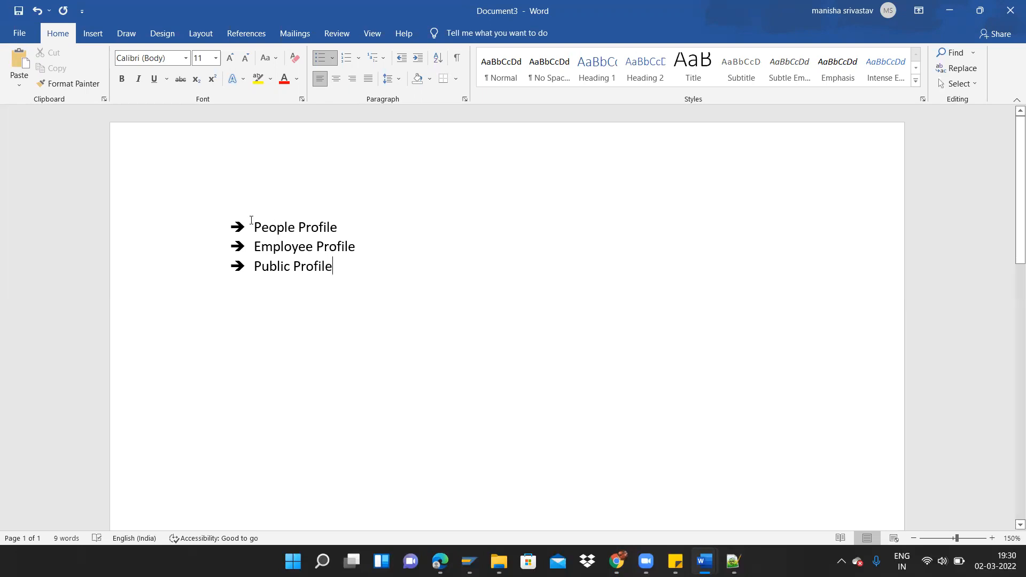
- Highlight the three profile terms, and switch to SuccessFactors to examine the employee profile's Personal Information section
{"action": "left_click_drag", "start_coordinate": [252, 226], "coordinate": [341, 274]}
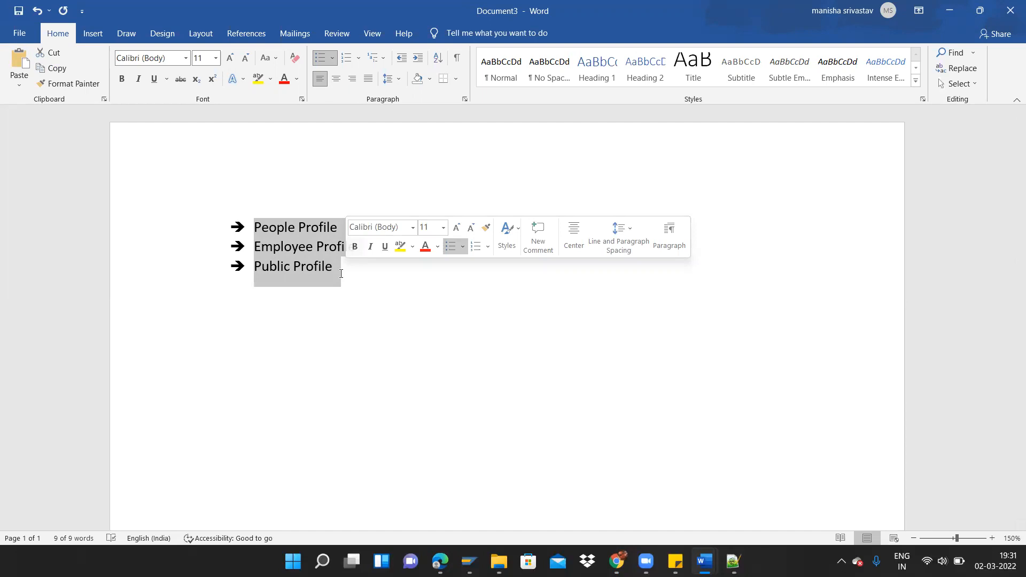
{"action": "key", "text": "alt+Tab"}
{"action": "key", "text": "alt+Tab"}
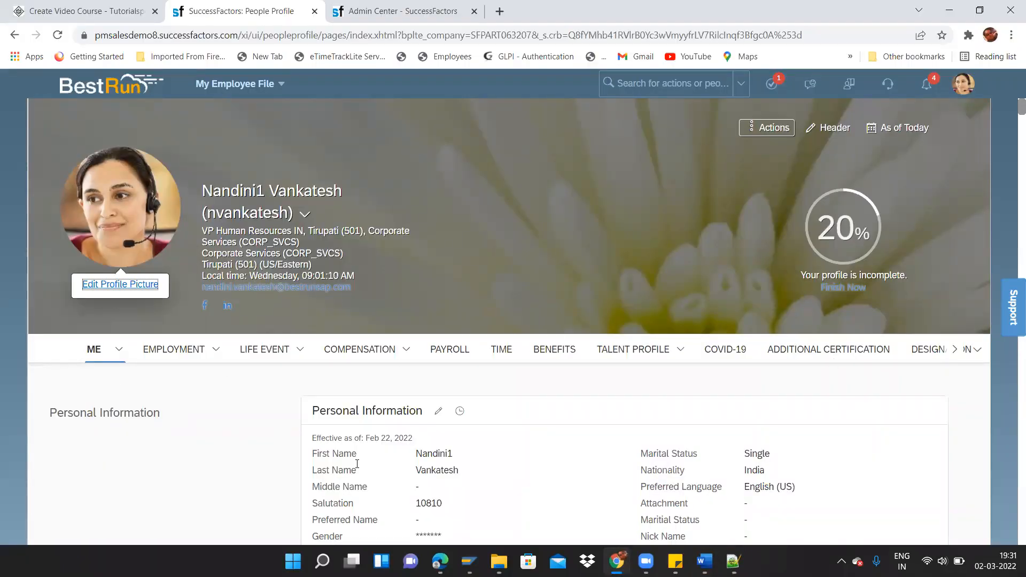
{"action": "left_click_drag", "start_coordinate": [312, 419], "coordinate": [440, 417]}
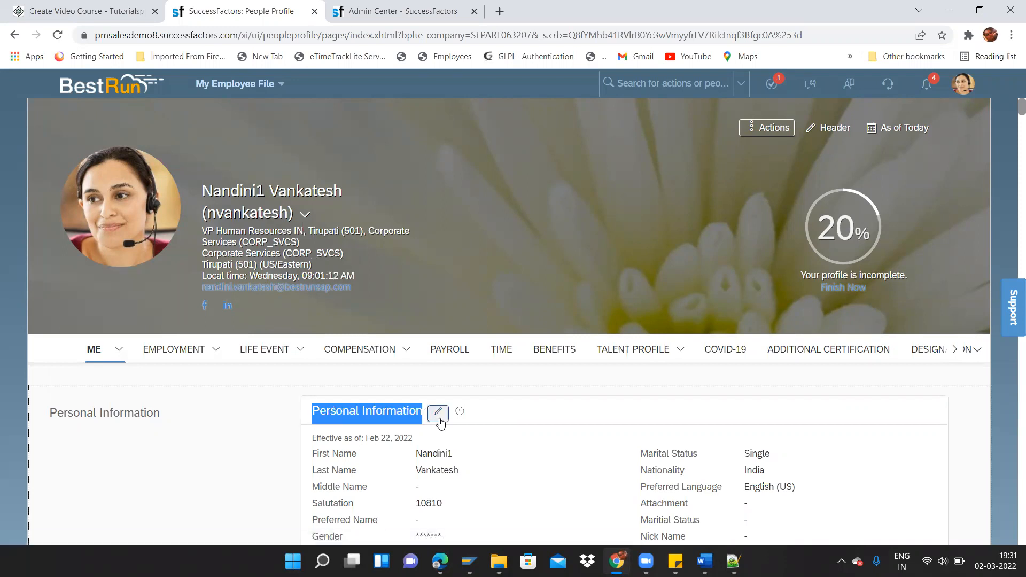
{"action": "left_click_drag", "start_coordinate": [154, 412], "coordinate": [74, 514]}
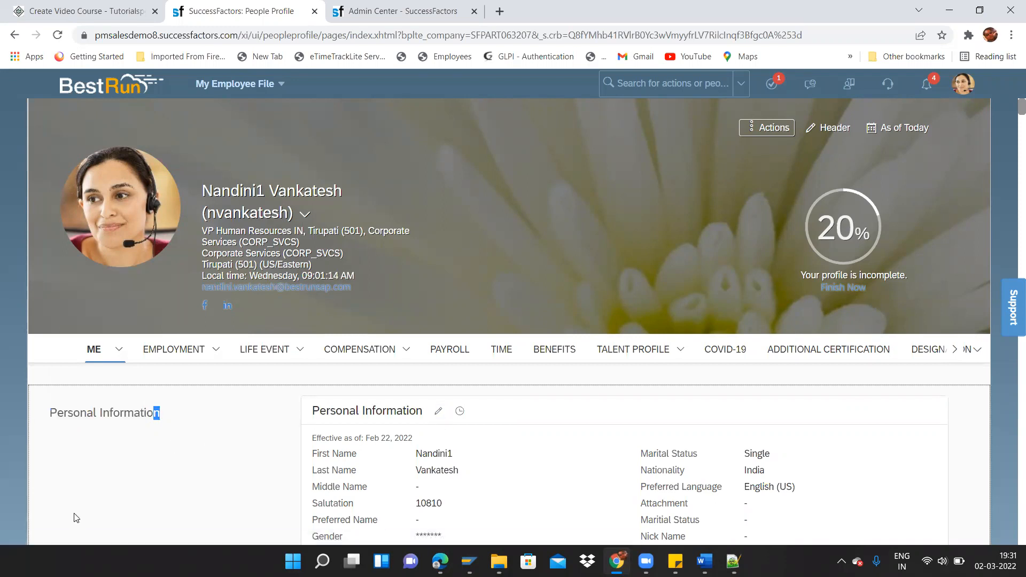
{"action": "left_click_drag", "start_coordinate": [1009, 104], "coordinate": [1009, 1]}
- Compare the Public Profile entry in the Word list with the employee profile page in SuccessFactors
{"action": "key", "text": "alt+Tab"}
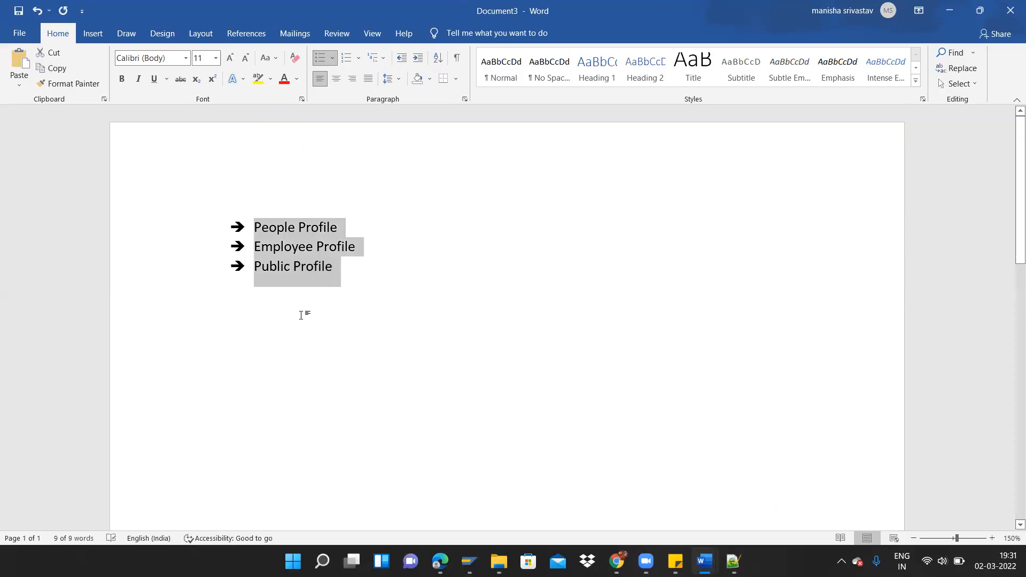
{"action": "left_click", "coordinate": [298, 266]}
{"action": "key", "text": "alt+Tab"}
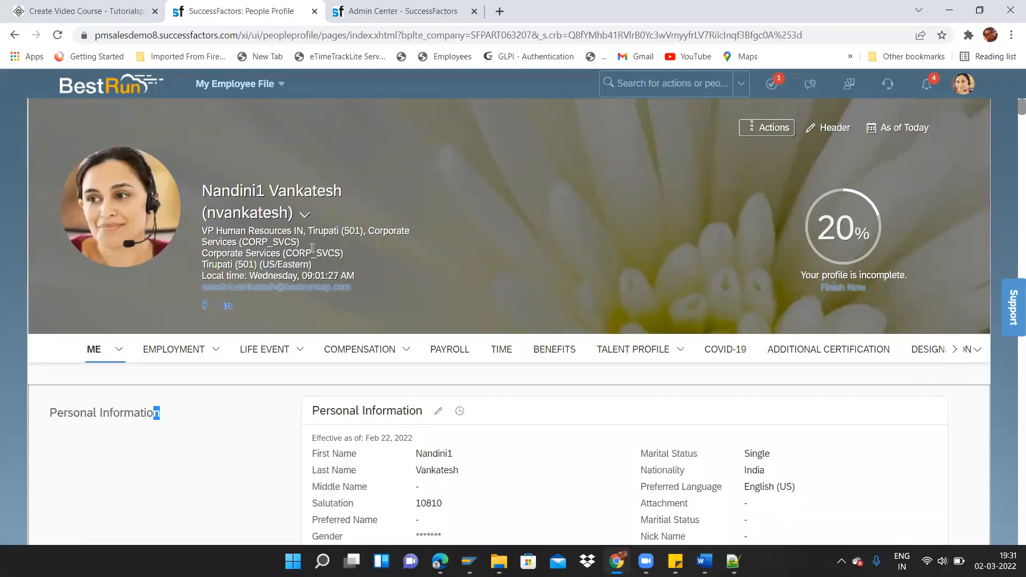
{"action": "key", "text": "alt+Tab"}
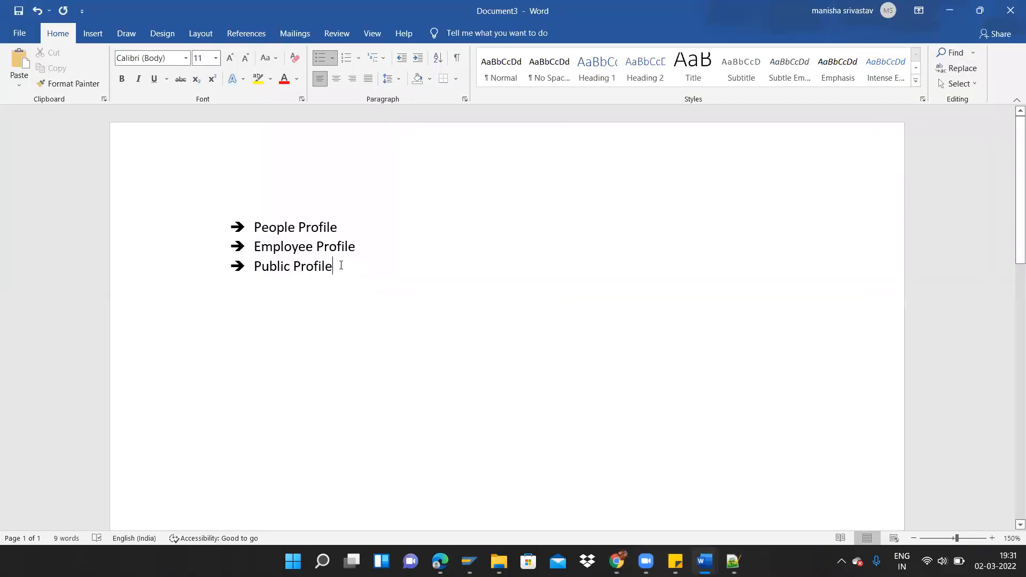
{"action": "key", "text": "alt+Tab"}
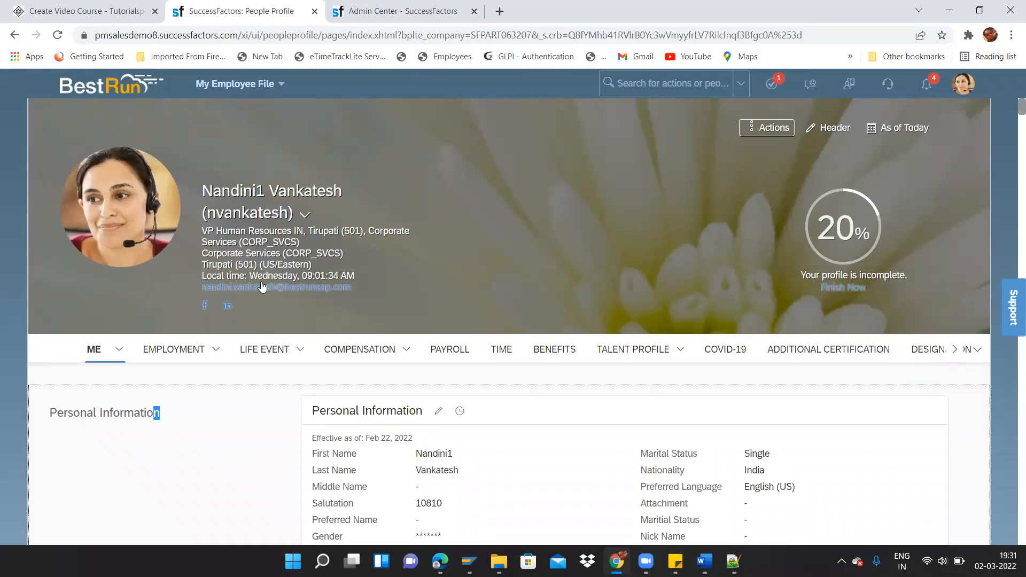
- Examine the profile header's photo, name, job, location and contact details
{"action": "left_click", "coordinate": [124, 240]}
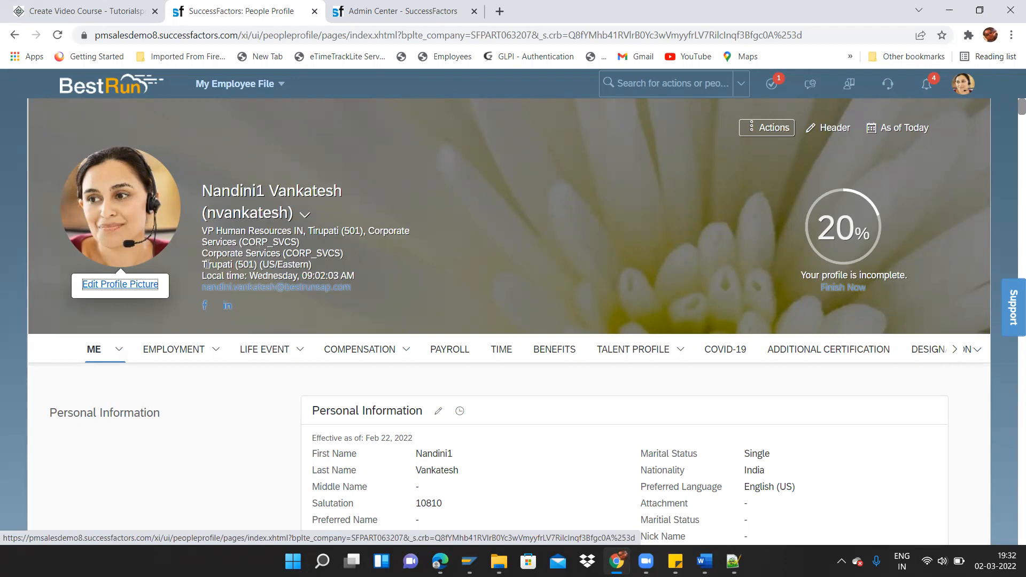
{"action": "left_click_drag", "start_coordinate": [199, 272], "coordinate": [313, 265]}
{"action": "left_click_drag", "start_coordinate": [199, 170], "coordinate": [351, 298]}
{"action": "left_click", "coordinate": [72, 174]}
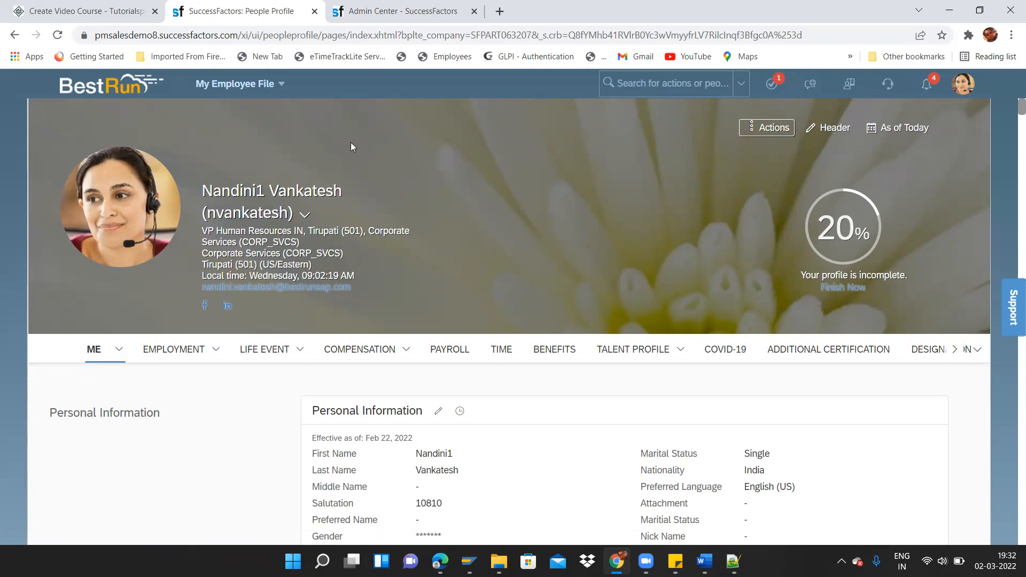
- Duplicate the People Profile browser tab, search it for "configure people profile", and open Configure People Profile
{"action": "right_click", "coordinate": [239, 9]}
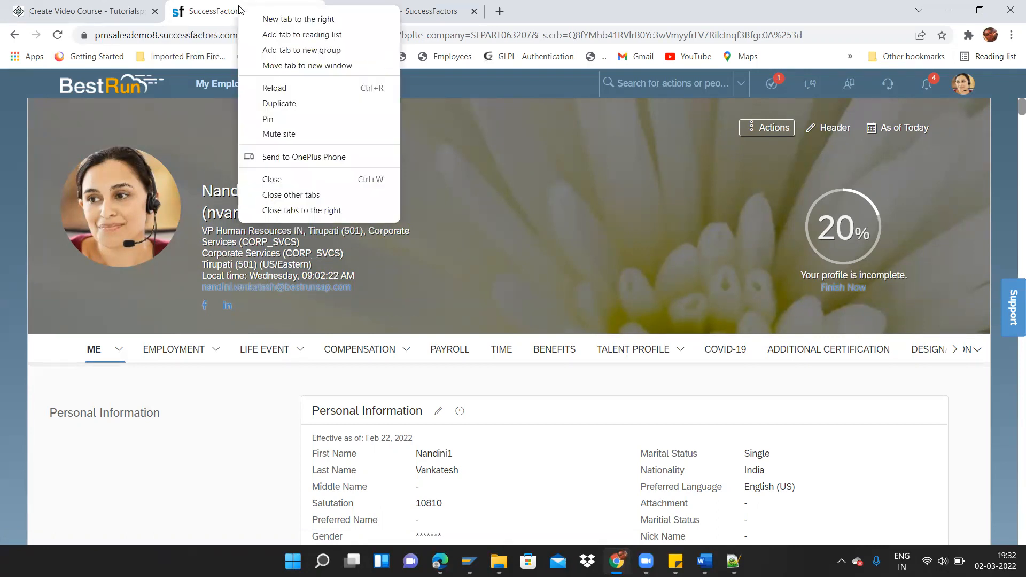
{"action": "left_click", "coordinate": [289, 106]}
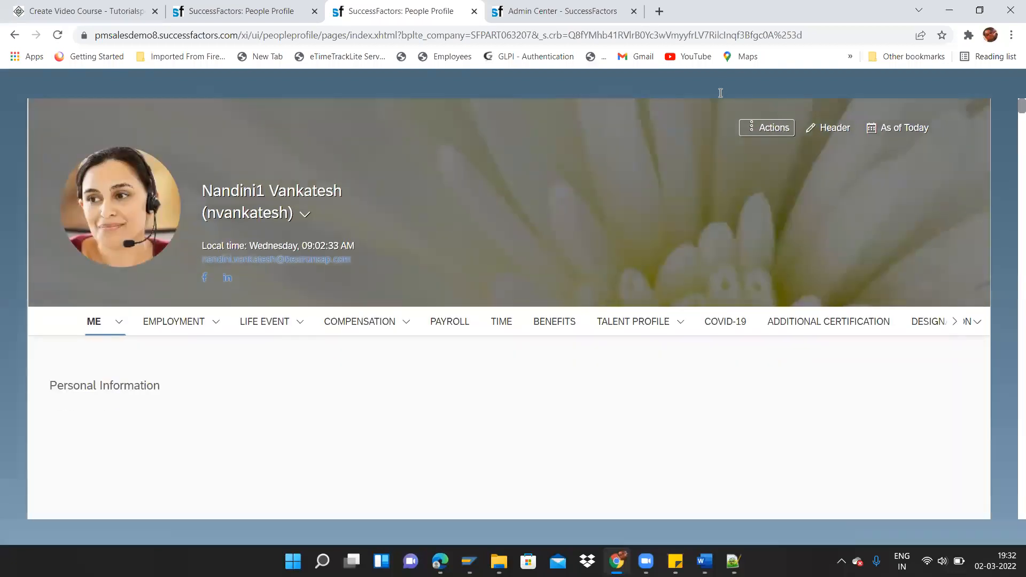
{"action": "left_click", "coordinate": [657, 81]}
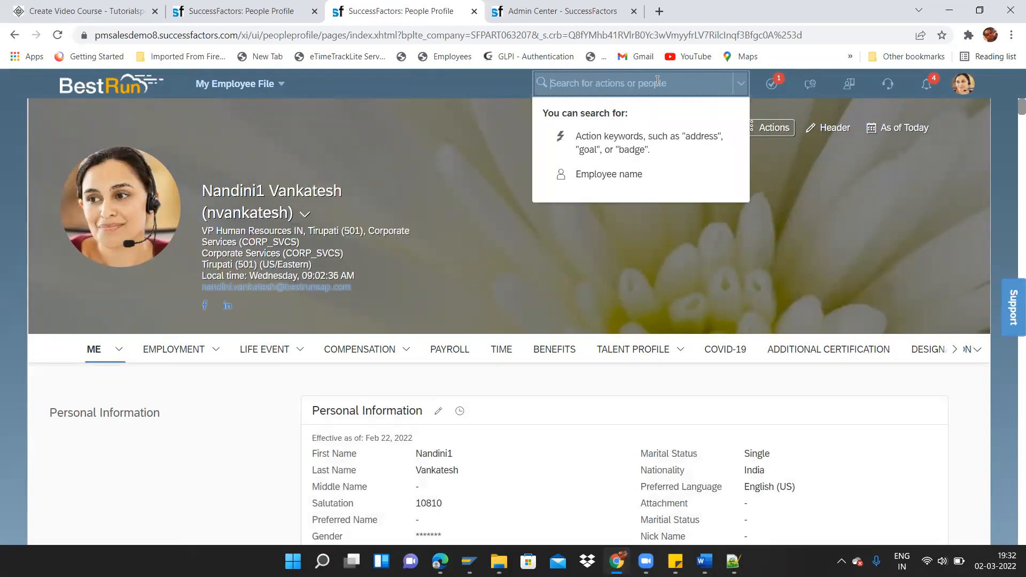
{"action": "type", "text": "configu"}
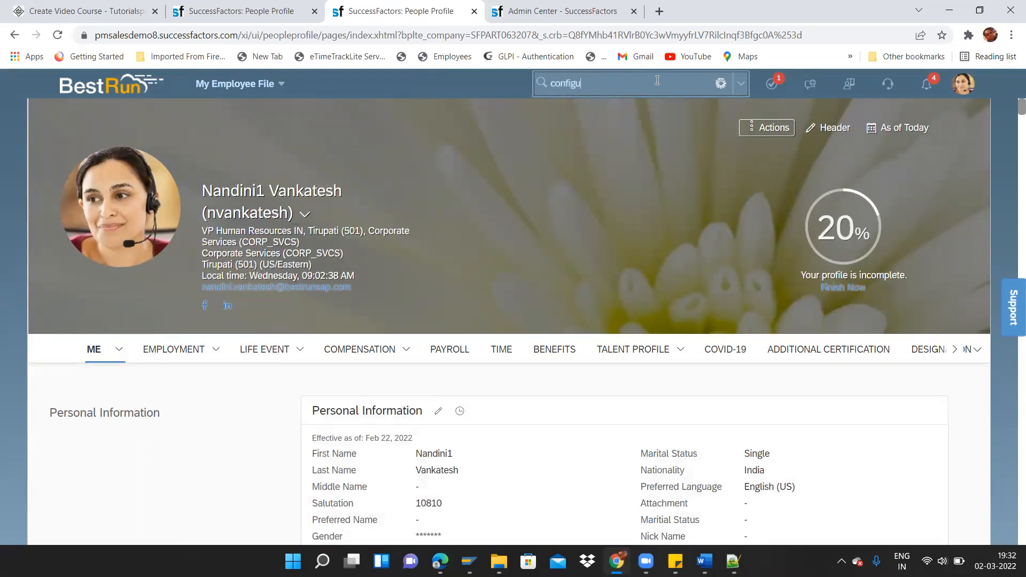
{"action": "type", "text": "re people profile"}
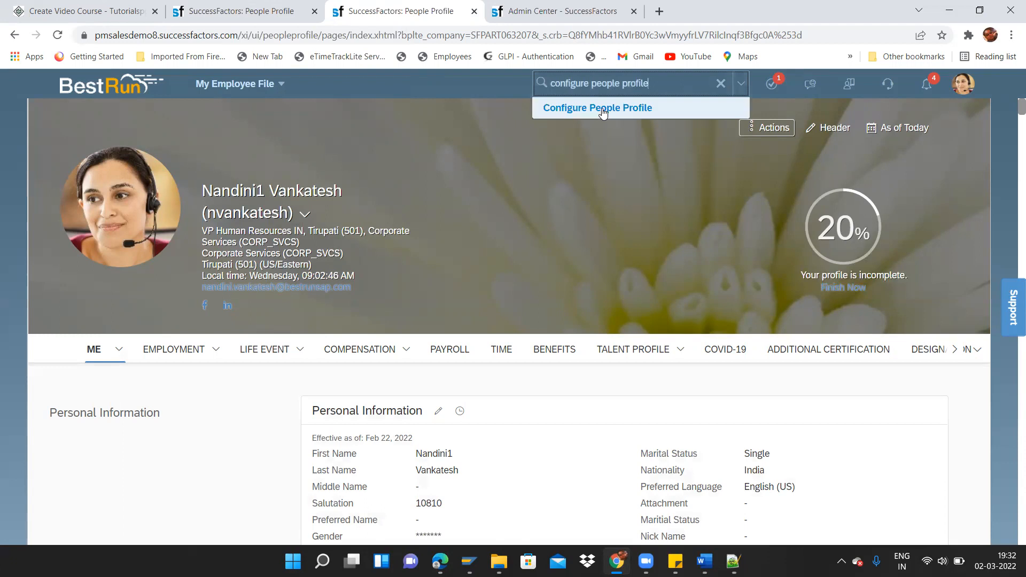
{"action": "left_click", "coordinate": [603, 110]}
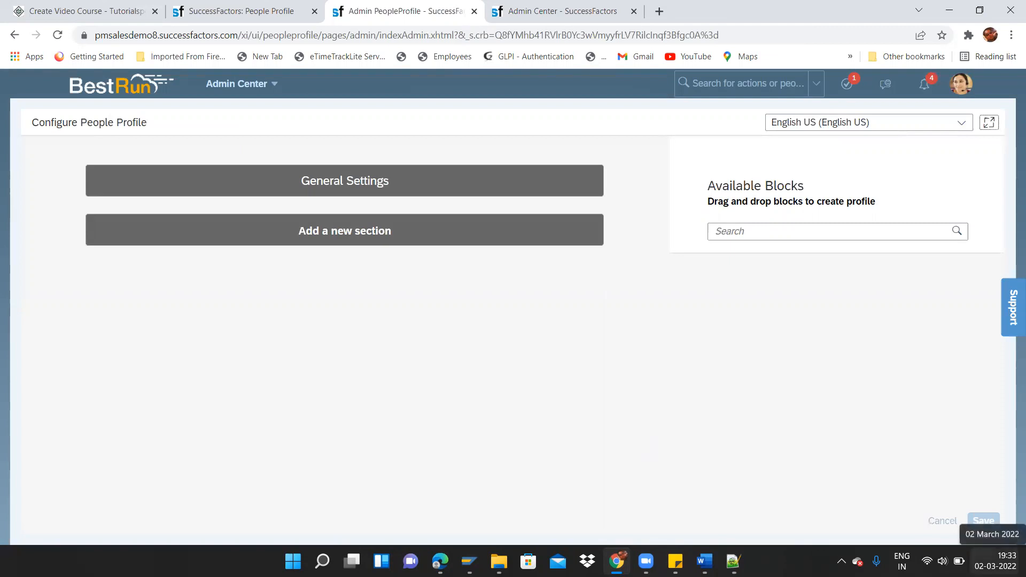
- Open Configure Header Fields from the General Settings and examine which fields the profile header can include
{"action": "left_click", "coordinate": [335, 191]}
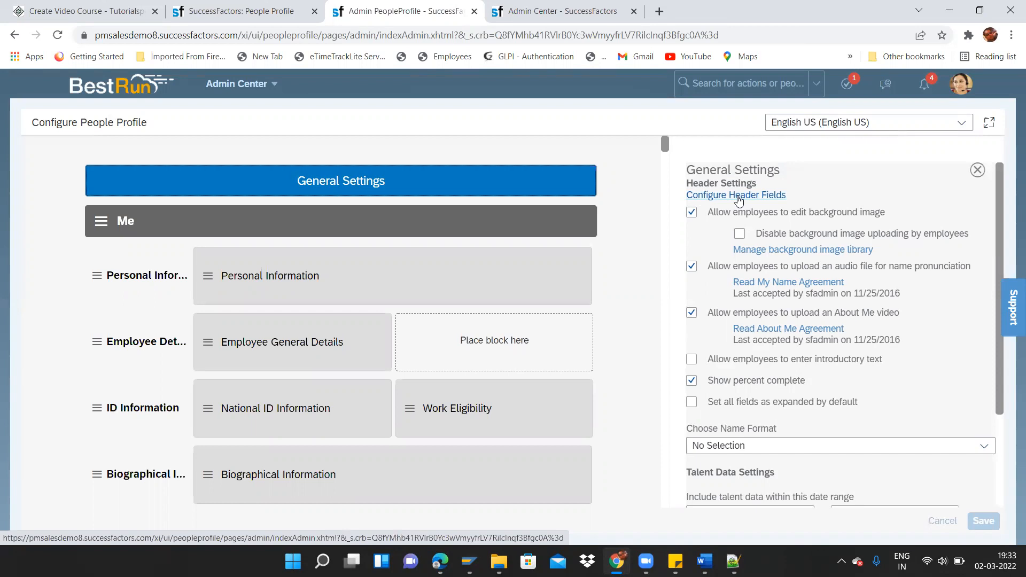
{"action": "left_click", "coordinate": [738, 198]}
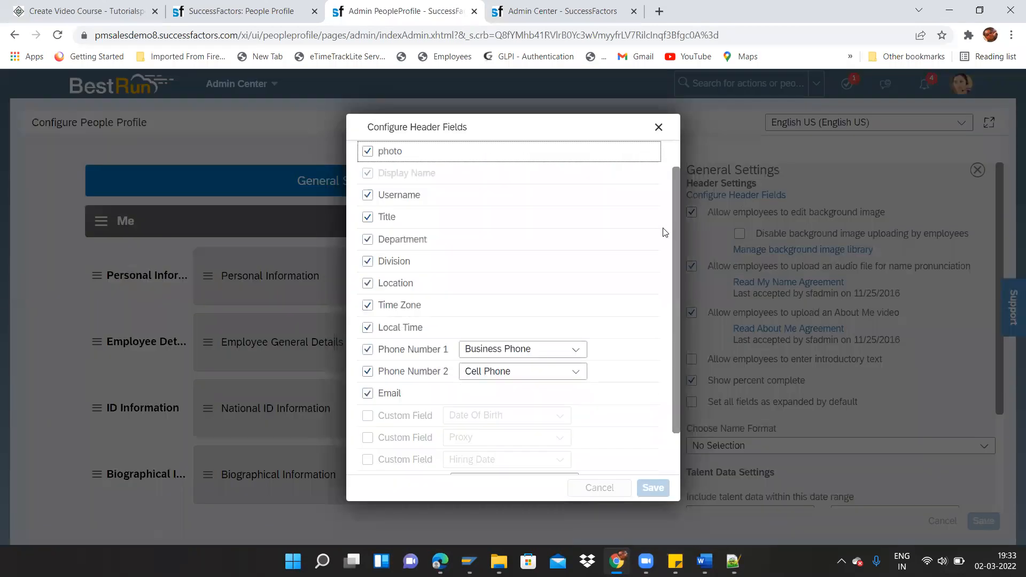
{"action": "left_click_drag", "start_coordinate": [677, 251], "coordinate": [676, 208]}
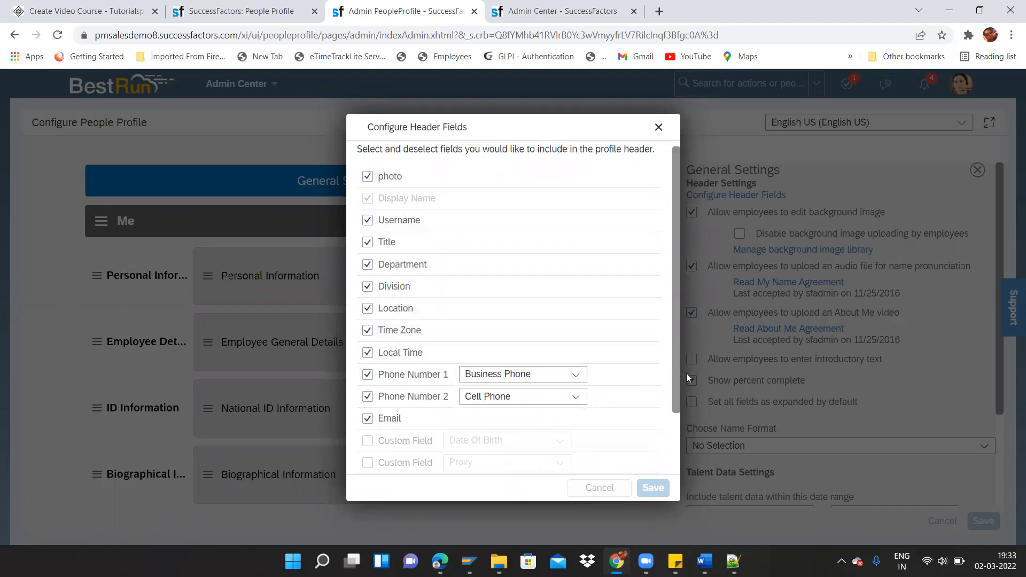
{"action": "left_click_drag", "start_coordinate": [676, 381], "coordinate": [679, 327]}
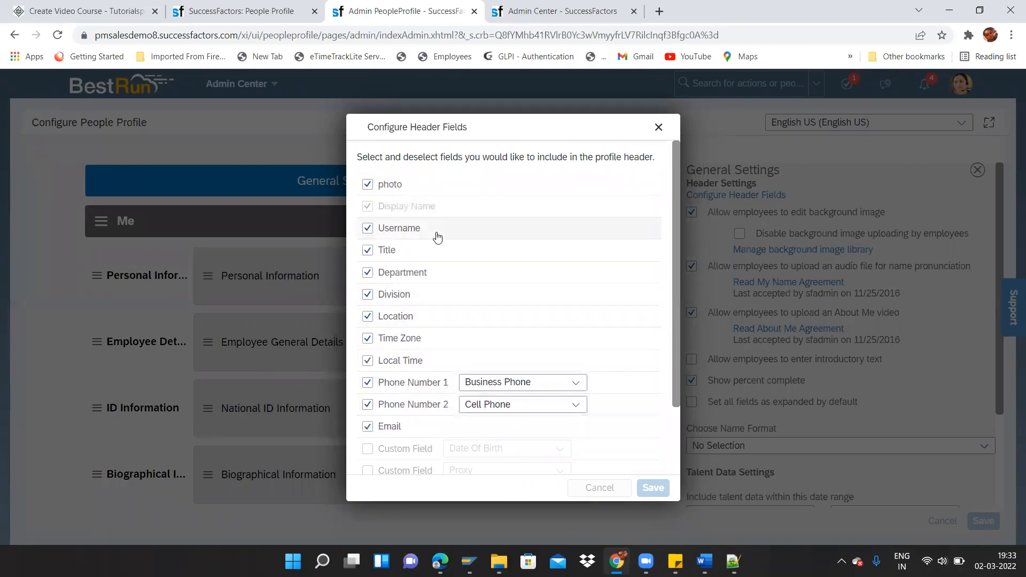
- Compare the employee profile page's header with the selectable fields in Configure Header Fields
{"action": "left_click", "coordinate": [241, 12]}
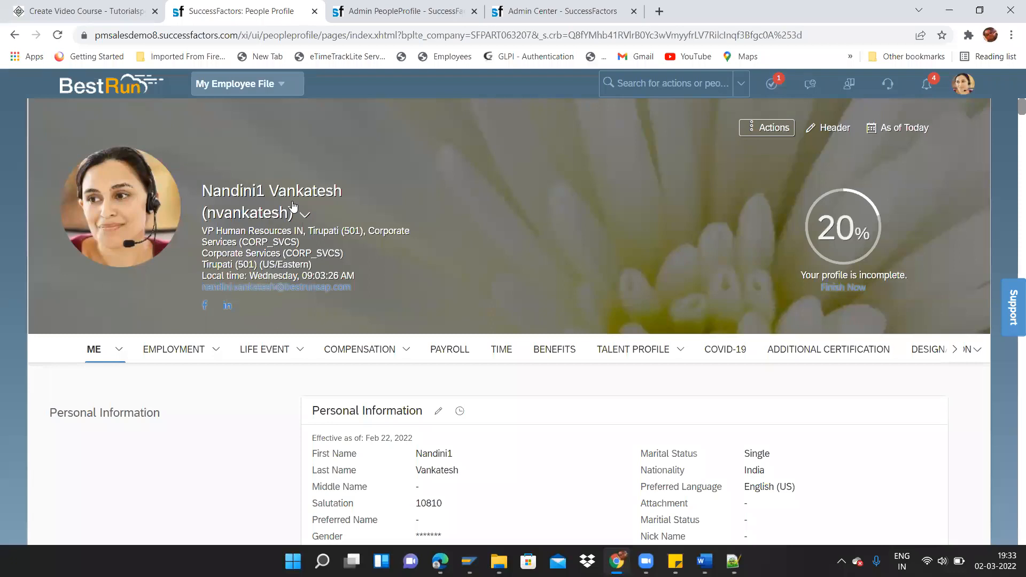
{"action": "left_click", "coordinate": [400, 10]}
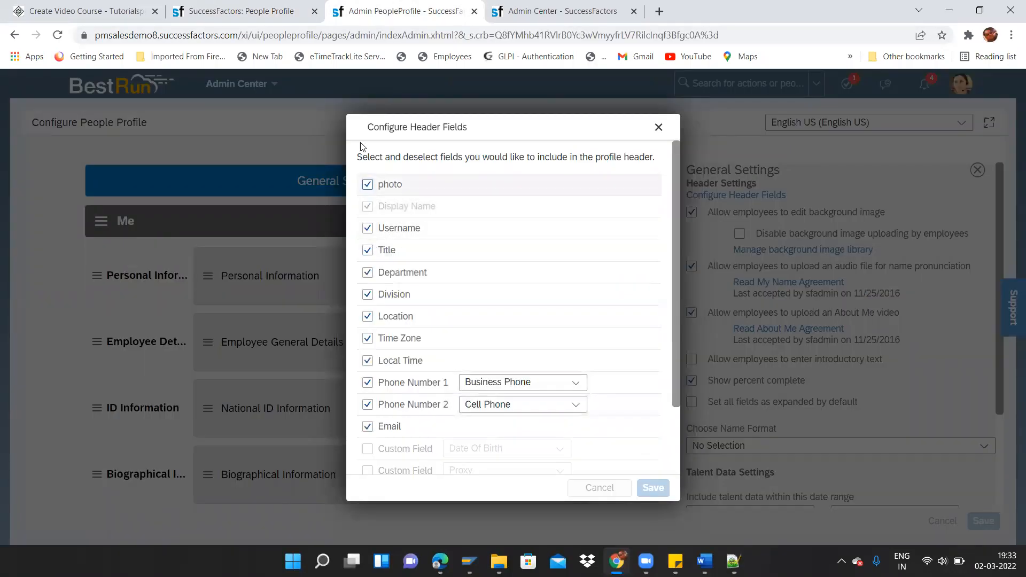
{"action": "left_click", "coordinate": [256, 12]}
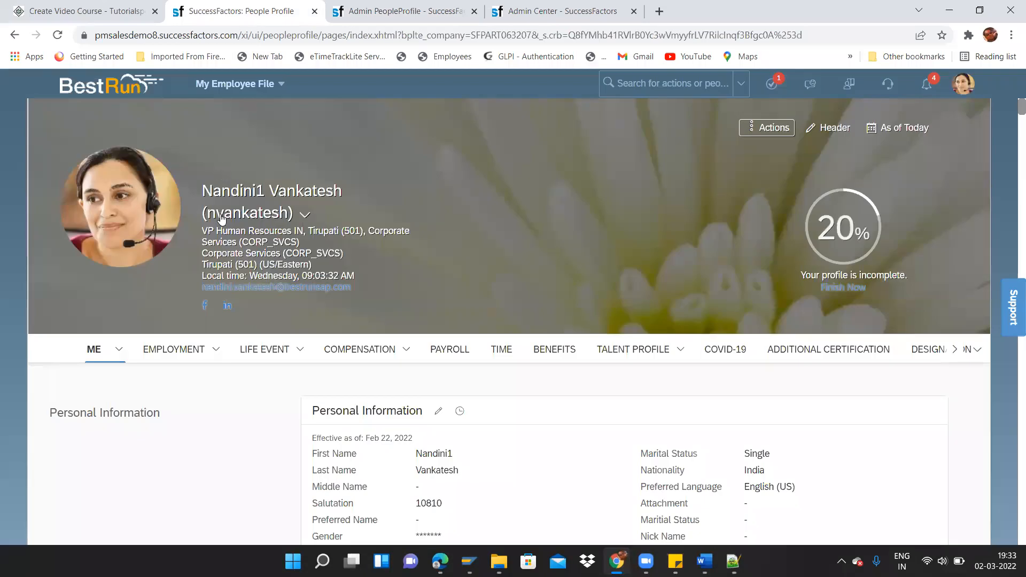
- Deselect Department, Division, Location, Phone Number 1 and Phone Number 2 in Configure Header Fields and save
{"action": "left_click", "coordinate": [402, 10]}
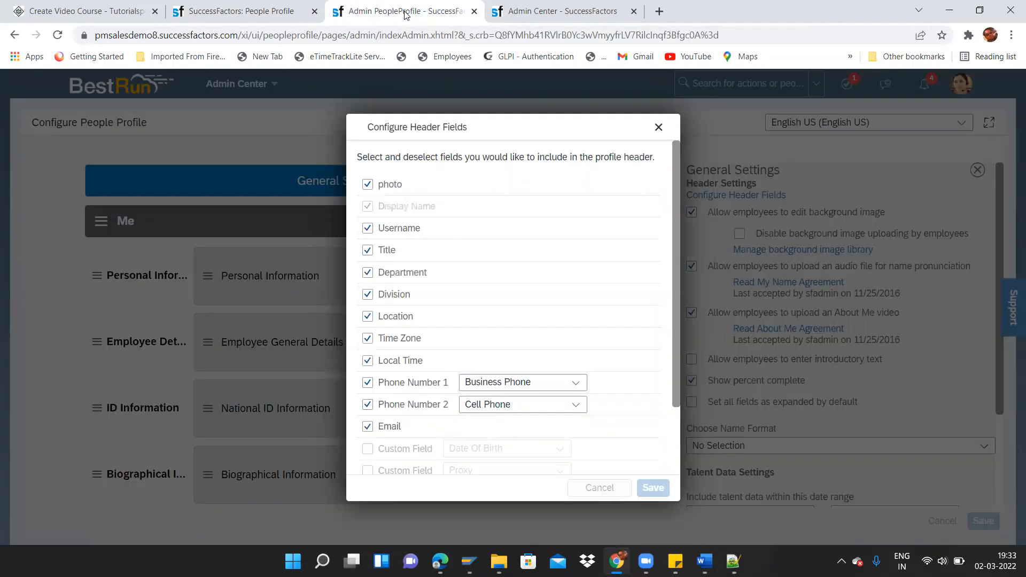
{"action": "left_click", "coordinate": [367, 273]}
{"action": "left_click", "coordinate": [367, 294]}
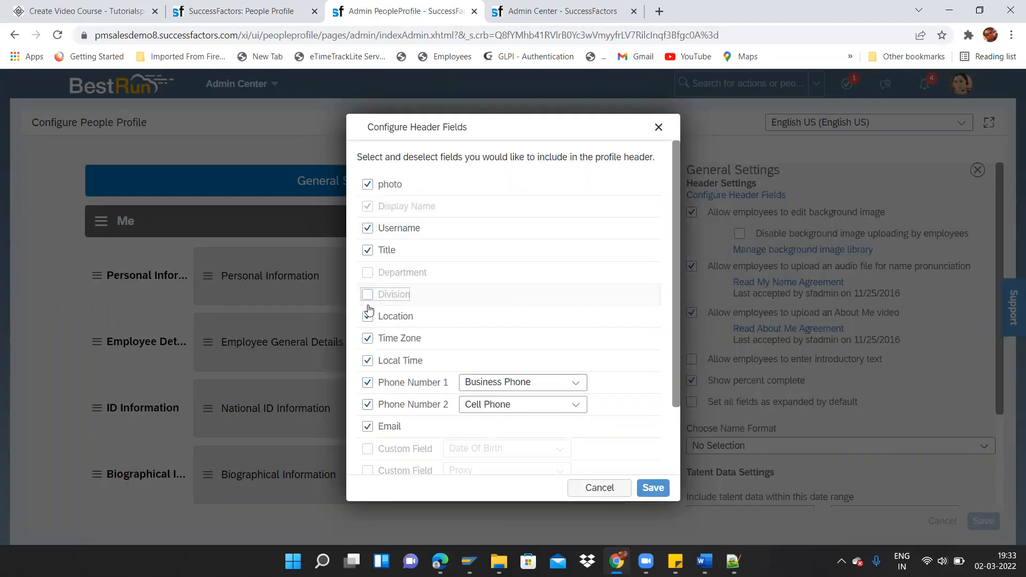
{"action": "left_click", "coordinate": [368, 317]}
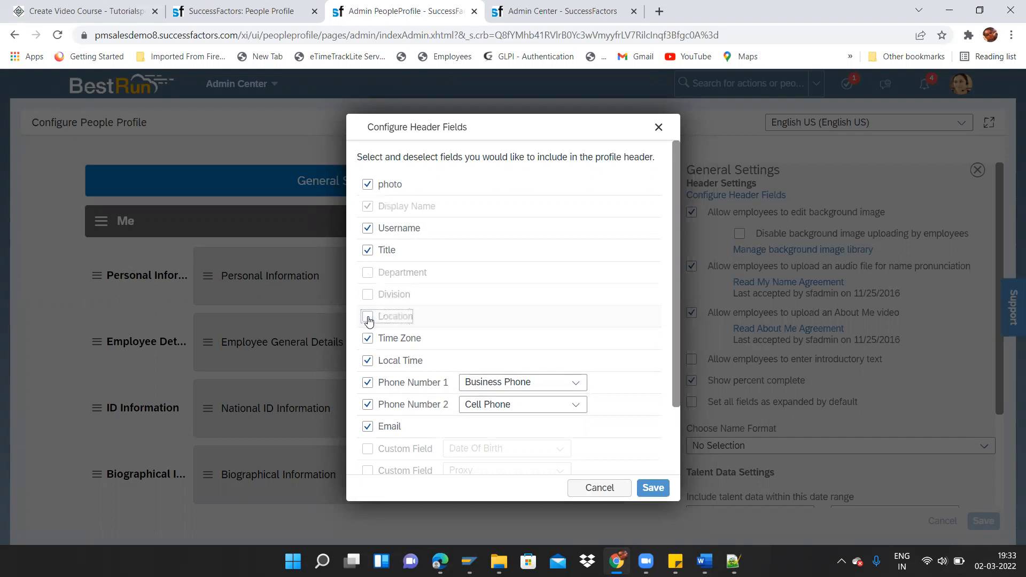
{"action": "left_click", "coordinate": [368, 382]}
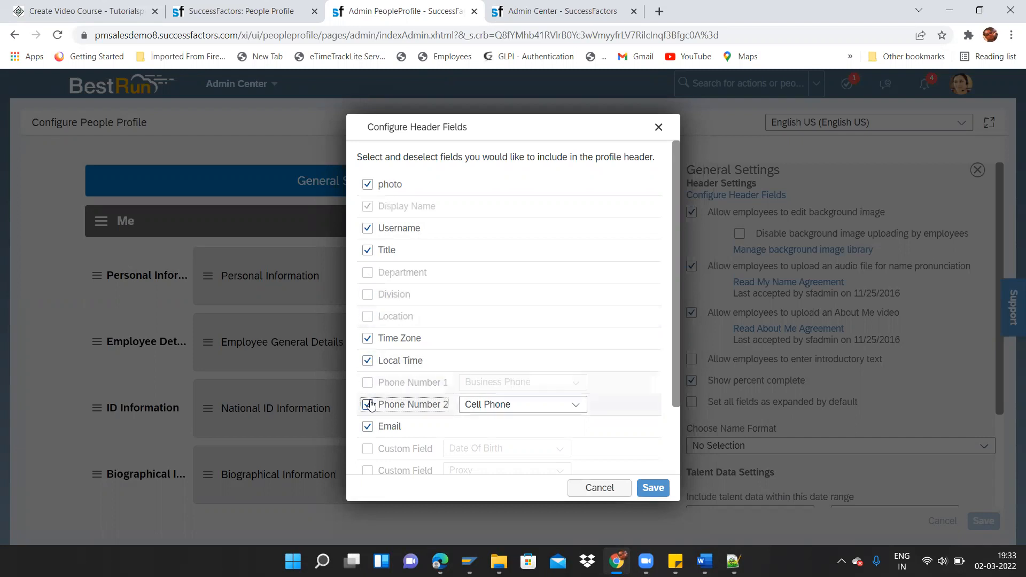
{"action": "left_click", "coordinate": [368, 405]}
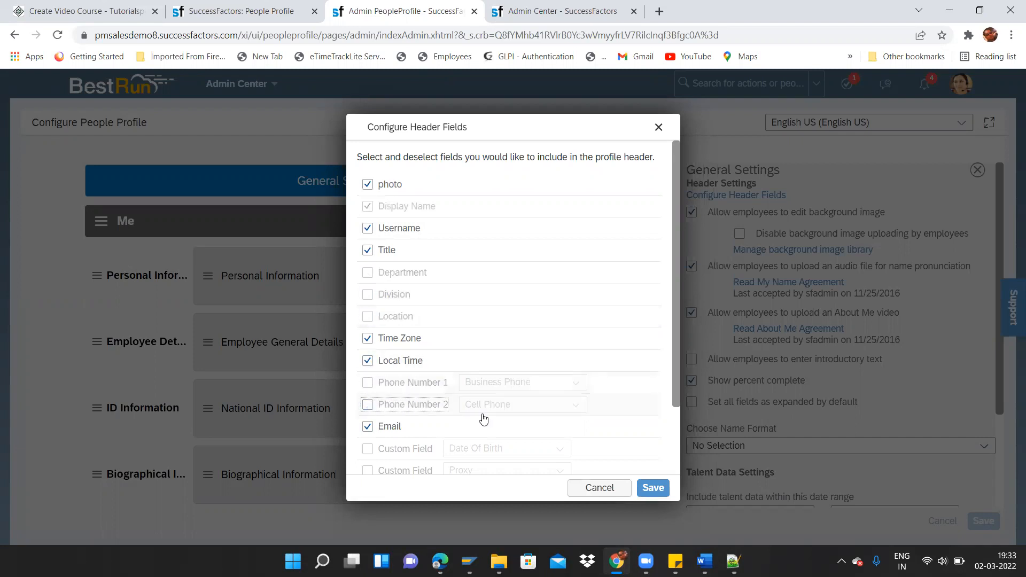
{"action": "left_click", "coordinate": [647, 491]}
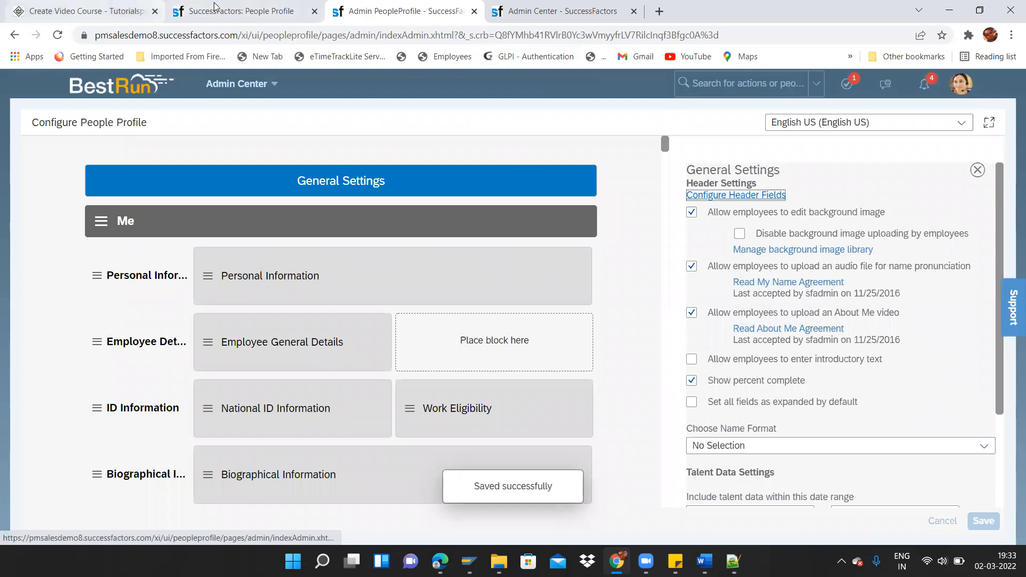
- Reload the employee profile page to check its header against the reduced field selection
{"action": "left_click", "coordinate": [235, 11]}
{"action": "left_click", "coordinate": [298, 41]}
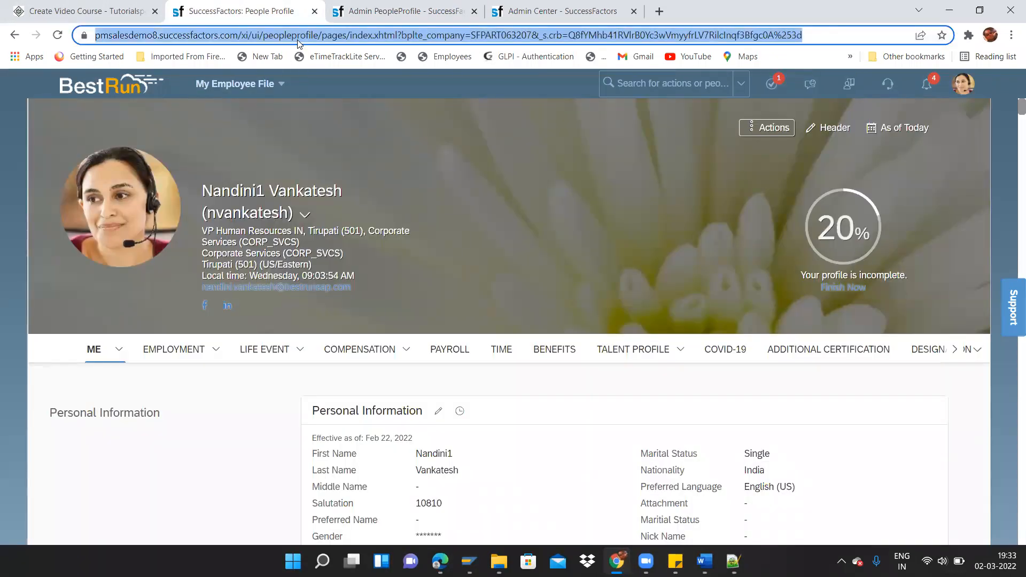
{"action": "key", "text": "Return"}
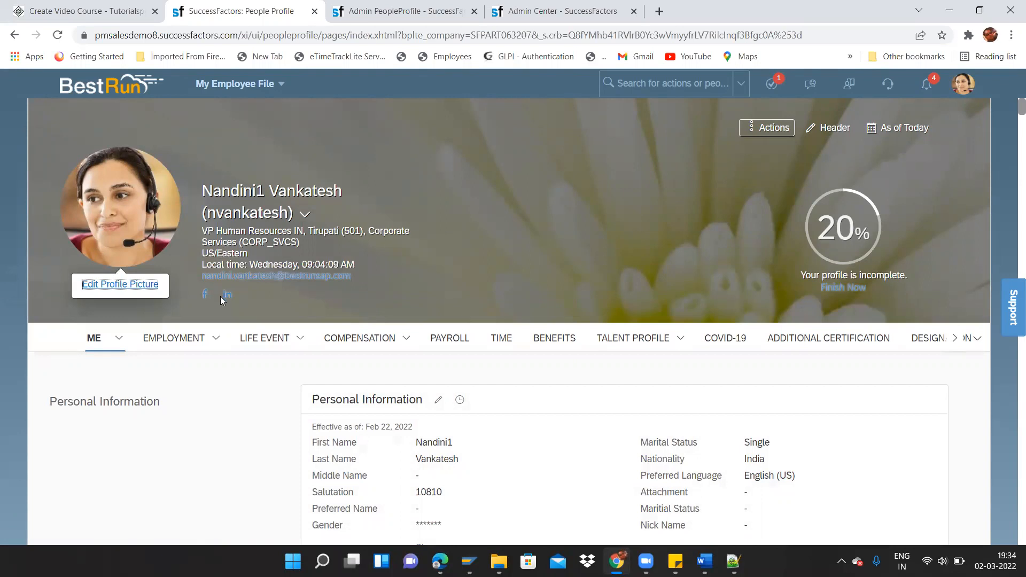
- Reopen Configure Header Fields, deselect Email and save the header field selection
{"action": "left_click", "coordinate": [417, 10]}
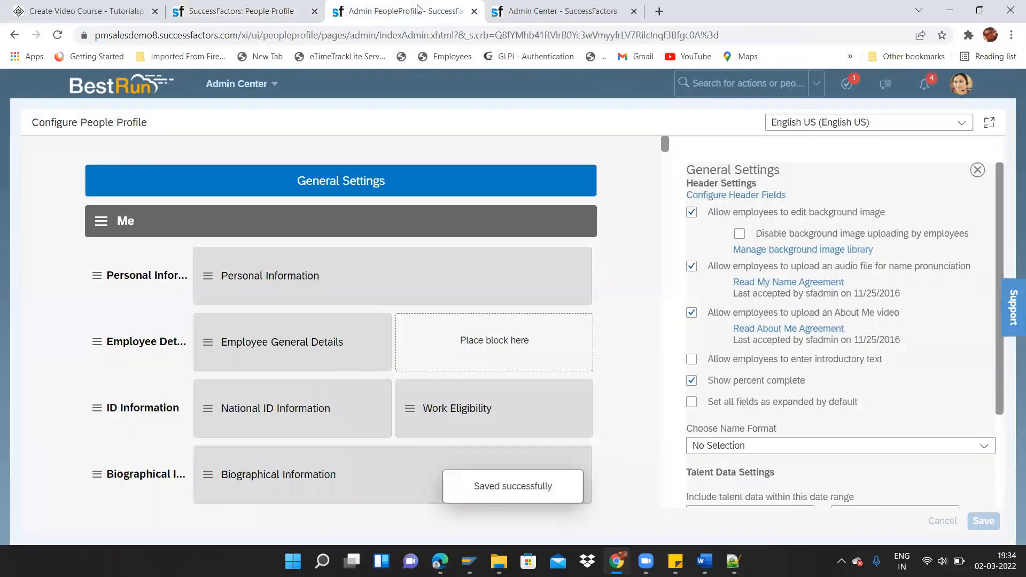
{"action": "left_click", "coordinate": [716, 195]}
{"action": "left_click", "coordinate": [368, 393]}
{"action": "left_click", "coordinate": [652, 487]}
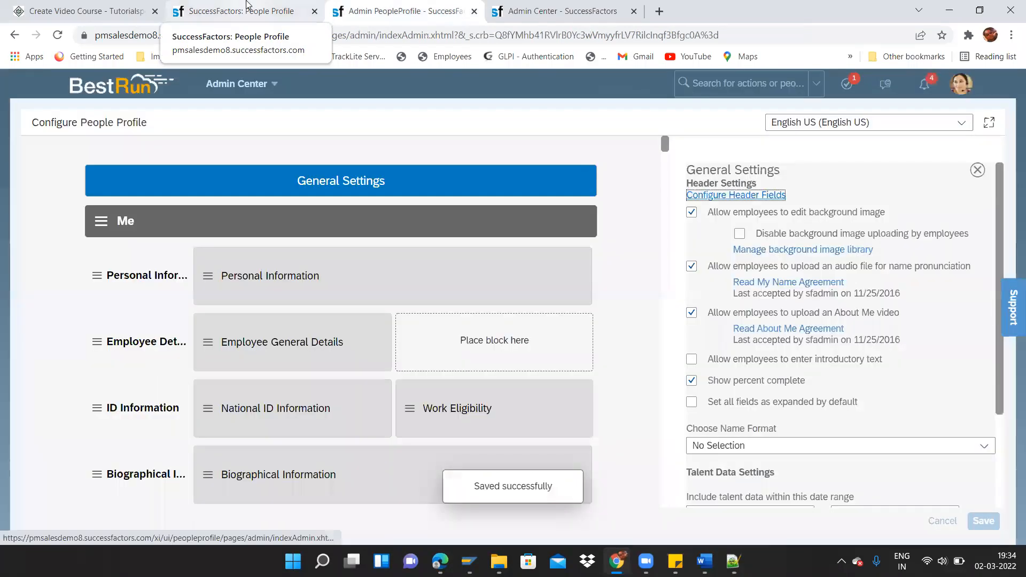
- Reload the employee profile page to check the email entry in the header
{"action": "left_click", "coordinate": [247, 7]}
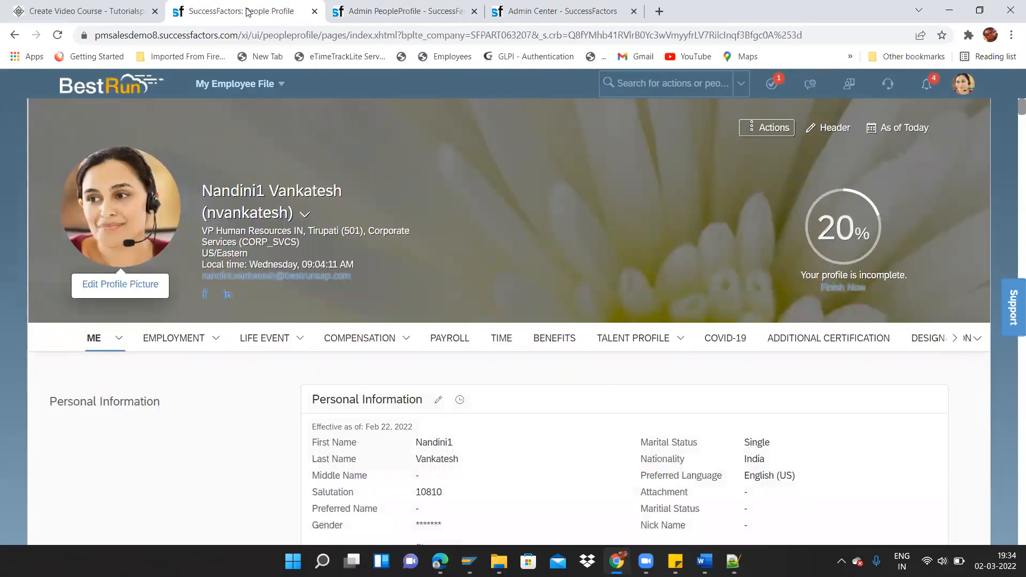
{"action": "left_click", "coordinate": [311, 41]}
{"action": "key", "text": "Return"}
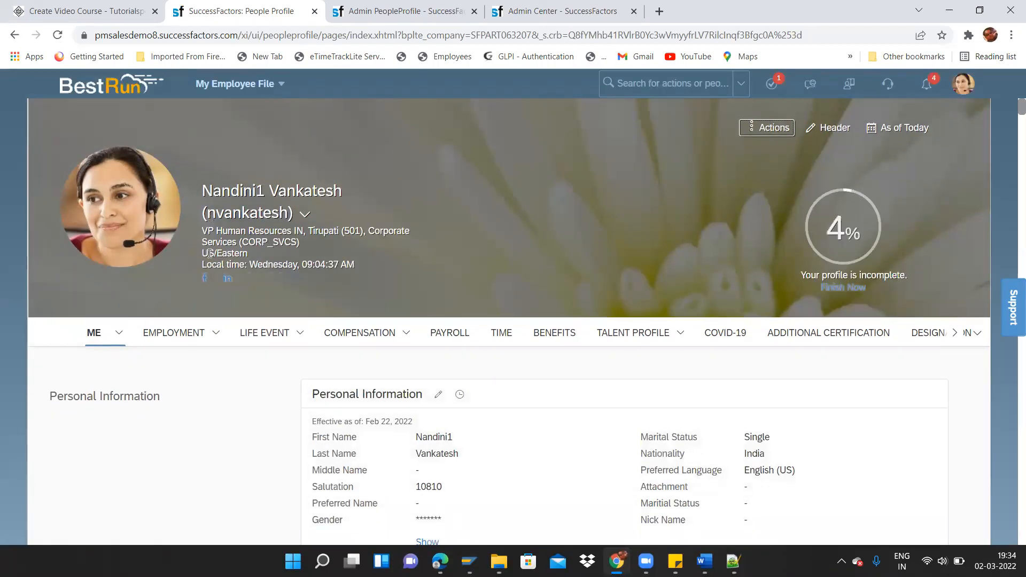
- Return to Configure People Profile, reopen Configure Header Fields and try to deselect Display Name
{"action": "left_click", "coordinate": [401, 11]}
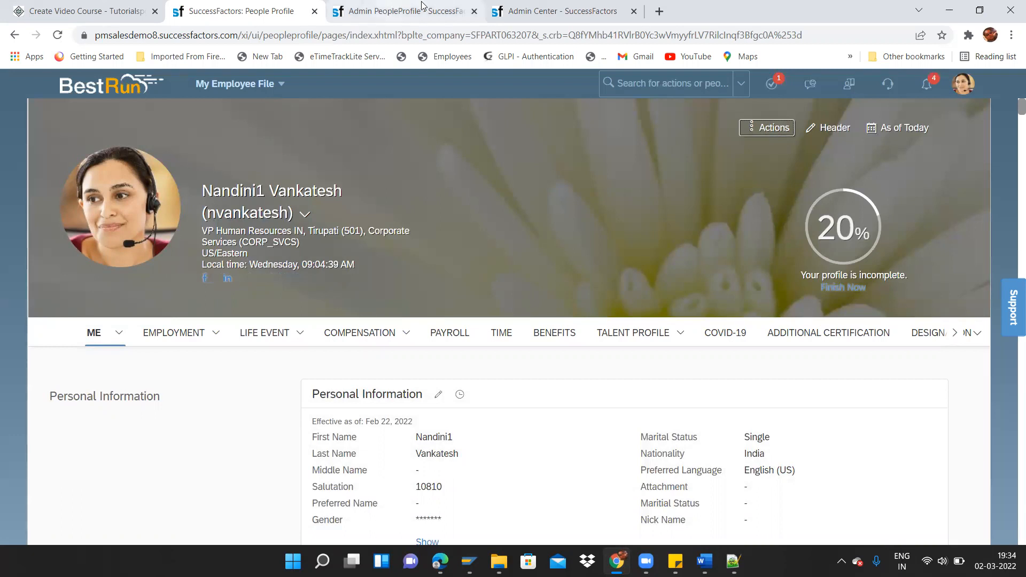
{"action": "left_click", "coordinate": [574, 5]}
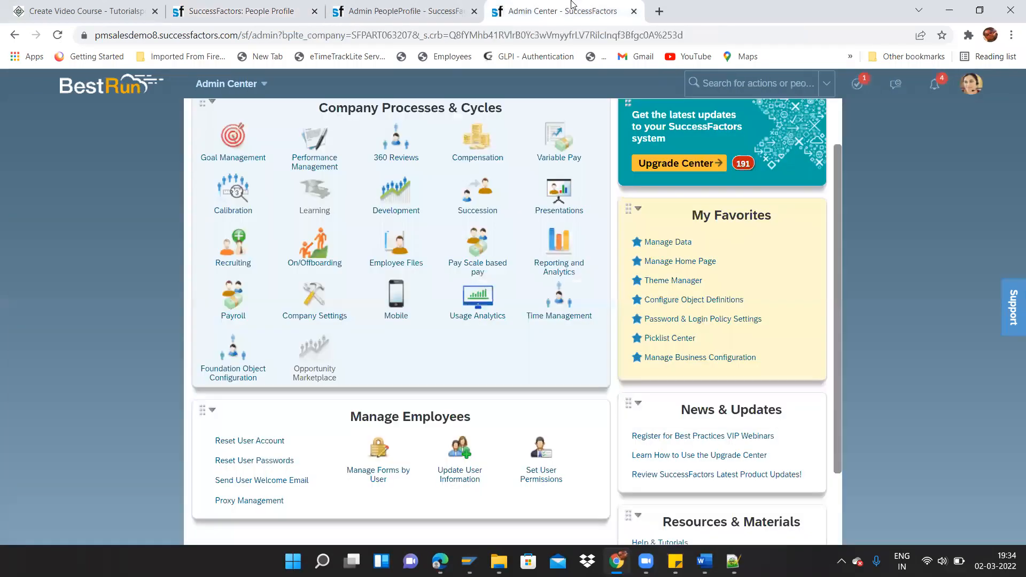
{"action": "left_click", "coordinate": [441, 7]}
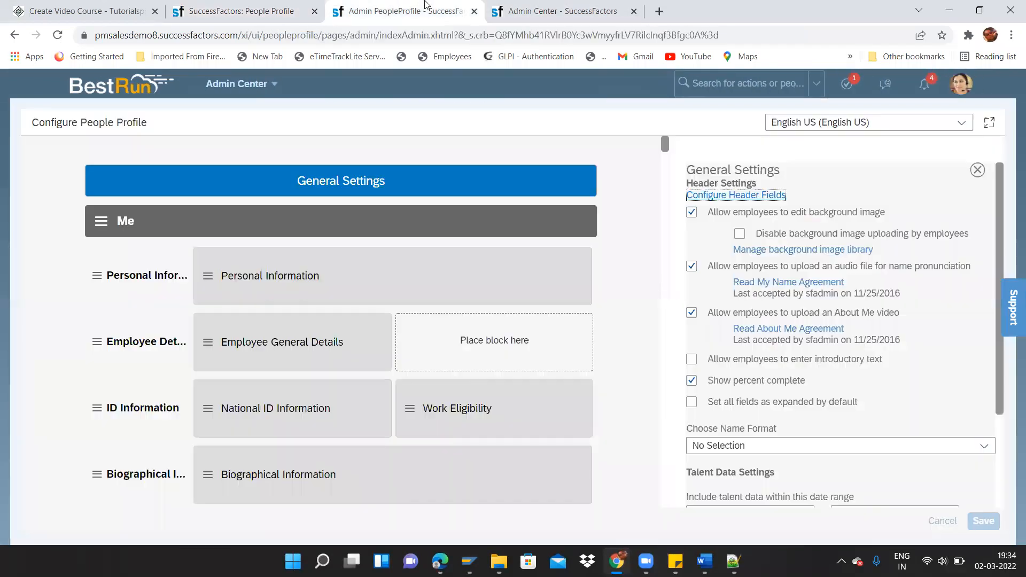
{"action": "left_click", "coordinate": [746, 196]}
{"action": "left_click_drag", "start_coordinate": [675, 235], "coordinate": [698, 185]}
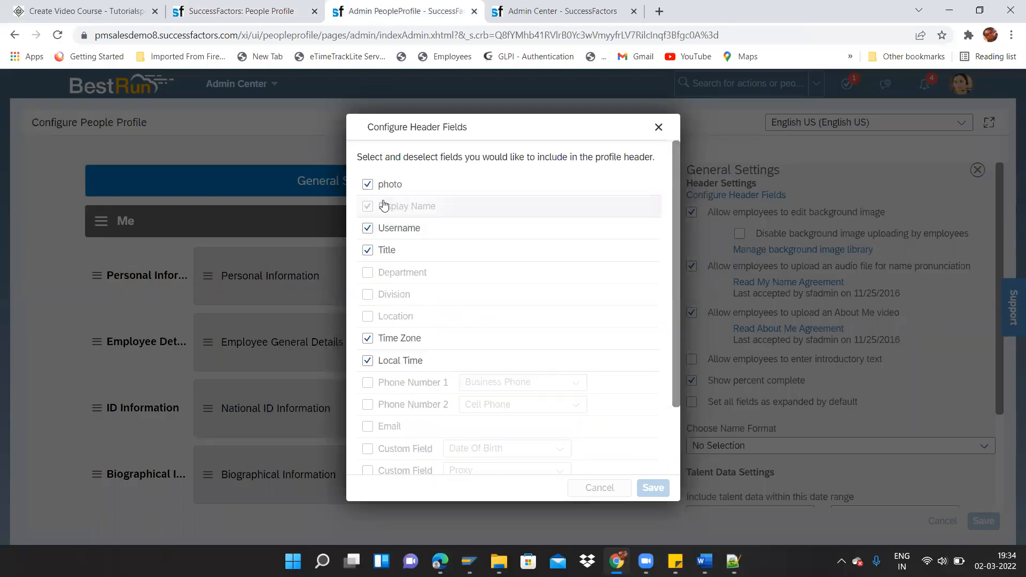
{"action": "left_click", "coordinate": [367, 208]}
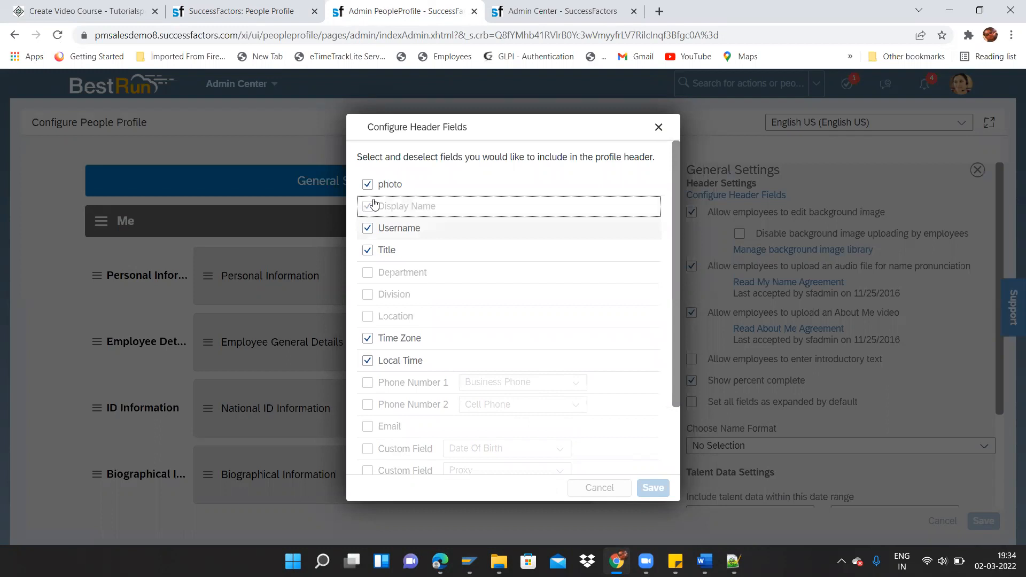
- Re-enable Department, Division, Location, Phone Number 1, Phone Number 2 and Email as header fields
{"action": "left_click", "coordinate": [368, 273]}
{"action": "left_click", "coordinate": [368, 294]}
{"action": "left_click", "coordinate": [368, 317]}
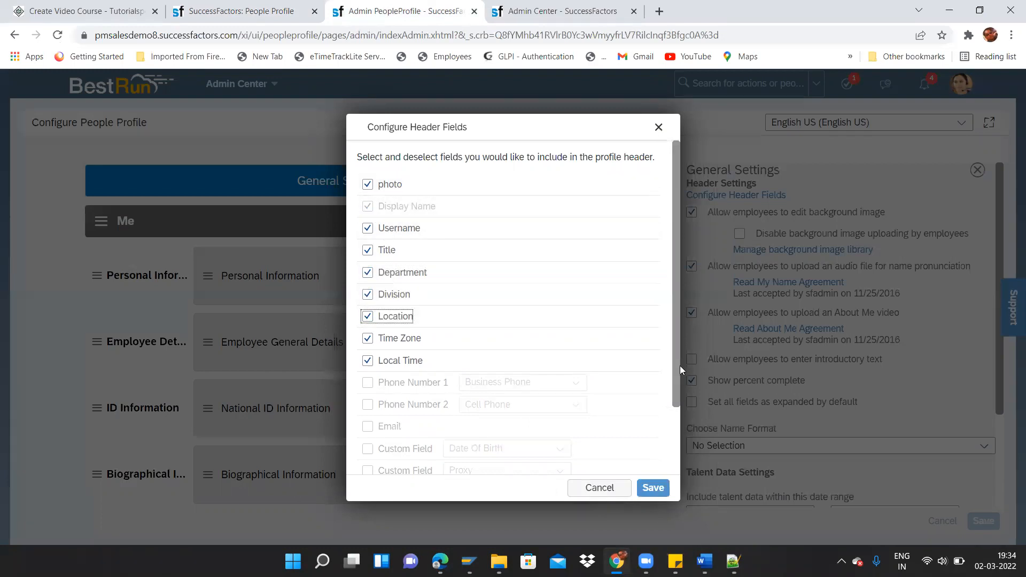
{"action": "scroll", "coordinate": [680, 365], "scroll_direction": "down", "scroll_amount": 3}
{"action": "left_click", "coordinate": [367, 303]}
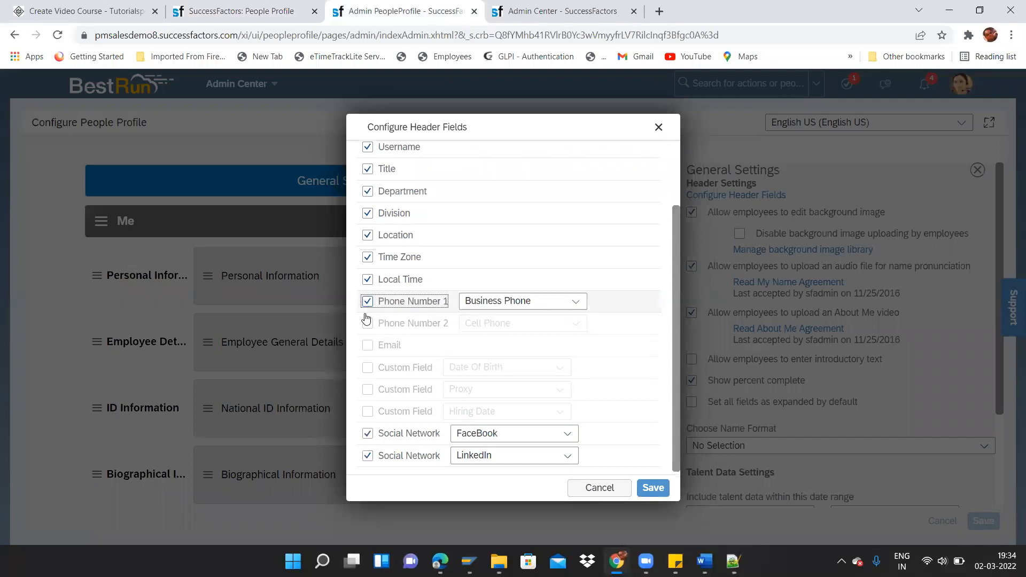
{"action": "left_click", "coordinate": [367, 323]}
{"action": "left_click", "coordinate": [368, 346]}
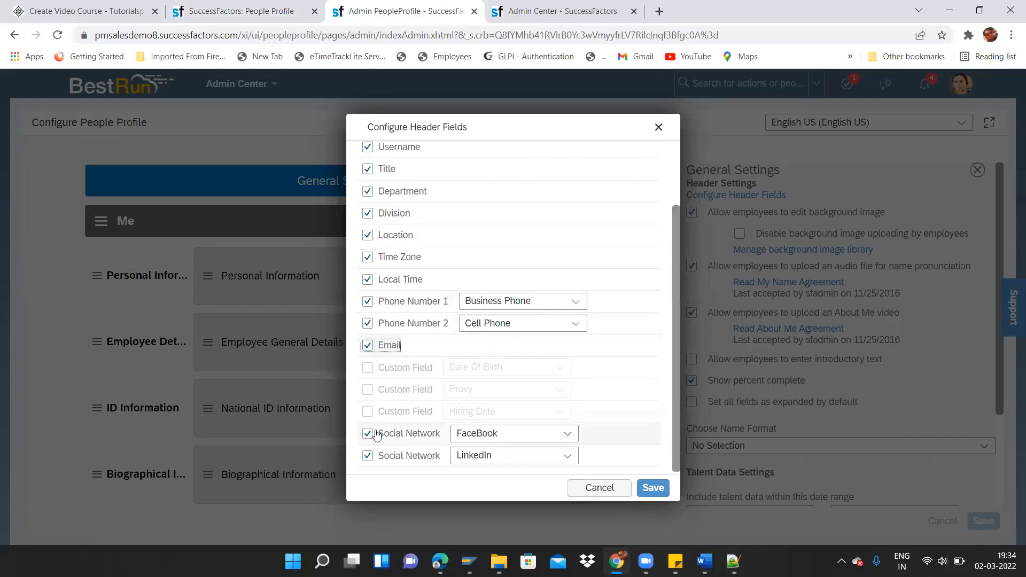
- Enable the first two custom header fields and set them to City and Date Of Birth
{"action": "left_click", "coordinate": [367, 368]}
{"action": "left_click", "coordinate": [561, 368]}
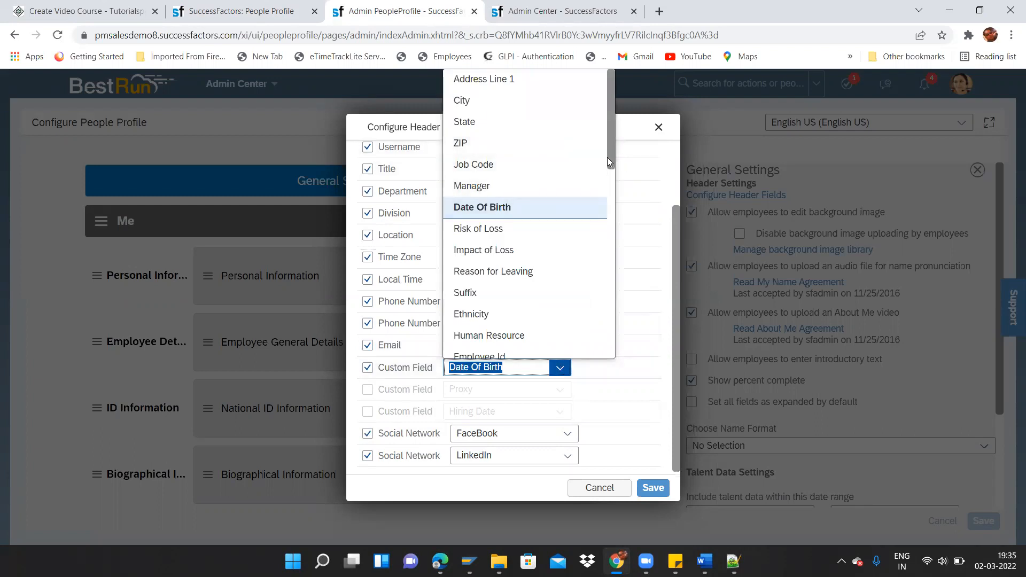
{"action": "left_click", "coordinate": [479, 101]}
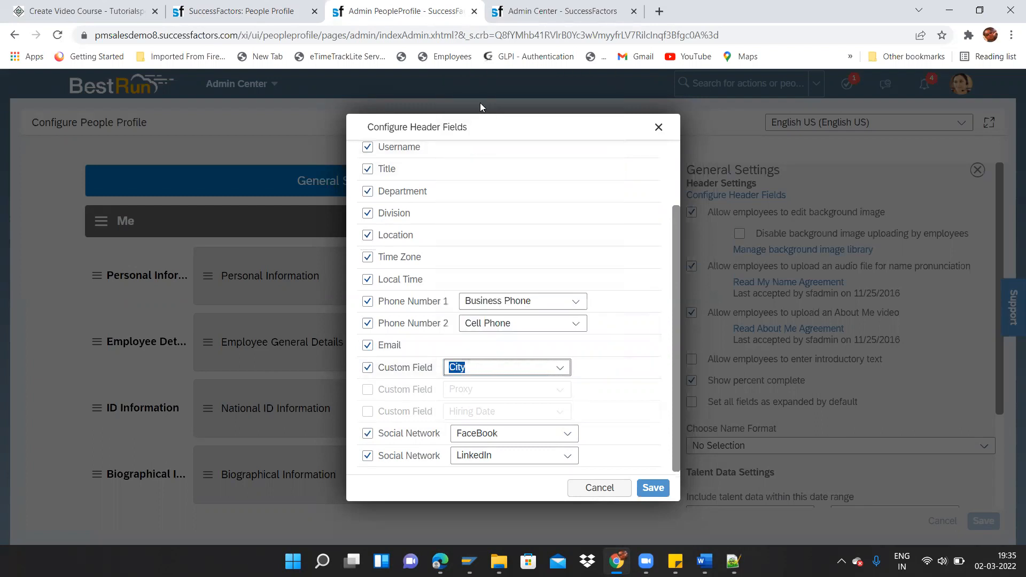
{"action": "left_click", "coordinate": [369, 390]}
{"action": "left_click", "coordinate": [559, 394]}
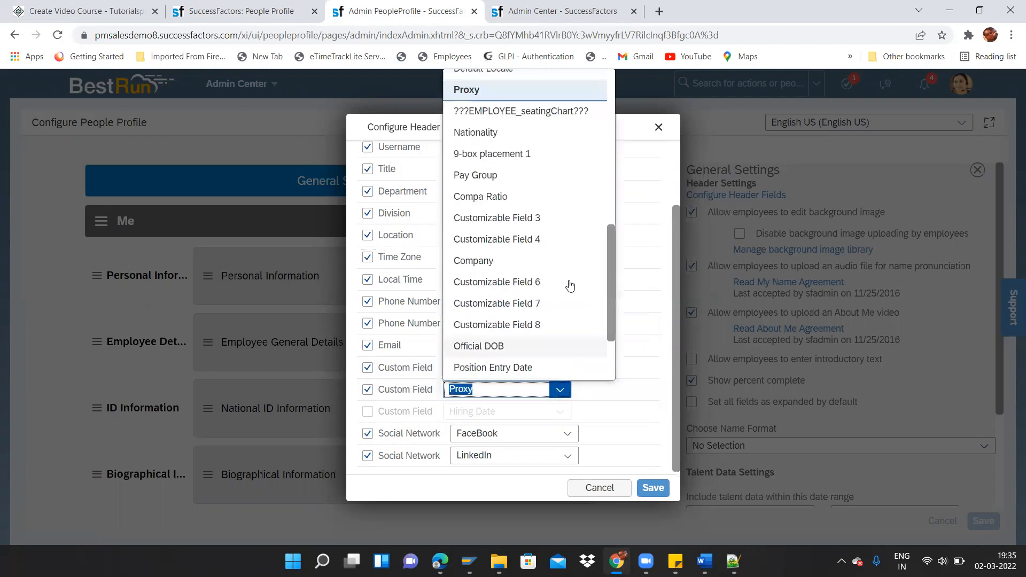
{"action": "left_click_drag", "start_coordinate": [610, 314], "coordinate": [627, 148]}
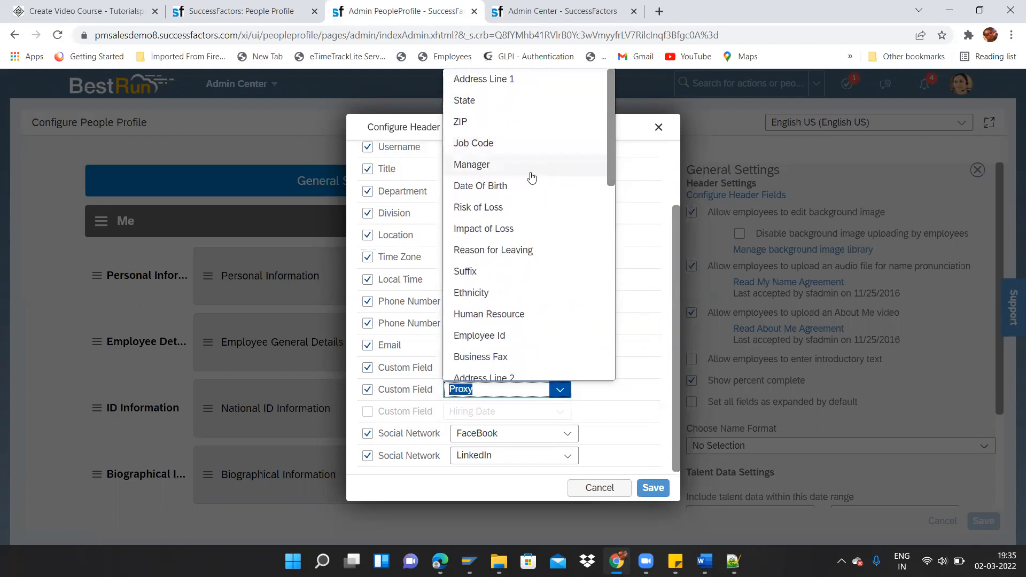
{"action": "left_click", "coordinate": [515, 186]}
- Enable the third custom header field, set it to Manager and save the header fields
{"action": "left_click", "coordinate": [368, 414]}
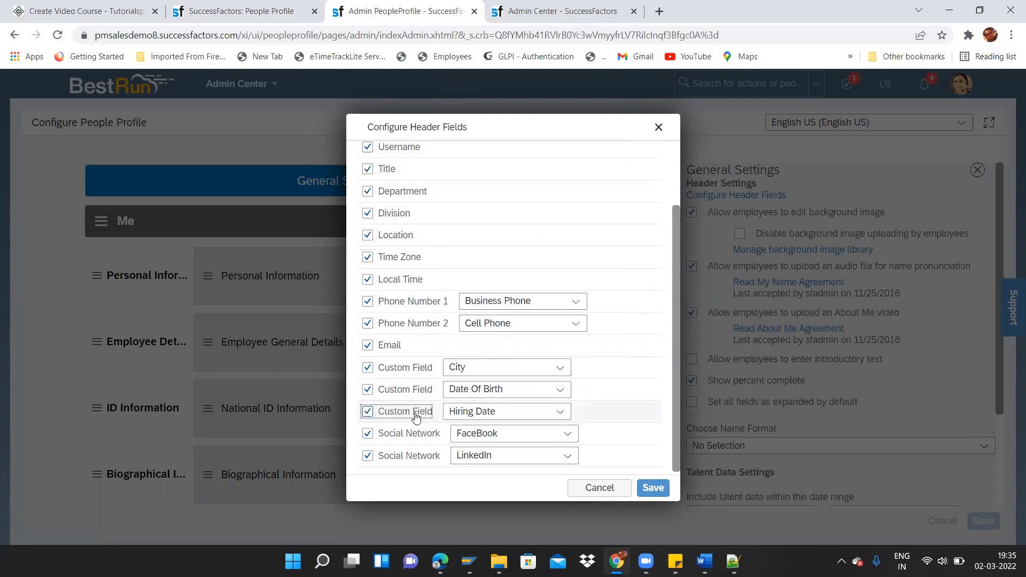
{"action": "left_click", "coordinate": [560, 412]}
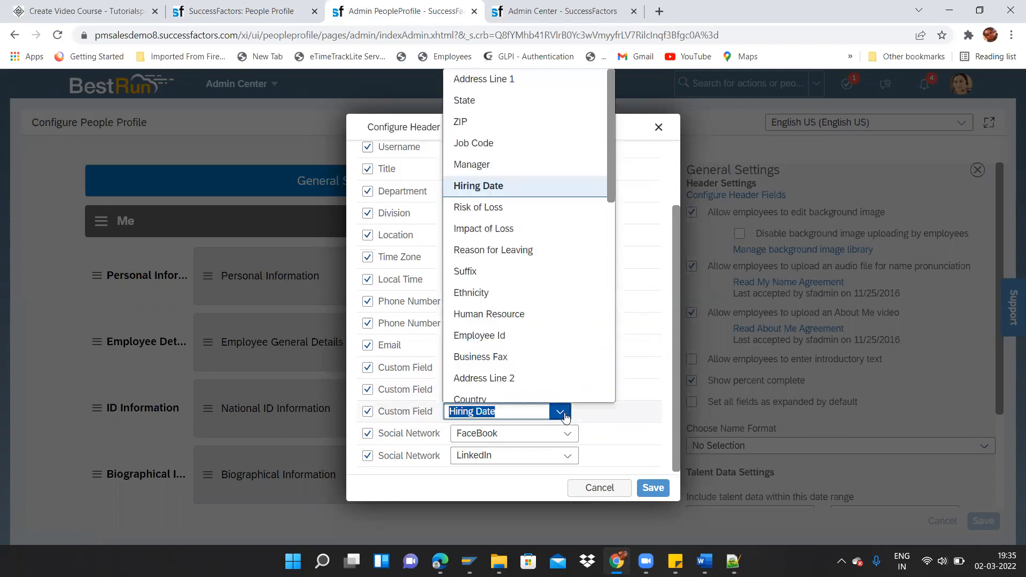
{"action": "left_click", "coordinate": [486, 164]}
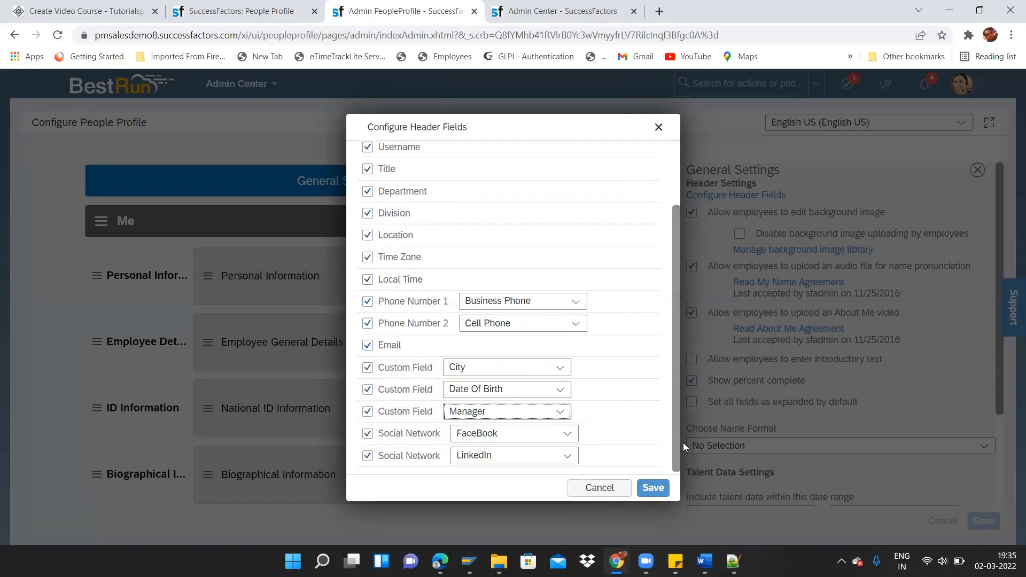
{"action": "left_click", "coordinate": [649, 490]}
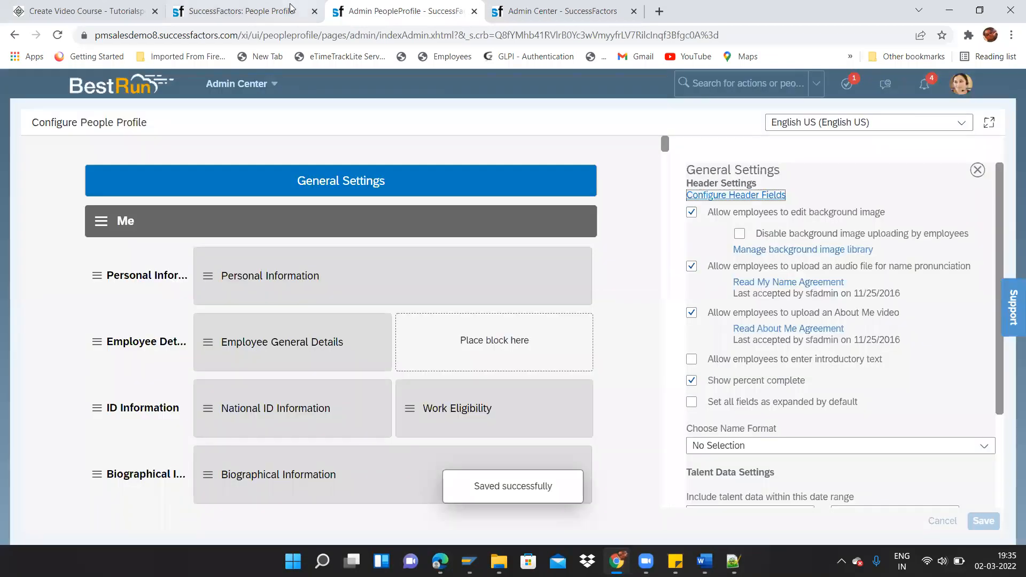
- Reload the employee profile page to check the header's restored and custom fields
{"action": "left_click", "coordinate": [242, 11]}
{"action": "left_click", "coordinate": [295, 37]}
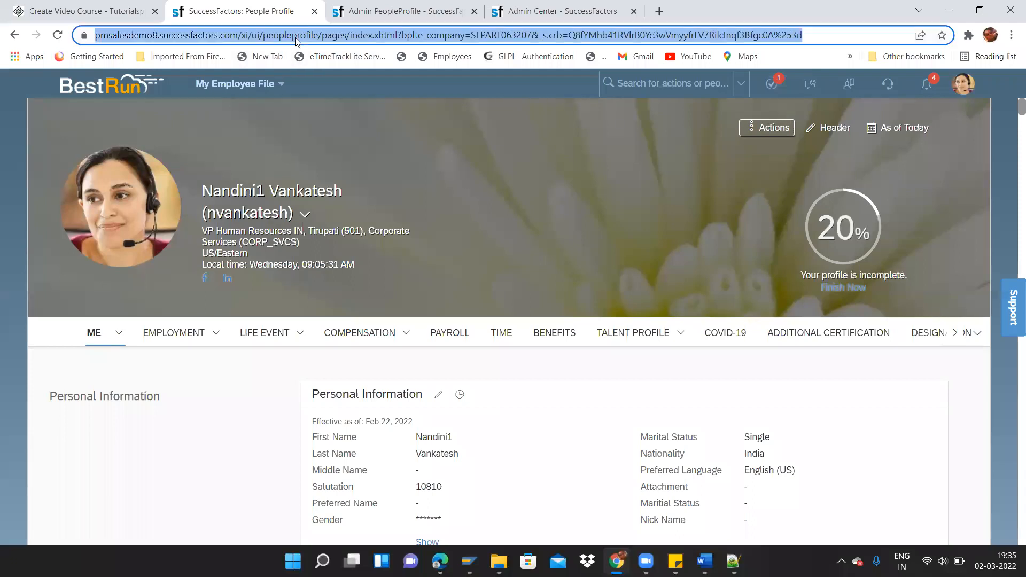
{"action": "key", "text": "Return"}
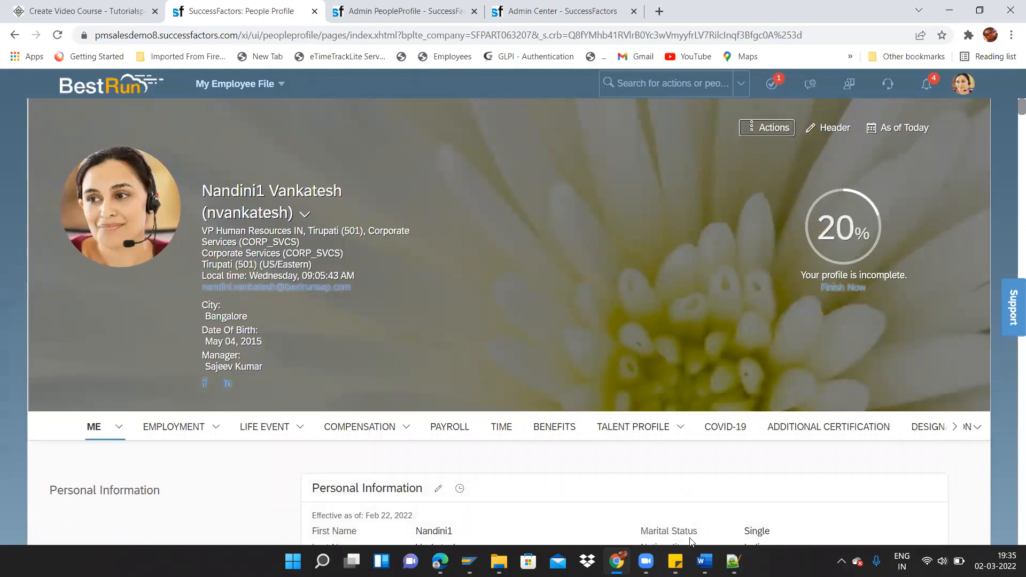
{"action": "left_click", "coordinate": [675, 484]}
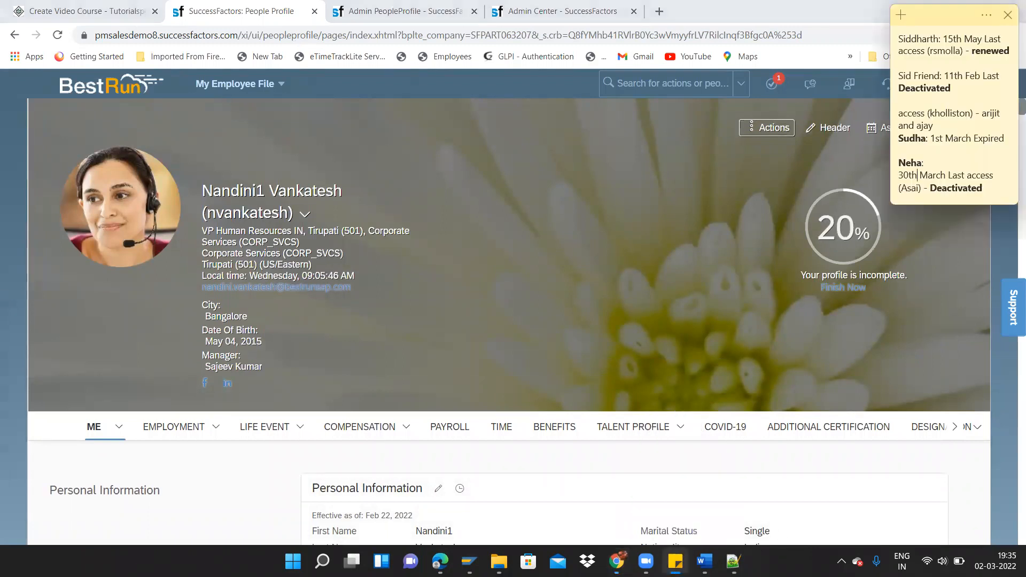
{"action": "left_click", "coordinate": [675, 561]}
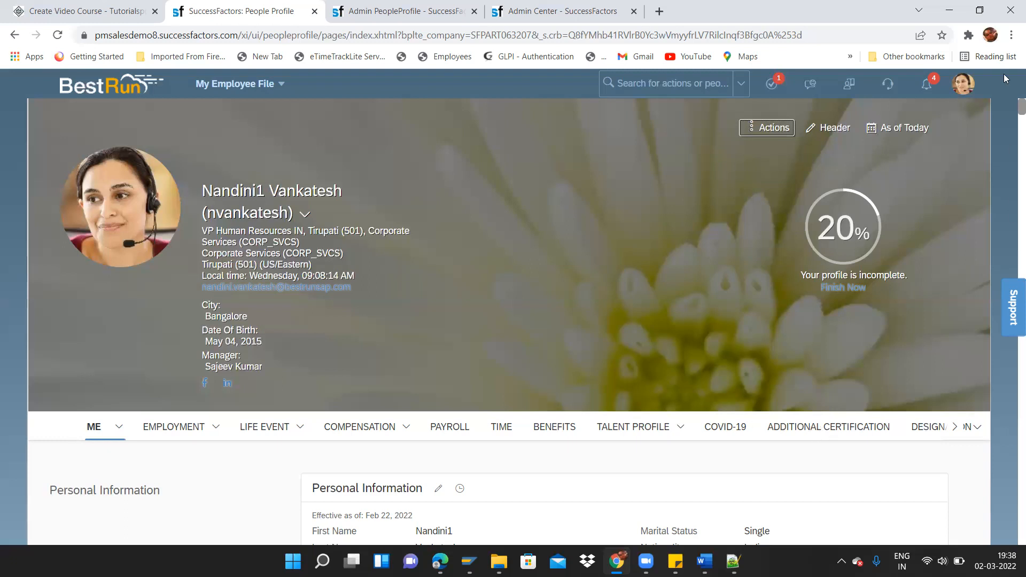
- Check the custom fields in the employee profile header, highlighting the manager entry
{"action": "scroll", "coordinate": [1011, 110], "scroll_direction": "down", "scroll_amount": 1}
{"action": "scroll", "coordinate": [1011, 111], "scroll_direction": "up", "scroll_amount": 1}
{"action": "left_click_drag", "start_coordinate": [204, 367], "coordinate": [283, 365]}
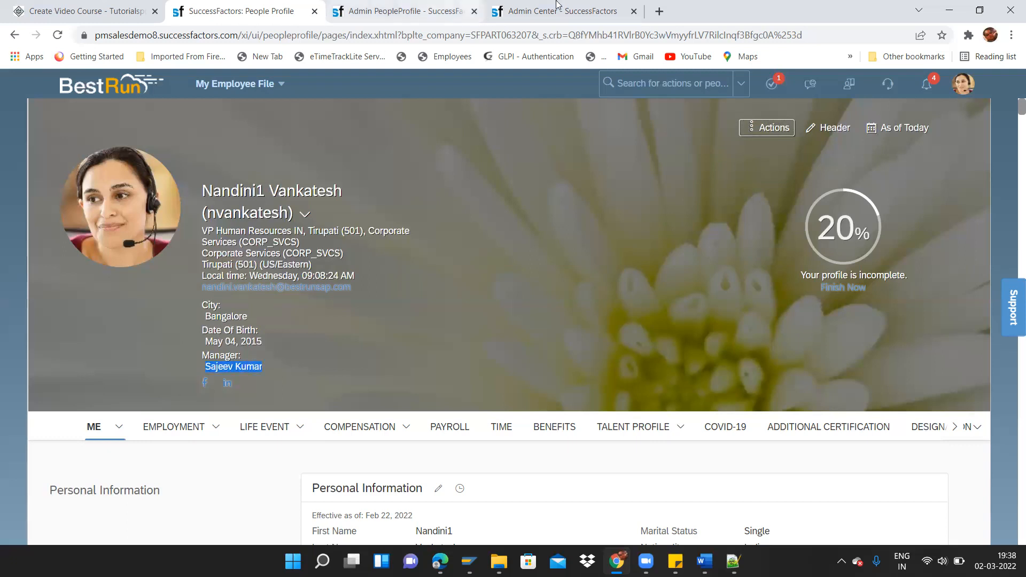
- Disable the City, Date Of Birth and Manager custom fields in the People Profile header configuration and save
{"action": "left_click", "coordinate": [425, 19]}
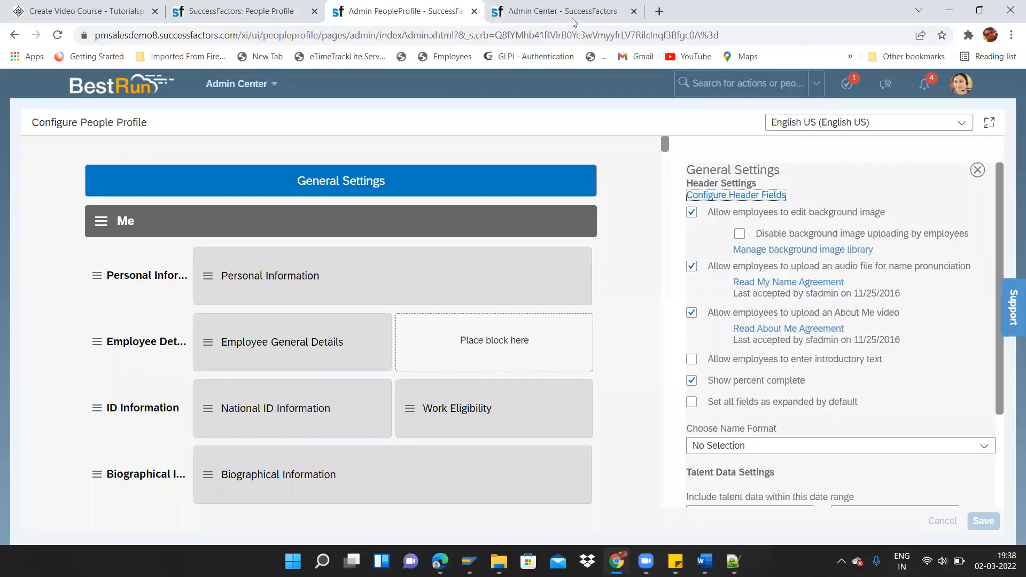
{"action": "left_click", "coordinate": [715, 196]}
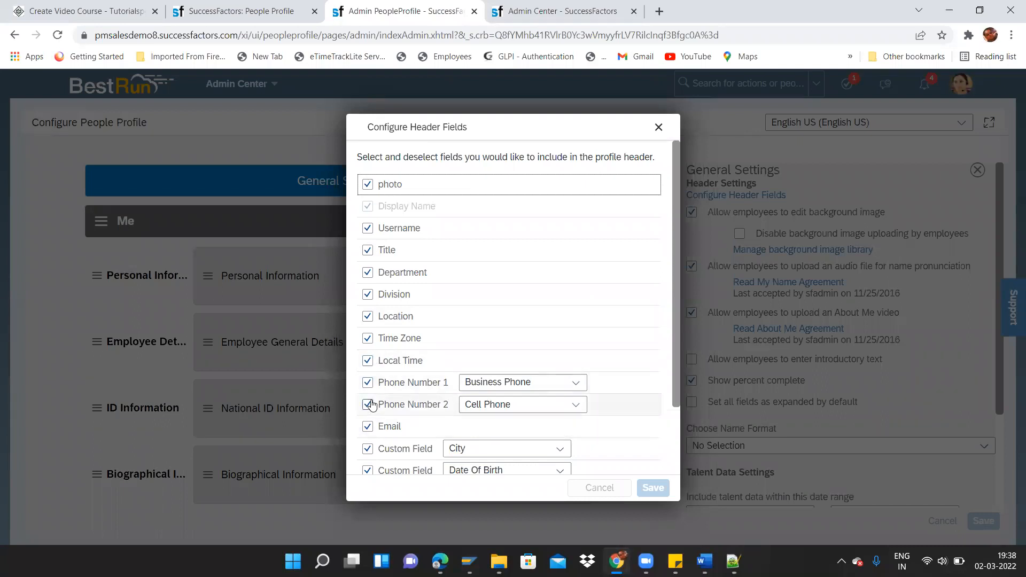
{"action": "left_click", "coordinate": [367, 449]}
{"action": "left_click", "coordinate": [367, 471]}
{"action": "left_click_drag", "start_coordinate": [673, 384], "coordinate": [672, 416]}
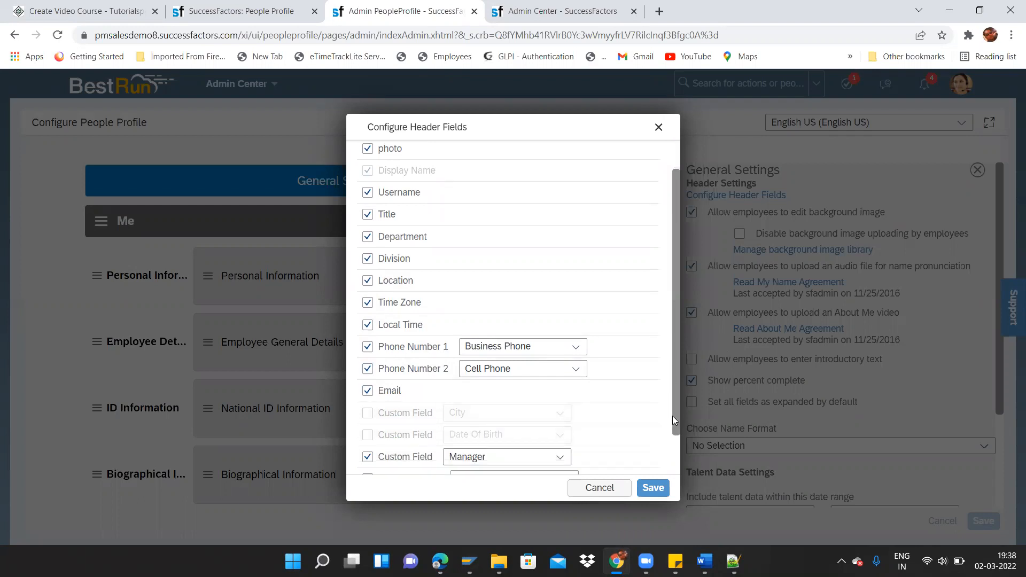
{"action": "left_click", "coordinate": [367, 456]}
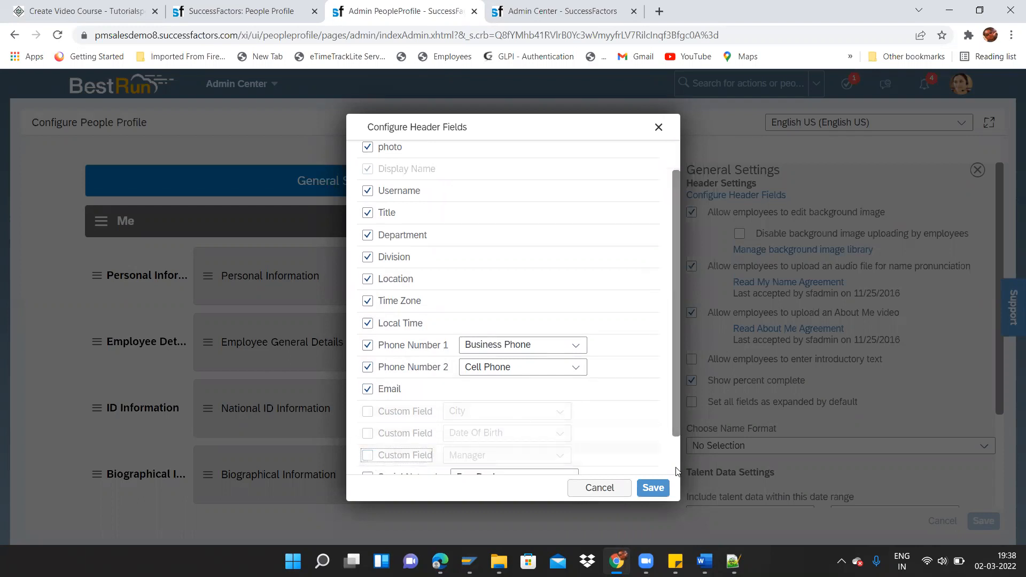
{"action": "left_click", "coordinate": [658, 487]}
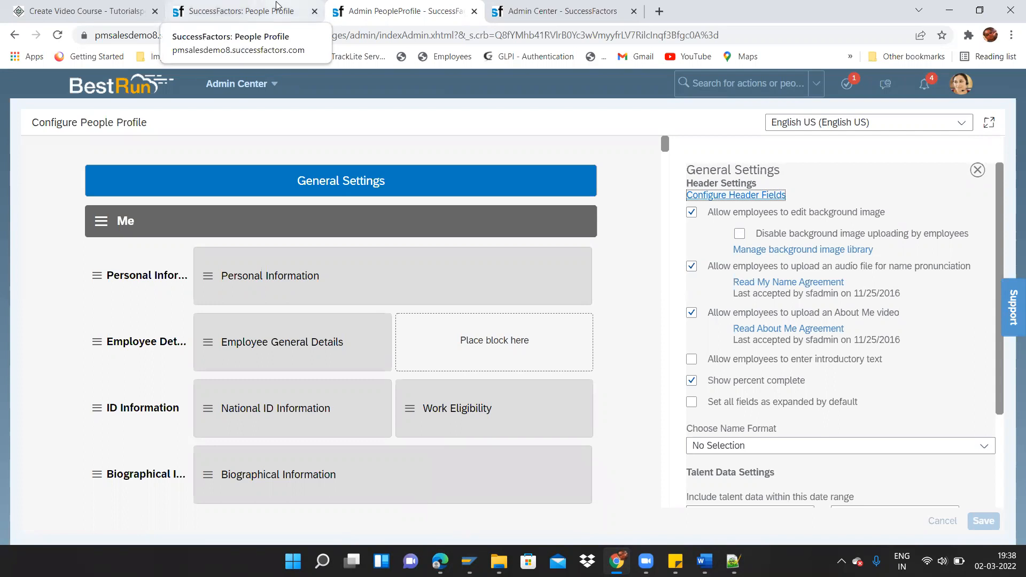
- Reload the employee profile page and check the header and personal information without the custom fields
{"action": "left_click", "coordinate": [249, 11]}
{"action": "left_click", "coordinate": [456, 38]}
{"action": "key", "text": "Return"}
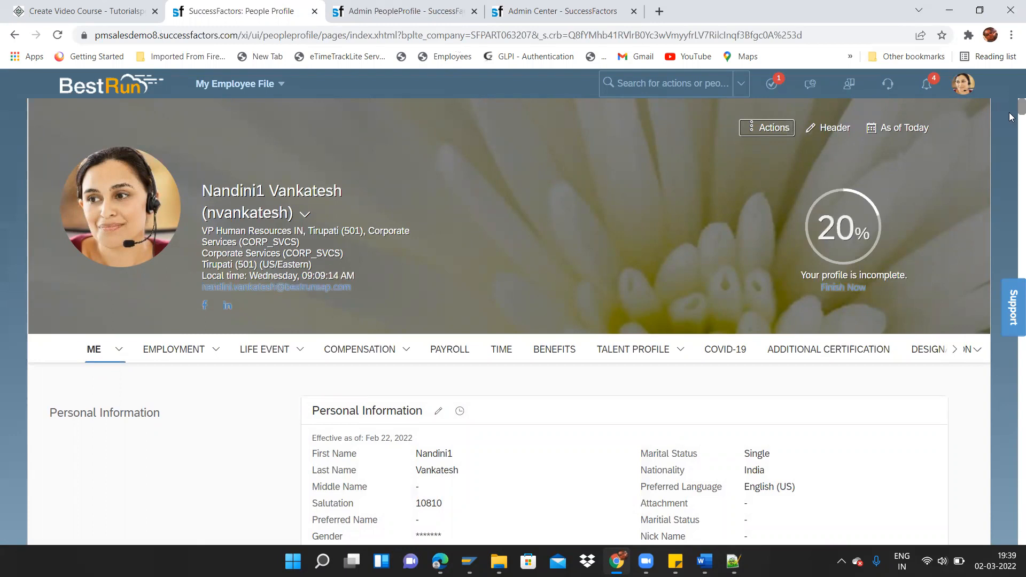
{"action": "scroll", "coordinate": [1011, 114], "scroll_direction": "down", "scroll_amount": 4}
{"action": "scroll", "coordinate": [1011, 107], "scroll_direction": "up", "scroll_amount": 4}
{"action": "left_click", "coordinate": [426, 10]}
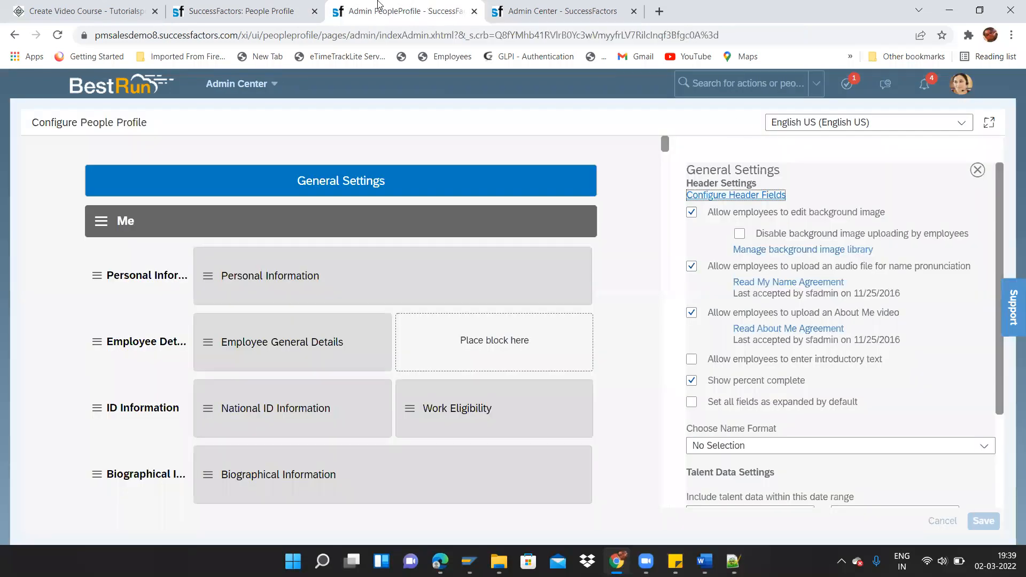
{"action": "left_click", "coordinate": [283, 10]}
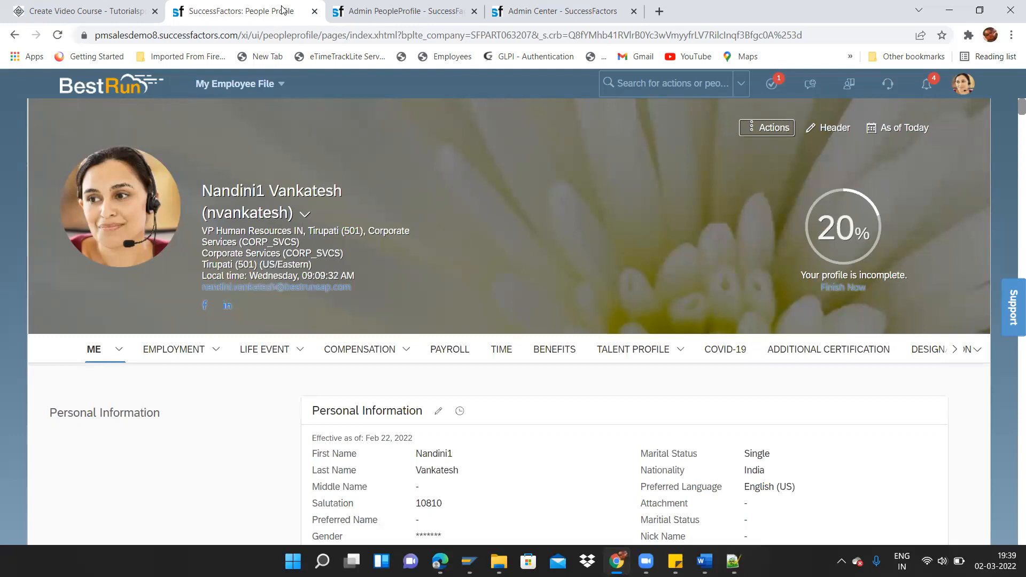
- Duplicate the employee profile tab, search it for "permission role" and start a new role from the Permission Role List
{"action": "right_click", "coordinate": [284, 10]}
{"action": "left_click", "coordinate": [329, 105]}
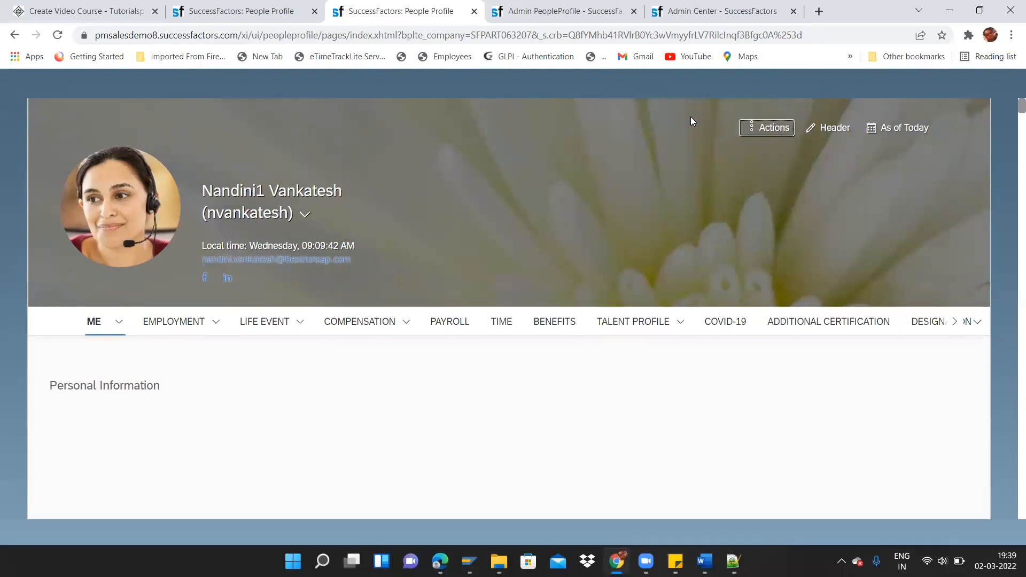
{"action": "left_click", "coordinate": [679, 87]}
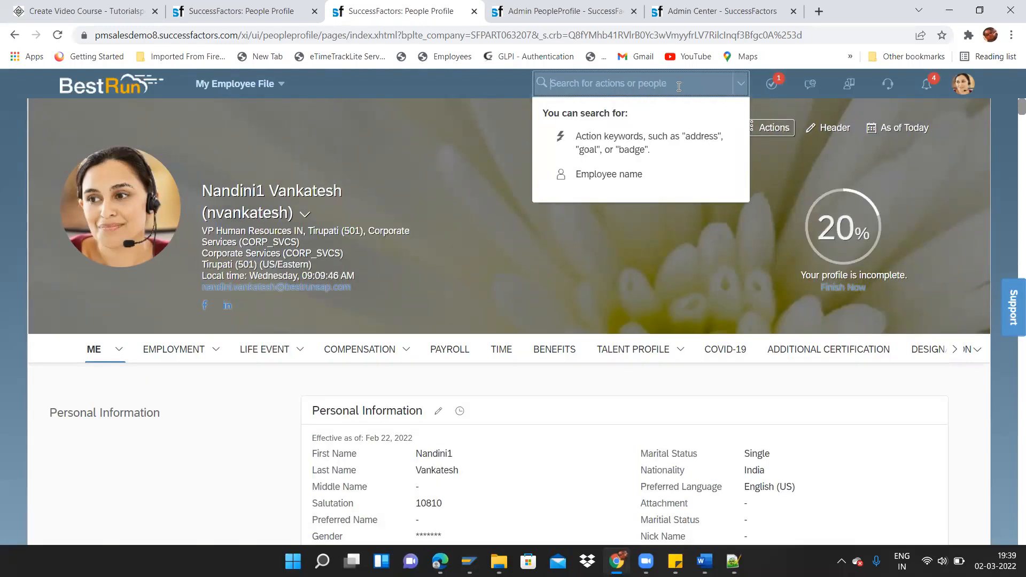
{"action": "type", "text": "permission role"}
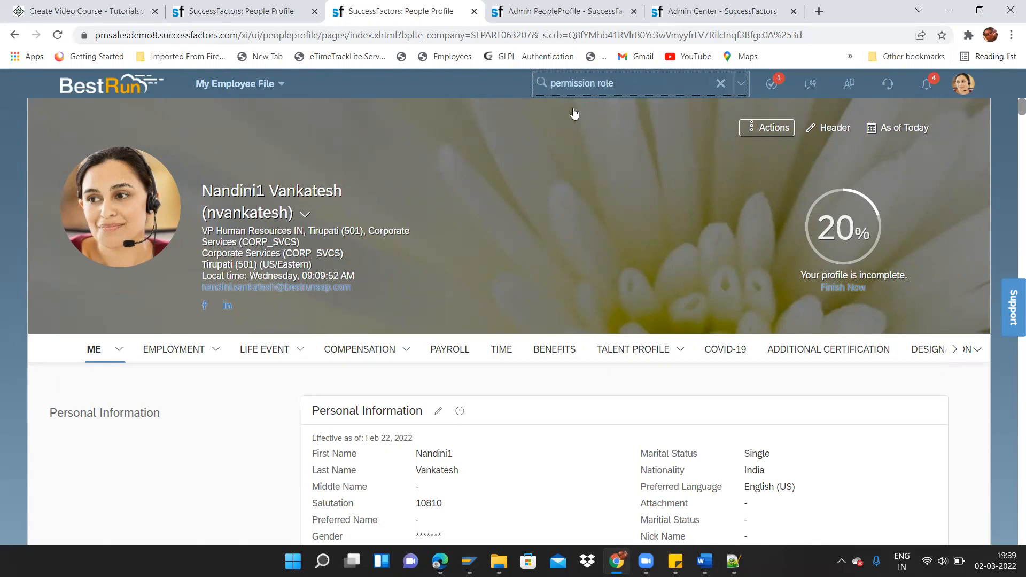
{"action": "left_click", "coordinate": [607, 171]}
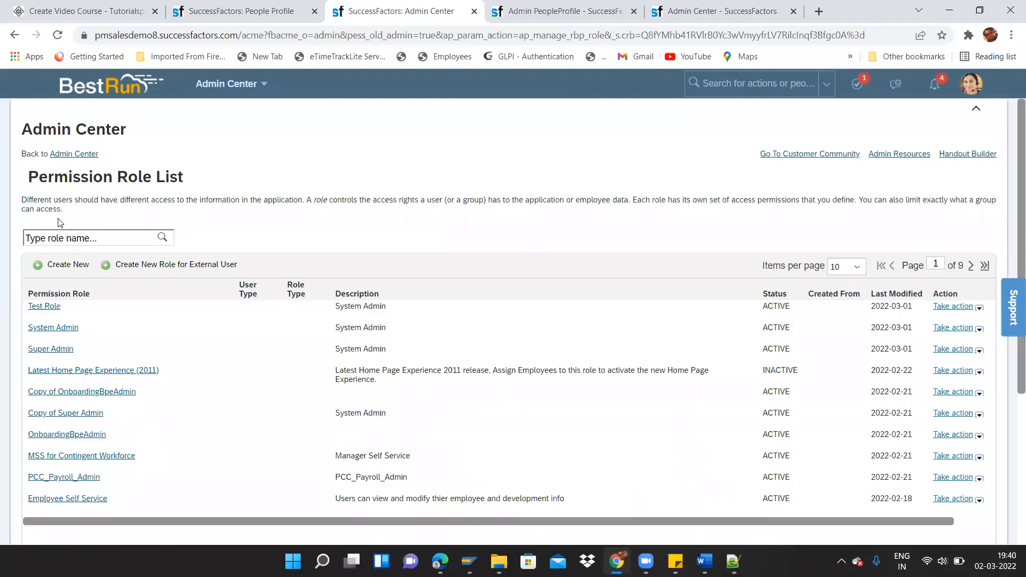
{"action": "left_click", "coordinate": [57, 267]}
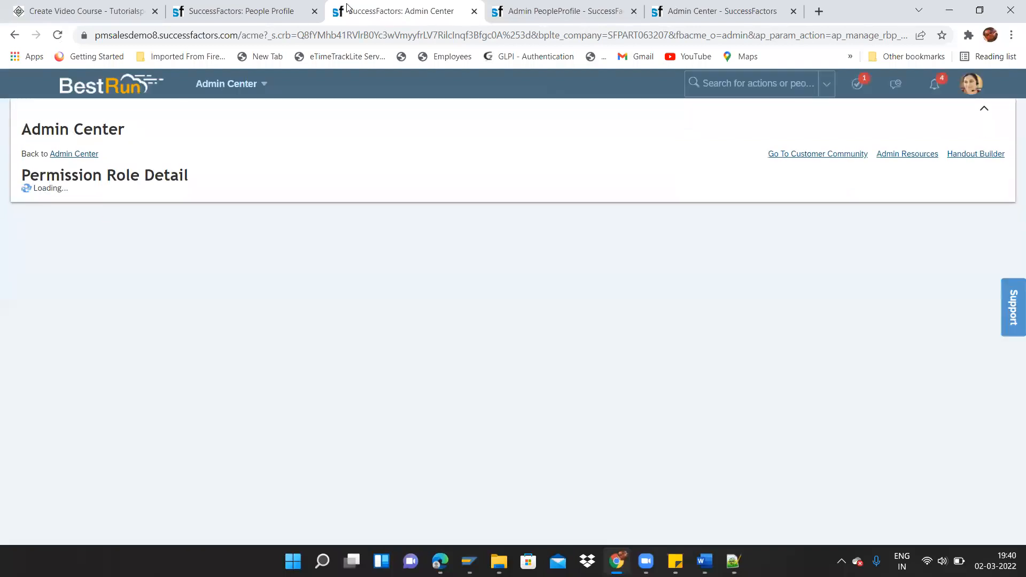
- Review the employee profile header and the enabled fields in the header field configuration
{"action": "left_click", "coordinate": [283, 9]}
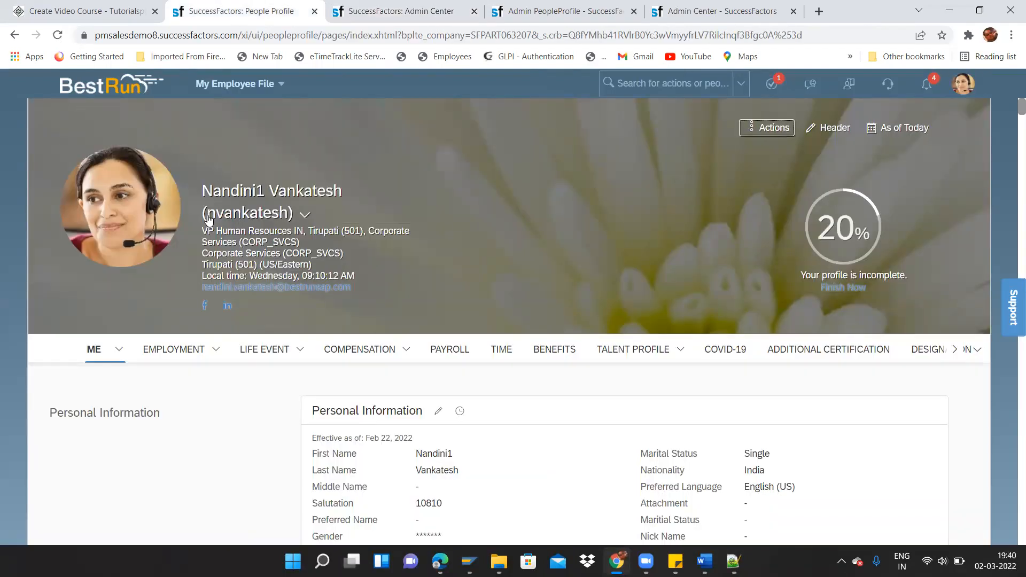
{"action": "left_click", "coordinate": [604, 12]}
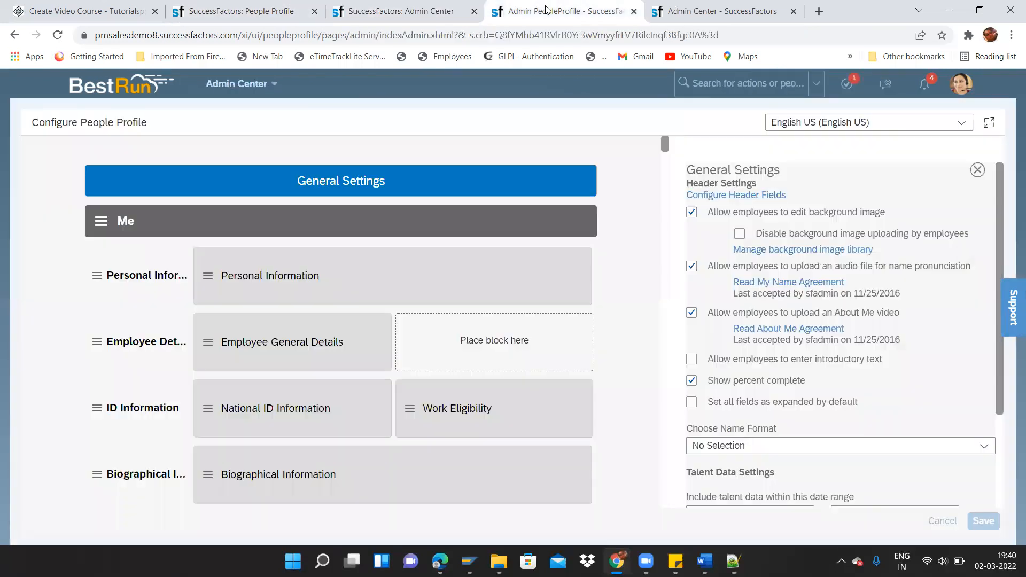
{"action": "left_click", "coordinate": [732, 196]}
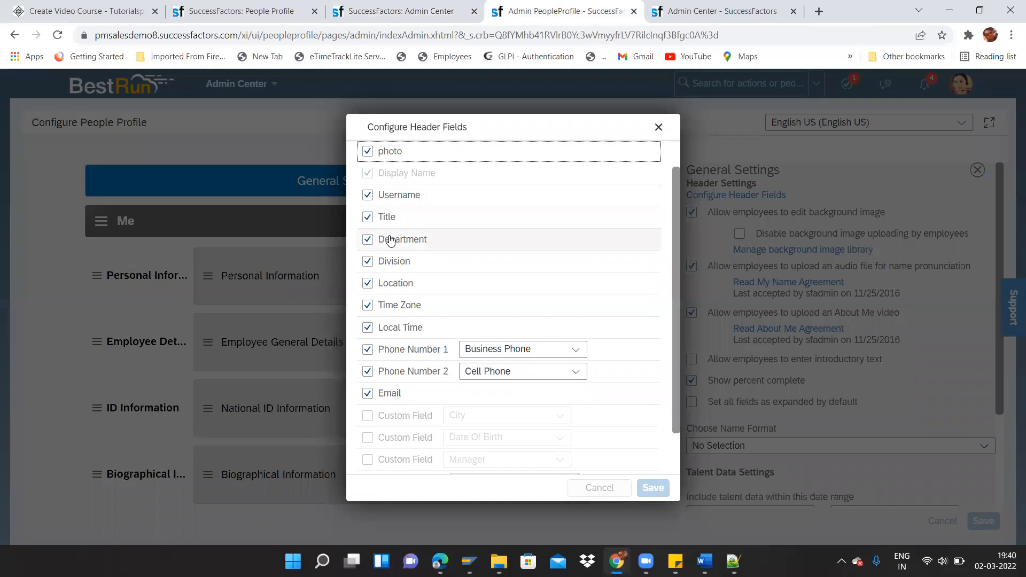
{"action": "key", "text": "alt+Tab"}
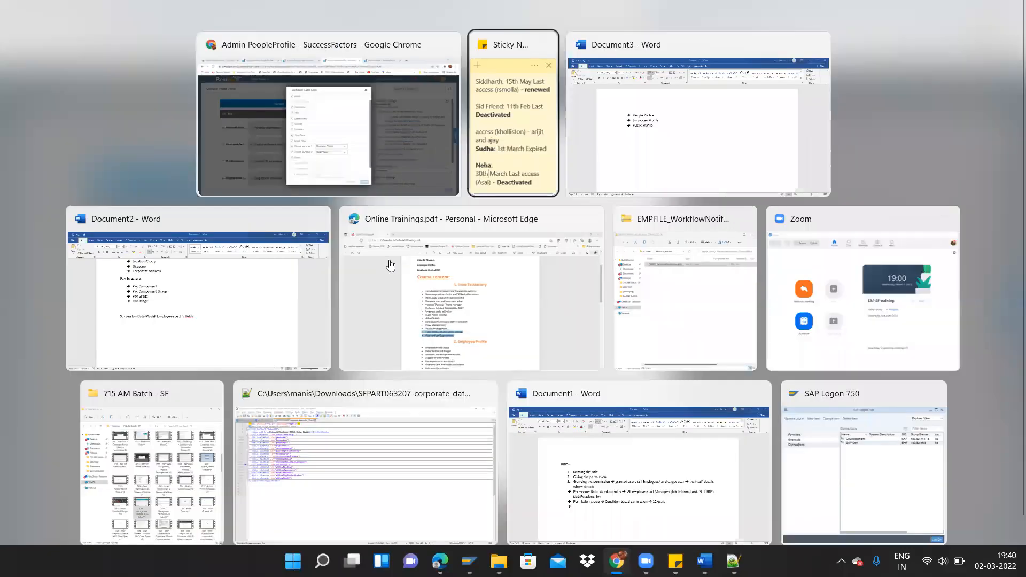
{"action": "key", "text": "alt+Tab"}
{"action": "left_click", "coordinate": [409, 51]}
- Open the new role's permission settings and display the Employee Data permissions
{"action": "left_click", "coordinate": [406, 10]}
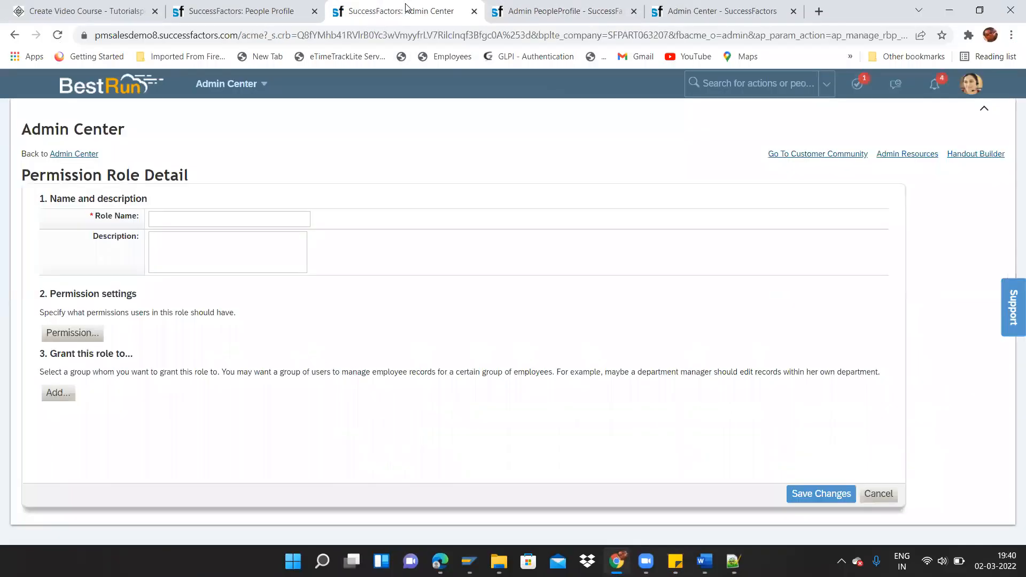
{"action": "left_click", "coordinate": [69, 335]}
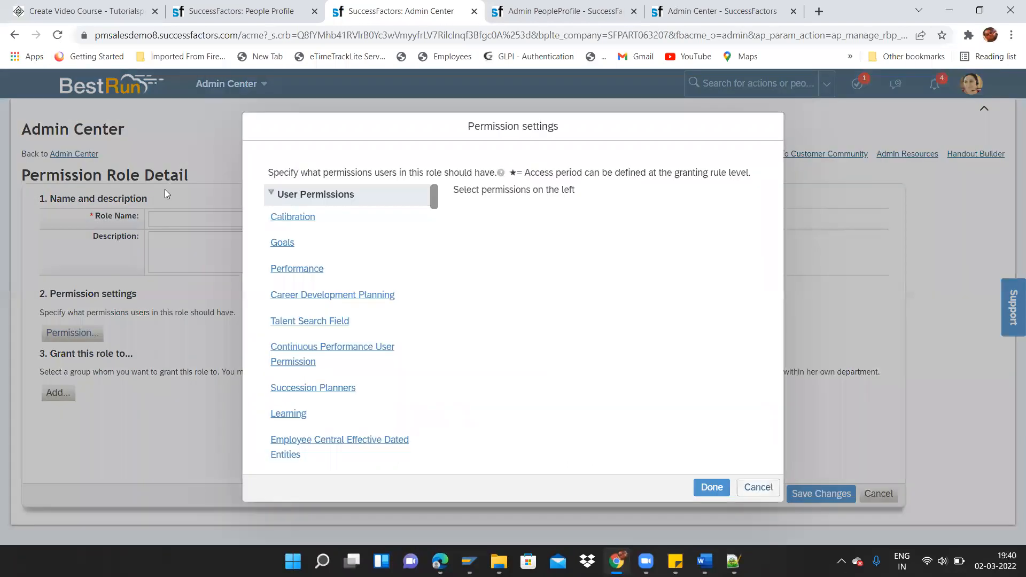
{"action": "left_click_drag", "start_coordinate": [436, 198], "coordinate": [433, 247]}
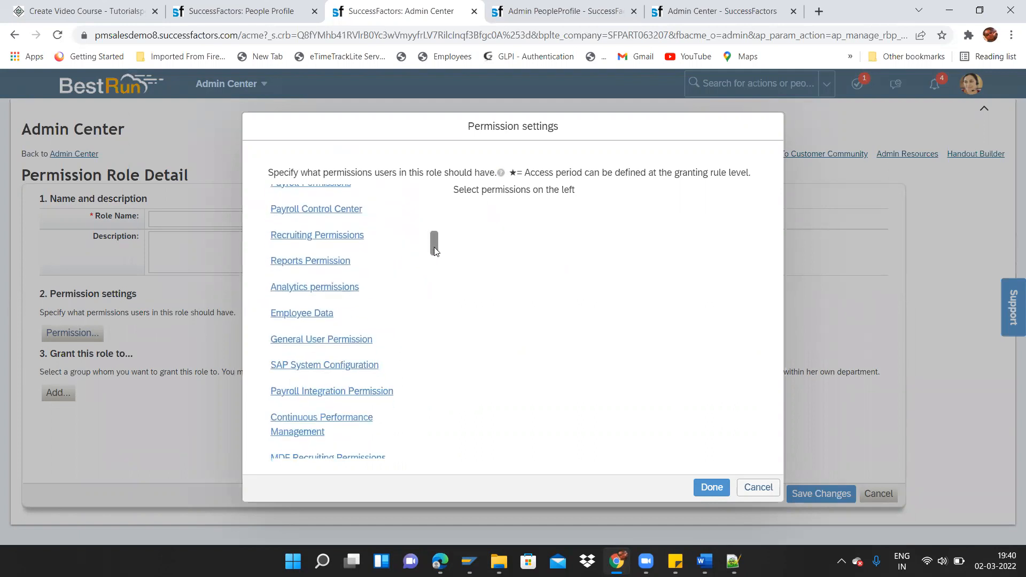
{"action": "left_click", "coordinate": [325, 315]}
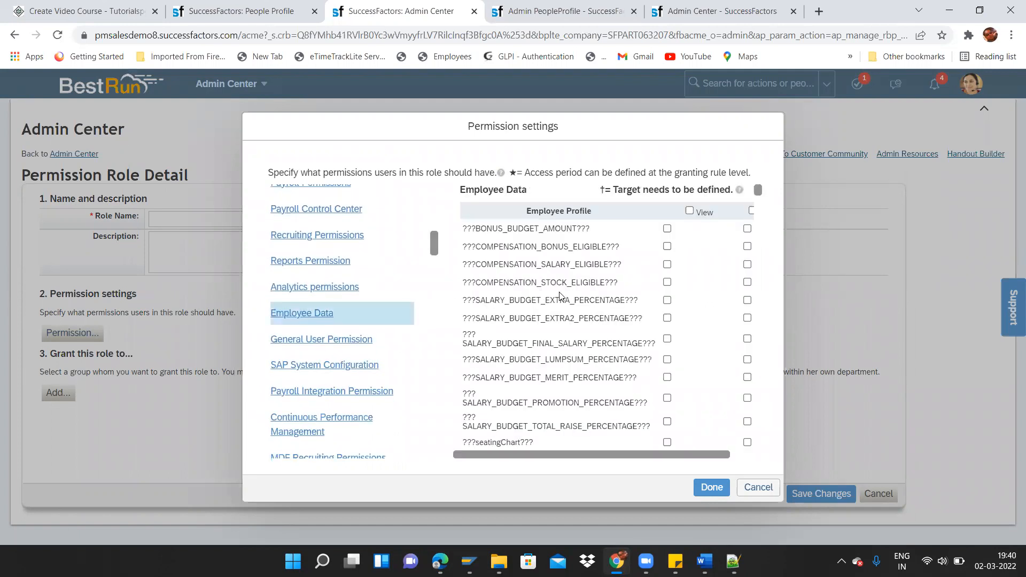
- Find Username in the Employee Data permissions and grant View and Edit access to it
{"action": "key", "text": "ctrl+f"}
{"action": "type", "text": "userna"}
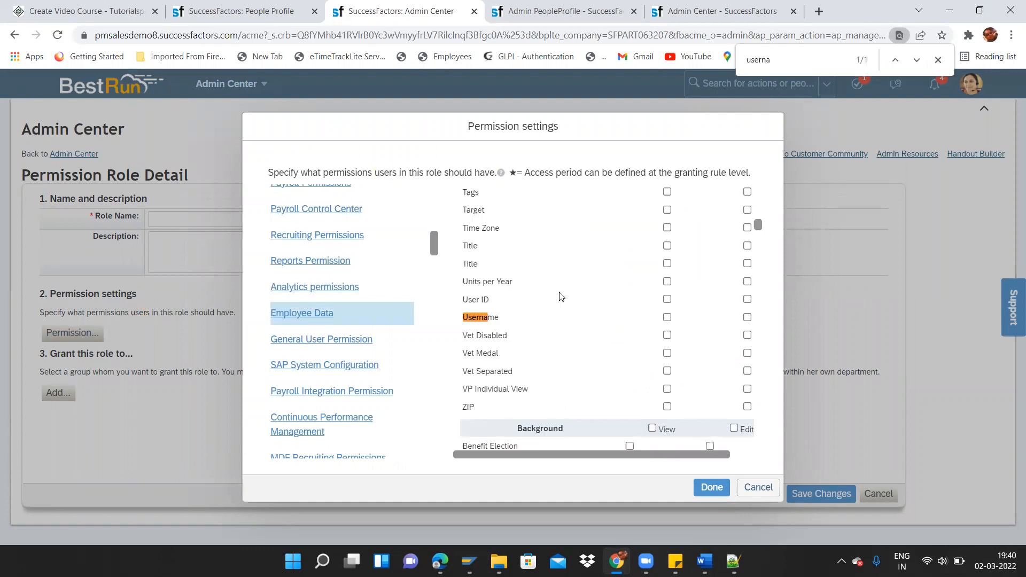
{"action": "left_click", "coordinate": [667, 318]}
{"action": "left_click", "coordinate": [747, 318]}
- Look up the next enabled header field, find both Title entries in Employee Data and grant them View and Edit access
{"action": "key", "text": "alt+Tab"}
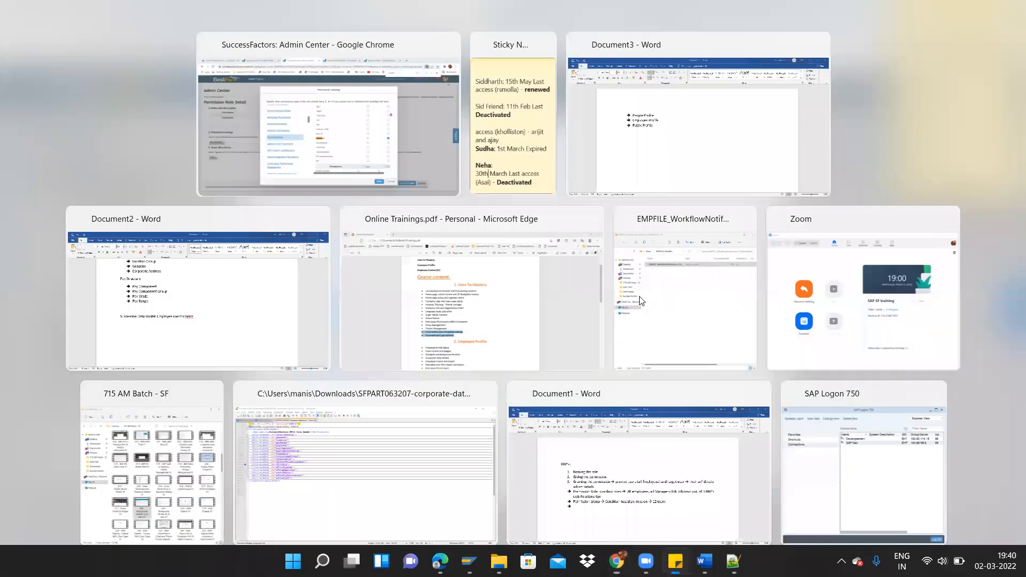
{"action": "key", "text": "alt+Tab"}
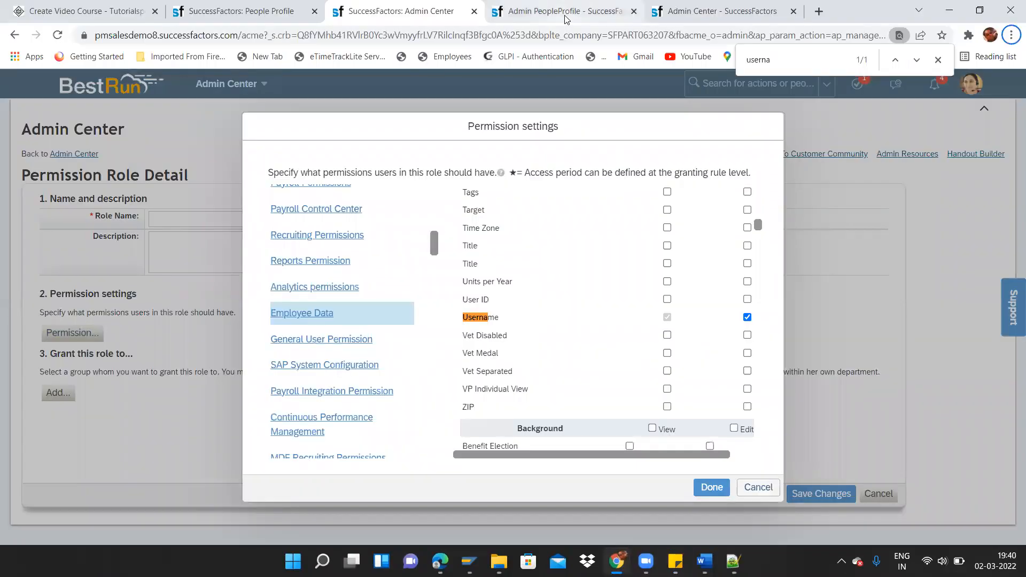
{"action": "left_click", "coordinate": [566, 16]}
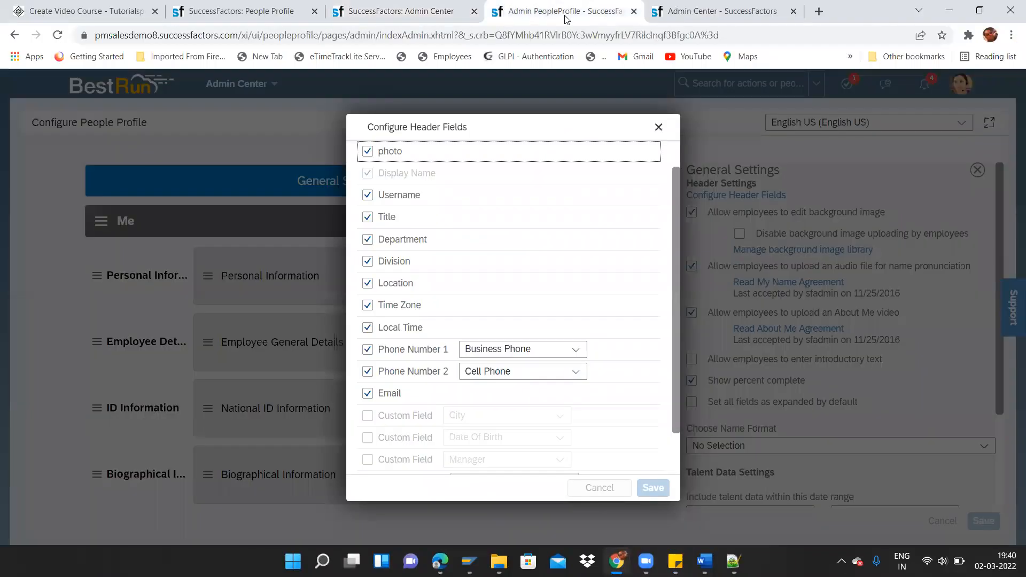
{"action": "left_click", "coordinate": [417, 15]}
{"action": "key", "text": "ctrl+f"}
{"action": "type", "text": "title"}
{"action": "key", "text": "Return"}
{"action": "key", "text": "Return"}
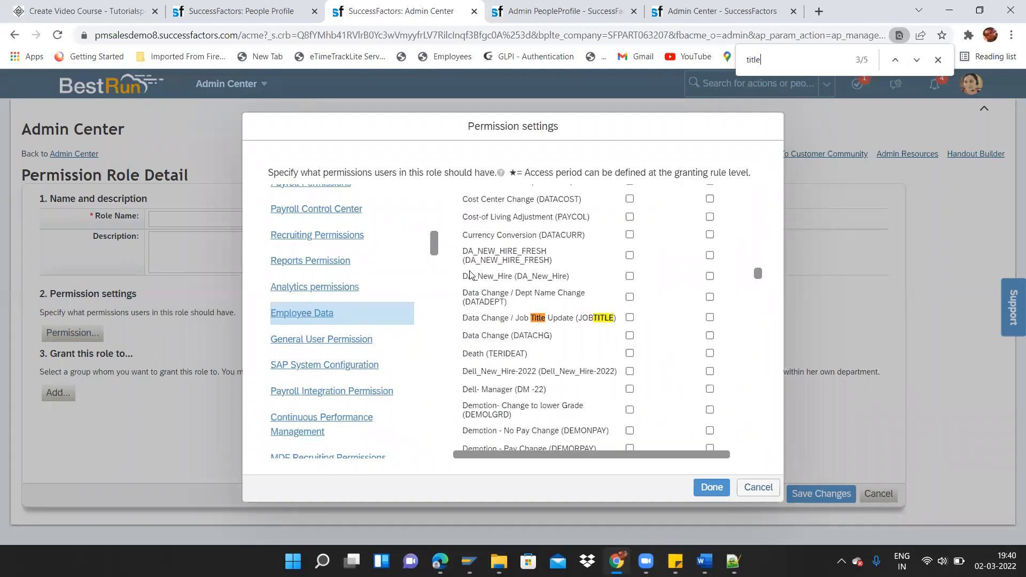
{"action": "key", "text": "Return"}
{"action": "key", "text": "Return"}
{"action": "key", "text": "Return"}
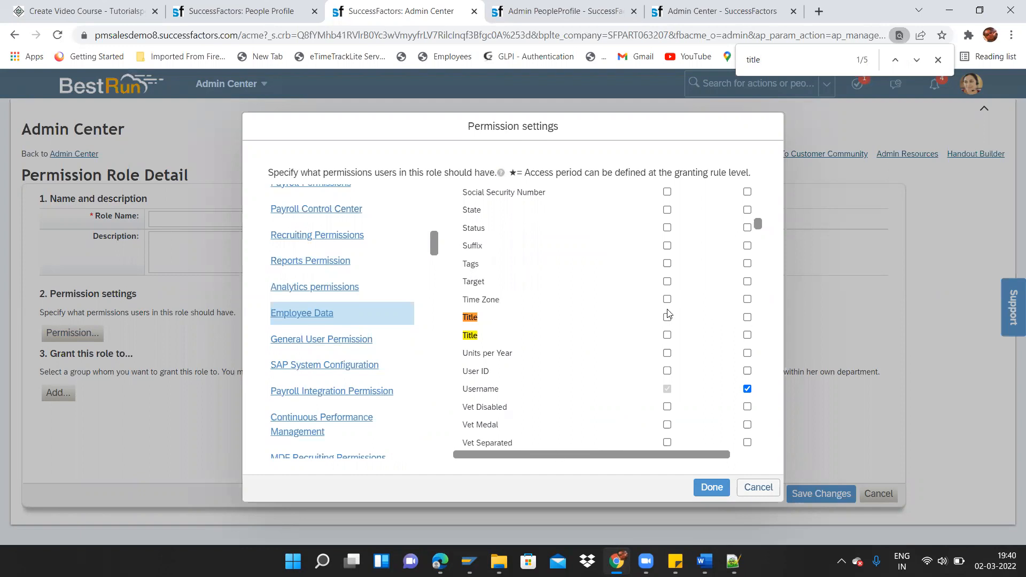
{"action": "left_click", "coordinate": [666, 335]}
{"action": "left_click", "coordinate": [667, 317]}
{"action": "left_click", "coordinate": [747, 317]}
{"action": "left_click", "coordinate": [747, 335]}
- Find Department in the Employee Data permissions and grant Edit access to it
{"action": "key", "text": "ctrl+f"}
{"action": "type", "text": "department"}
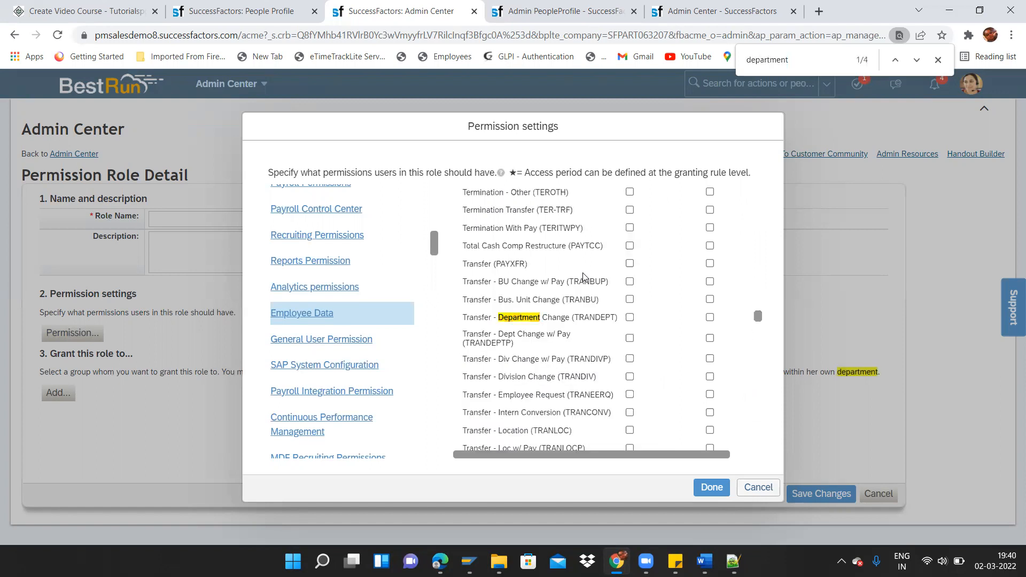
{"action": "key", "text": "shift+Return"}
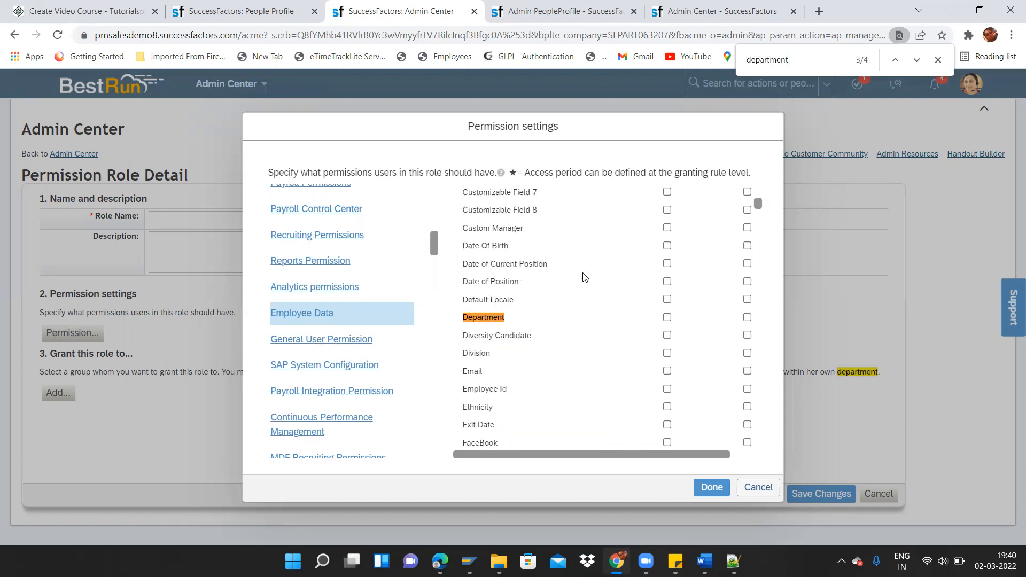
{"action": "left_click", "coordinate": [747, 317]}
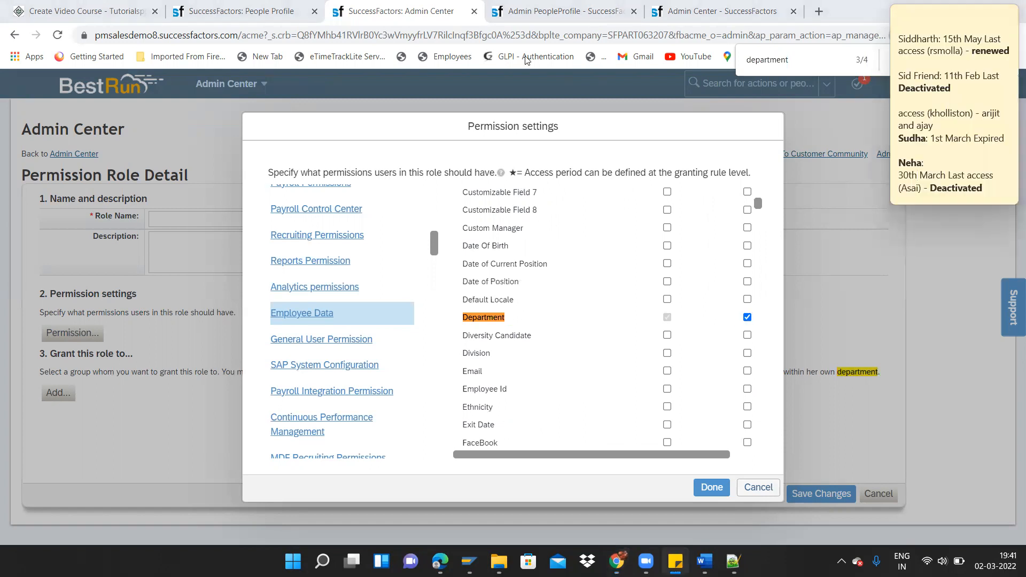
- Check the enabled header fields, find Business Phone in the Employee Data permissions and grant Edit access to it
{"action": "left_click", "coordinate": [564, 15]}
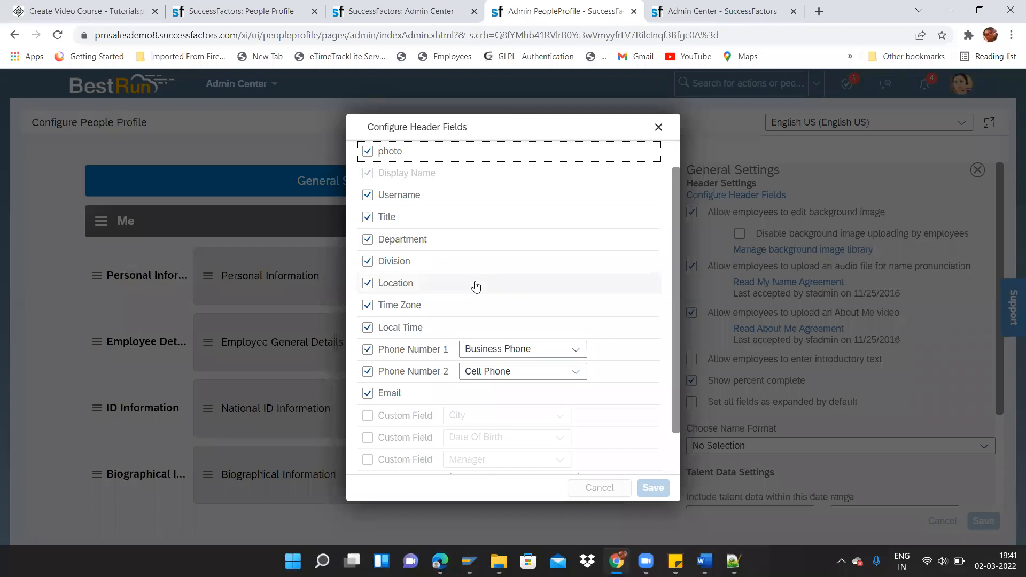
{"action": "key", "text": "alt+Tab"}
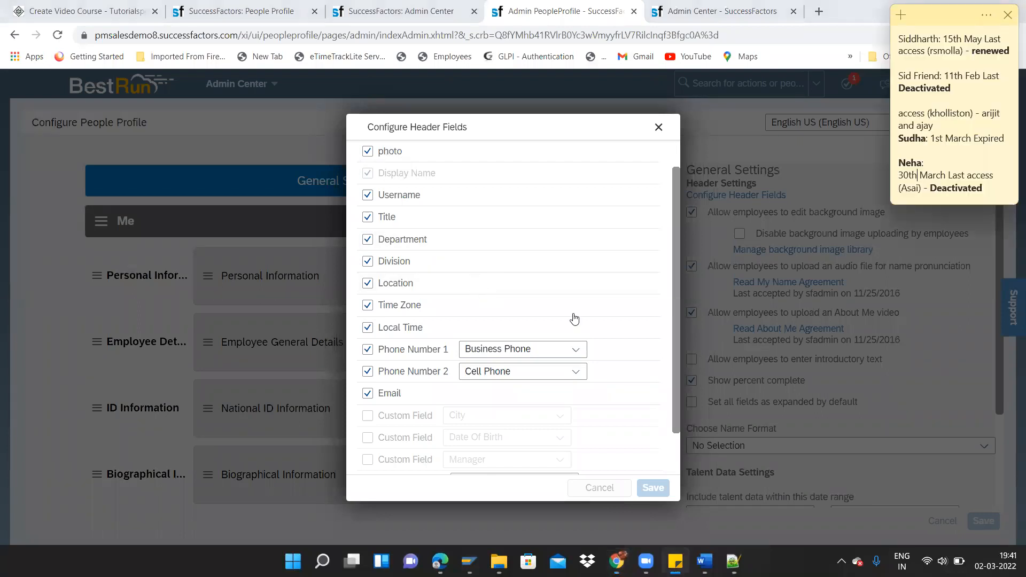
{"action": "key", "text": "ctrl+f"}
{"action": "type", "text": "businme"}
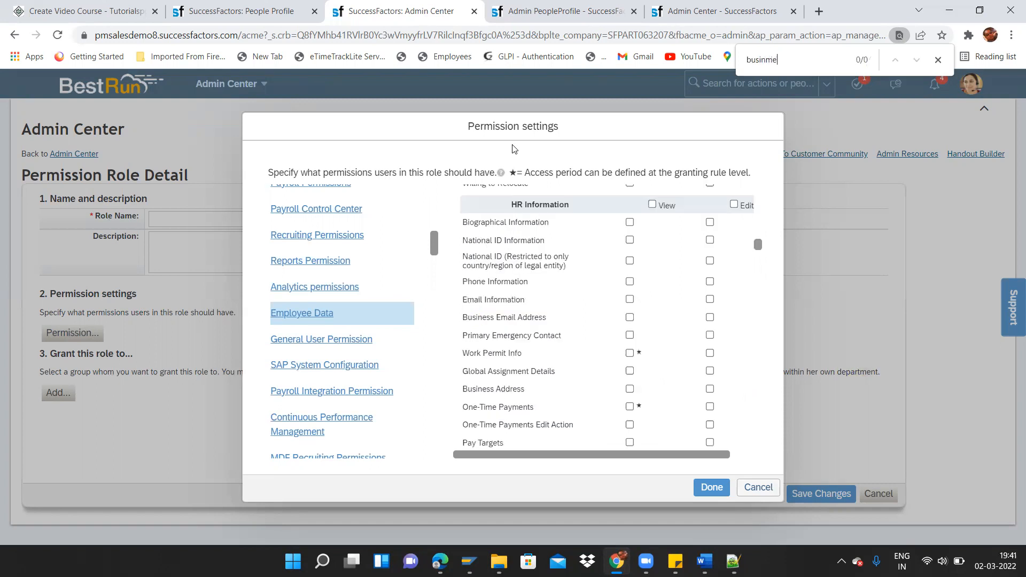
{"action": "key", "text": "BackSpace"}
{"action": "key", "text": "BackSpace"}
{"action": "type", "text": "ess"}
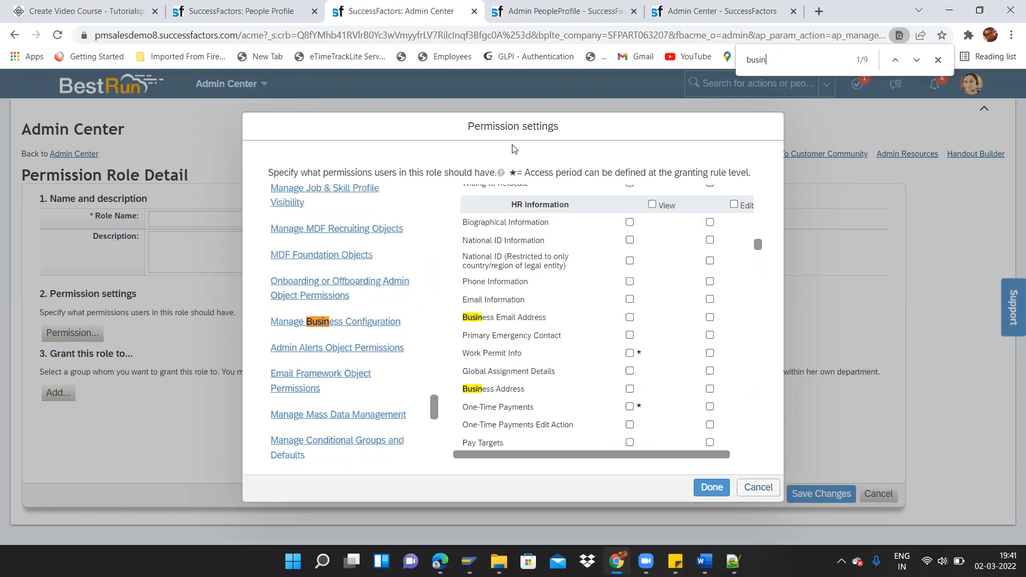
{"action": "type", "text": " p"}
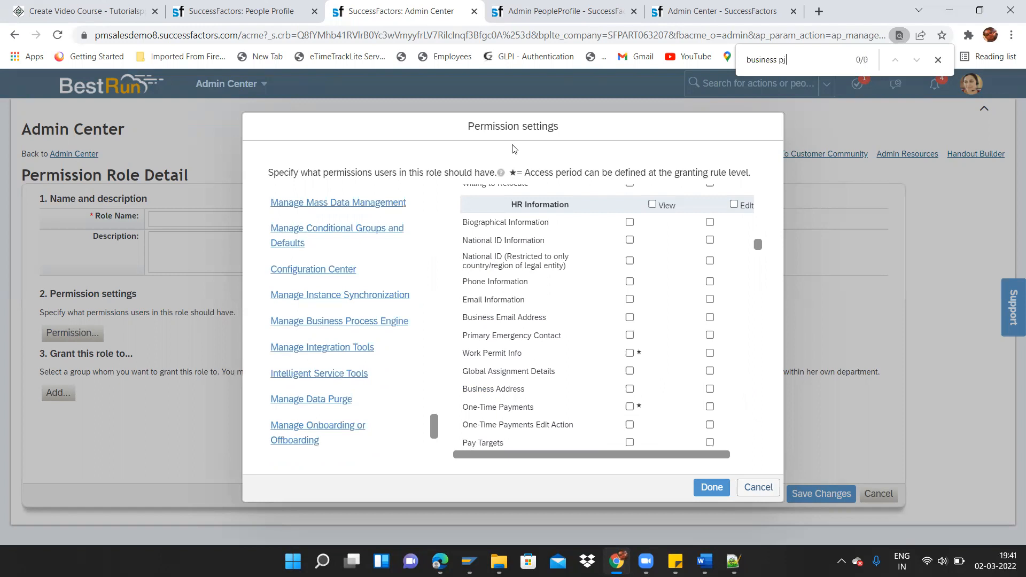
{"action": "type", "text": "hon"}
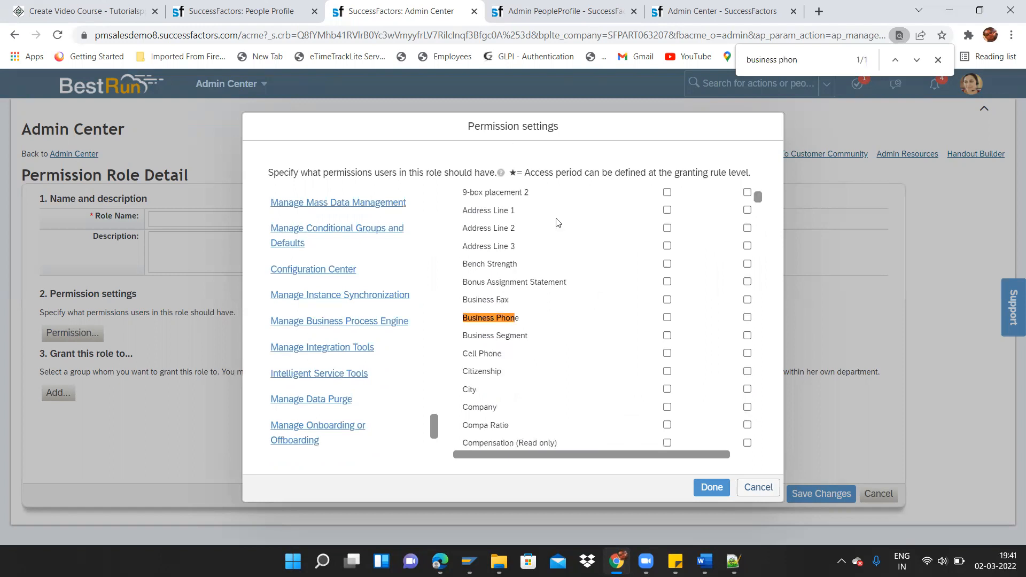
{"action": "left_click", "coordinate": [748, 317]}
- Find Cell Phone in the Employee Data permissions, grant it View and Edit access, and remove the accidentally added bookmark
{"action": "key", "text": "ctrl+f"}
{"action": "type", "text": "cell"}
{"action": "left_click", "coordinate": [667, 353]}
{"action": "left_click", "coordinate": [747, 353]}
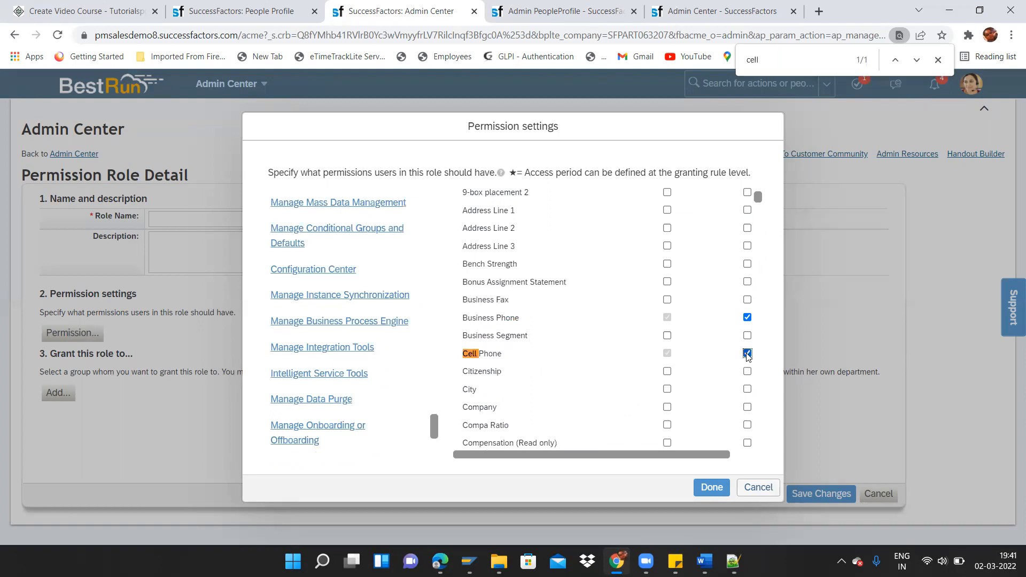
{"action": "key", "text": "ctrl+d"}
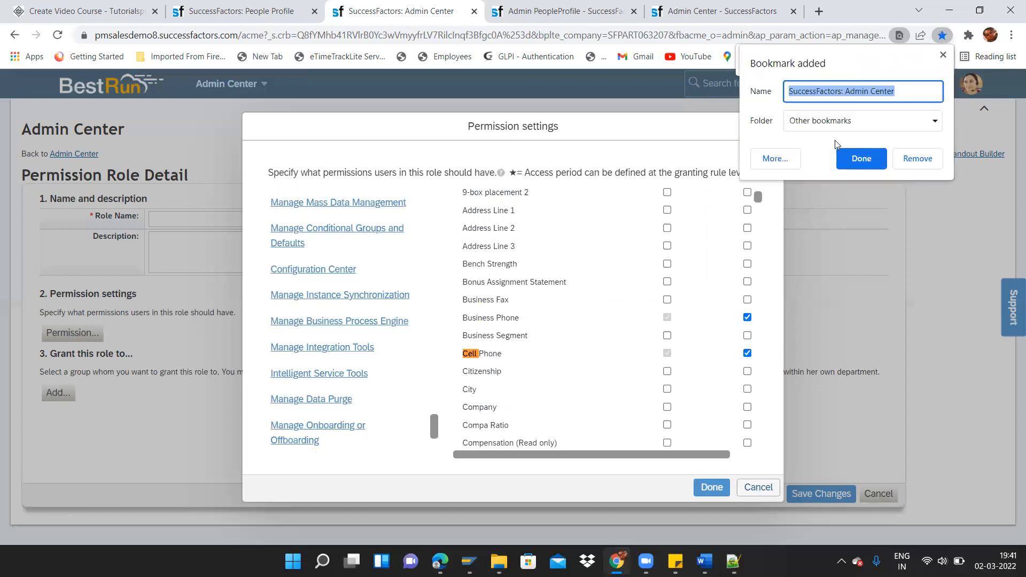
{"action": "left_click", "coordinate": [930, 159]}
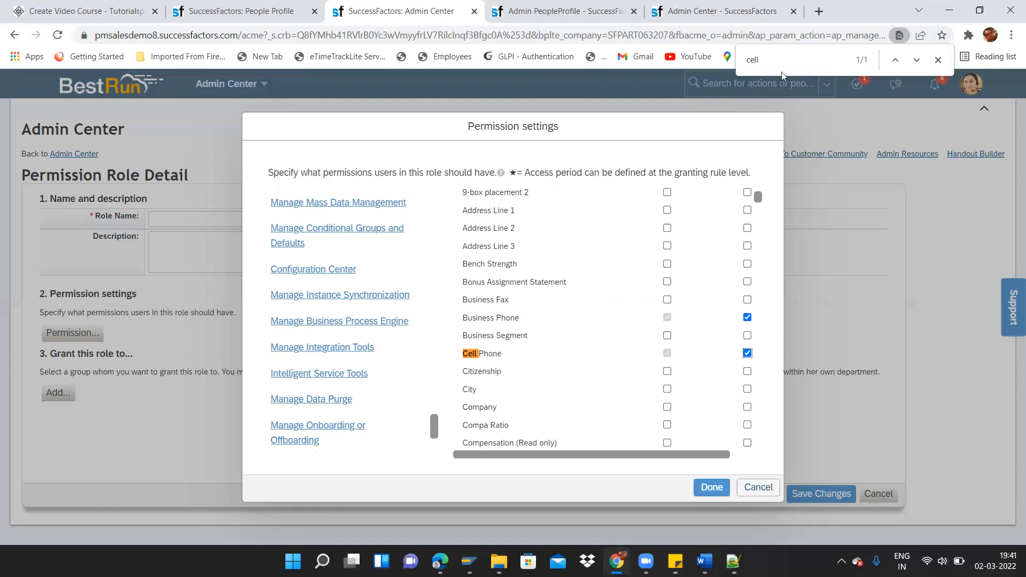
- Find Date Of Birth and Manager in Employee Data, grant both Edit access and apply the permission settings
{"action": "type", "text": "date"}
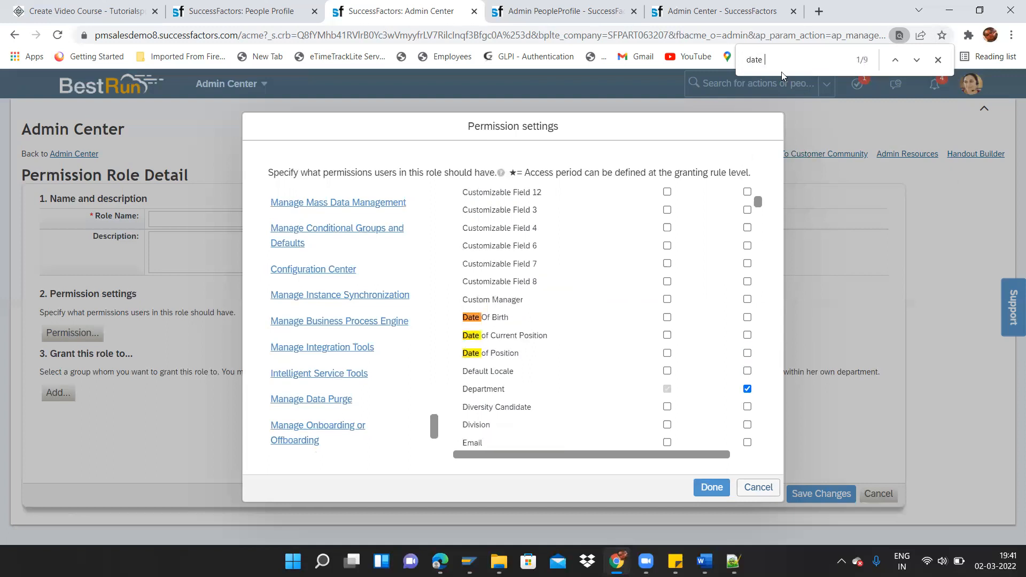
{"action": "left_click", "coordinate": [747, 318]}
{"action": "key", "text": "ctrl+f"}
{"action": "type", "text": "mana"}
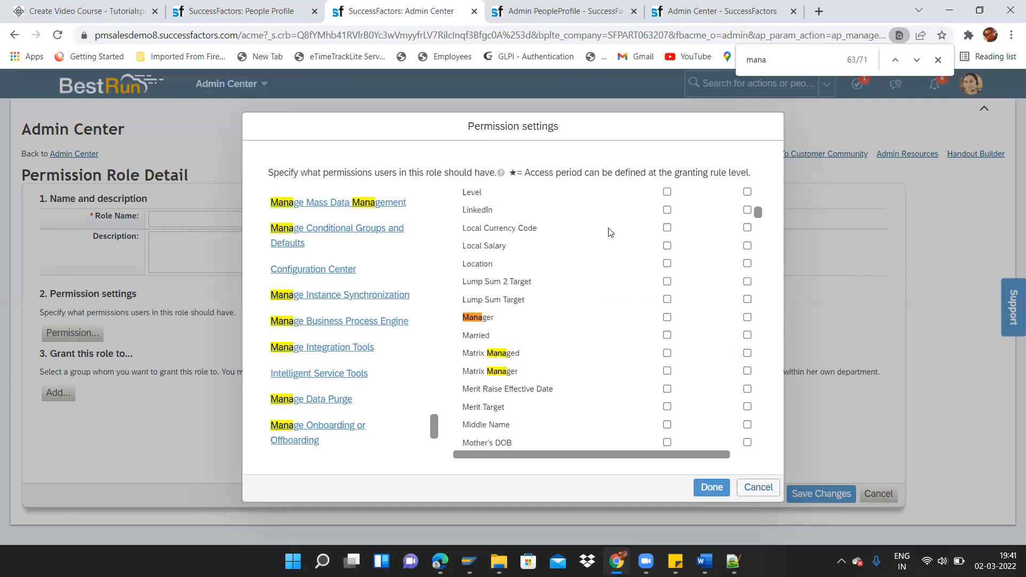
{"action": "left_click", "coordinate": [747, 317]}
{"action": "key", "text": "alt+Tab"}
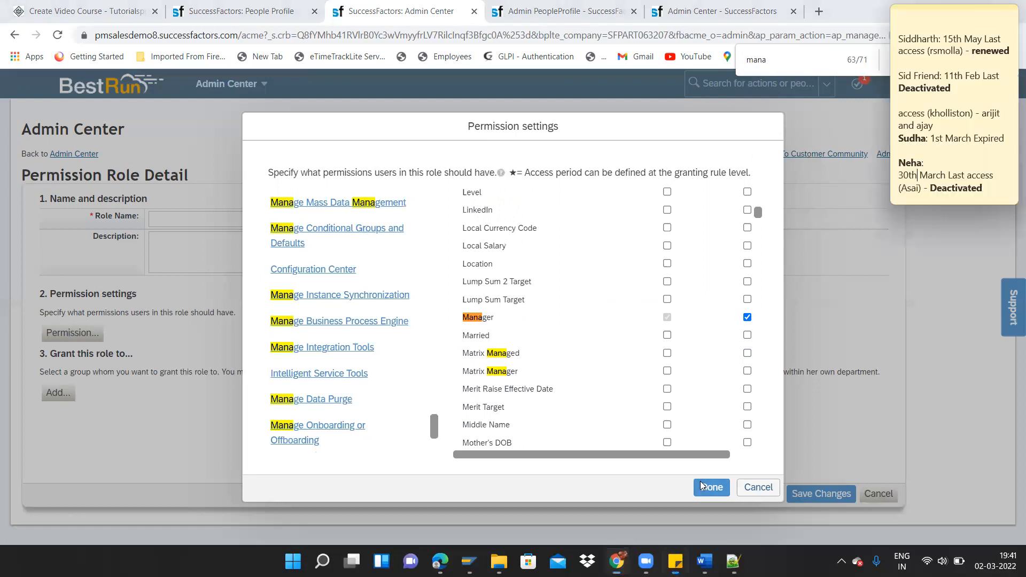
{"action": "left_click", "coordinate": [705, 488]}
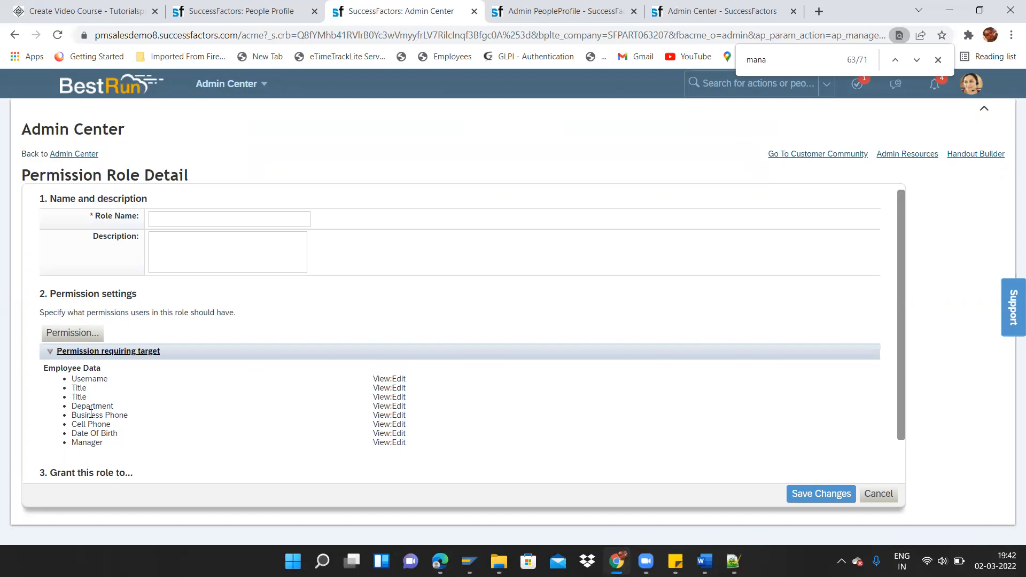
- Switch to the Online Trainings PDF in Microsoft Edge and locate the Public Profile and Badges topic under Employee Profile
{"action": "key", "text": "super+Tab"}
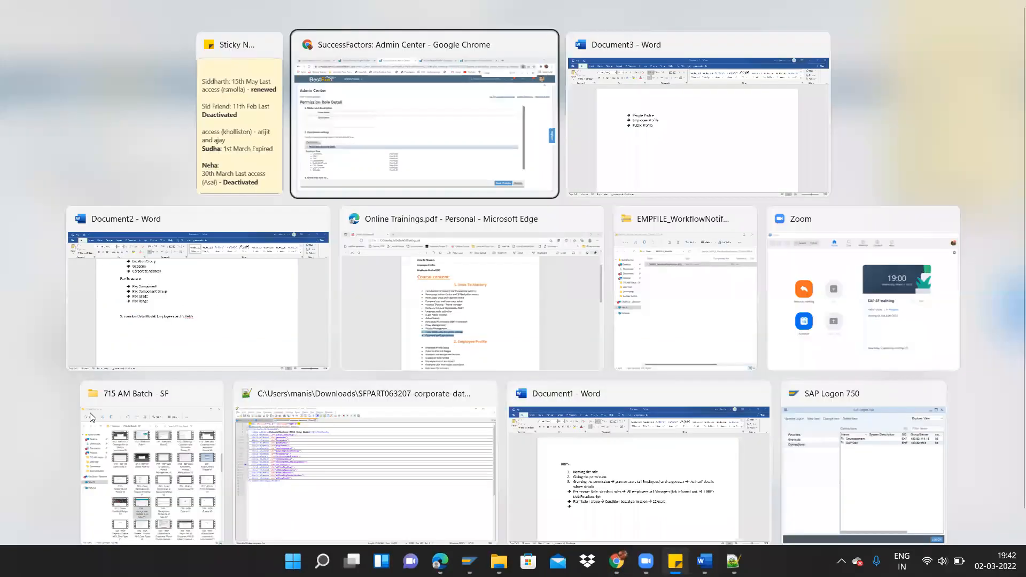
{"action": "key", "text": "Escape"}
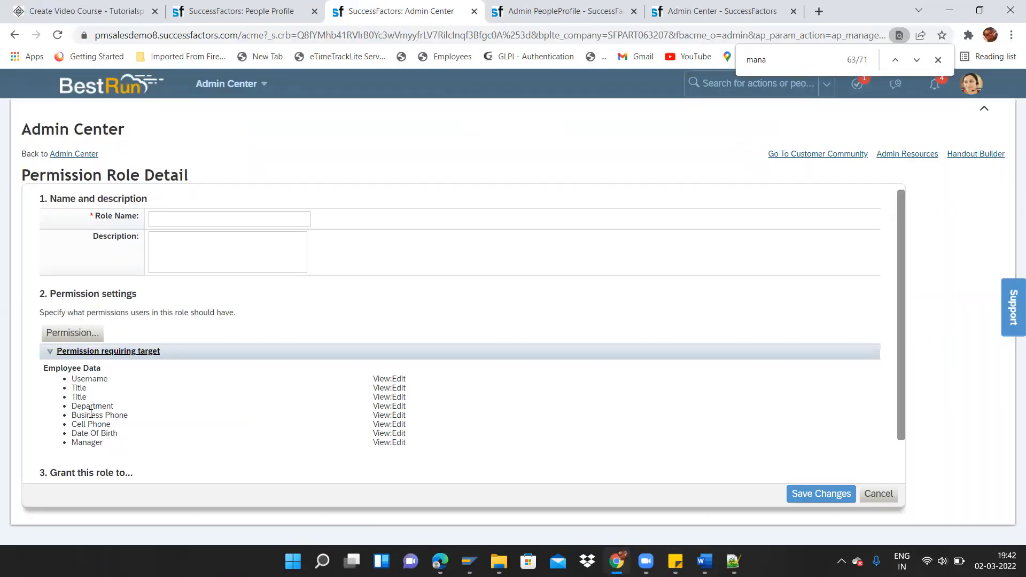
{"action": "key", "text": "alt+Tab"}
{"action": "key", "text": "alt+Tab"}
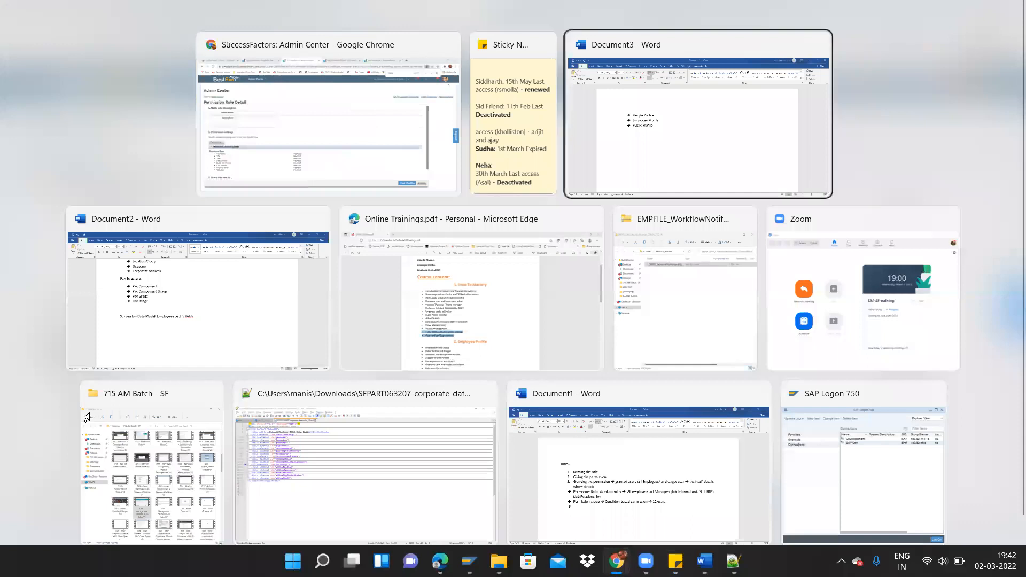
{"action": "key", "text": "alt+Tab"}
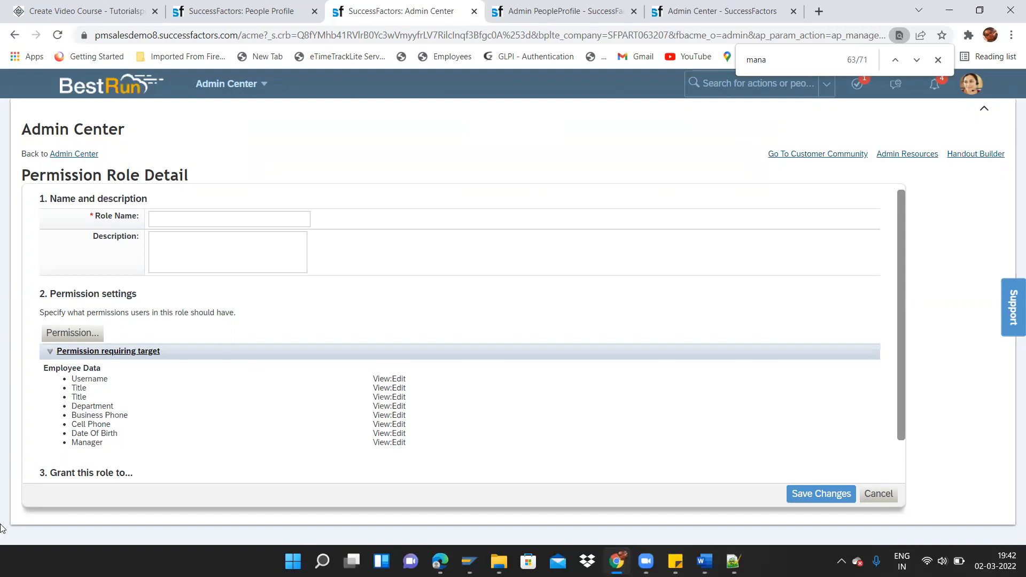
{"action": "key", "text": "alt+Tab"}
{"action": "key", "text": "alt+Tab"}
{"action": "key", "text": "alt+Tab"}
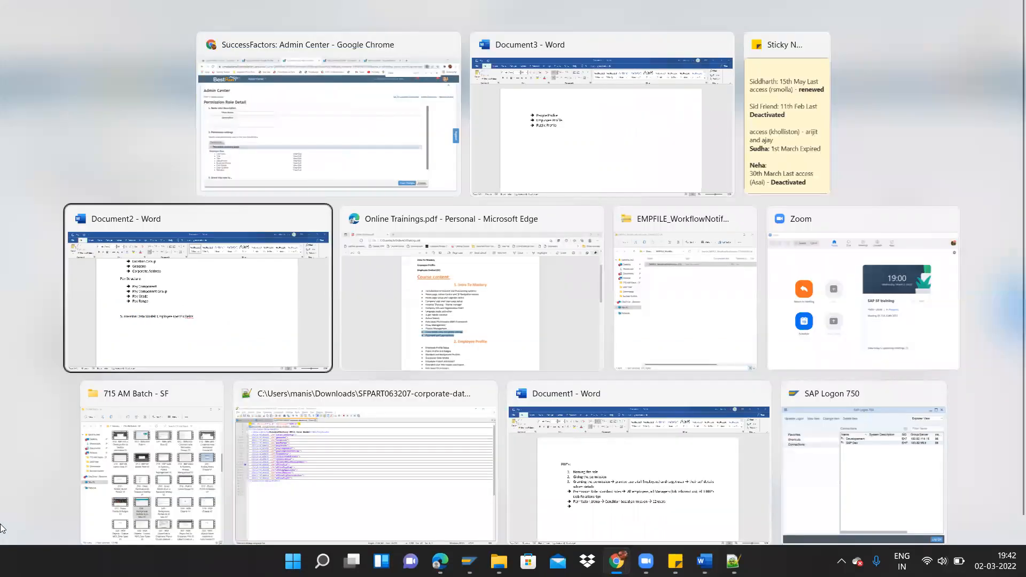
{"action": "key", "text": "alt+Tab"}
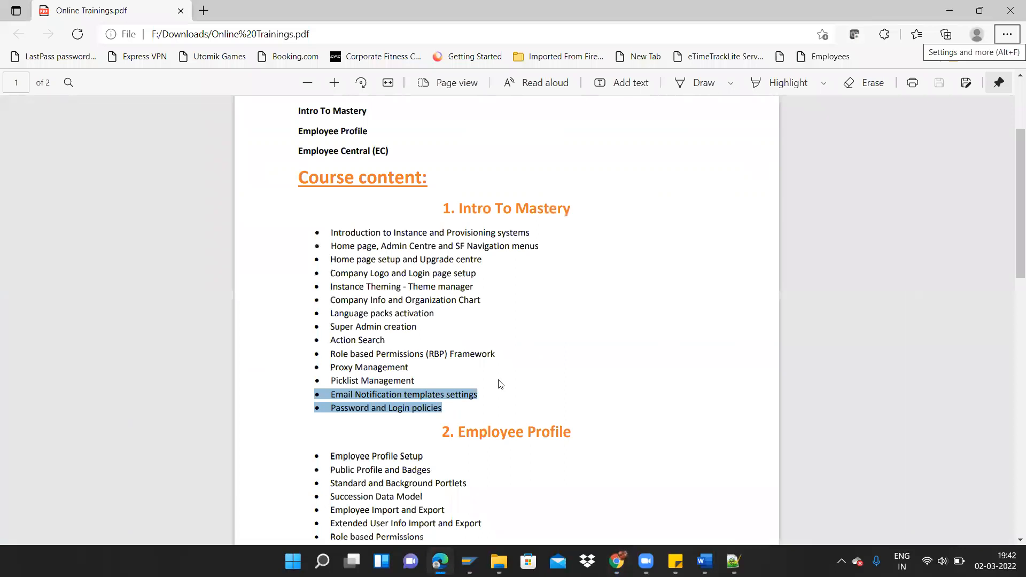
{"action": "left_click", "coordinate": [373, 472]}
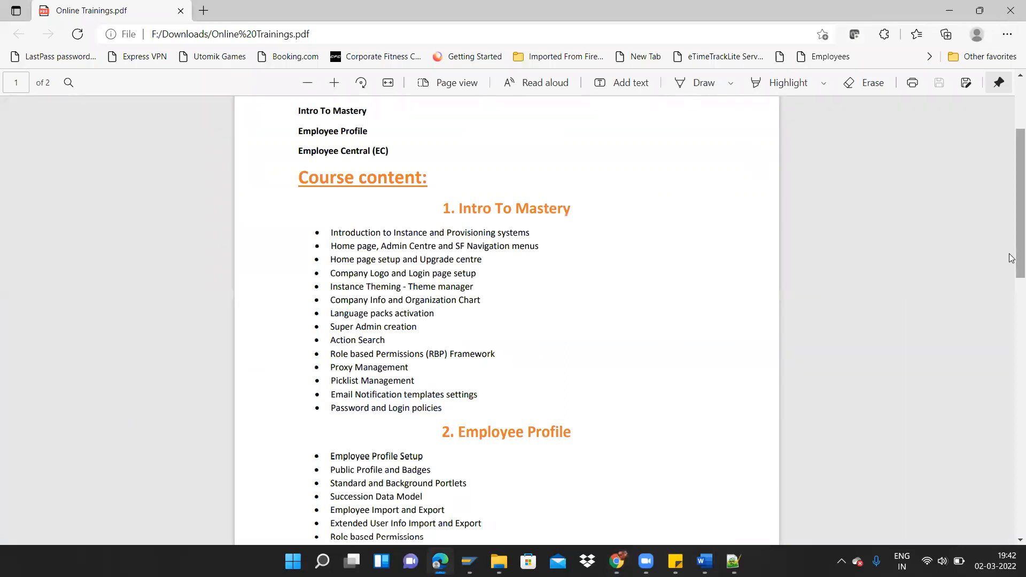
{"action": "scroll", "coordinate": [1011, 258], "scroll_direction": "down", "scroll_amount": 1}
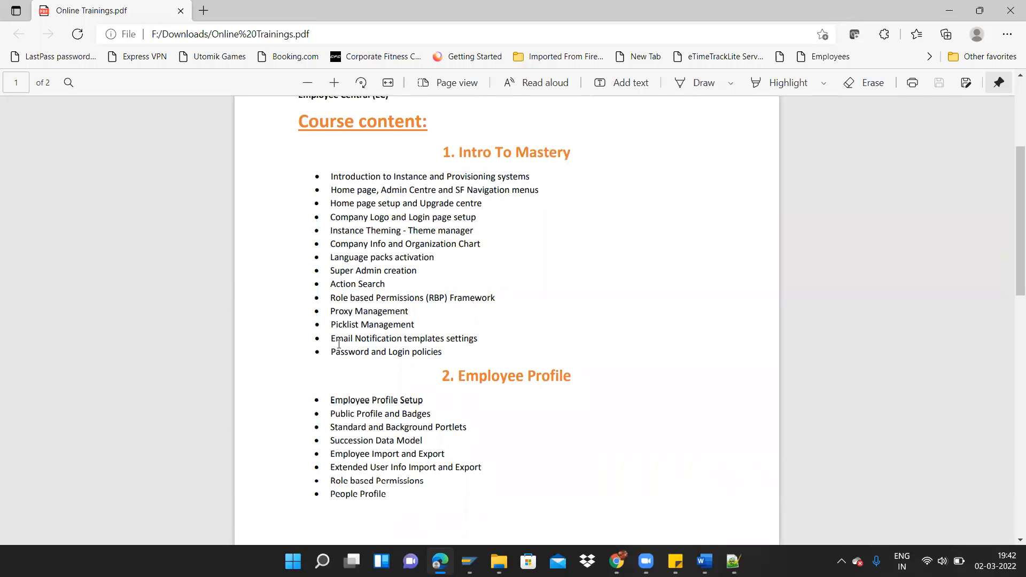
{"action": "left_click_drag", "start_coordinate": [333, 414], "coordinate": [446, 416]}
{"action": "right_click", "coordinate": [447, 418]}
- Return to SuccessFactors in Chrome, search the actions for "badge" and open Manage Badges
{"action": "key", "text": "alt+Tab"}
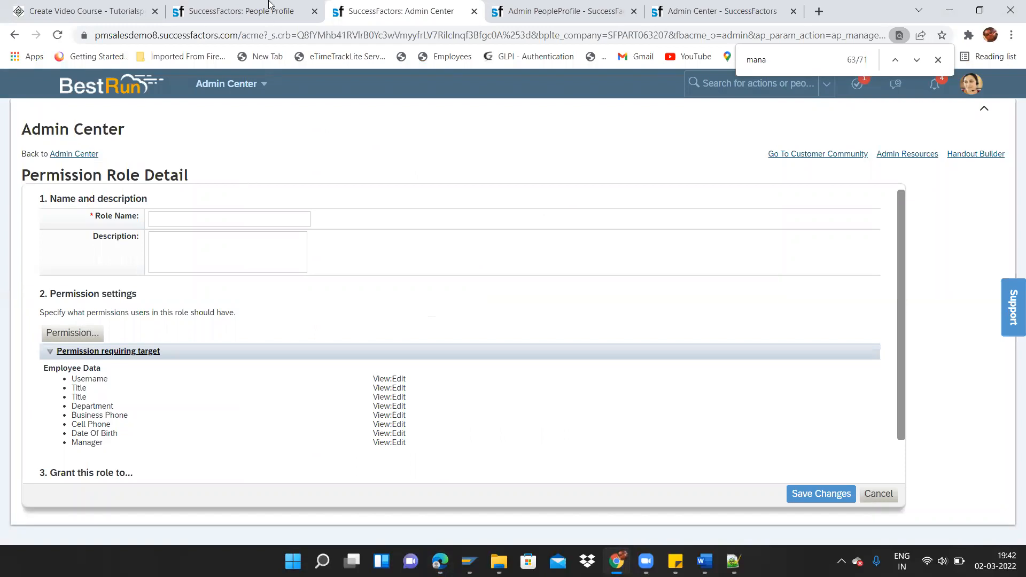
{"action": "left_click", "coordinate": [938, 60]}
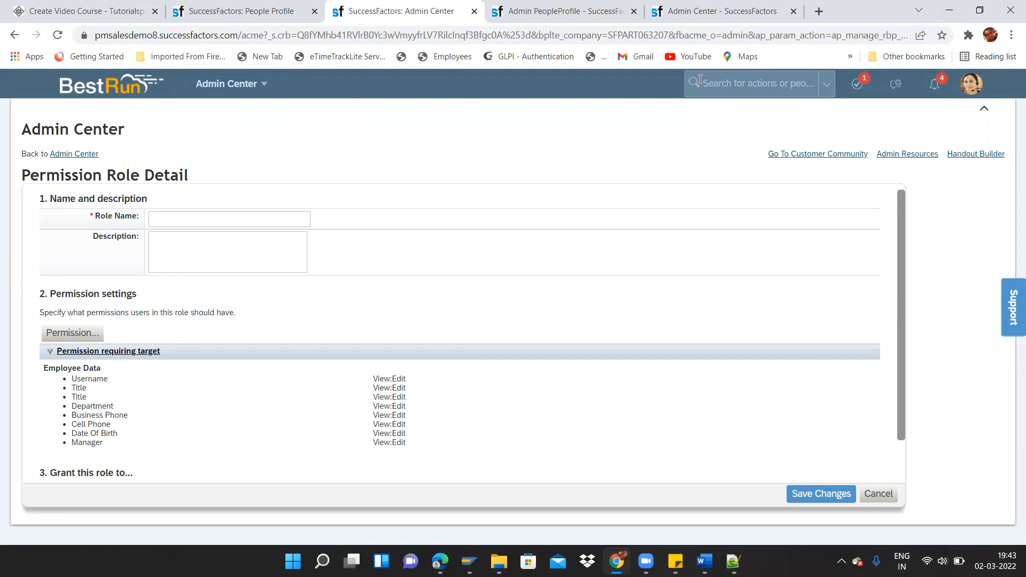
{"action": "left_click", "coordinate": [707, 94]}
{"action": "type", "text": "badge"}
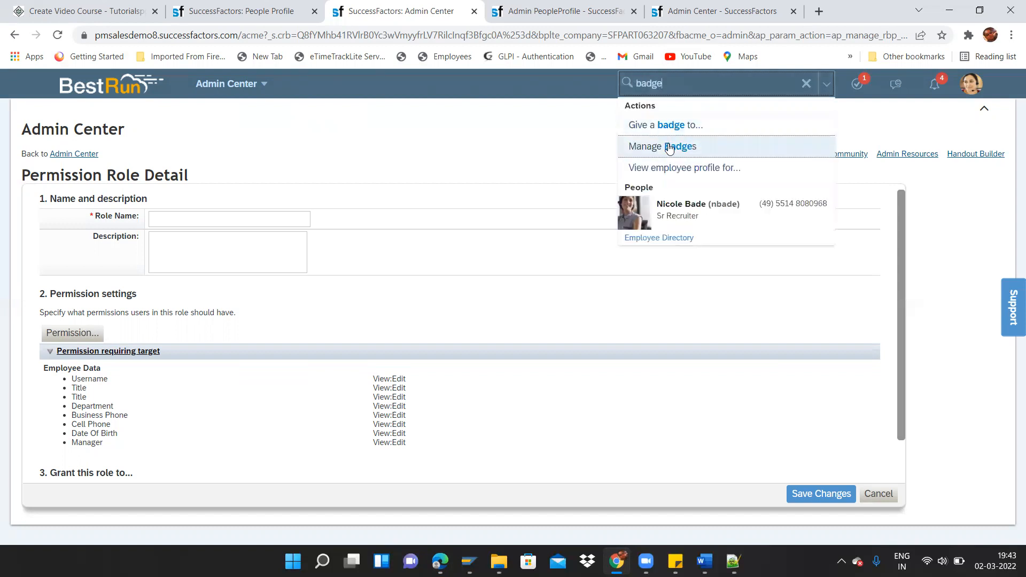
{"action": "left_click", "coordinate": [669, 148]}
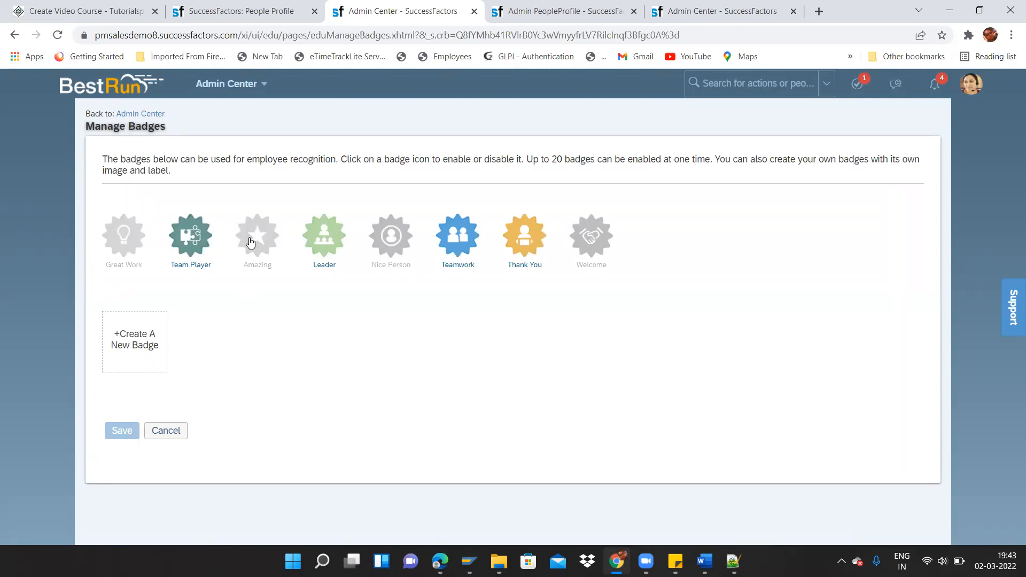
- Try switching the Leader and Teamwork badges off and on, enable the Nice Person badge and save the badge settings
{"action": "left_click", "coordinate": [314, 249]}
{"action": "left_click", "coordinate": [314, 249]}
{"action": "left_click", "coordinate": [451, 244]}
{"action": "left_click", "coordinate": [451, 244]}
{"action": "left_click", "coordinate": [397, 242]}
{"action": "left_click", "coordinate": [396, 241]}
{"action": "left_click", "coordinate": [396, 242]}
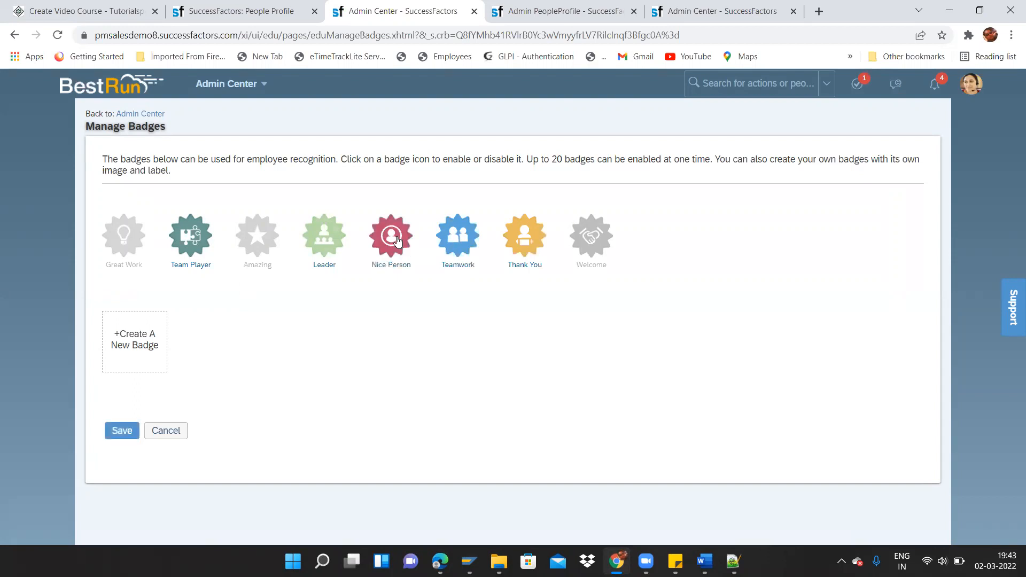
{"action": "left_click", "coordinate": [128, 427]}
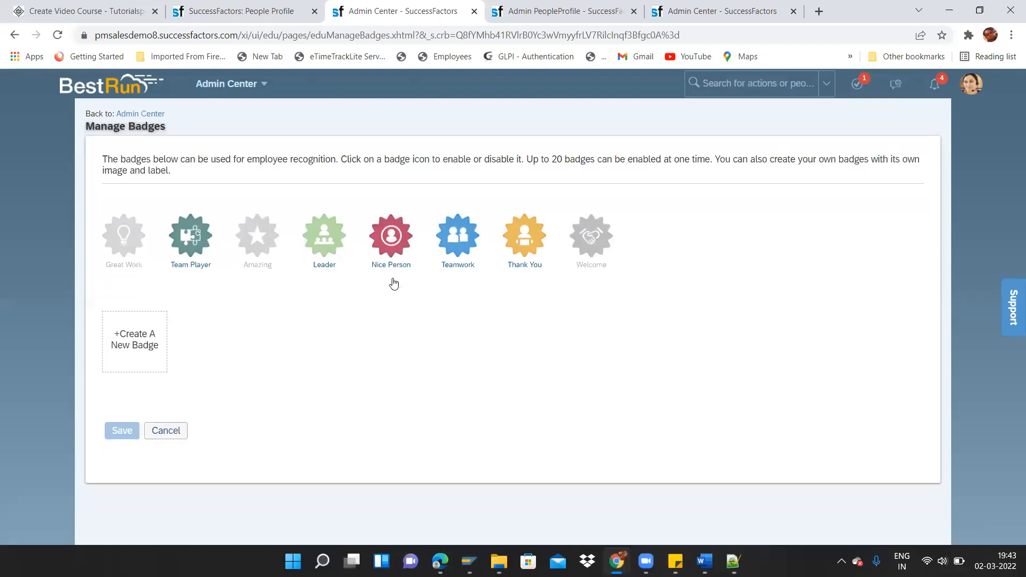
- Start a proxy session, entering and selecting the employee's name as the target user
{"action": "left_click", "coordinate": [726, 91]}
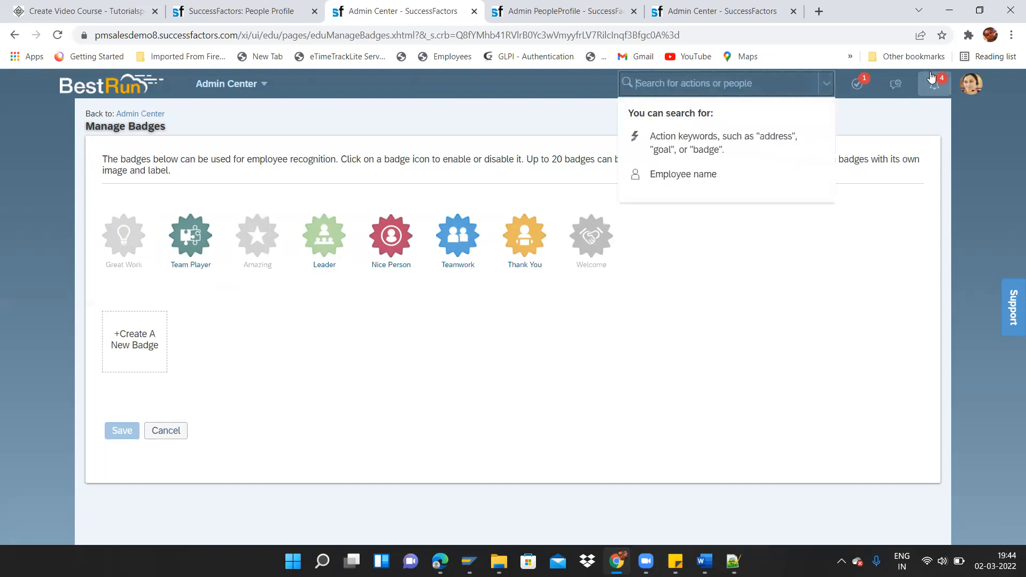
{"action": "left_click", "coordinate": [965, 85]}
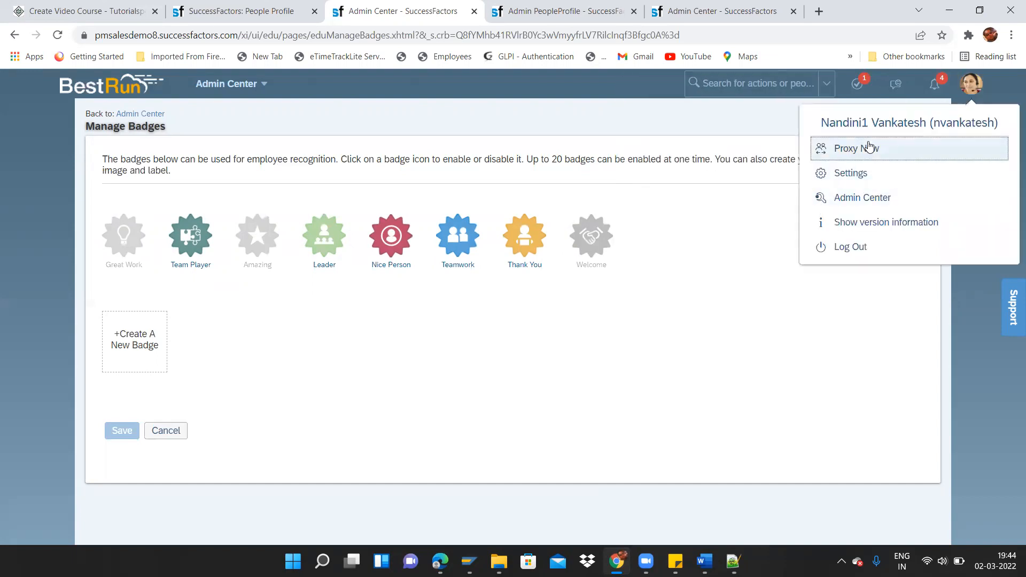
{"action": "left_click", "coordinate": [867, 146]}
{"action": "type", "text": "ca"}
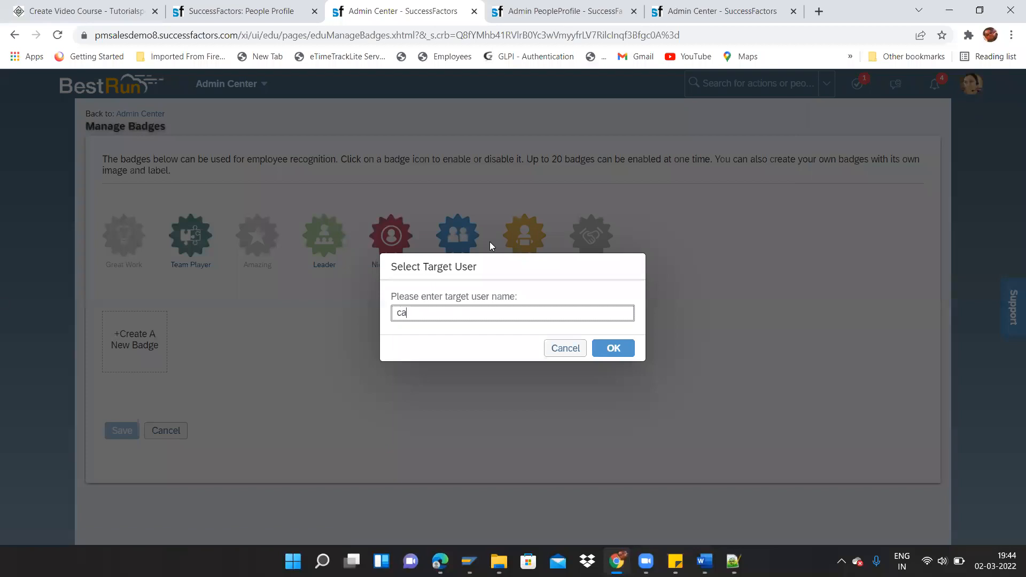
{"action": "type", "text": "lra grant"}
{"action": "left_click", "coordinate": [482, 347]}
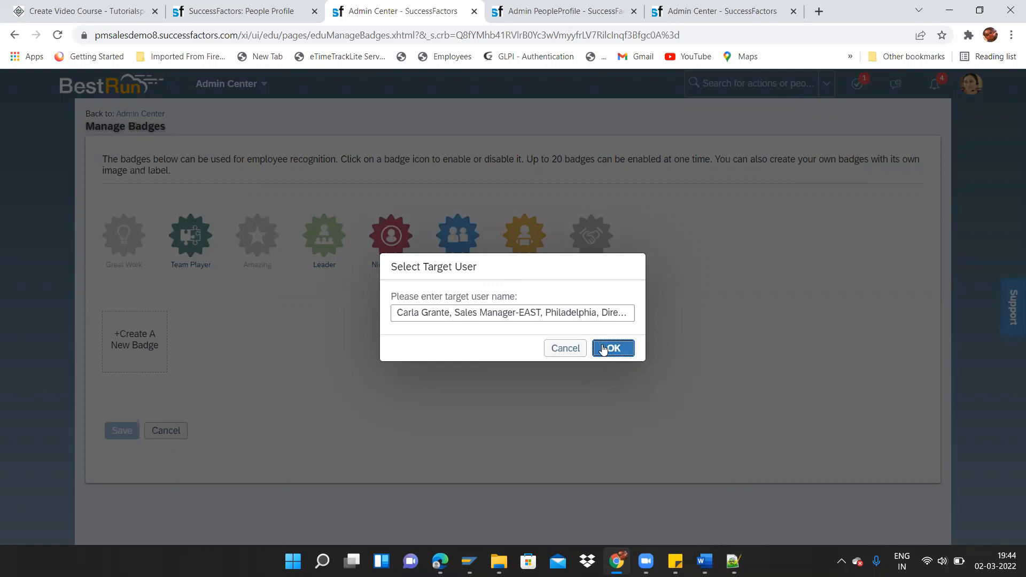
{"action": "left_click", "coordinate": [604, 347]}
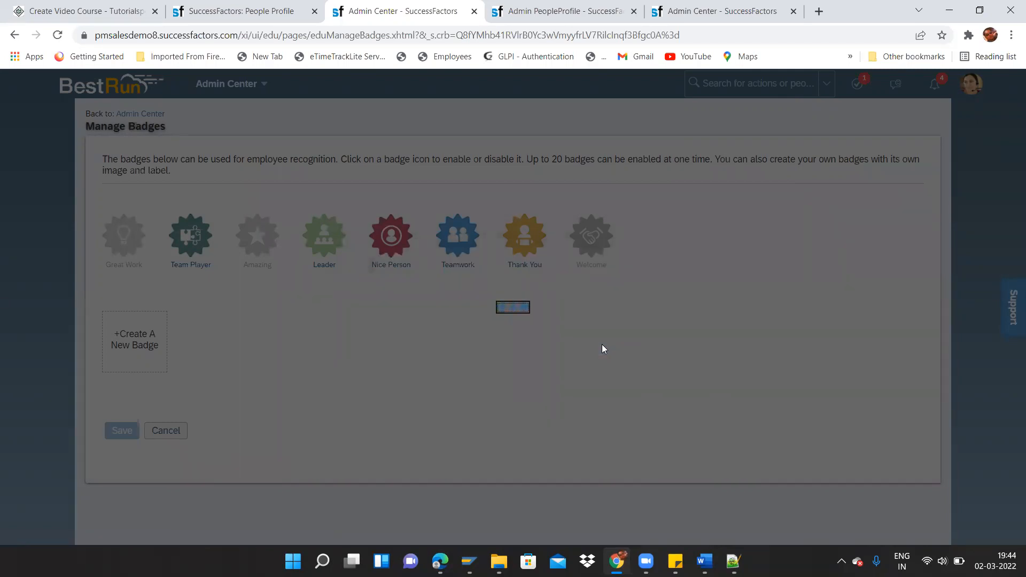
- Go from the proxied employee's home page to the Admin Center
{"action": "scroll", "coordinate": [602, 348], "scroll_direction": "down", "scroll_amount": 1}
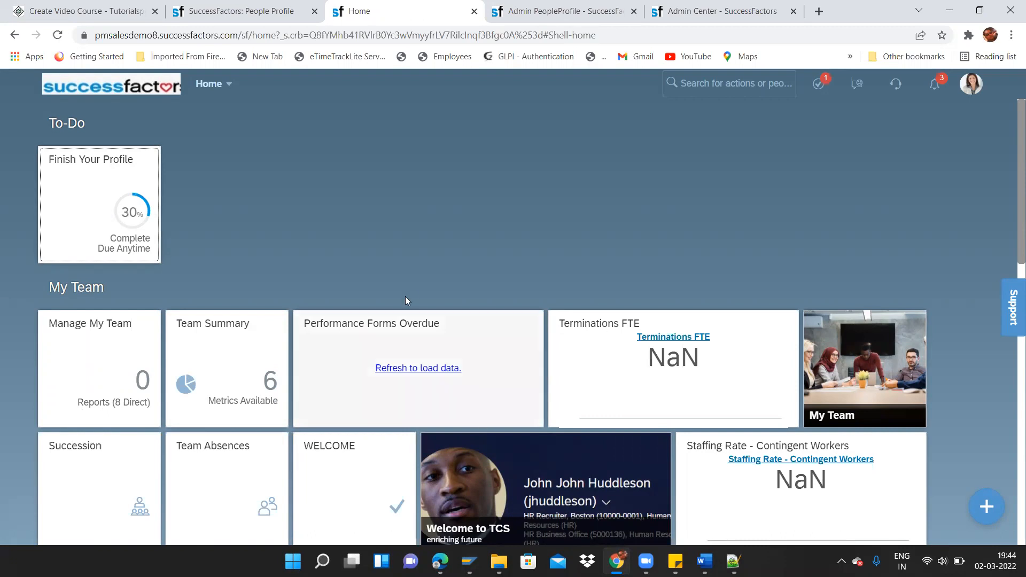
{"action": "left_click", "coordinate": [226, 82]}
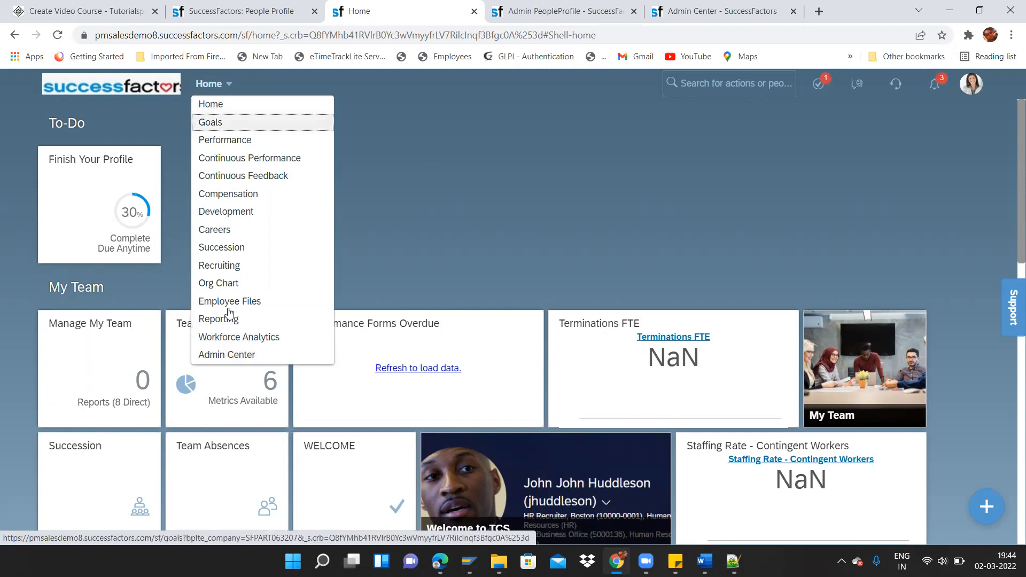
{"action": "left_click", "coordinate": [244, 354]}
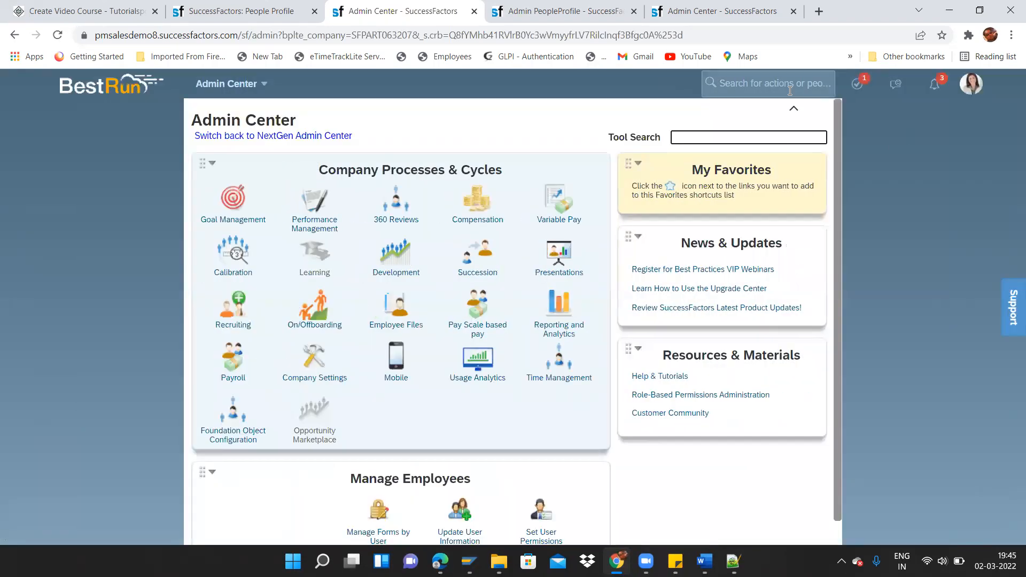
- Return to the home page, open the Manage My Team tile to examine the direct reports, and close it
{"action": "left_click", "coordinate": [259, 88]}
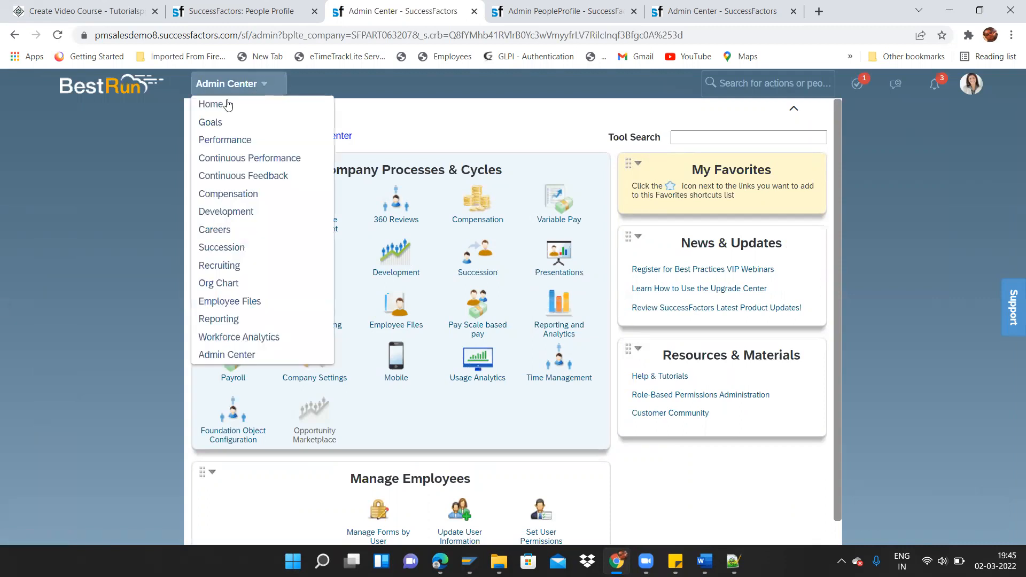
{"action": "left_click", "coordinate": [223, 104]}
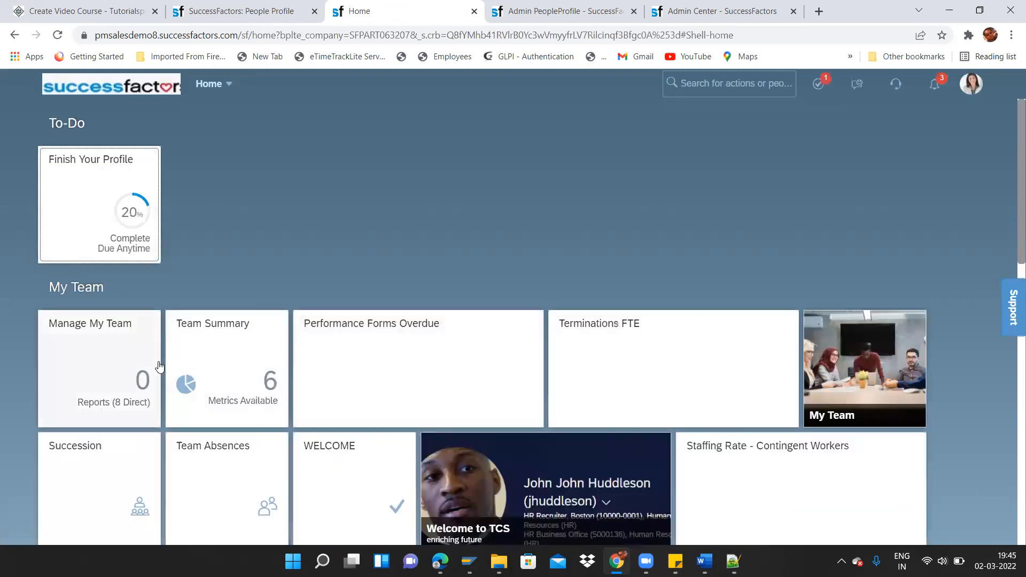
{"action": "left_click", "coordinate": [122, 377]}
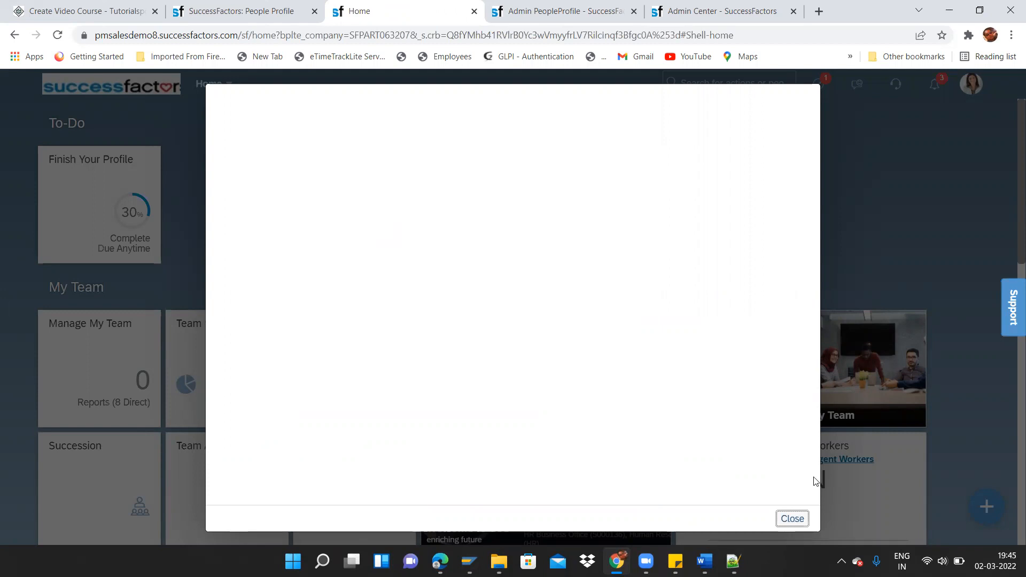
{"action": "left_click", "coordinate": [792, 519]}
- Open Employee Files and check which other employees the proxied employee can choose from the name selector in the profile header
{"action": "left_click", "coordinate": [219, 81]}
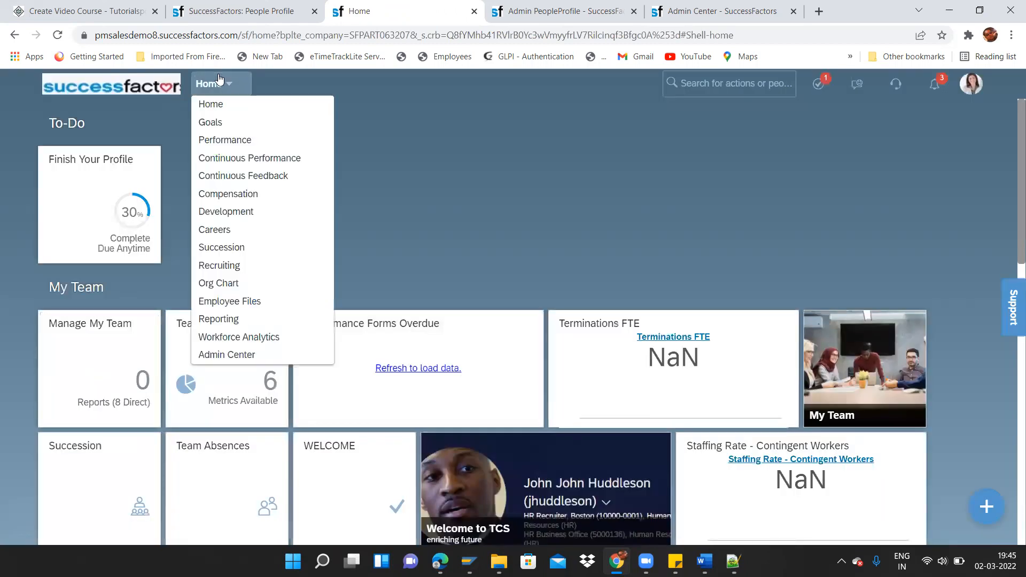
{"action": "left_click", "coordinate": [243, 302]}
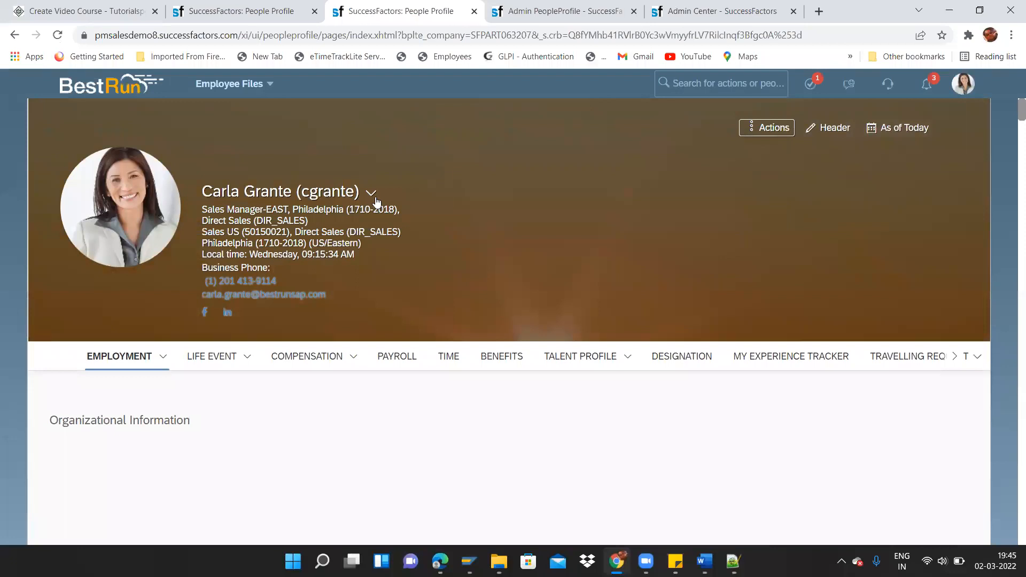
{"action": "left_click", "coordinate": [373, 193]}
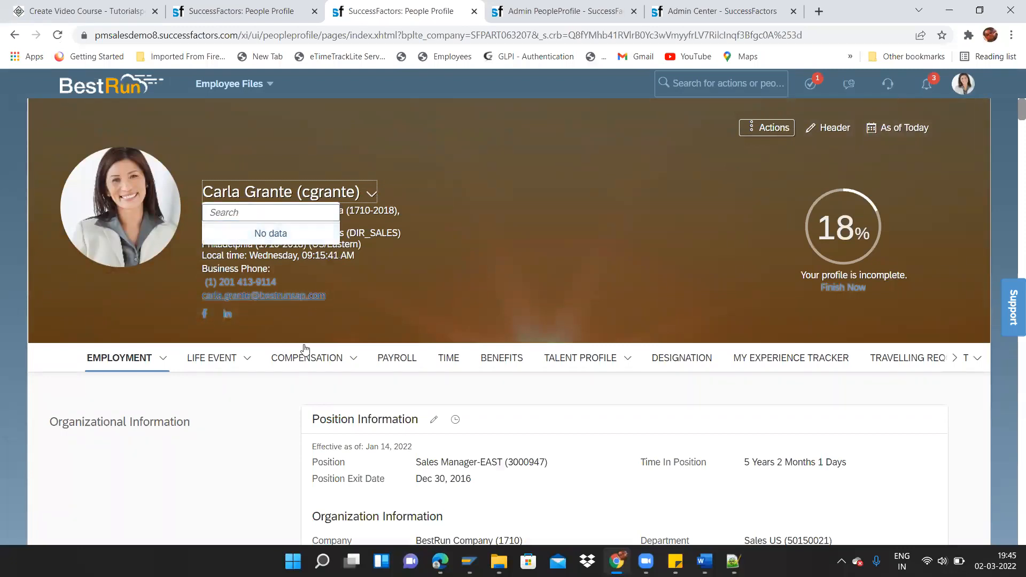
{"action": "left_click", "coordinate": [362, 301]}
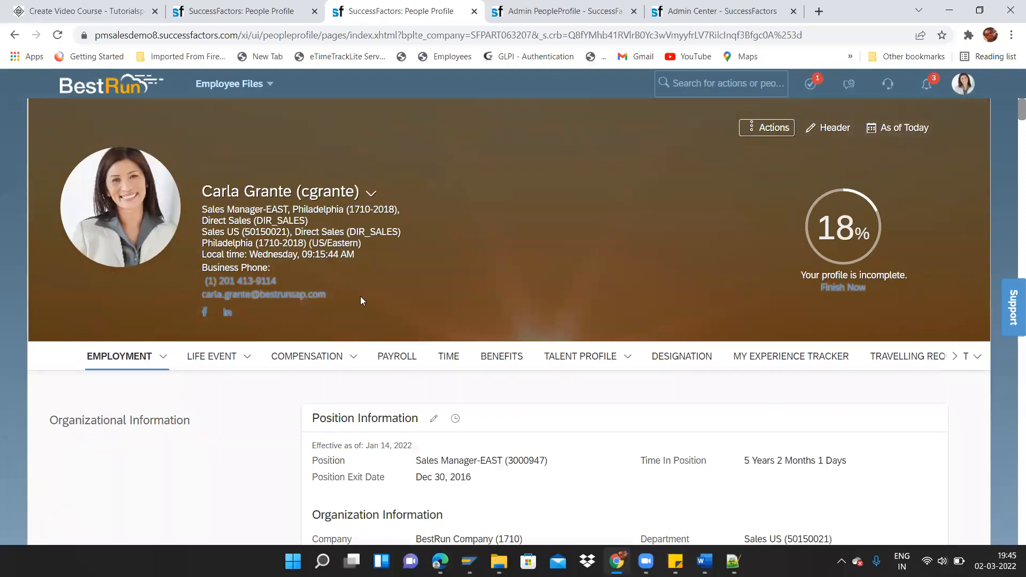
{"action": "left_click", "coordinate": [374, 201]}
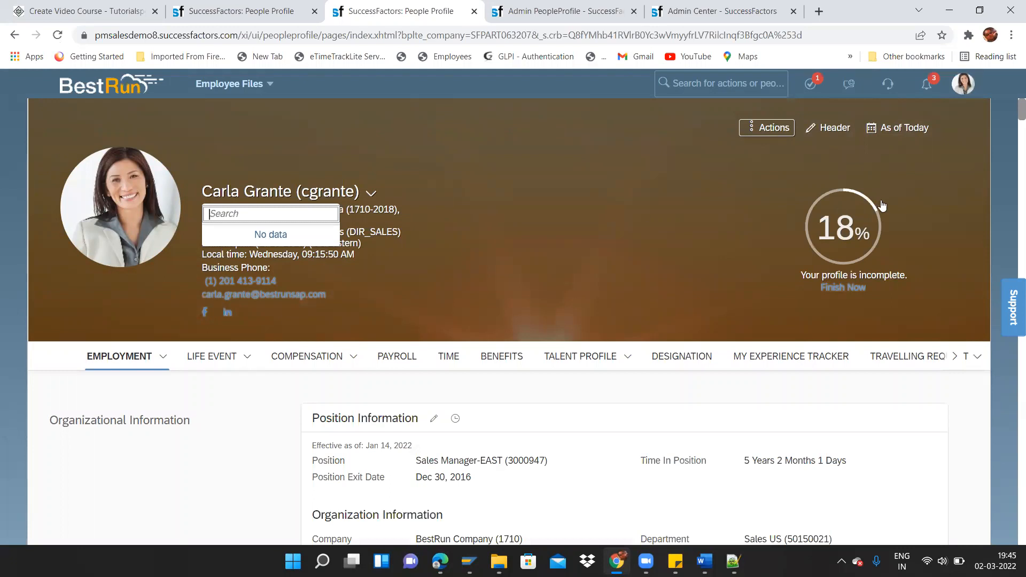
- Search people for another employee by name and open that employee's profile
{"action": "left_click", "coordinate": [732, 85]}
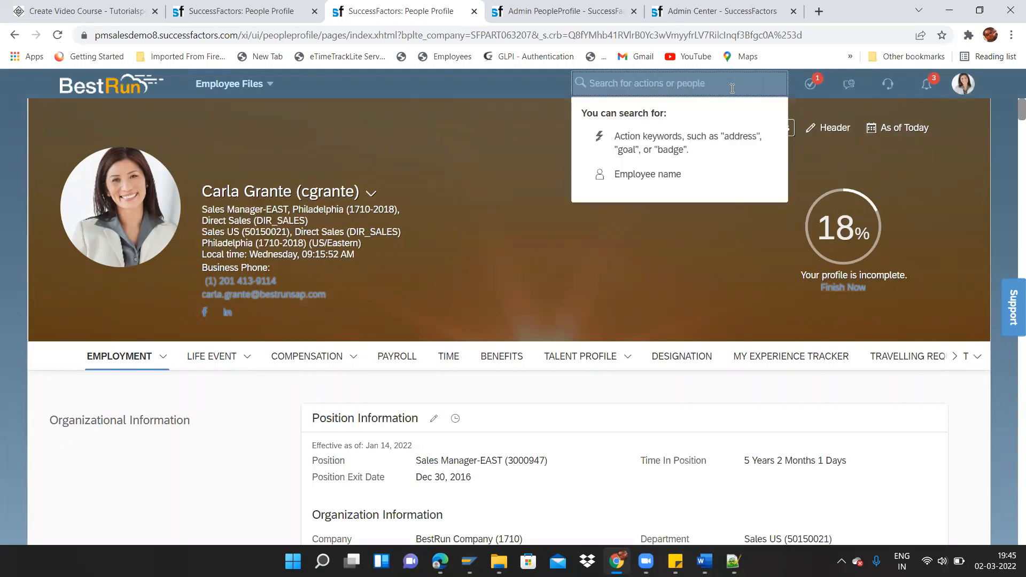
{"action": "type", "text": "tessa"}
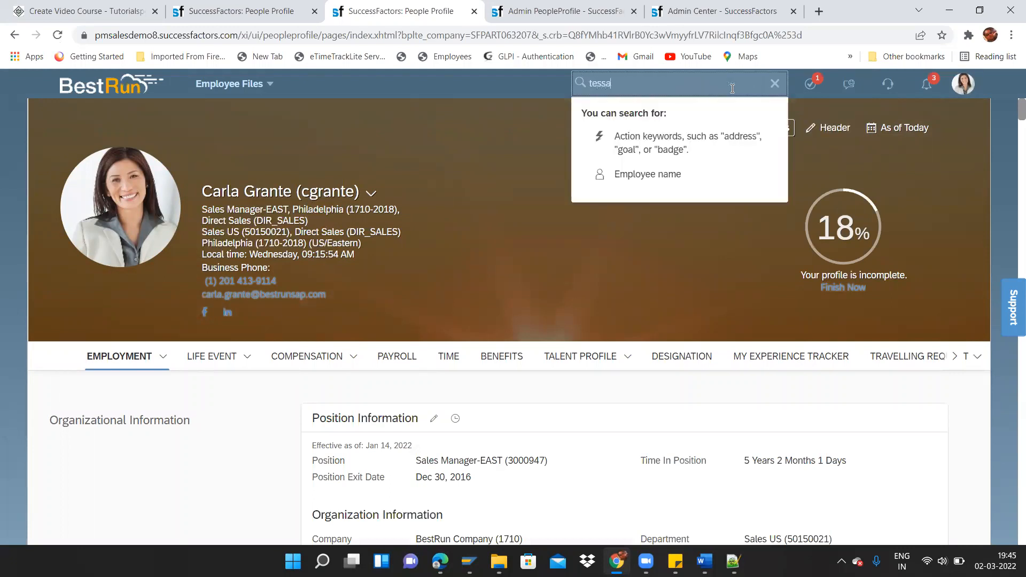
{"action": "type", "text": " wal"}
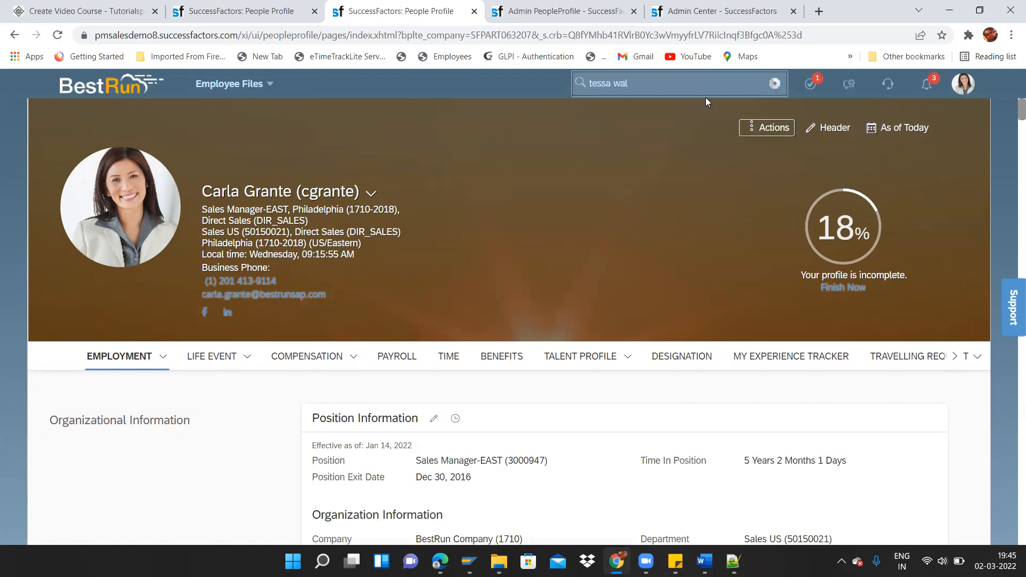
{"action": "left_click", "coordinate": [657, 118]}
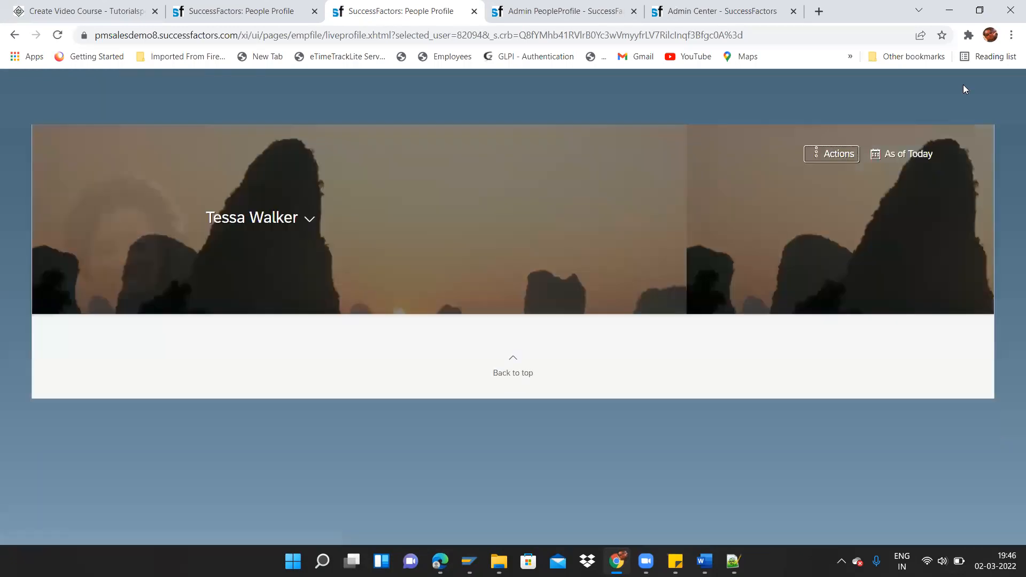
- Proxy as the HR Business Partner whose profile is open, entering and selecting the employee's name as the target user
{"action": "left_click", "coordinate": [968, 86]}
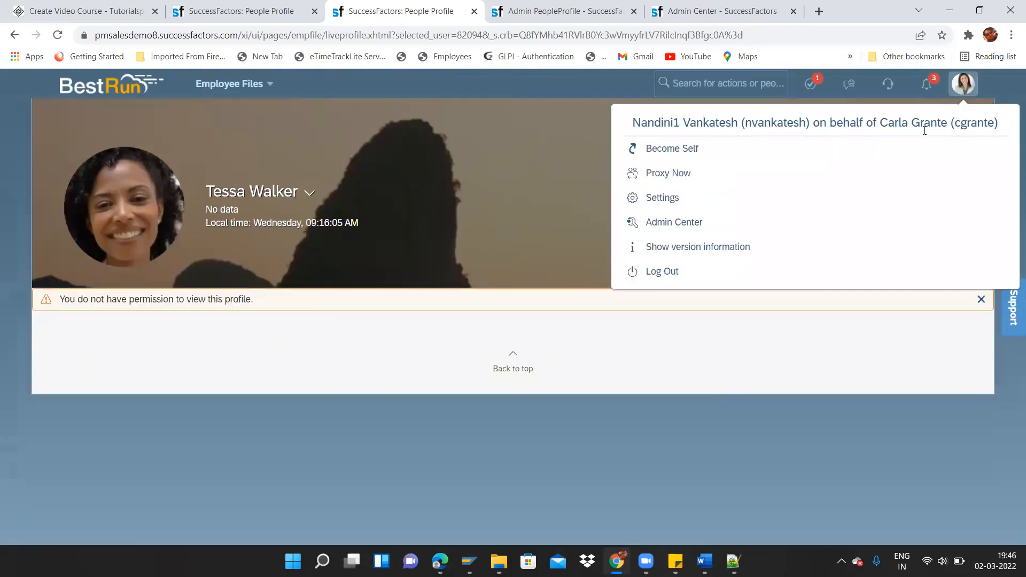
{"action": "left_click", "coordinate": [695, 175]}
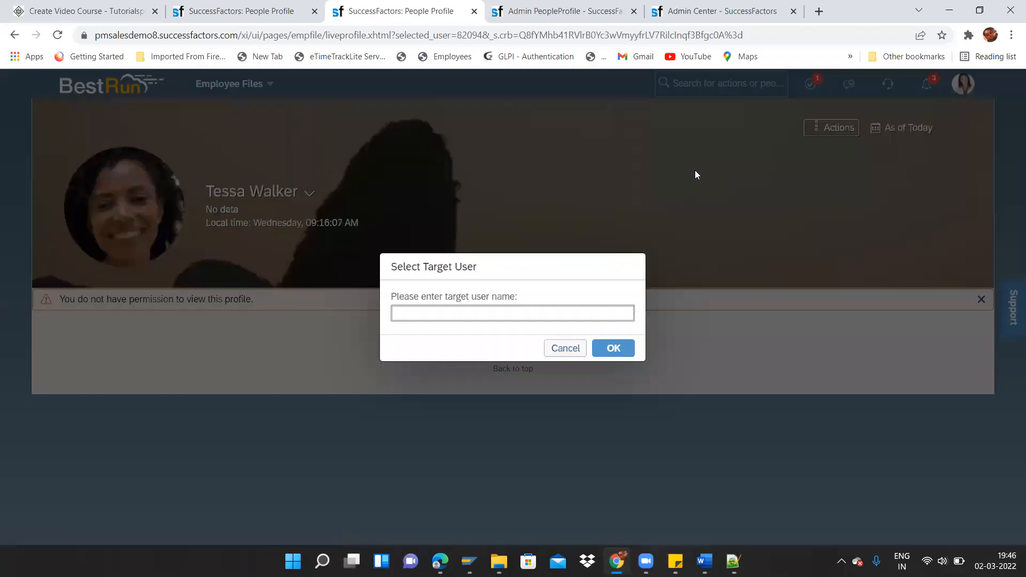
{"action": "type", "text": "tessa walk"}
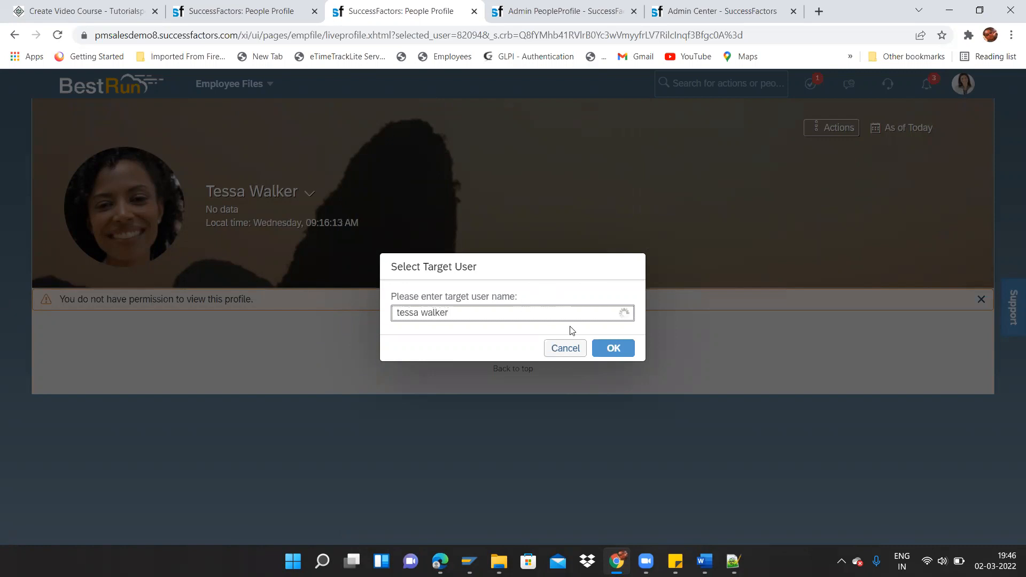
{"action": "type", "text": "er"}
{"action": "left_click", "coordinate": [465, 342]}
{"action": "left_click", "coordinate": [611, 349]}
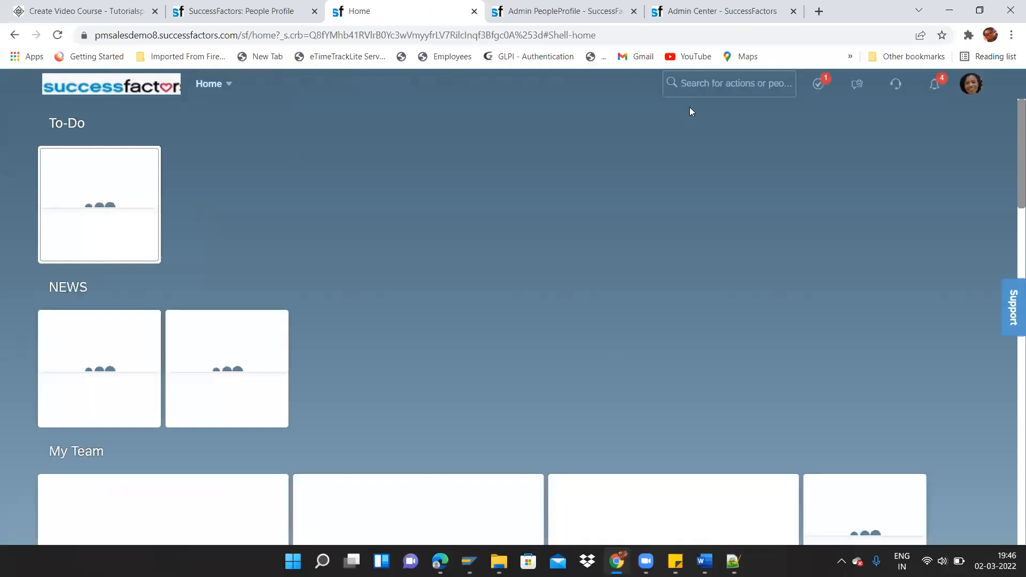
- Open My Employee File and switch from the profile header to the manager, the VP Global People Operations
{"action": "left_click", "coordinate": [209, 83]}
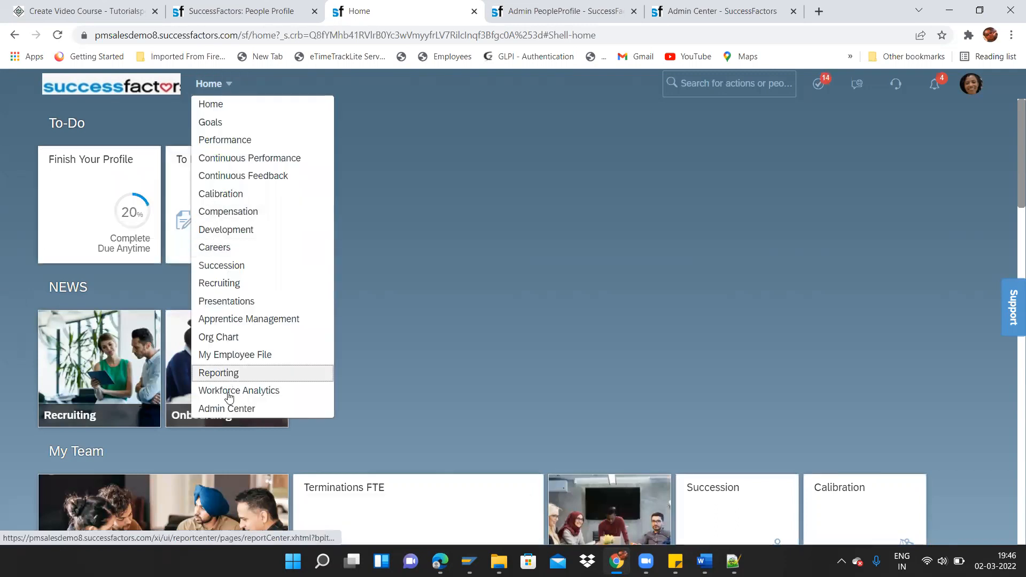
{"action": "left_click", "coordinate": [238, 356]}
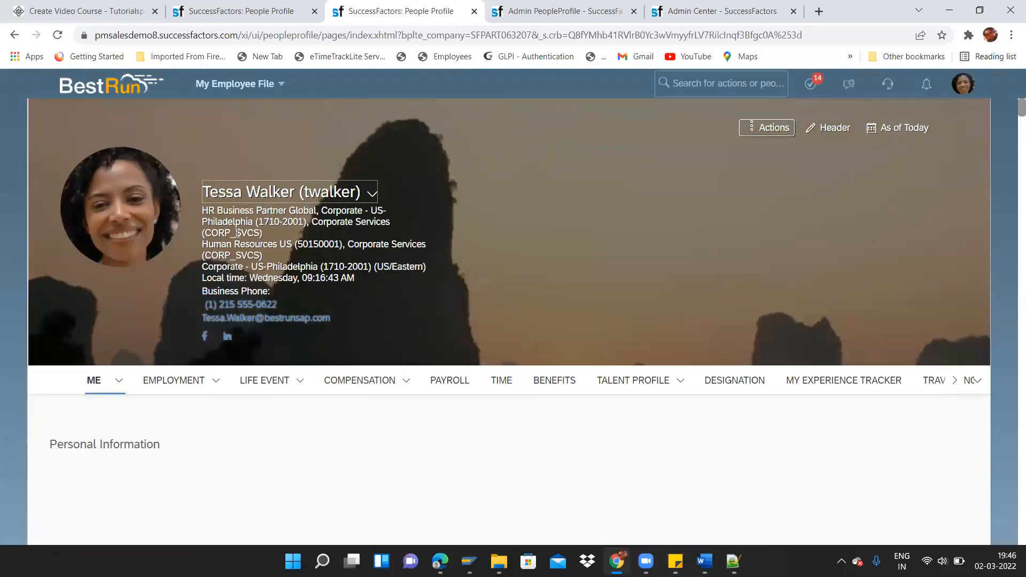
{"action": "left_click", "coordinate": [371, 193]}
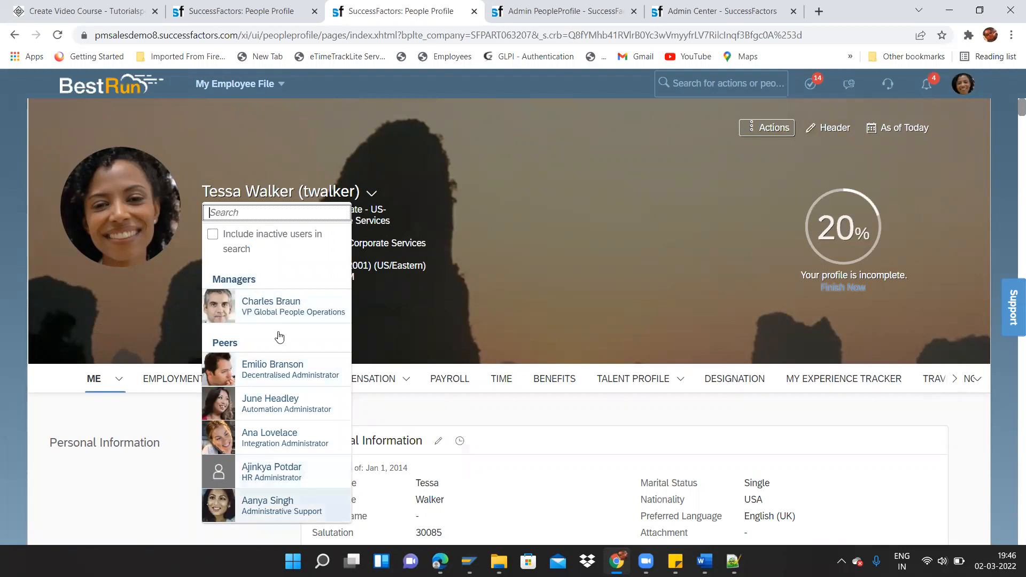
{"action": "left_click", "coordinate": [261, 305]}
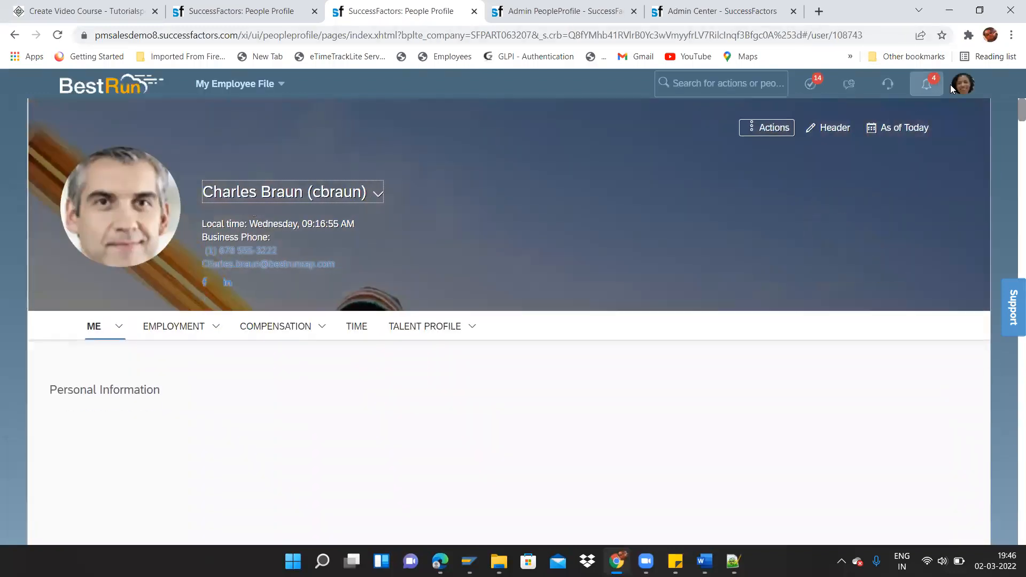
- Proxy as the VP Global People Operations, entering and selecting the manager's name as the target user
{"action": "left_click", "coordinate": [957, 85]}
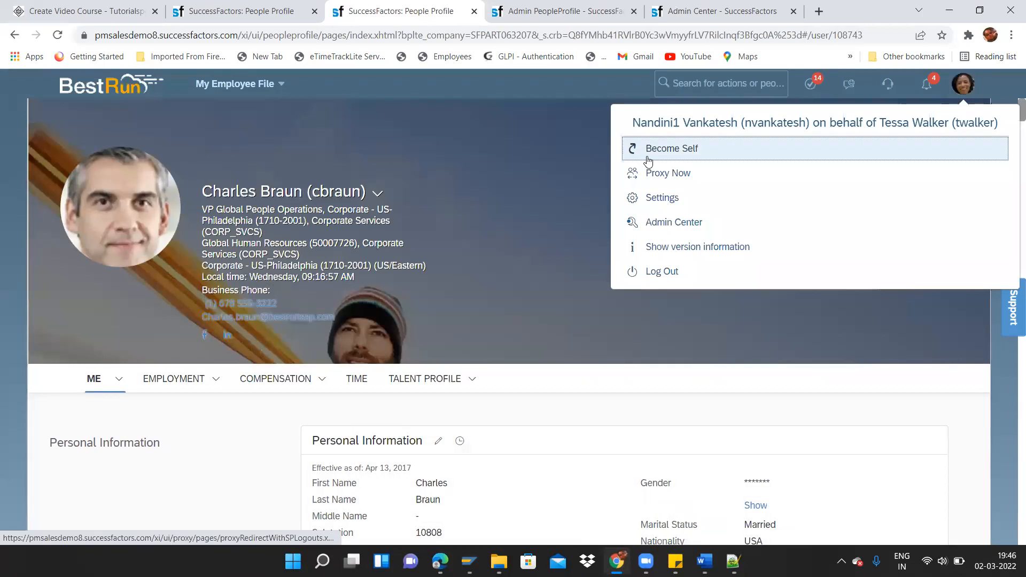
{"action": "left_click", "coordinate": [692, 88]}
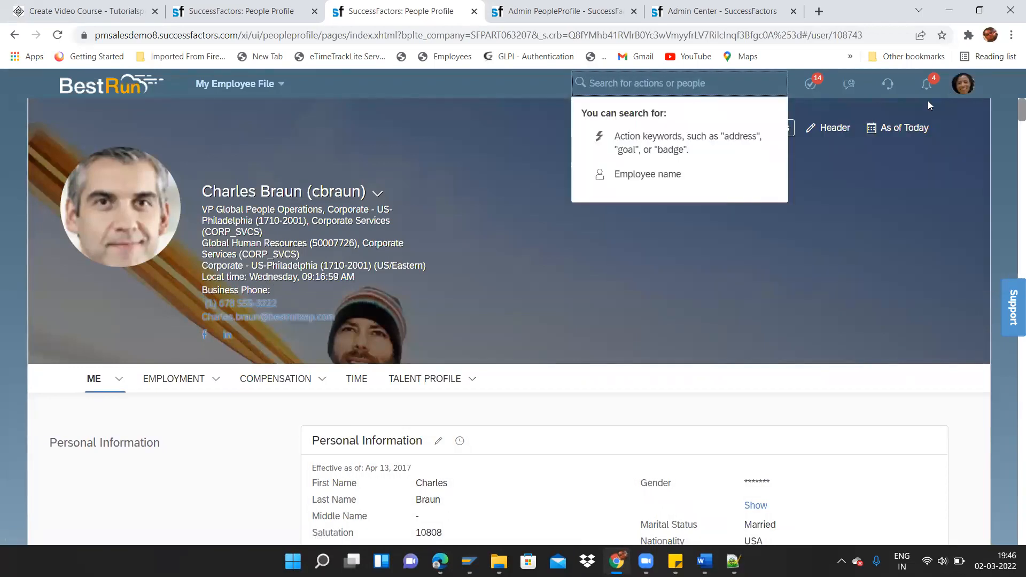
{"action": "left_click", "coordinate": [963, 84]}
{"action": "left_click", "coordinate": [691, 172]}
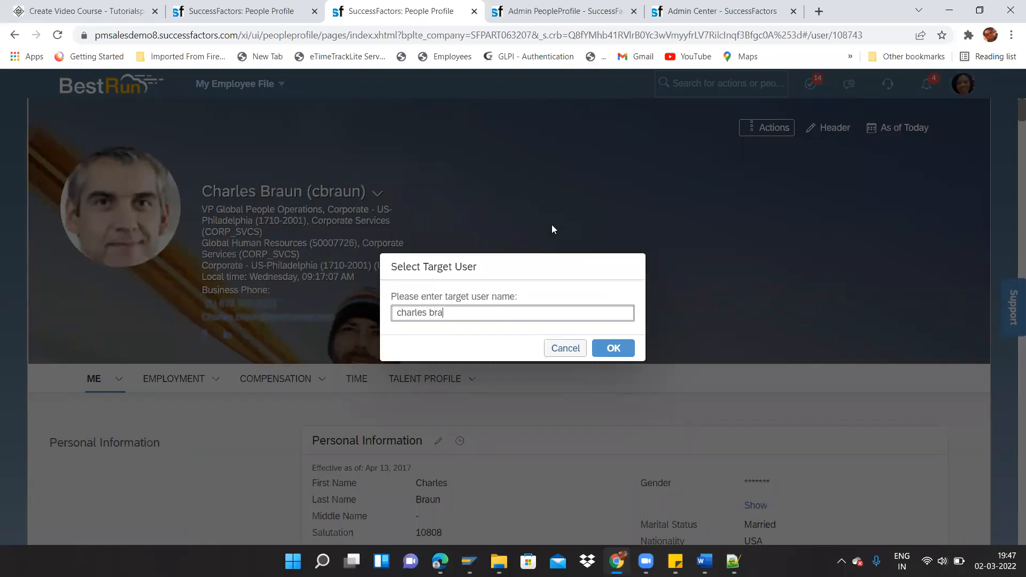
{"action": "left_click", "coordinate": [464, 341]}
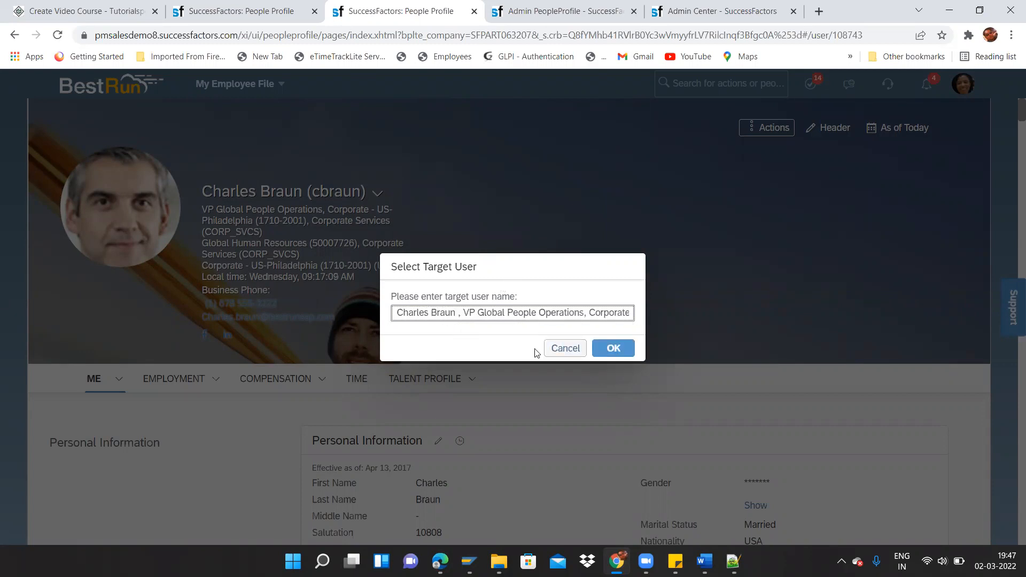
{"action": "left_click", "coordinate": [616, 351]}
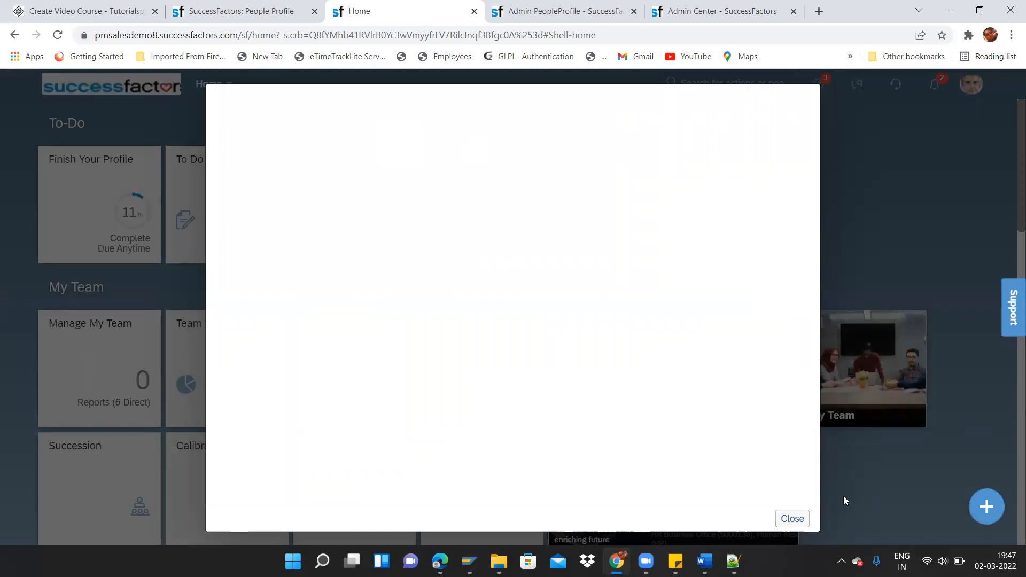
- Close the Manage My Team window, open Employee Files and check the employees offered in the manager's profile name selector
{"action": "left_click", "coordinate": [792, 519]}
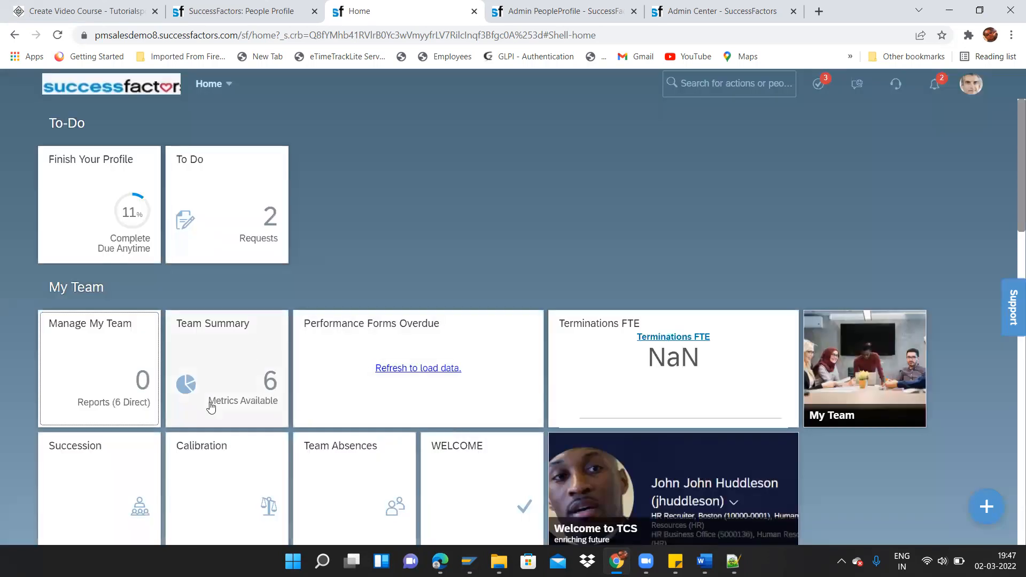
{"action": "left_click", "coordinate": [210, 84]}
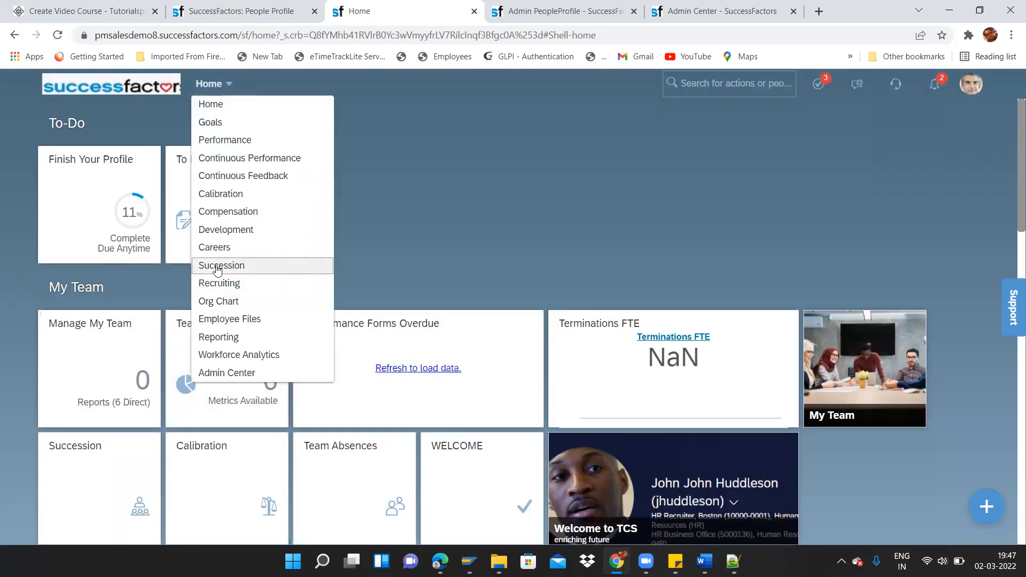
{"action": "left_click", "coordinate": [220, 319]}
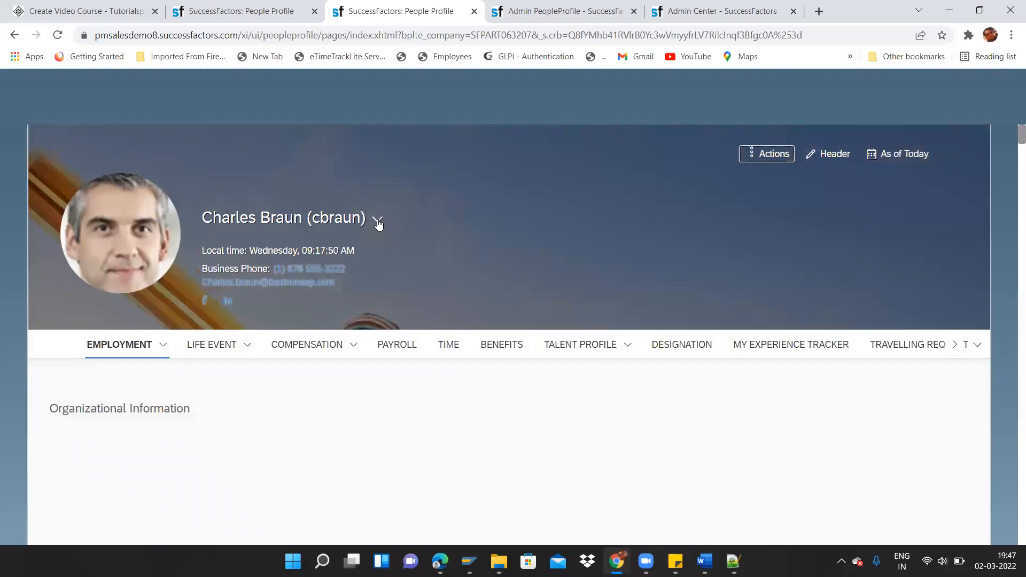
{"action": "left_click", "coordinate": [378, 193]}
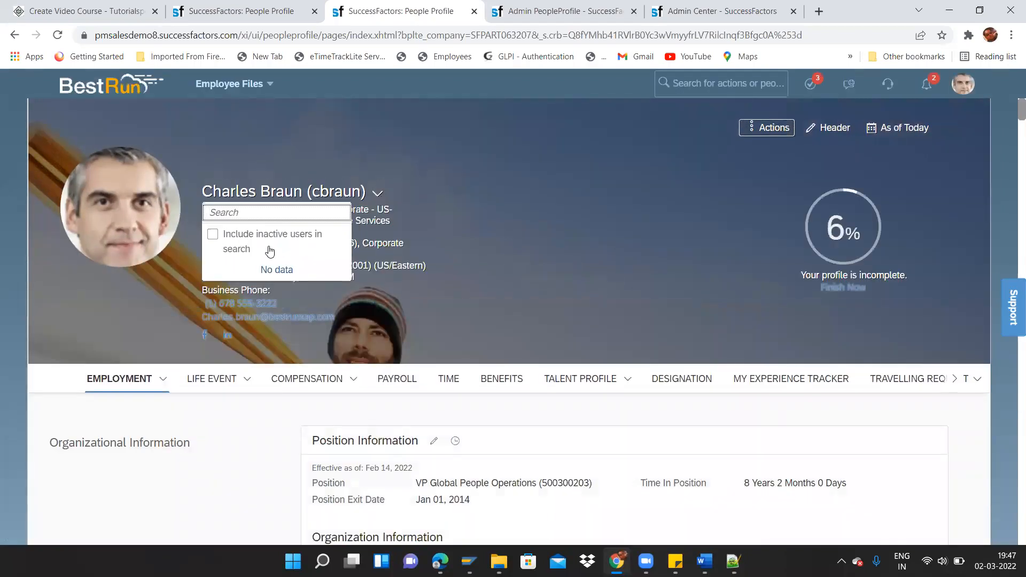
{"action": "left_click", "coordinate": [508, 210]}
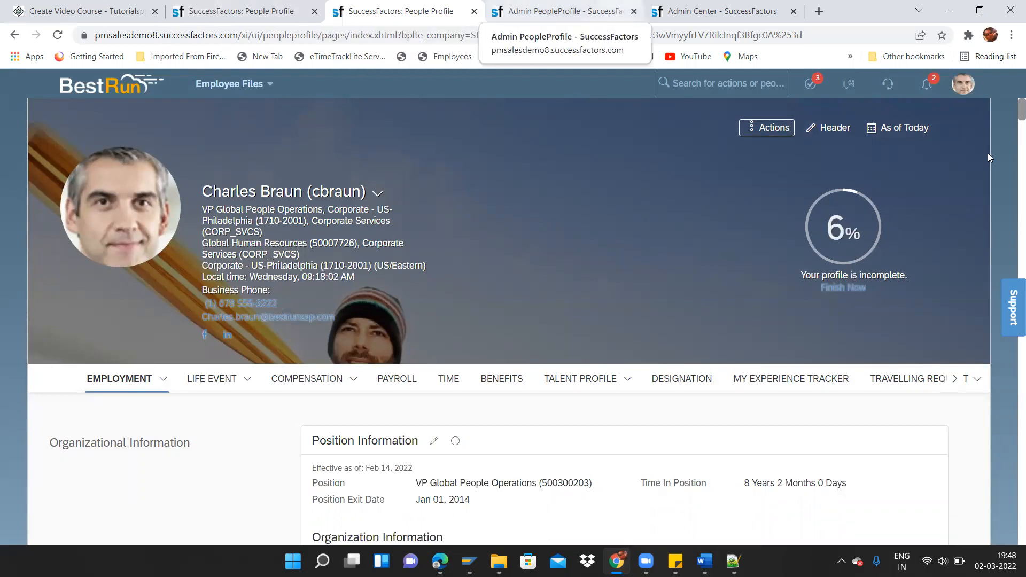
- End the proxy session by becoming self, search the actions for "permission role" and open Manage Permission Roles
{"action": "left_click", "coordinate": [963, 92]}
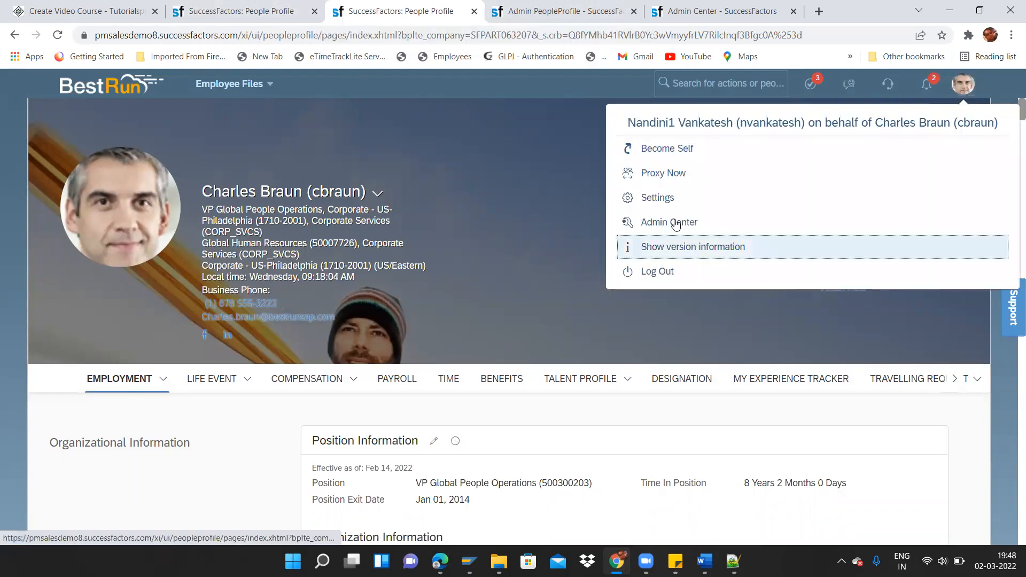
{"action": "left_click", "coordinate": [670, 155]}
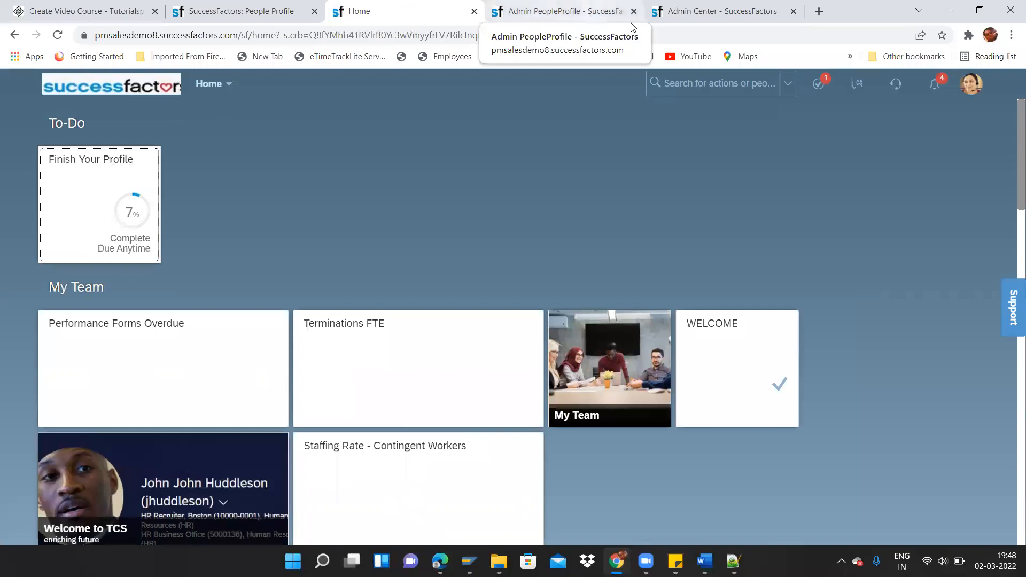
{"action": "left_click", "coordinate": [724, 79]}
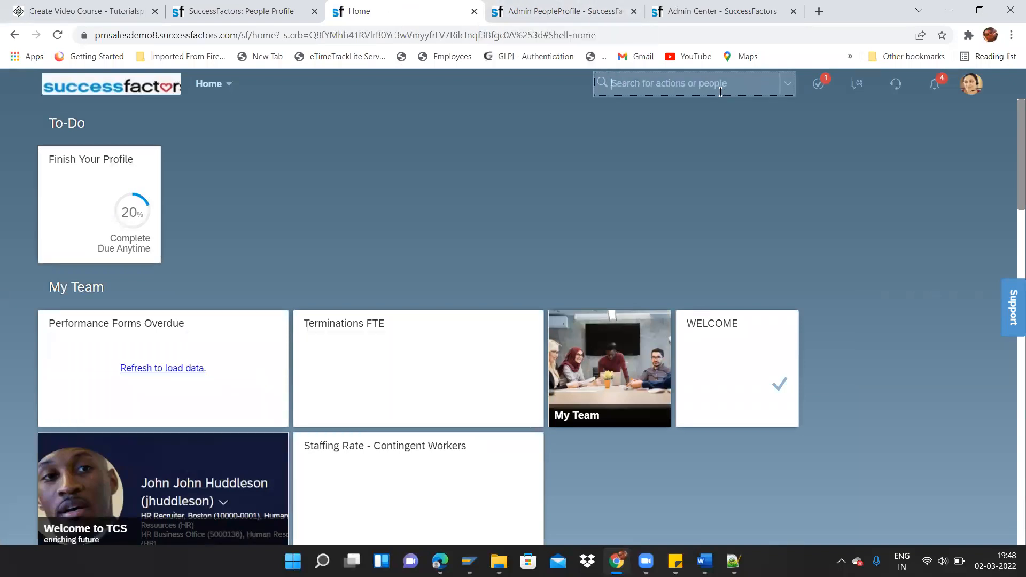
{"action": "type", "text": "permission role"}
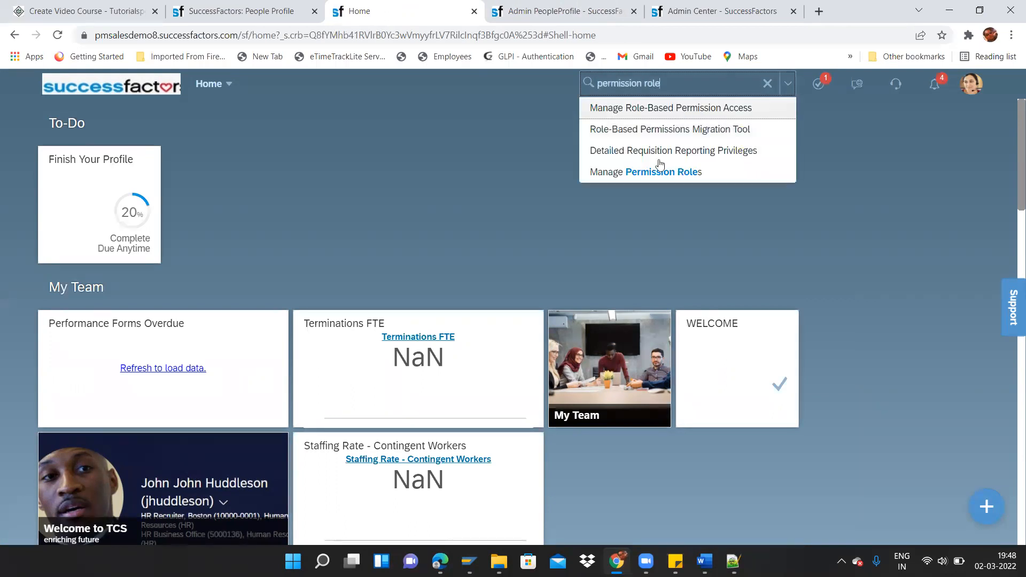
{"action": "left_click", "coordinate": [662, 172]}
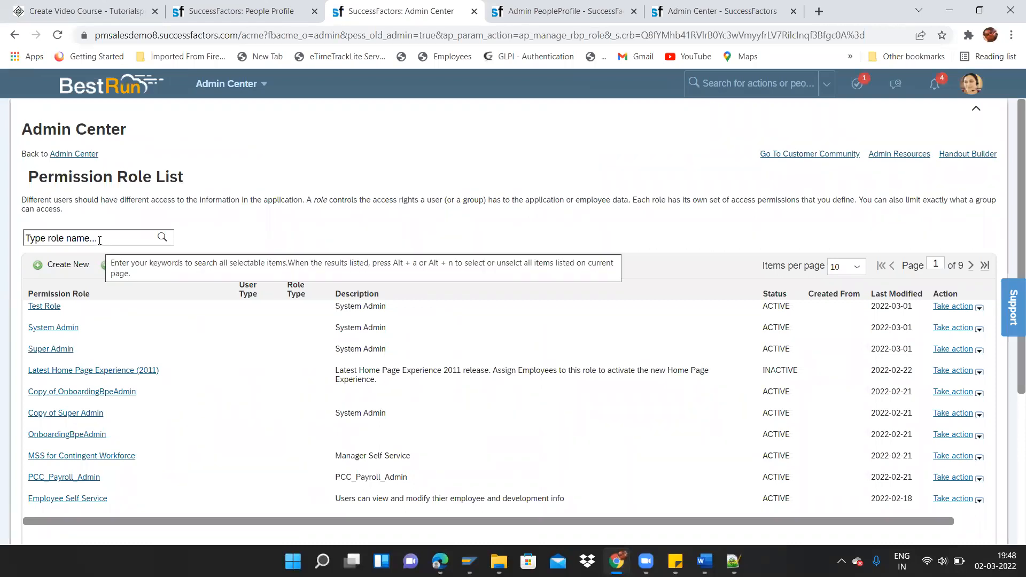
- Filter the permission roles by MSS, open the MSS role and search its permissions for "badge"
{"action": "left_click", "coordinate": [99, 240]}
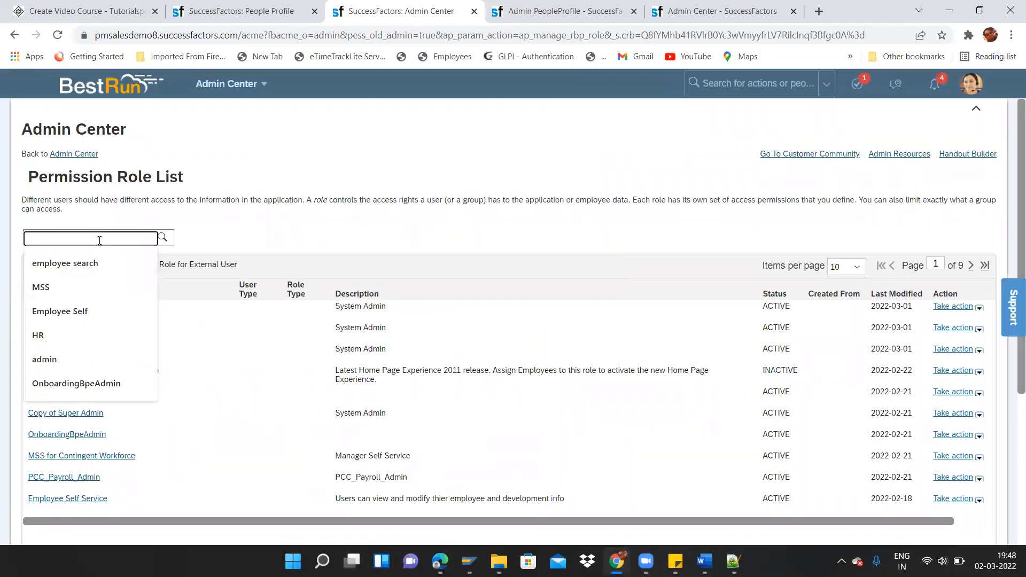
{"action": "left_click", "coordinate": [93, 280]}
{"action": "key", "text": "Return"}
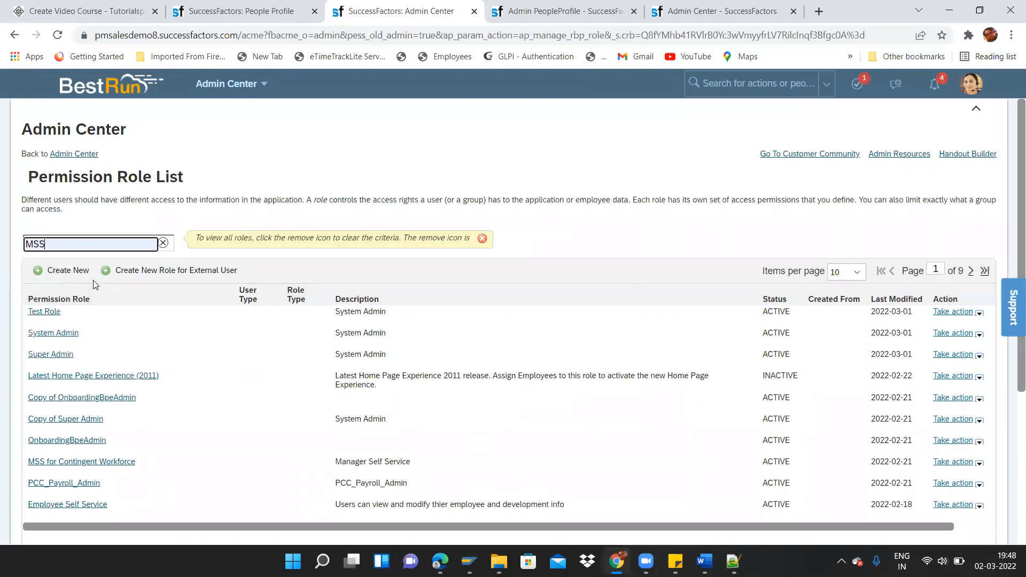
{"action": "left_click", "coordinate": [36, 333]}
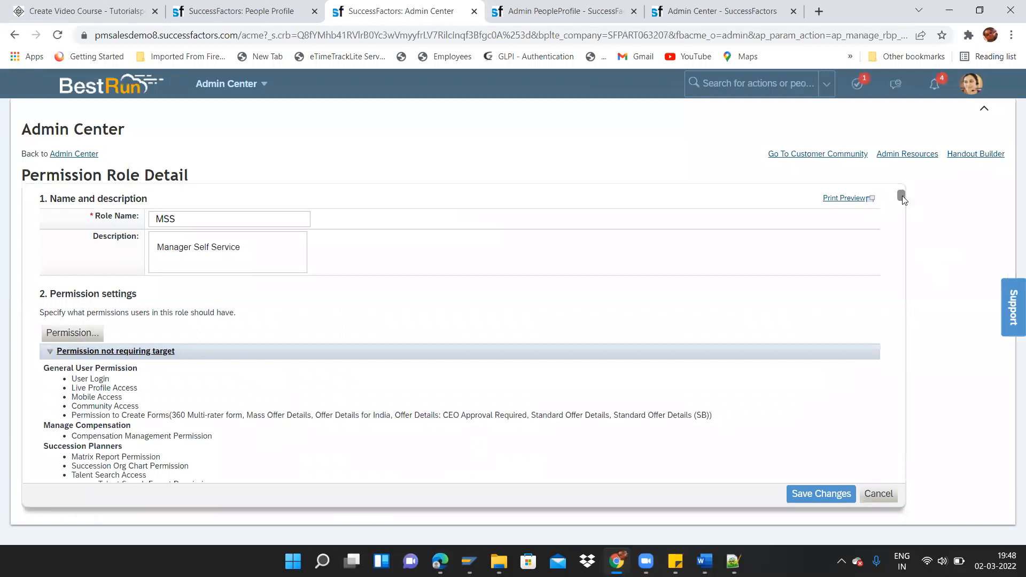
{"action": "mouse_move", "coordinate": [903, 199]}
{"action": "left_mouse_down"}
{"action": "mouse_move", "coordinate": [900, 251]}
{"action": "mouse_move", "coordinate": [902, 198]}
{"action": "left_mouse_up"}
{"action": "key", "text": "ctrl+f"}
{"action": "type", "text": "badge"}
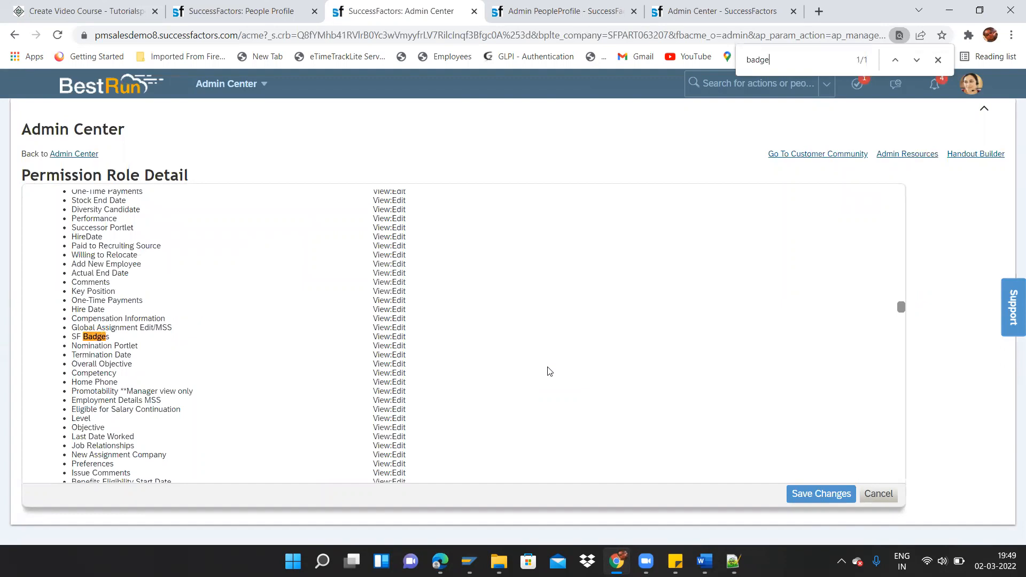
- Review the granting settings for All Managers in the MSS role and close them without changes
{"action": "left_click_drag", "start_coordinate": [902, 308], "coordinate": [888, 502]}
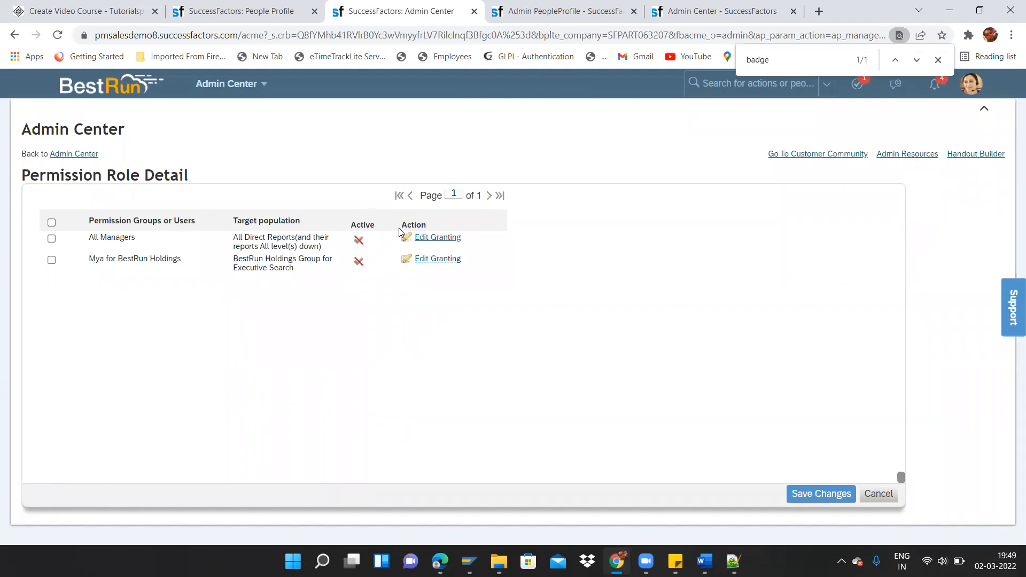
{"action": "left_click", "coordinate": [437, 238]}
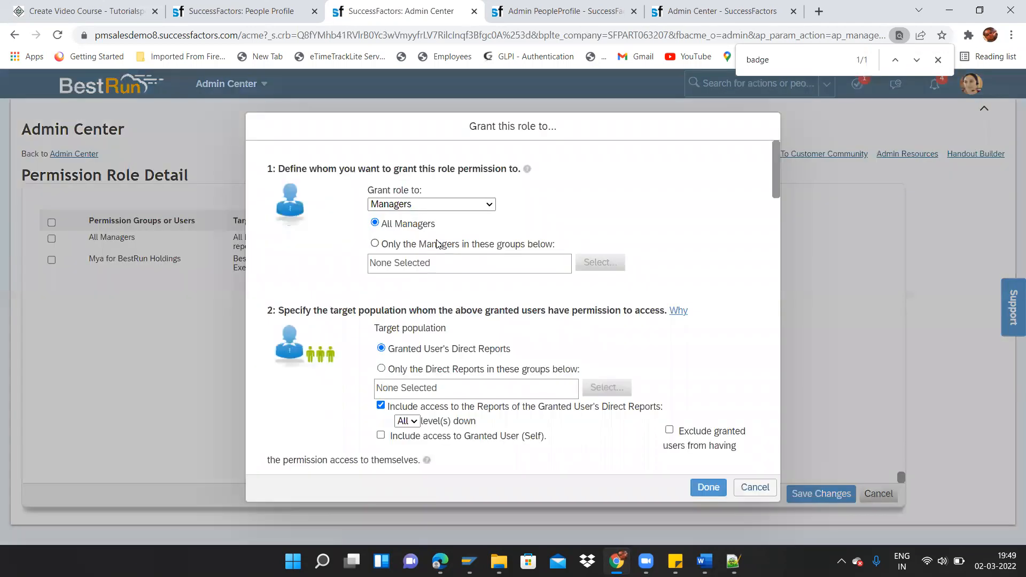
{"action": "left_click", "coordinate": [764, 486]}
- Make the All Managers grant of the MSS role active and save the role changes
{"action": "left_click", "coordinate": [52, 238]}
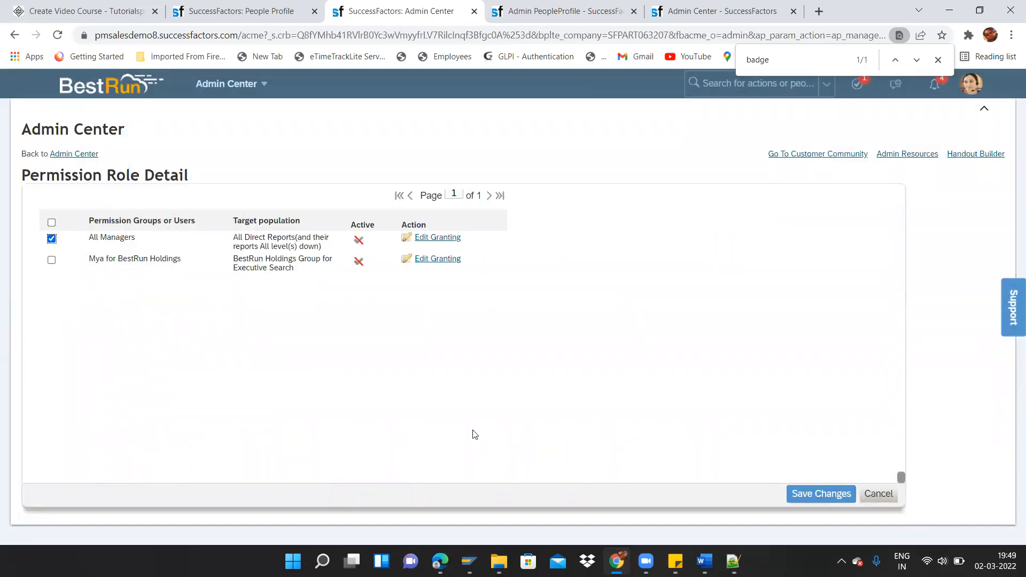
{"action": "left_click_drag", "start_coordinate": [900, 477], "coordinate": [900, 472]}
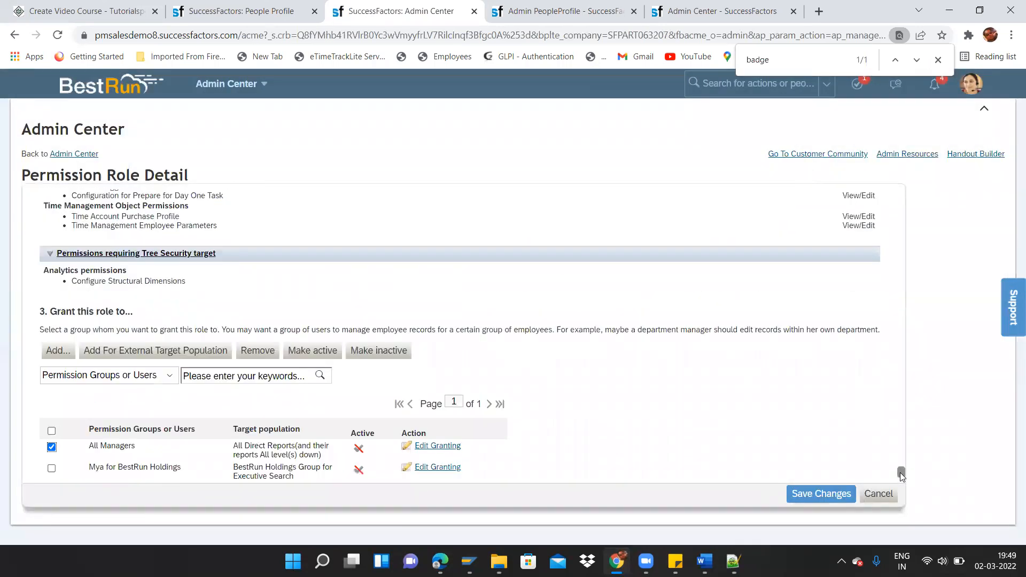
{"action": "left_click", "coordinate": [323, 354]}
{"action": "left_click", "coordinate": [819, 494]}
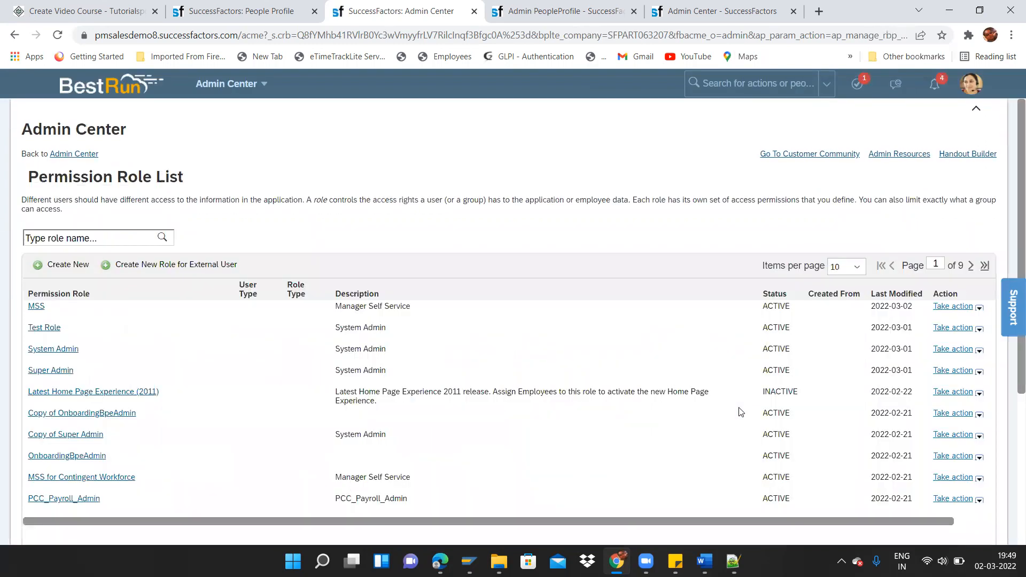
- Filter the roles by Manager, search the Manager's Self Service role for "badge" and leave it without saving
{"action": "left_click", "coordinate": [130, 236]}
{"action": "type", "text": "man"}
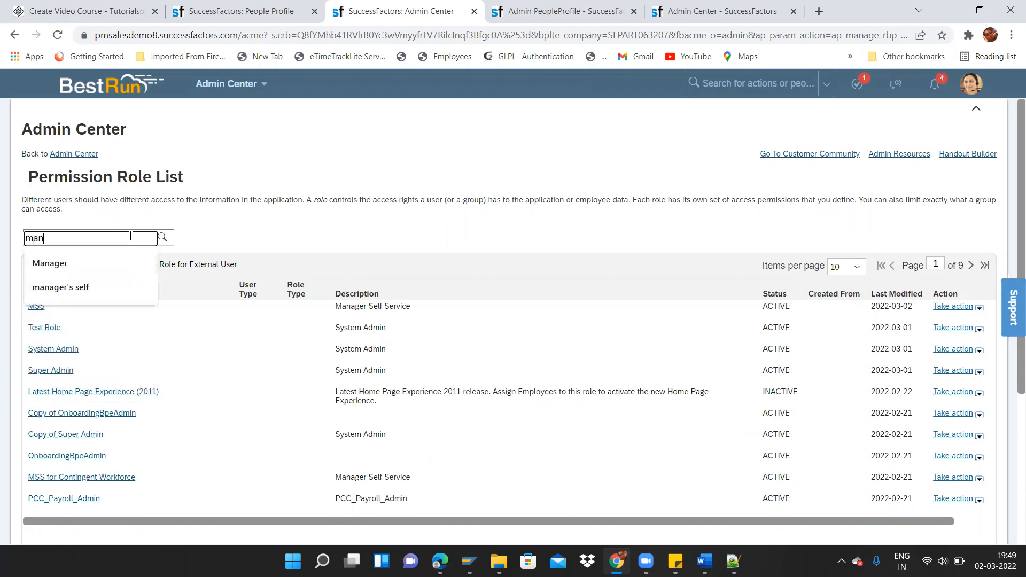
{"action": "left_click", "coordinate": [86, 268]}
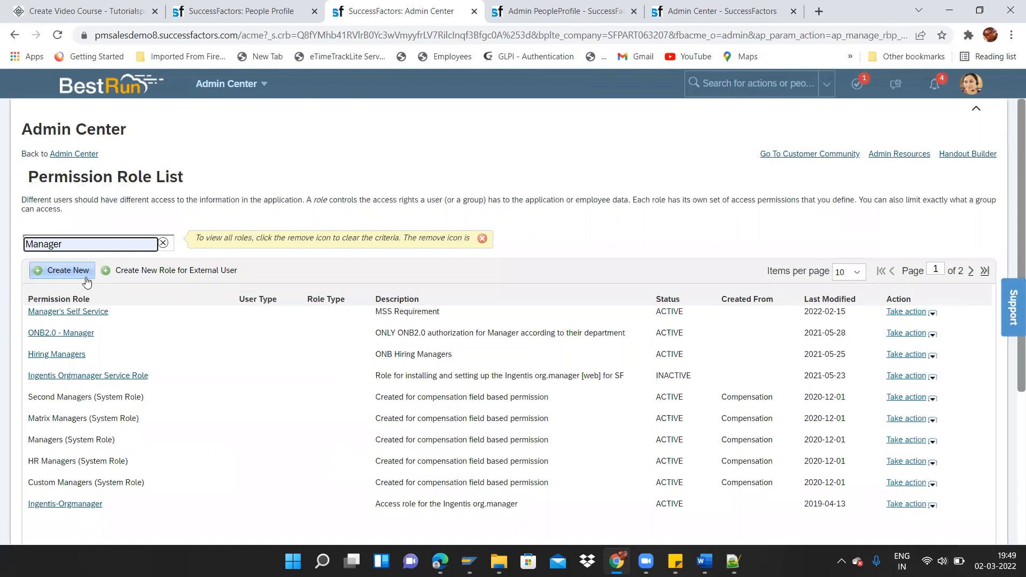
{"action": "left_click", "coordinate": [78, 311]}
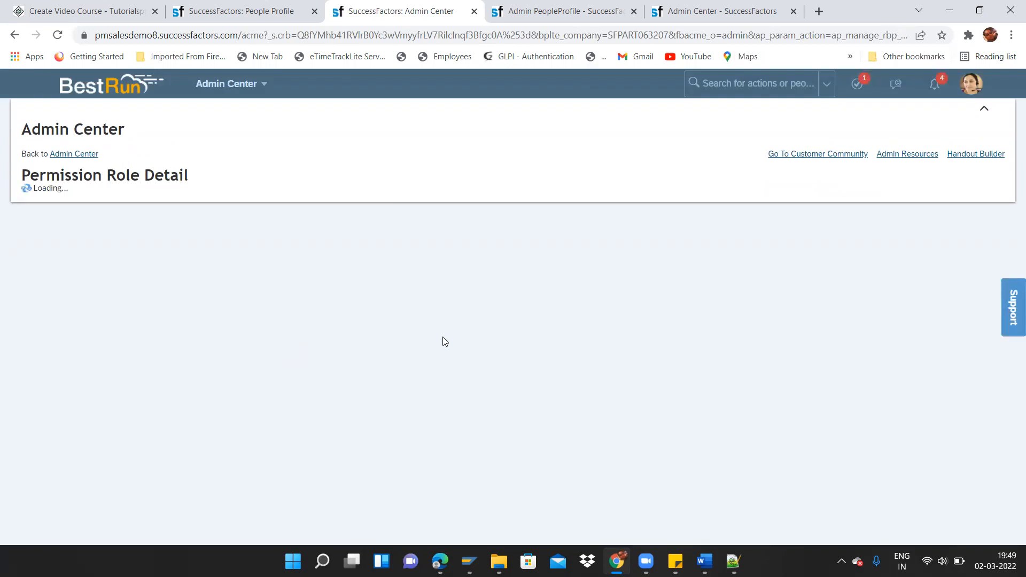
{"action": "key", "text": "ctrl+f"}
{"action": "type", "text": "badge"}
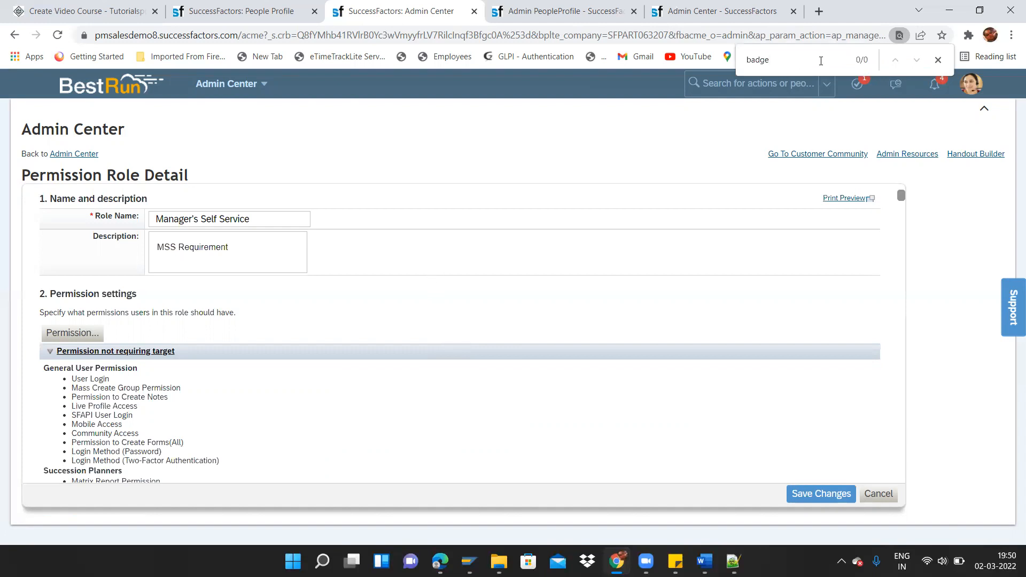
{"action": "left_click", "coordinate": [938, 60]}
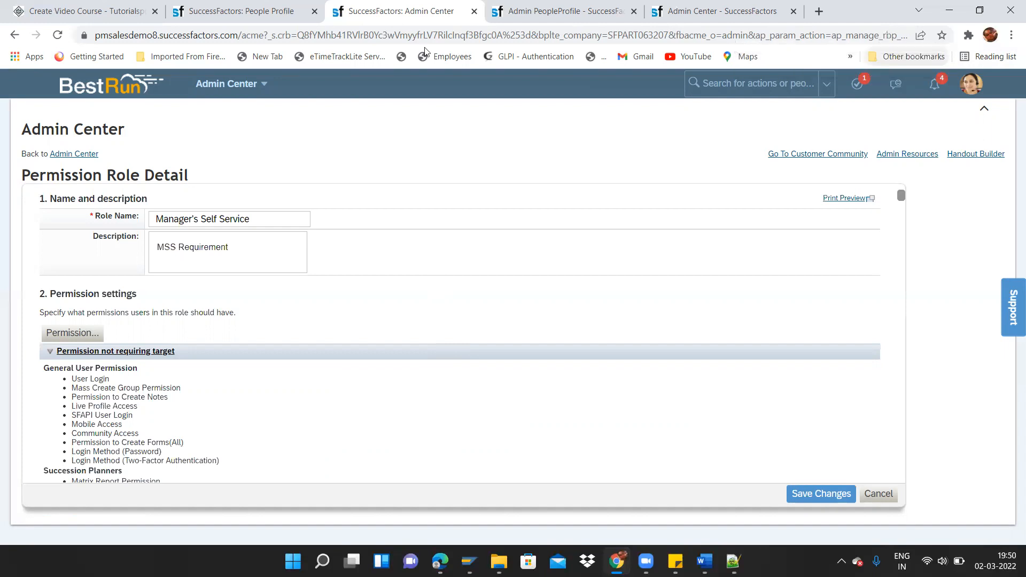
{"action": "left_click", "coordinate": [879, 496]}
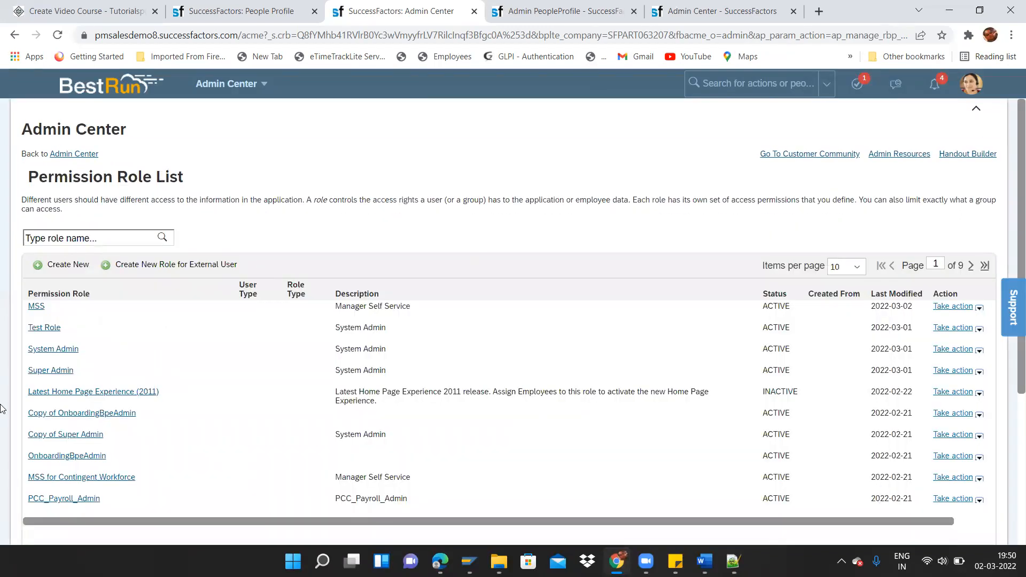
- Open the System Admin role, examine its "badge" permissions, including Manage Badges, and leave the role without saving
{"action": "left_click", "coordinate": [65, 348]}
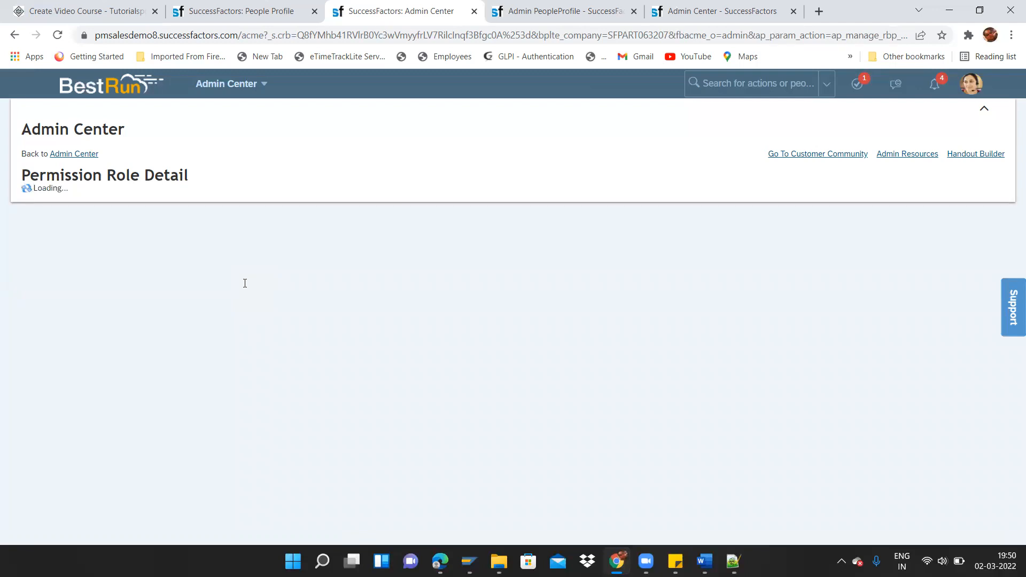
{"action": "key", "text": "ctrl+f"}
{"action": "type", "text": "badge"}
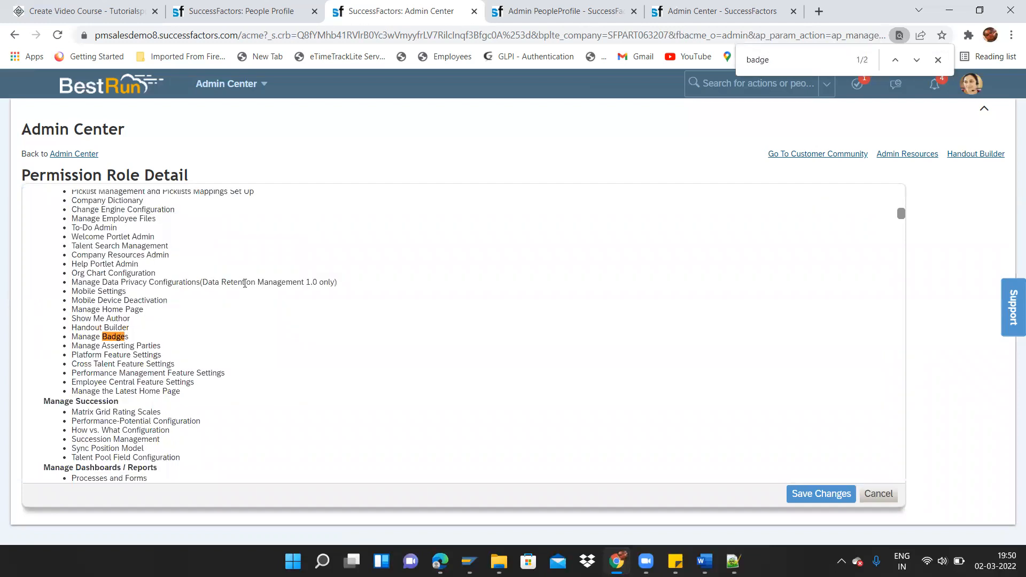
{"action": "key", "text": "Return"}
{"action": "key", "text": "Return"}
{"action": "key", "text": "Return"}
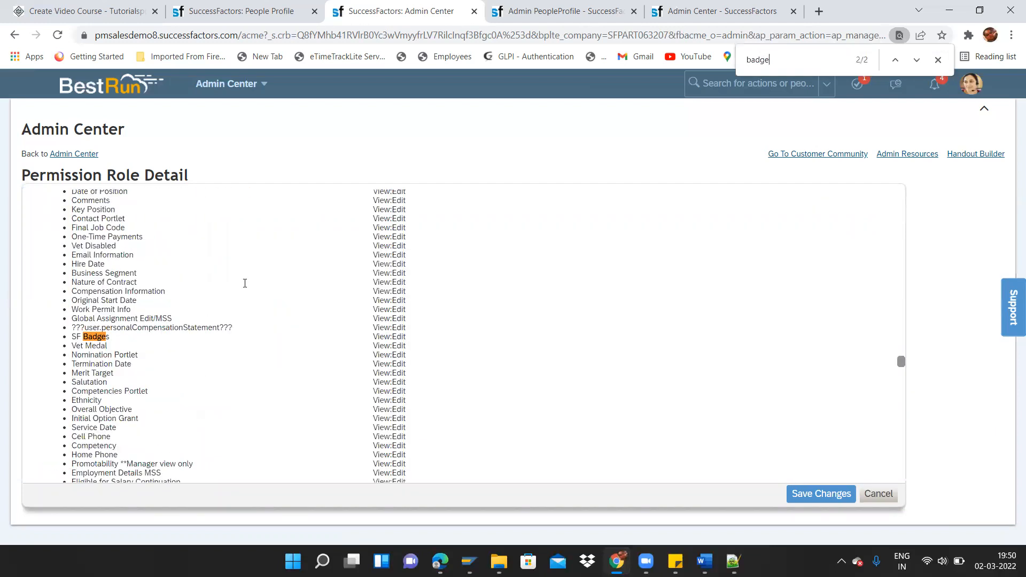
{"action": "key", "text": "Return"}
{"action": "key", "text": "Return"}
{"action": "key", "text": "Return"}
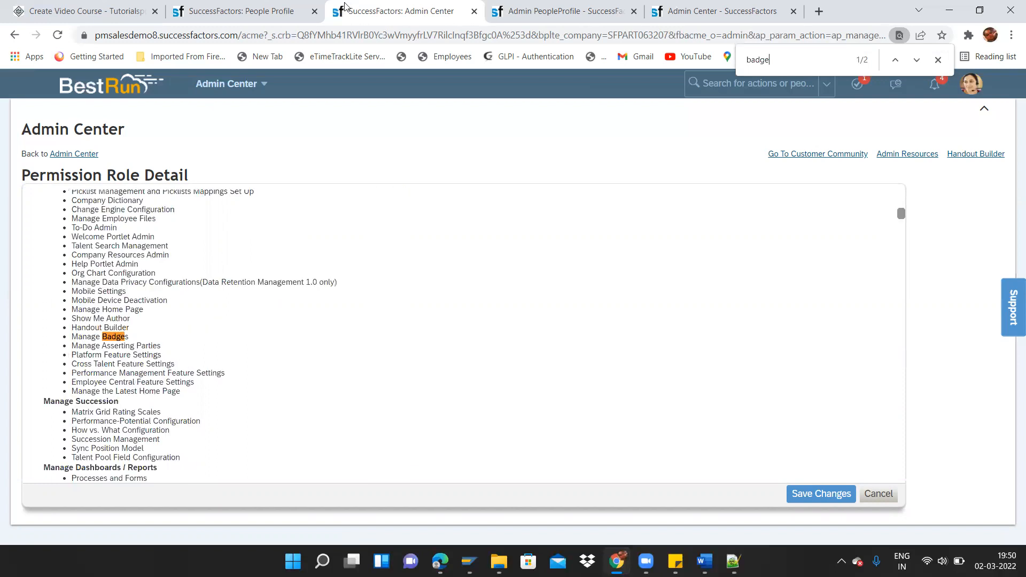
{"action": "left_click", "coordinate": [937, 60]}
{"action": "left_click_drag", "start_coordinate": [68, 338], "coordinate": [141, 346]}
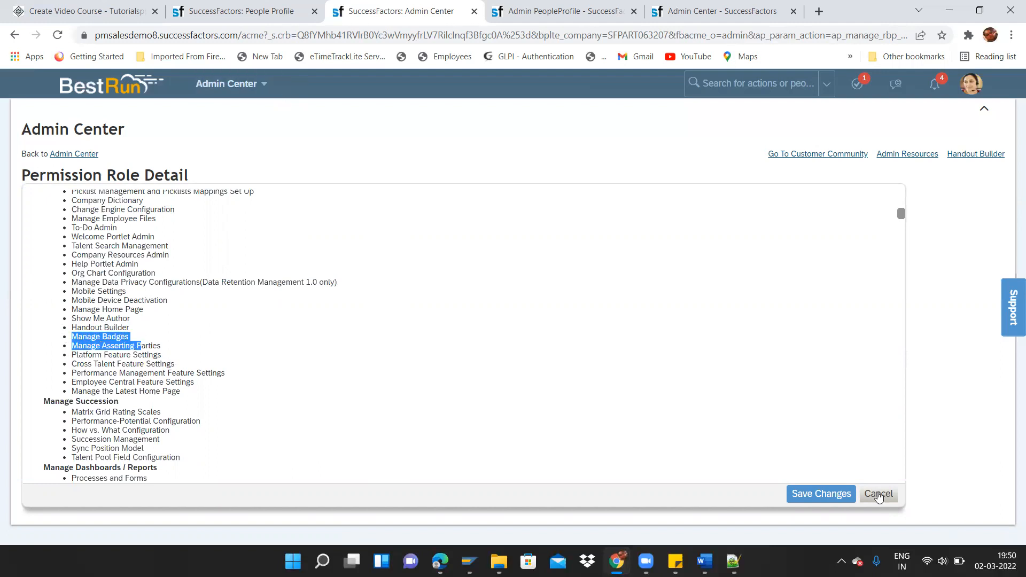
{"action": "left_click", "coordinate": [869, 487]}
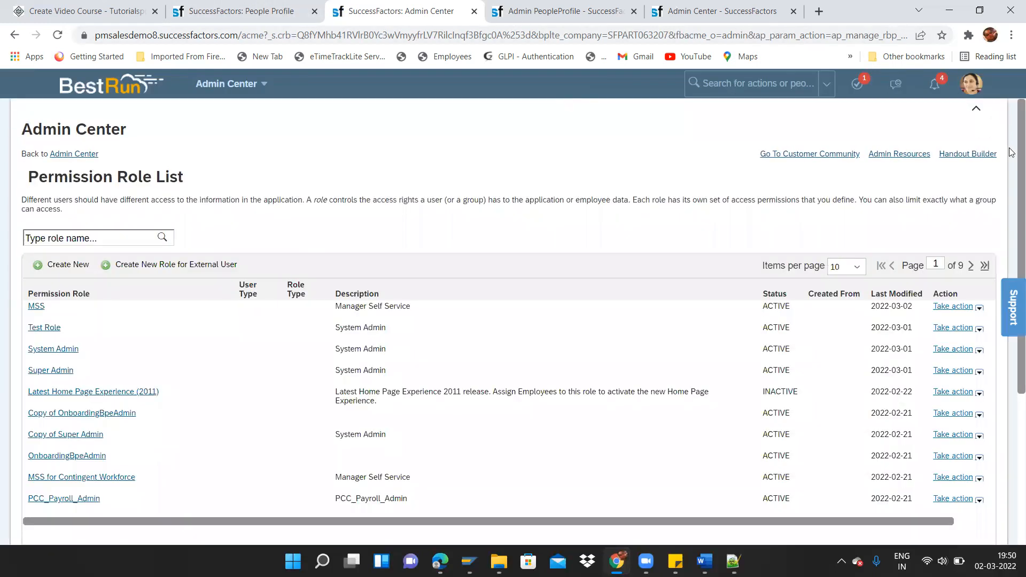
- Start a proxy session, entering and selecting the manager's name as the target user
{"action": "left_click", "coordinate": [971, 84]}
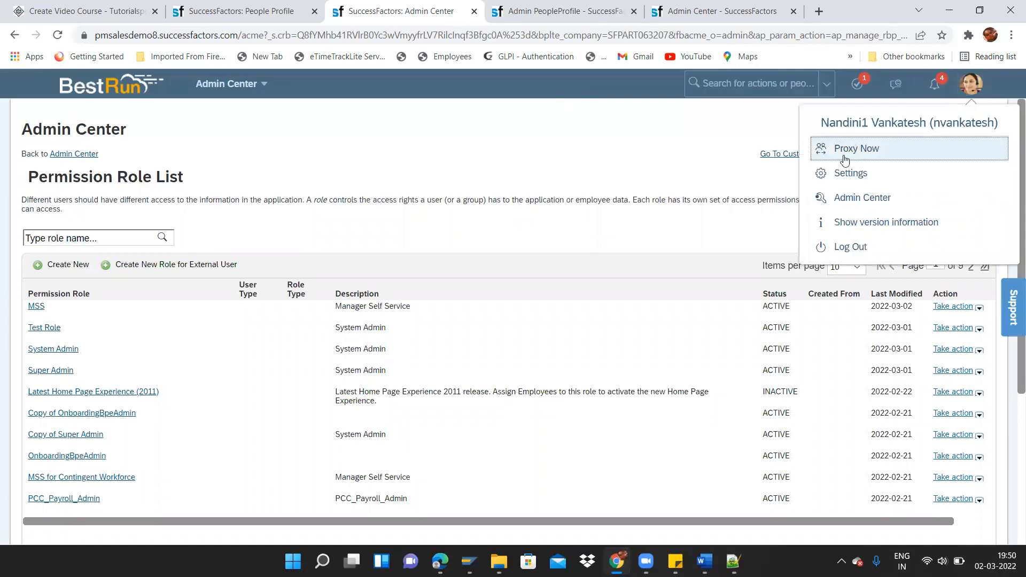
{"action": "left_click", "coordinate": [843, 155]}
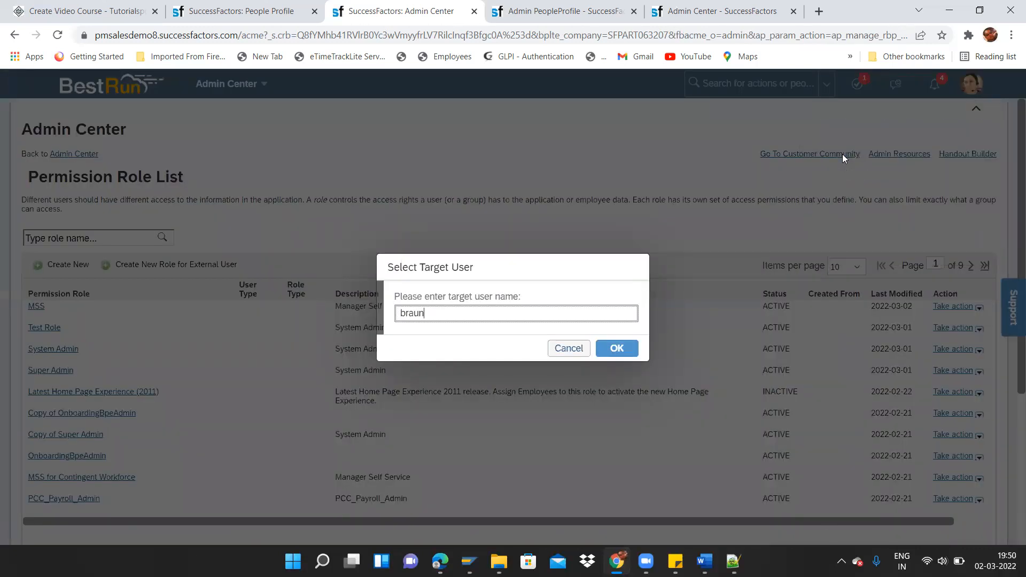
{"action": "type", "text": "braun"}
{"action": "left_click", "coordinate": [438, 338]}
{"action": "left_click", "coordinate": [620, 349]}
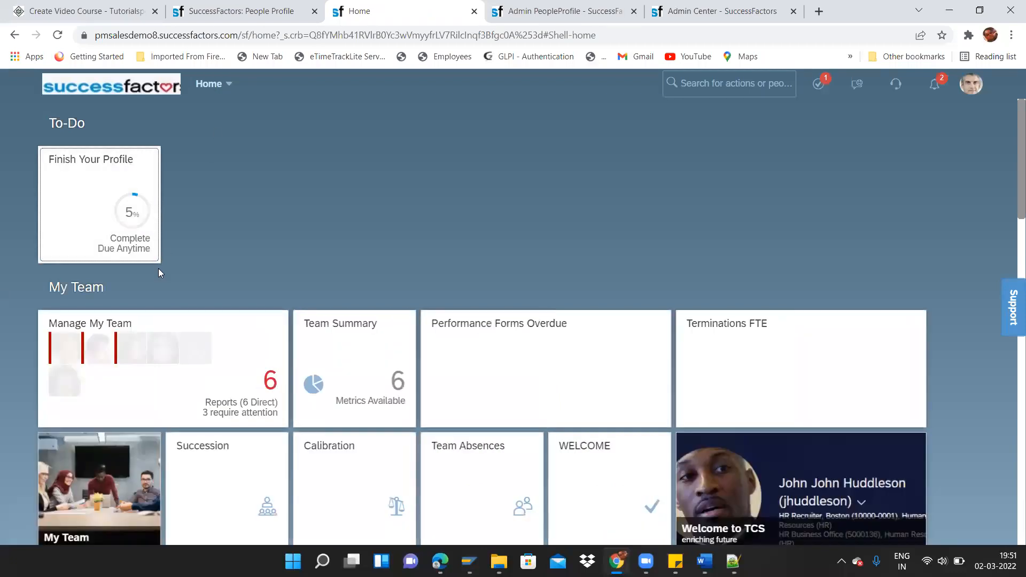
- Open Manage My Team and choose Give a badge for the direct report who is Integration Administrator
{"action": "left_click", "coordinate": [184, 378]}
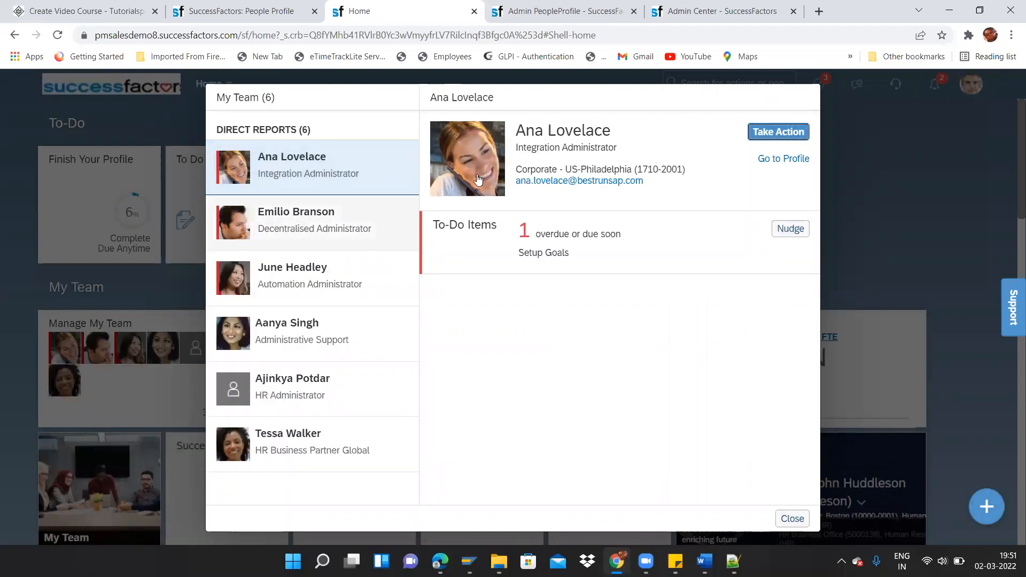
{"action": "left_click", "coordinate": [778, 131]}
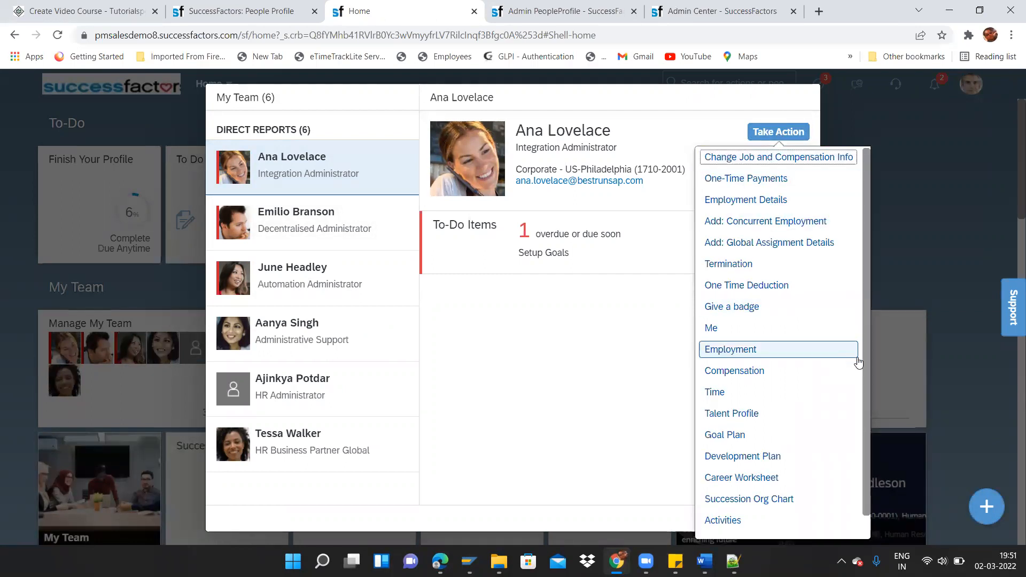
{"action": "left_click_drag", "start_coordinate": [867, 396], "coordinate": [864, 435]}
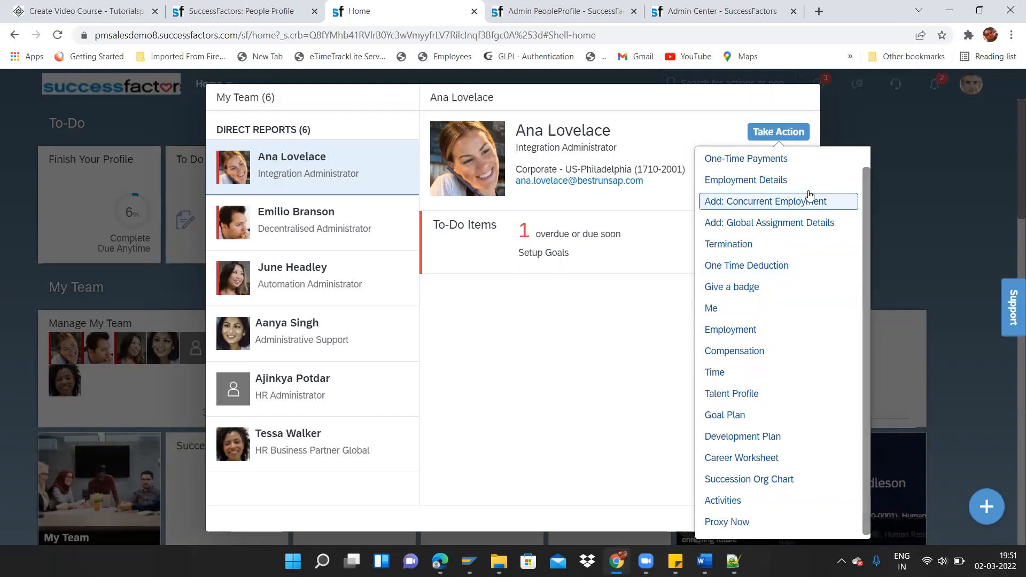
{"action": "left_click", "coordinate": [742, 289]}
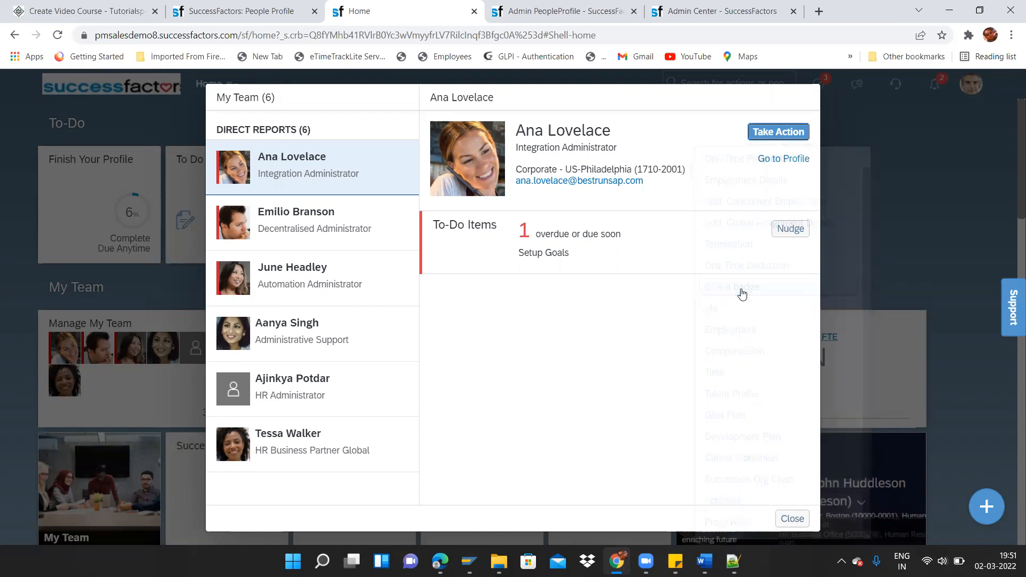
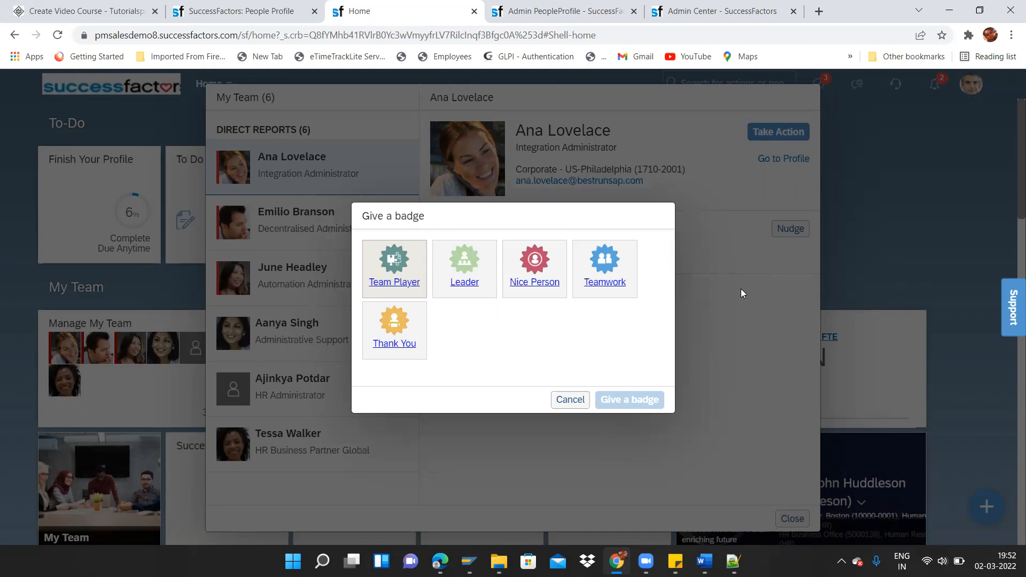
- Give the Nice Person badge with the comment "You are a nice person"
{"action": "left_click", "coordinate": [535, 272]}
{"action": "left_click", "coordinate": [511, 272]}
{"action": "type", "text": "You"}
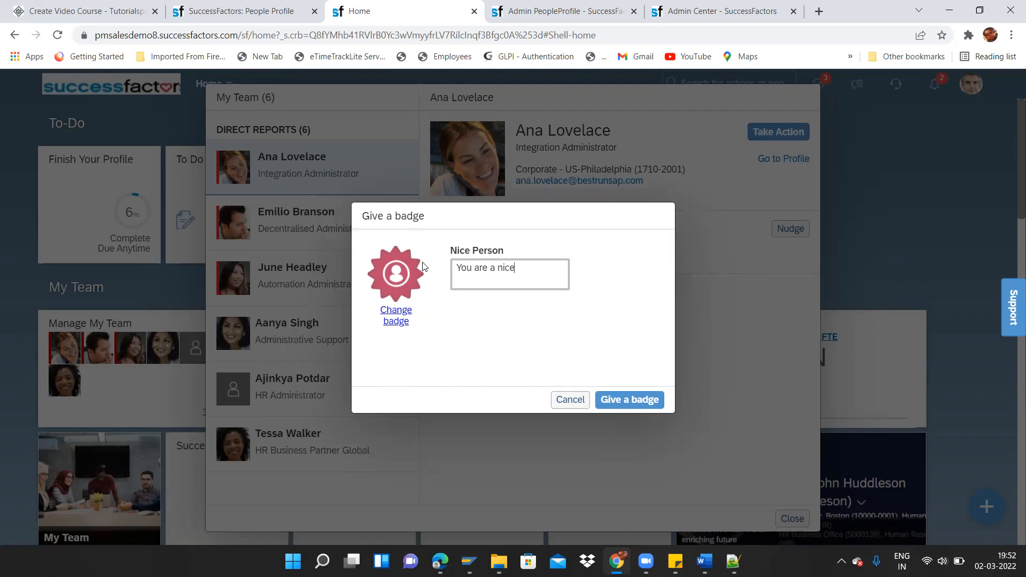
{"action": "type", "text": "are a nice person"}
{"action": "left_click", "coordinate": [633, 395]}
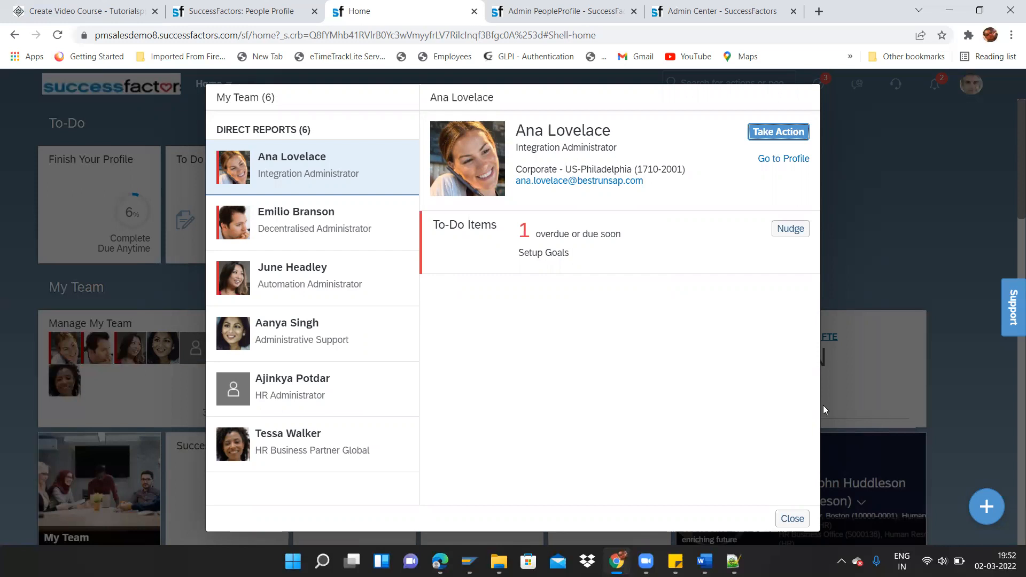
- Close and reopen Manage My Team, select the Integration Administrator and go to that employee's profile
{"action": "left_click", "coordinate": [792, 519]}
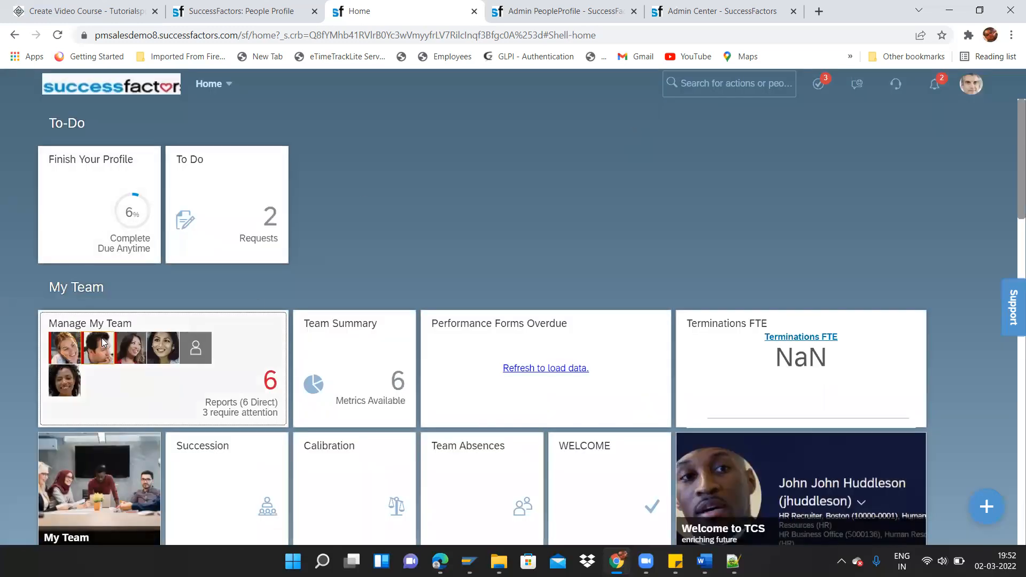
{"action": "left_click", "coordinate": [102, 338]}
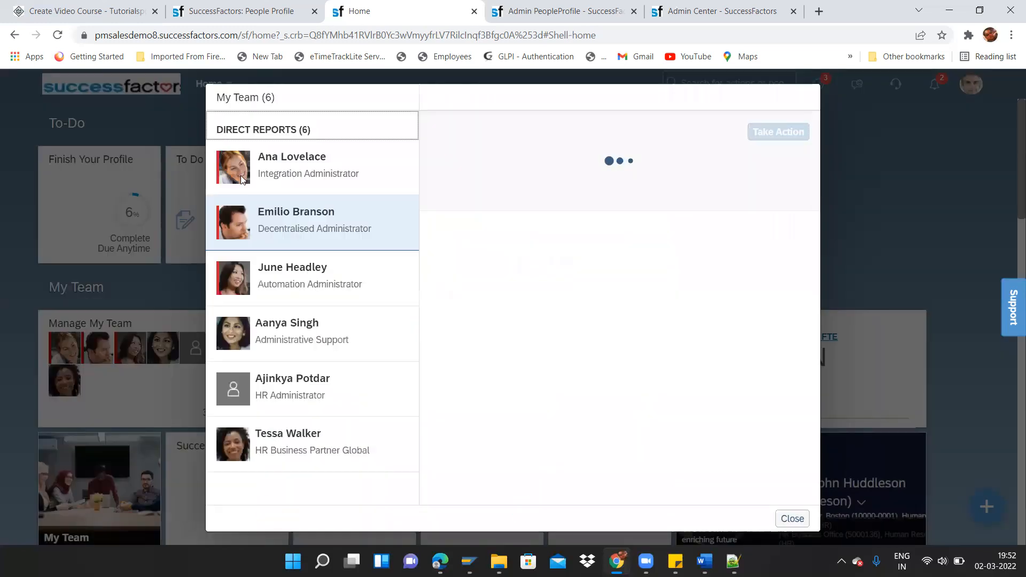
{"action": "left_click", "coordinate": [307, 182]}
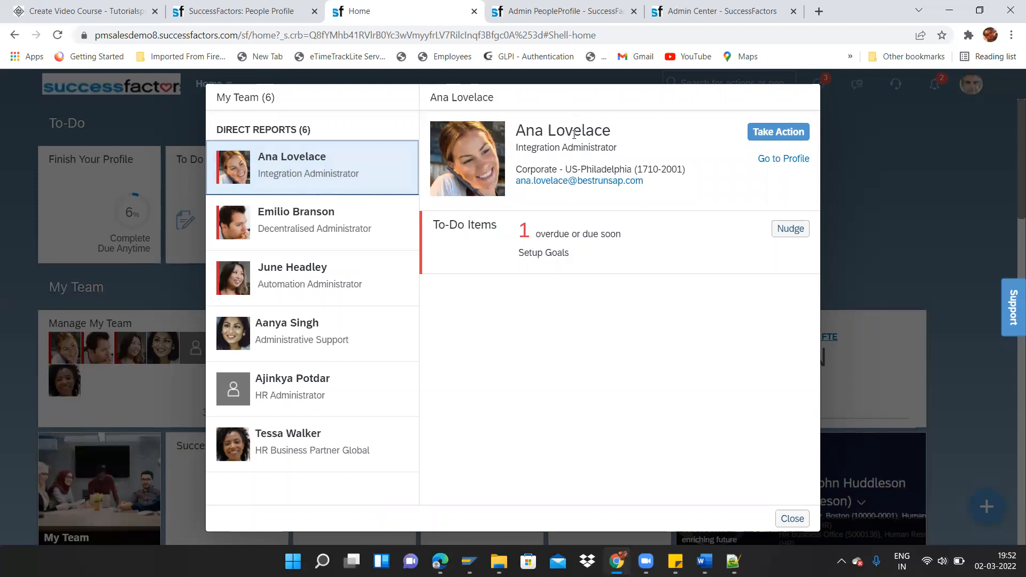
{"action": "left_click", "coordinate": [793, 159]}
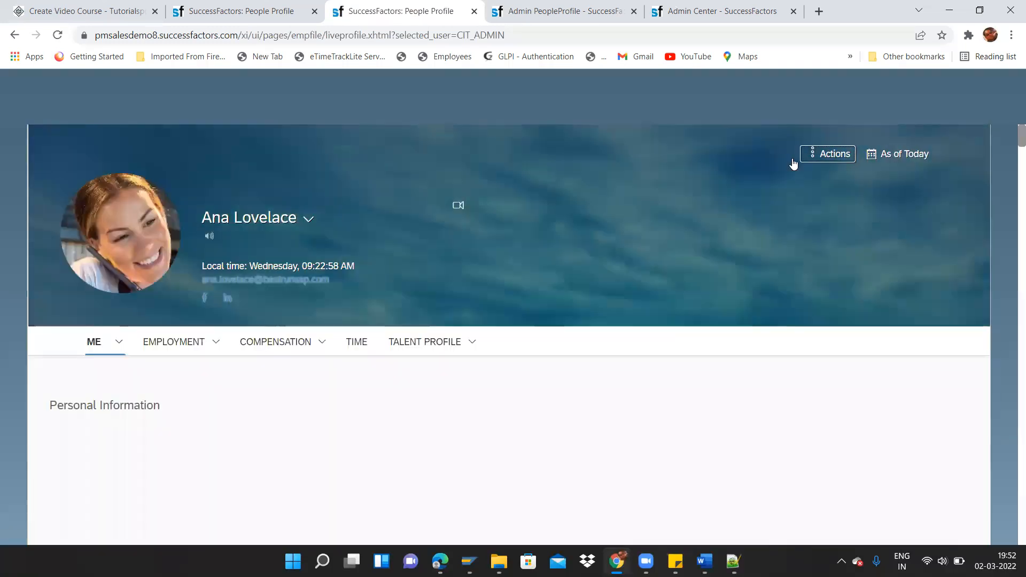
- Open the Integration Administrator's Talent Profile section and examine the badge entry, its giver and its recipient
{"action": "left_click", "coordinate": [435, 340]}
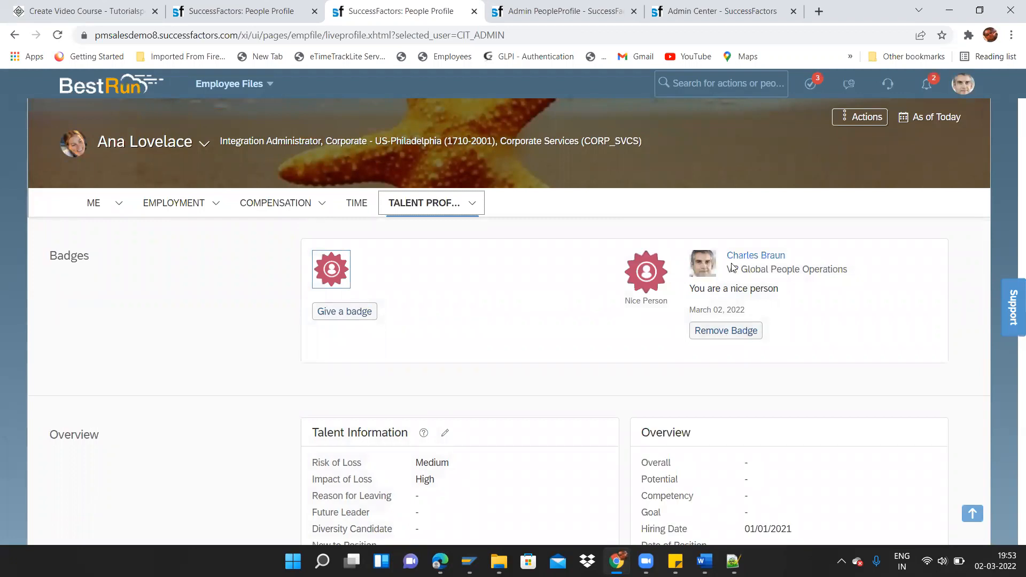
{"action": "left_click", "coordinate": [729, 254]}
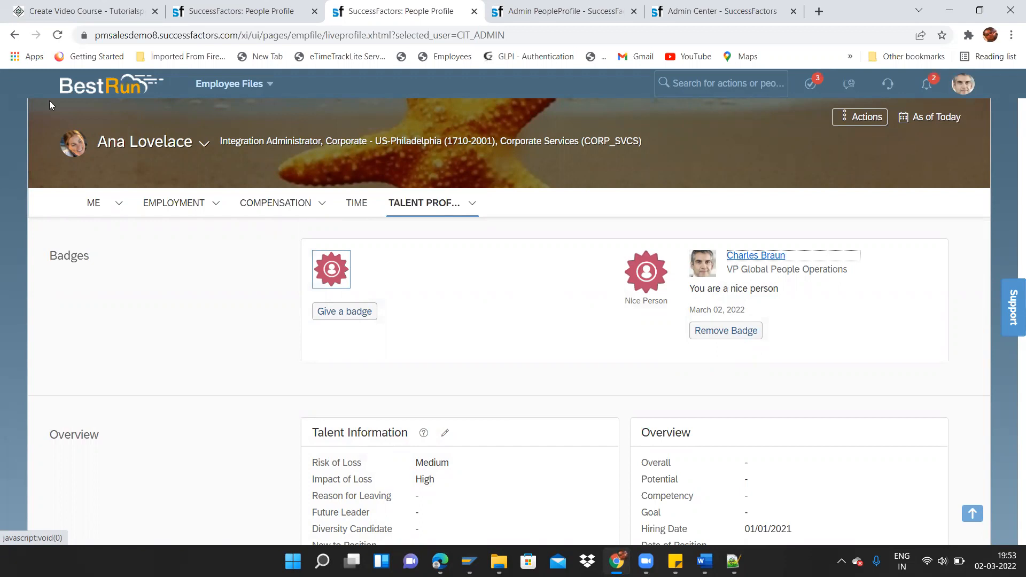
{"action": "left_click_drag", "start_coordinate": [96, 139], "coordinate": [371, 180]}
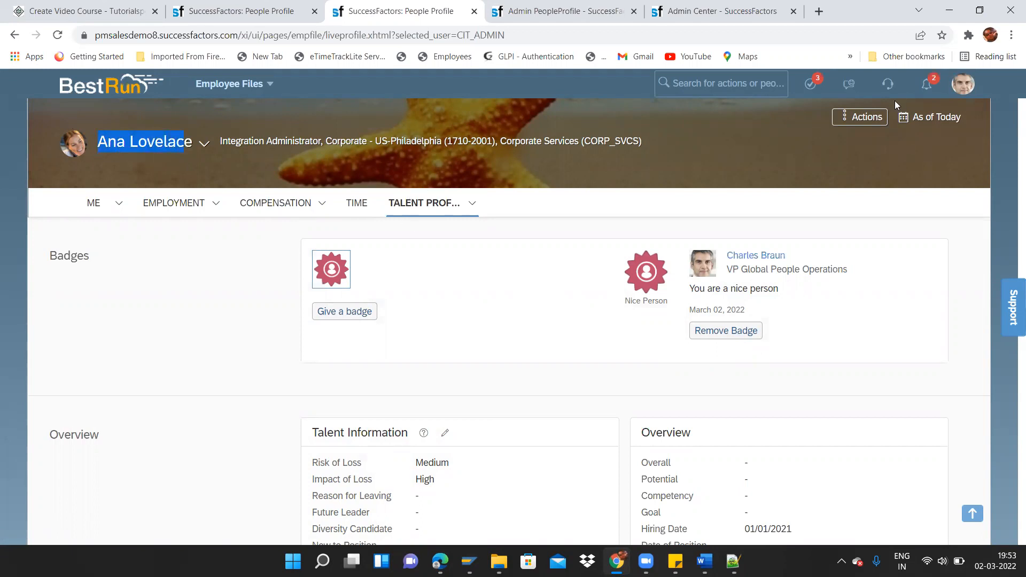
- Switch the proxy session to the Integration Administrator, entering and selecting that employee's name as the target user
{"action": "left_click", "coordinate": [964, 87]}
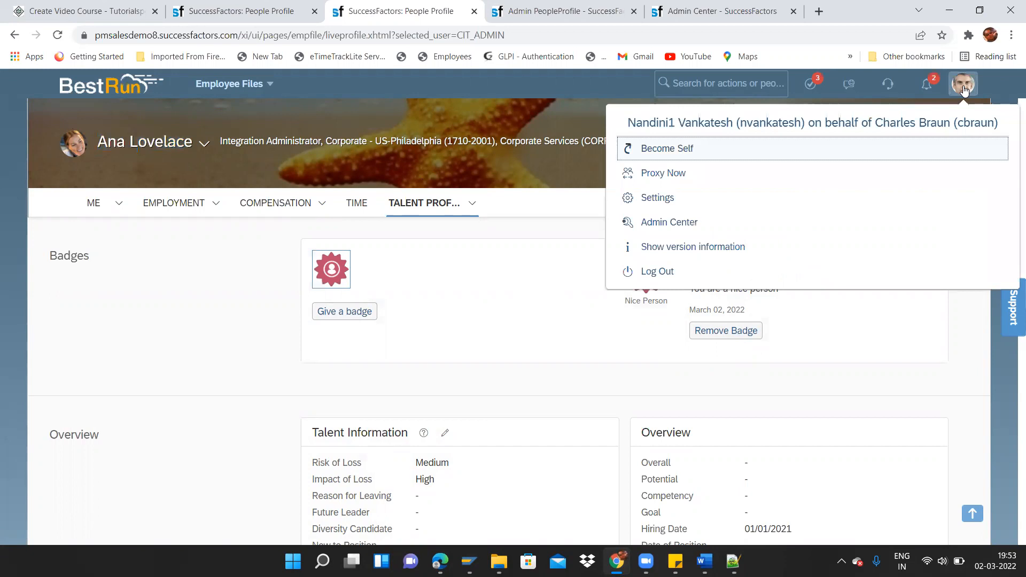
{"action": "left_click", "coordinate": [770, 171]}
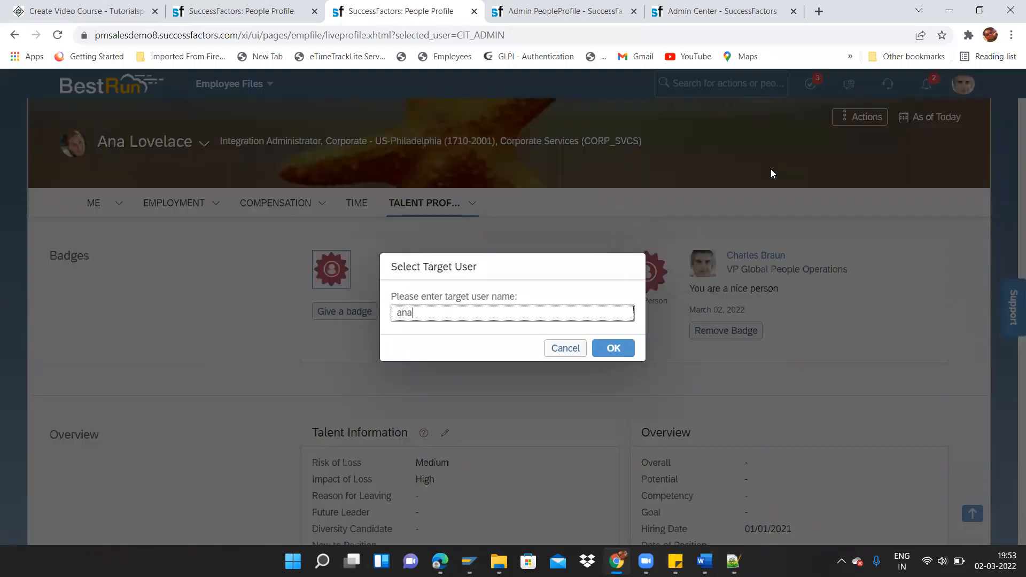
{"action": "type", "text": "ana love"}
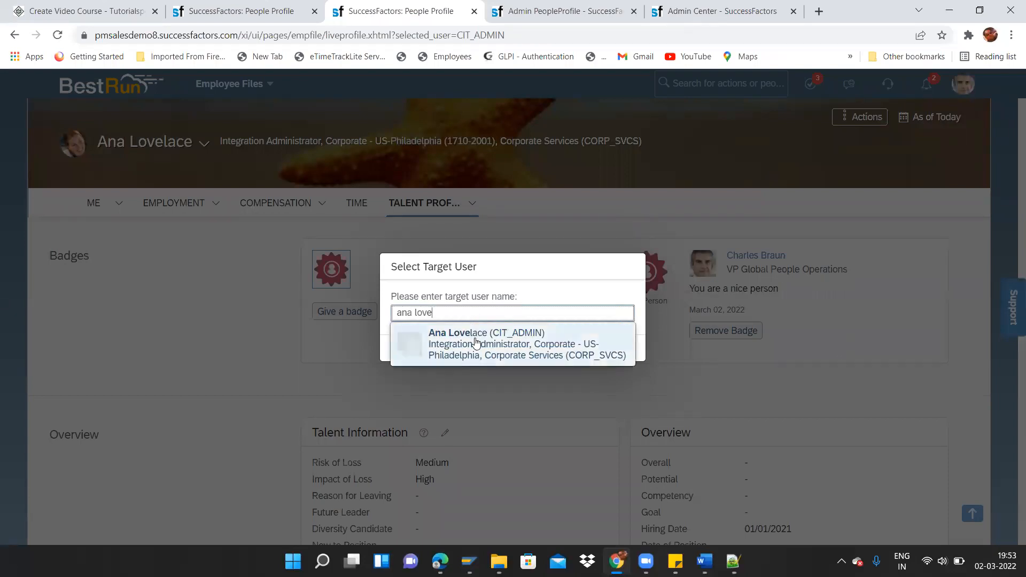
{"action": "left_click", "coordinate": [474, 336]}
{"action": "left_click", "coordinate": [617, 349]}
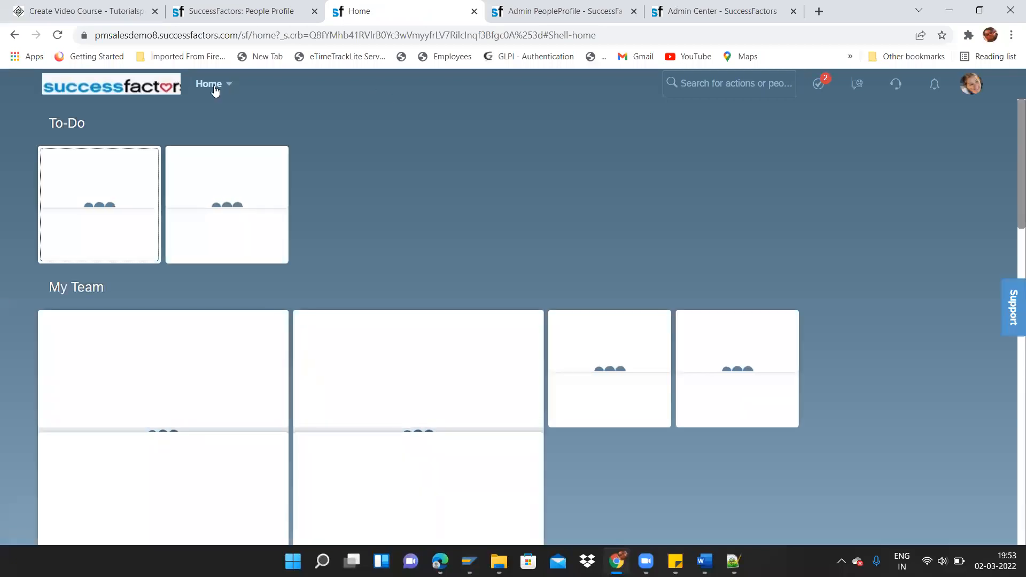
- Open My Employee File and check the badges in the Talent Profile section
{"action": "left_click", "coordinate": [225, 84]}
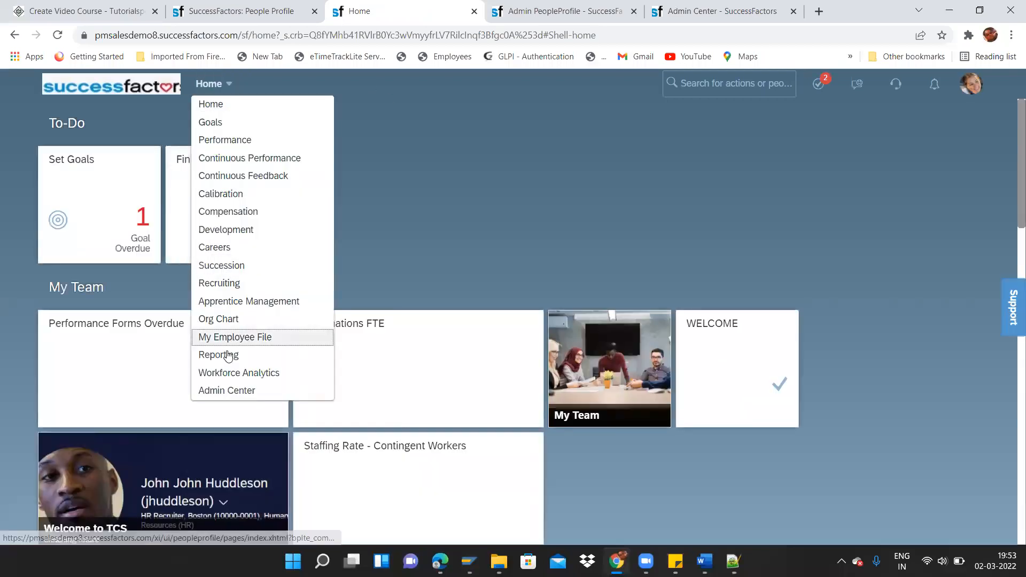
{"action": "left_click", "coordinate": [232, 340]}
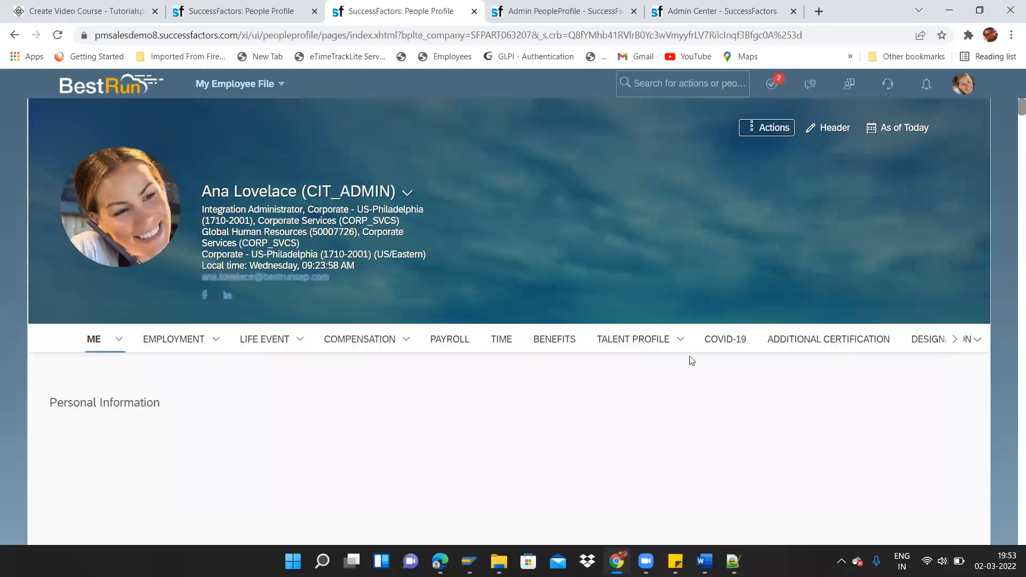
{"action": "left_click", "coordinate": [635, 339]}
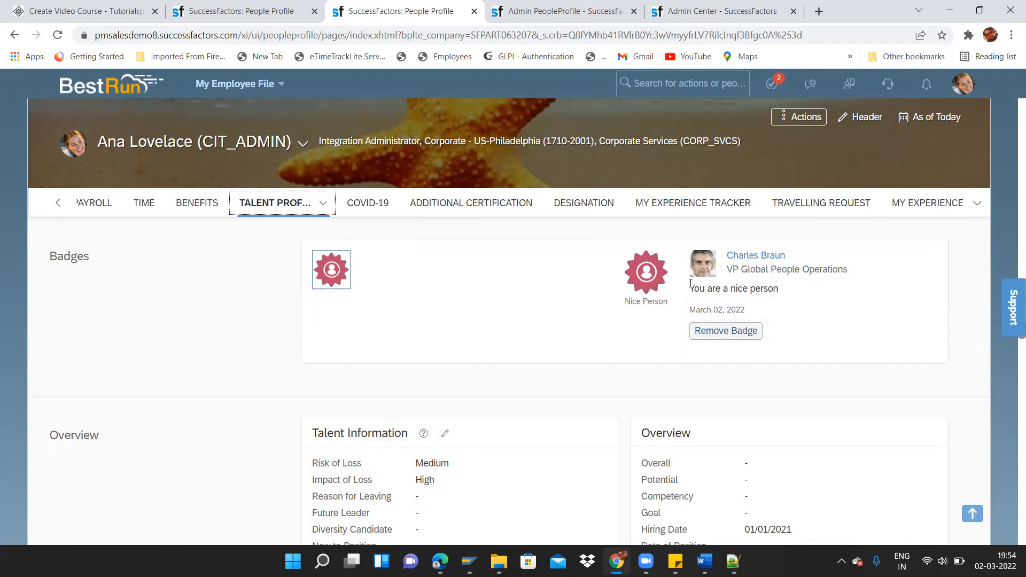
- Switch to the Admin Center page, search for "badge" and open Manage Badges
{"action": "left_click", "coordinate": [265, 8]}
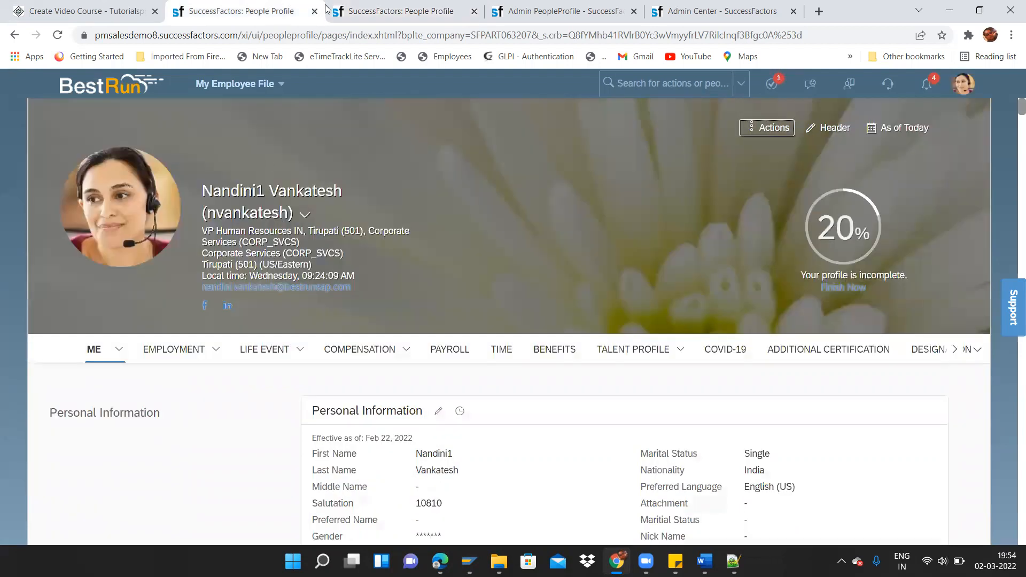
{"action": "left_click", "coordinate": [371, 8]}
{"action": "left_click", "coordinate": [552, 16]}
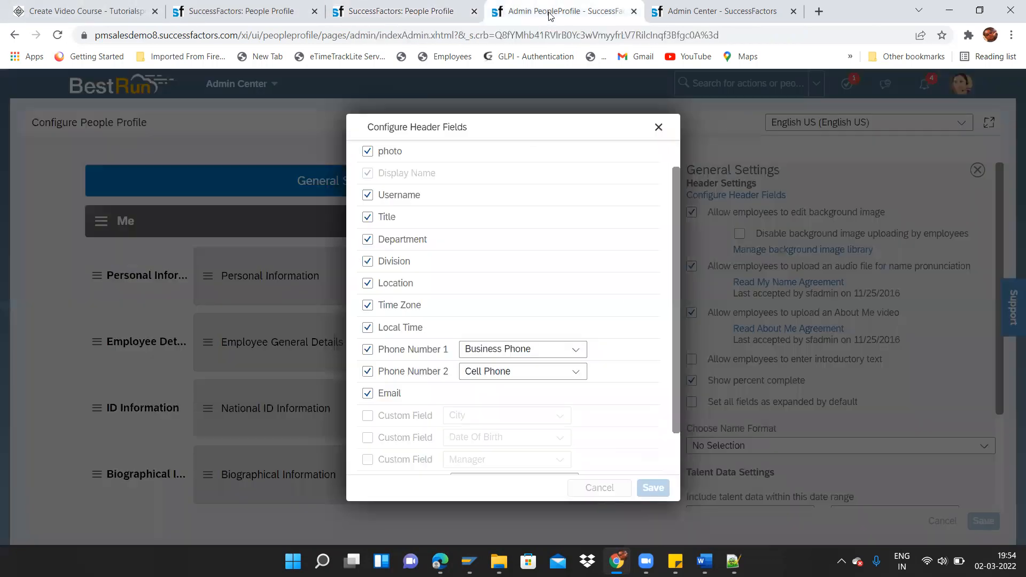
{"action": "left_click", "coordinate": [720, 7]}
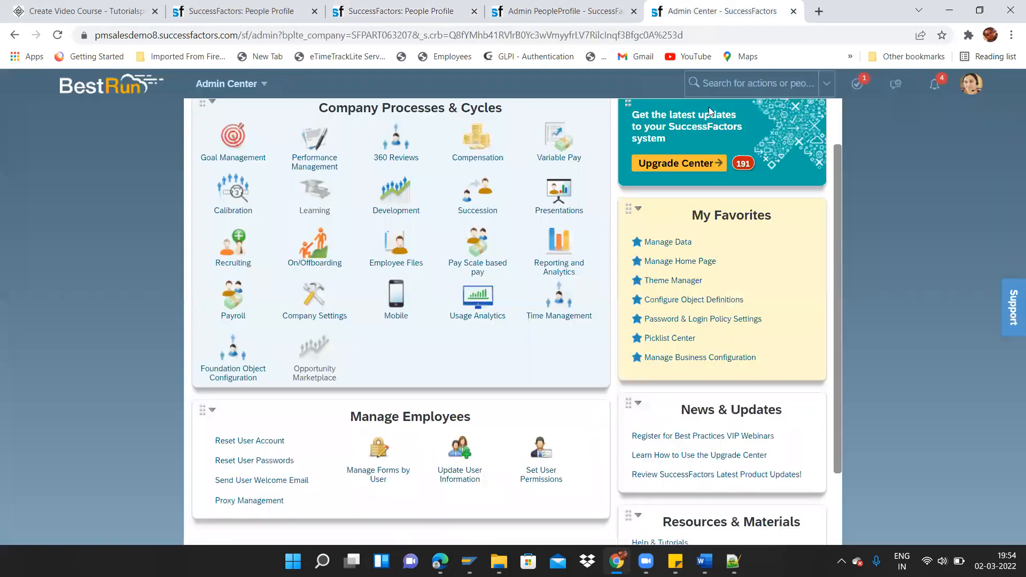
{"action": "left_click", "coordinate": [728, 83]}
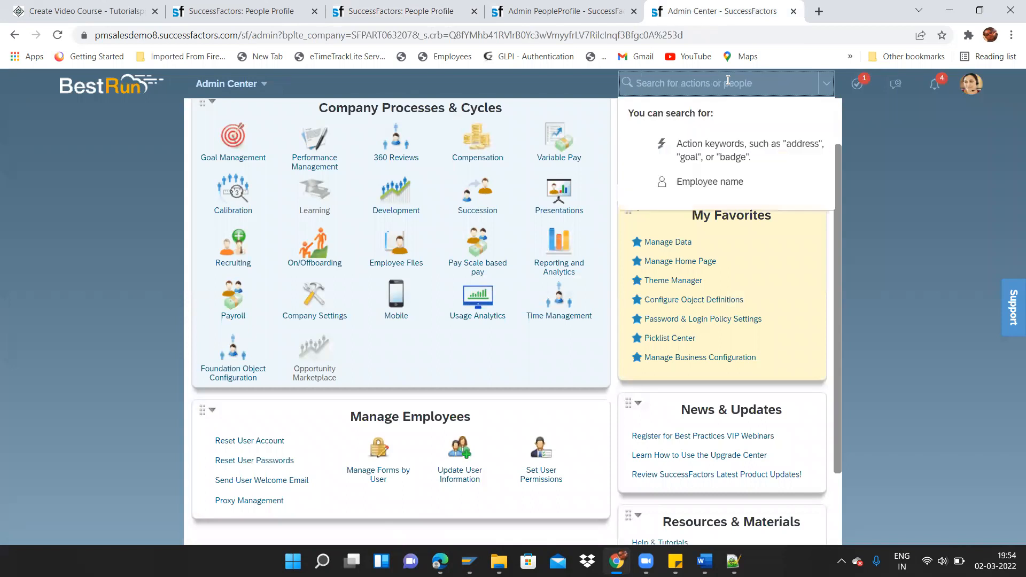
{"action": "type", "text": "badge"}
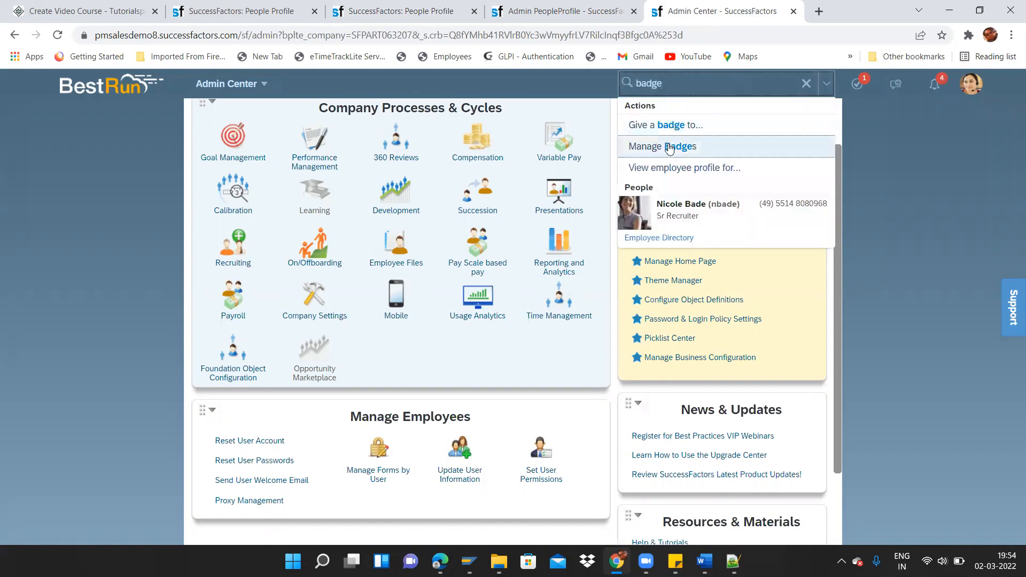
{"action": "left_click", "coordinate": [669, 147]}
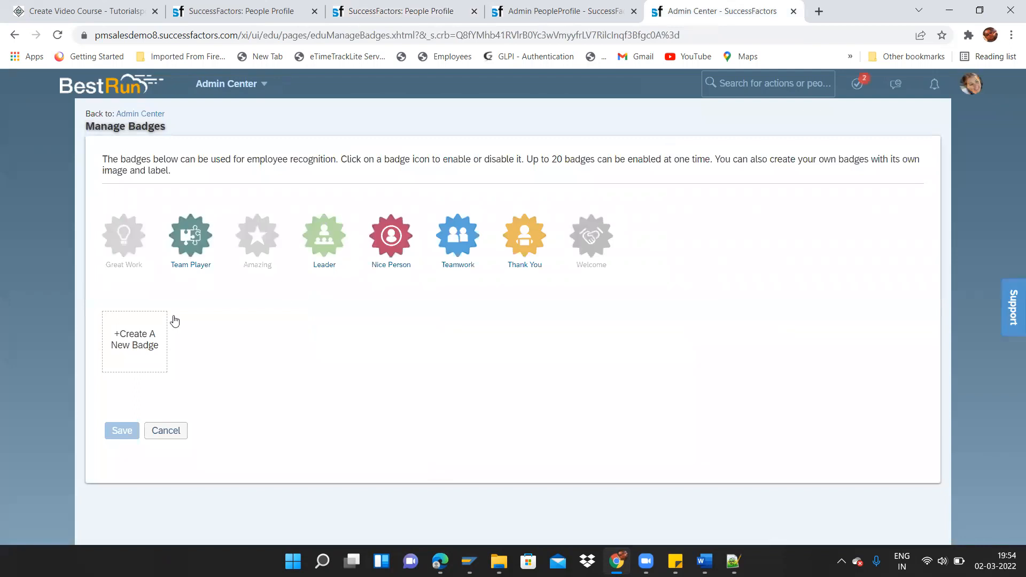
- Enable the Amazing, Great Work and Welcome badges and save, then view the new badge form and cancel it
{"action": "left_click", "coordinate": [263, 246]}
{"action": "left_click", "coordinate": [125, 241]}
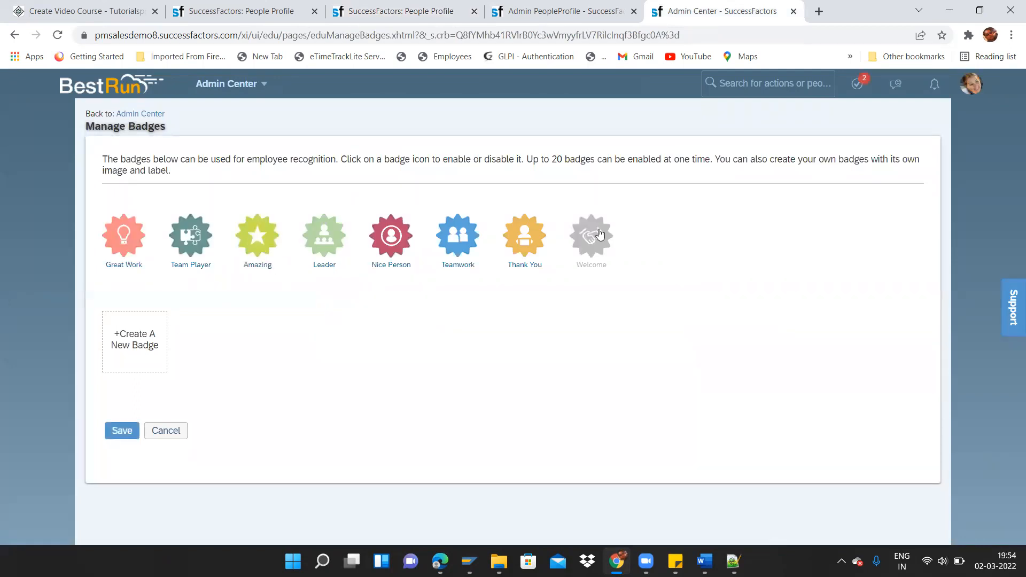
{"action": "left_click", "coordinate": [601, 235]}
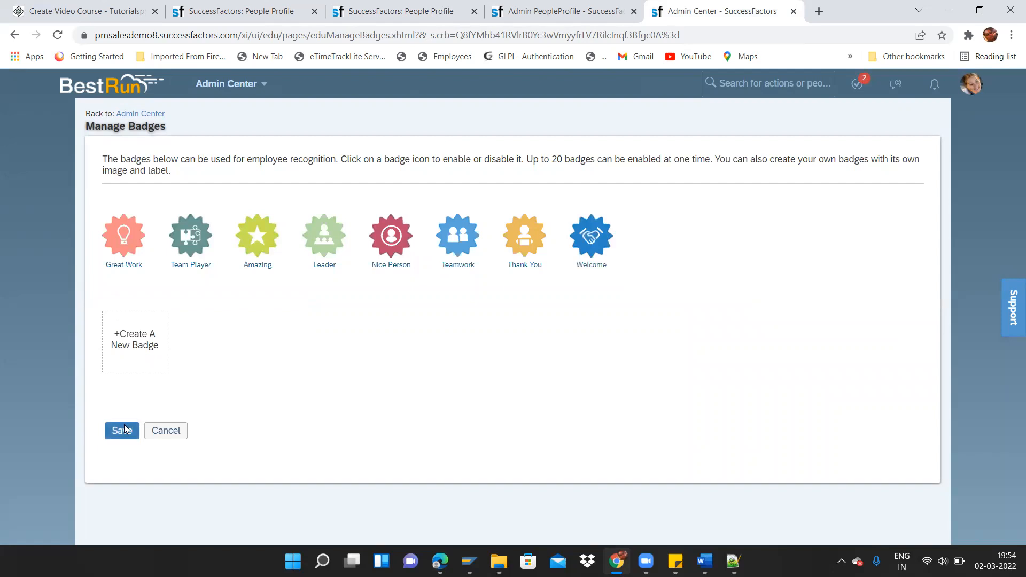
{"action": "left_click", "coordinate": [126, 429]}
{"action": "left_click", "coordinate": [141, 362]}
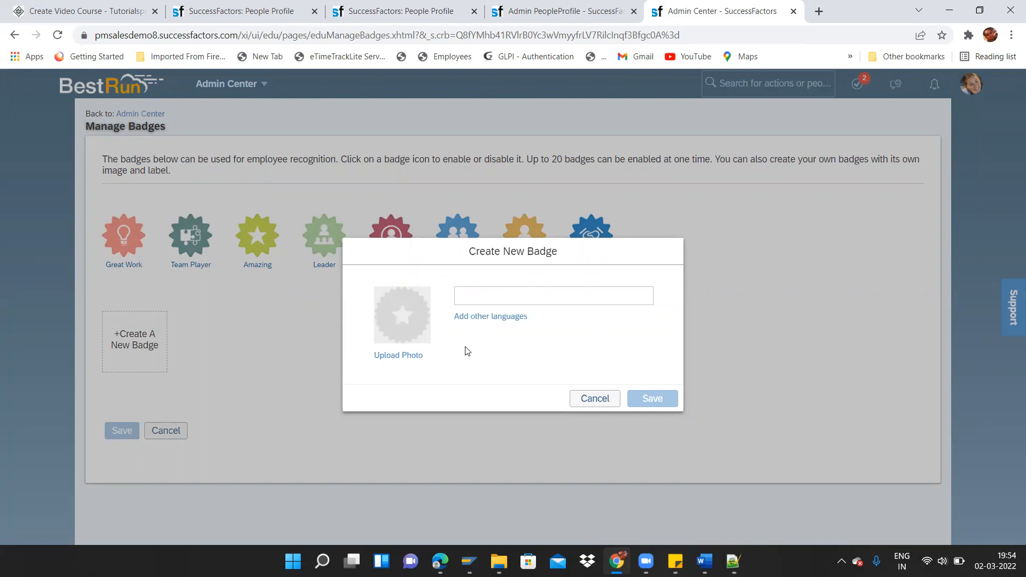
{"action": "left_click", "coordinate": [606, 402]}
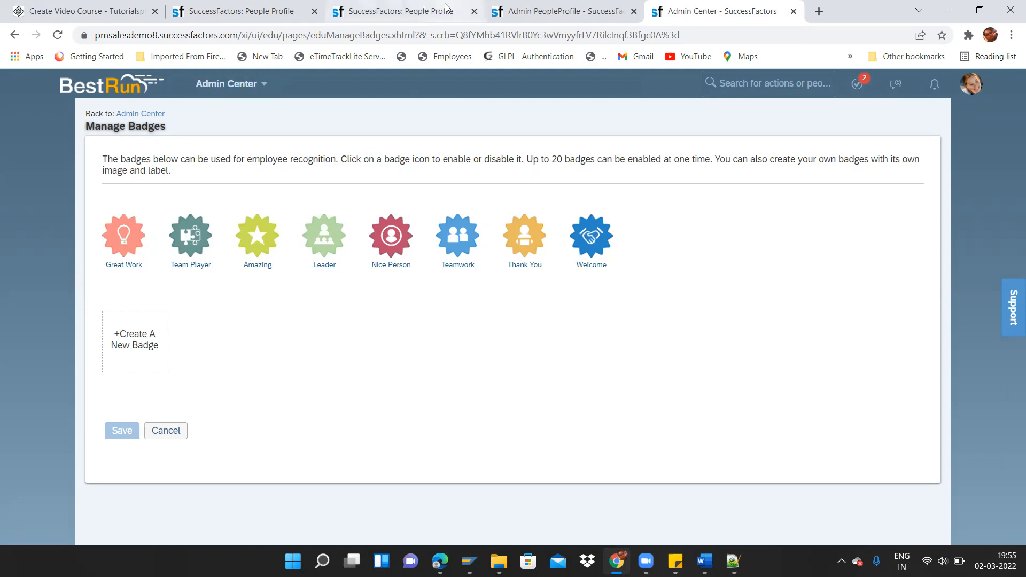
- Return to the proxied employee's profile page and end the proxy session with Become Self
{"action": "left_click", "coordinate": [423, 10]}
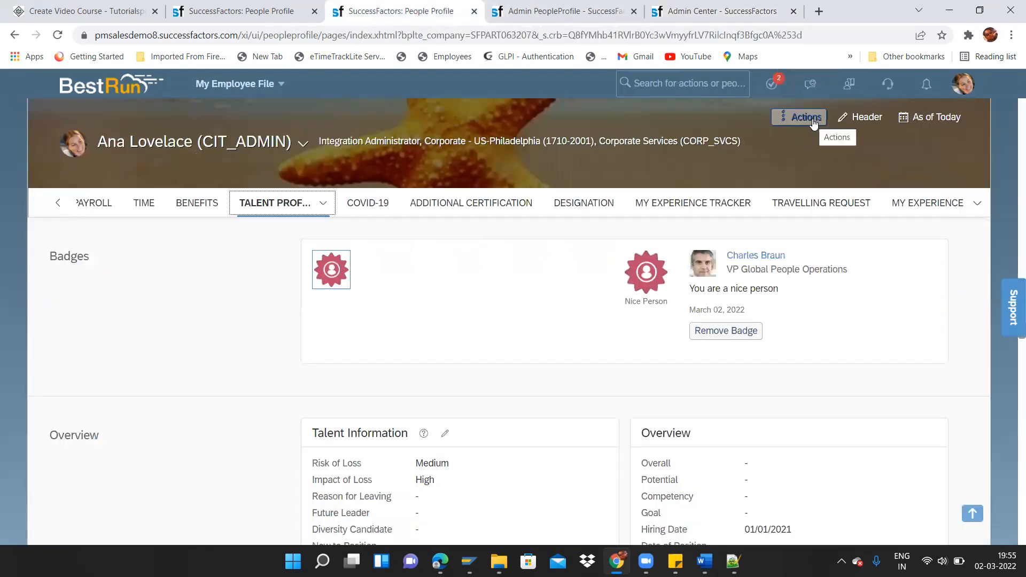
{"action": "left_click", "coordinate": [812, 121]}
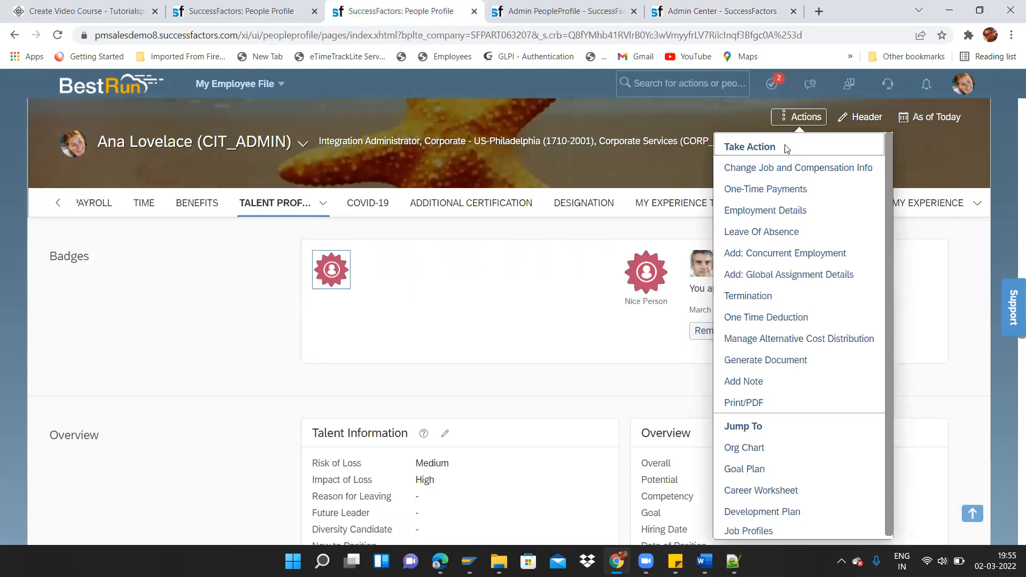
{"action": "left_click", "coordinate": [963, 84]}
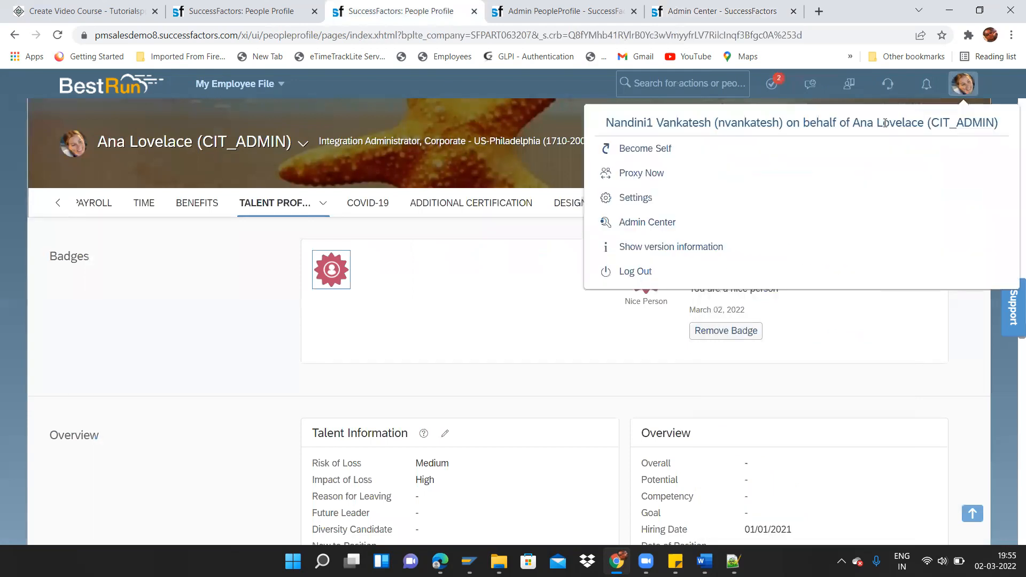
{"action": "left_click", "coordinate": [727, 153]}
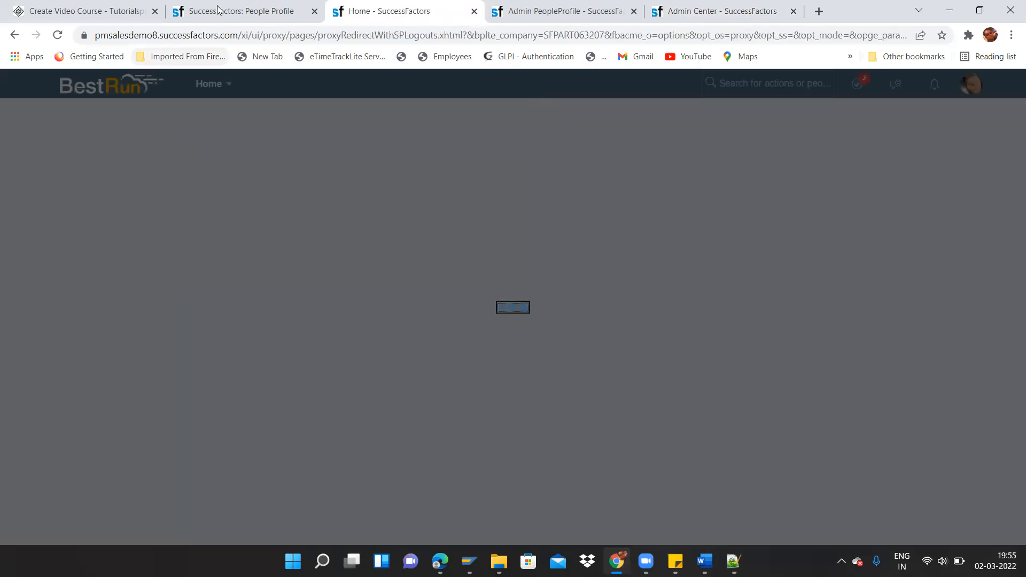
{"action": "left_click", "coordinate": [221, 11]}
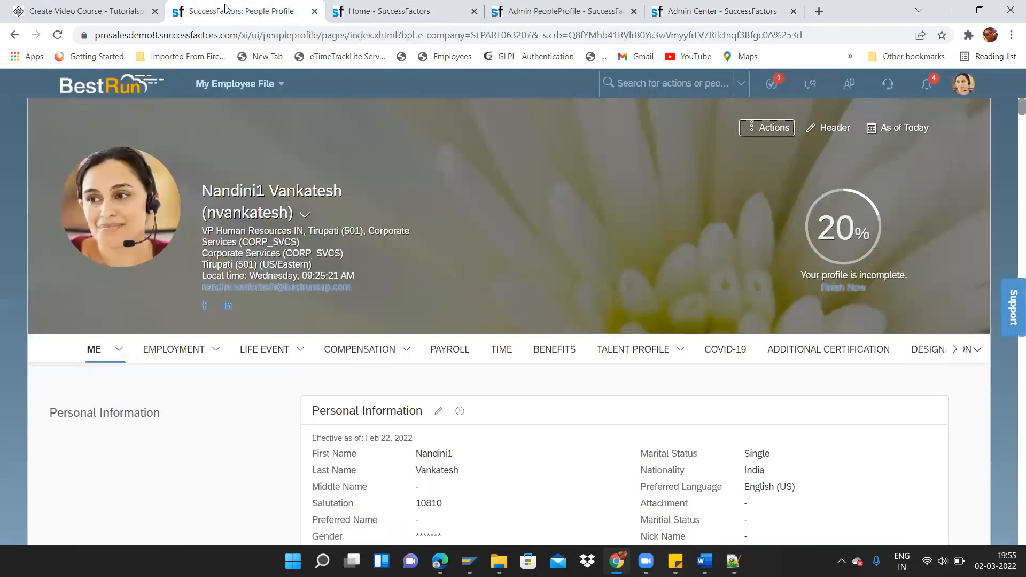
{"action": "left_click", "coordinate": [359, 11]}
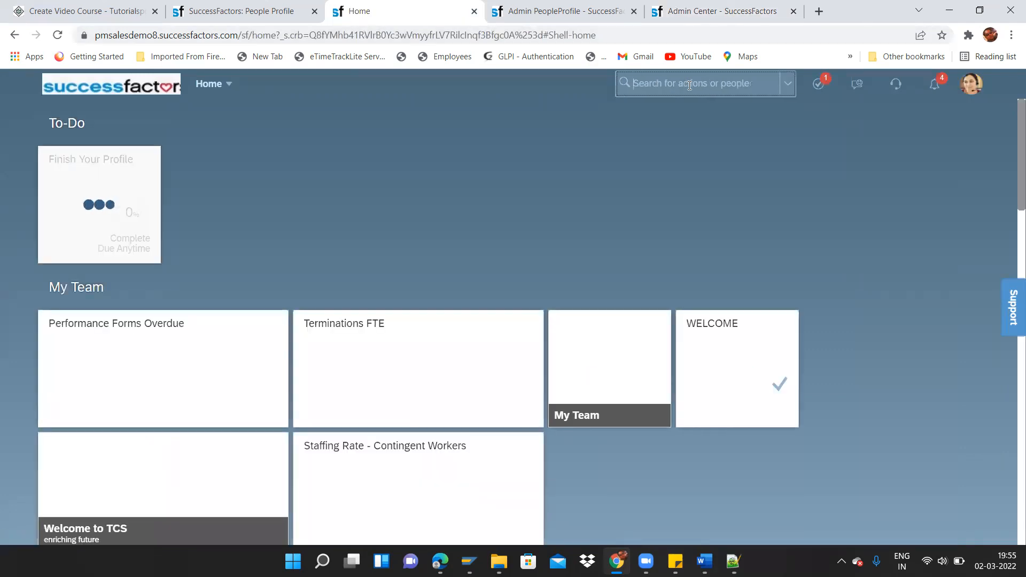
- Start a proxy session as the manager who is VP Global People Operations, entering and selecting the manager's name
{"action": "left_click", "coordinate": [971, 83]}
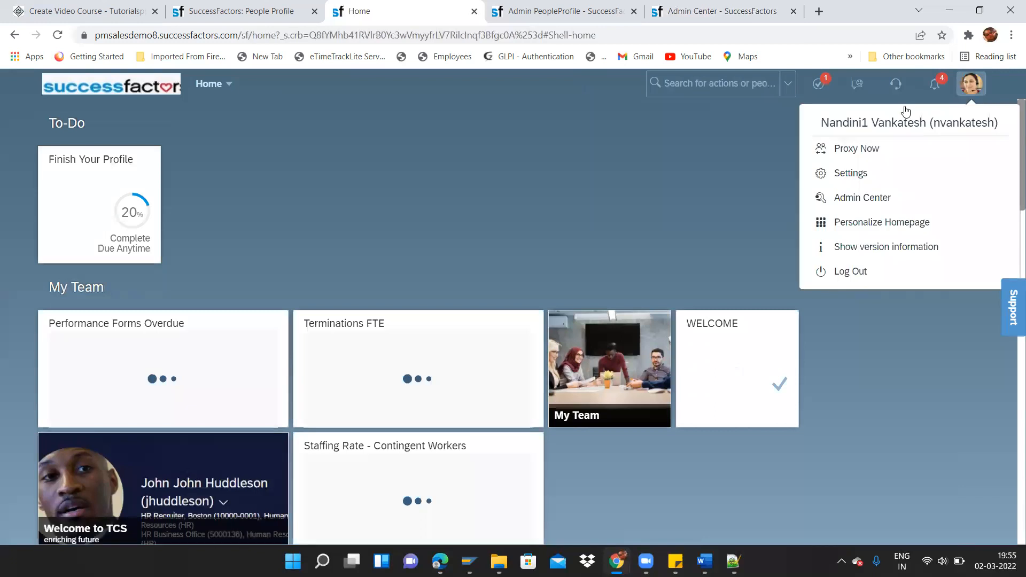
{"action": "left_click", "coordinate": [865, 151]}
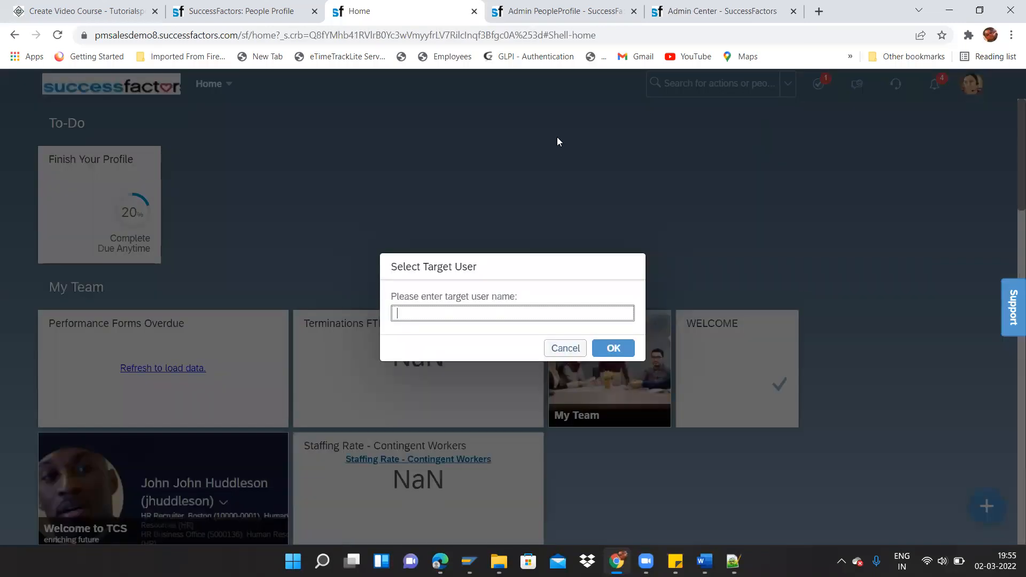
{"action": "type", "text": "braun"}
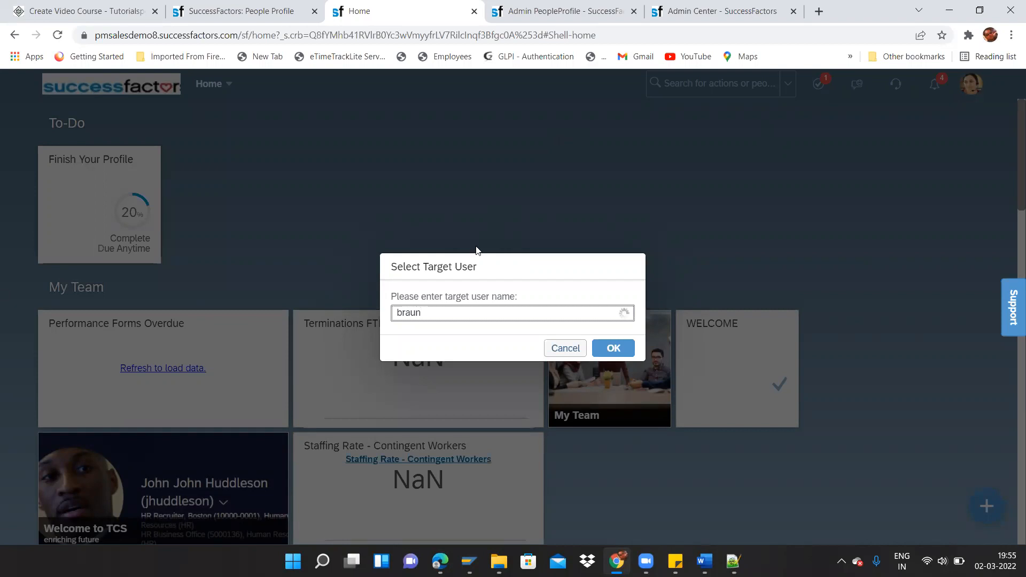
{"action": "left_click", "coordinate": [462, 347]}
{"action": "left_click", "coordinate": [609, 348]}
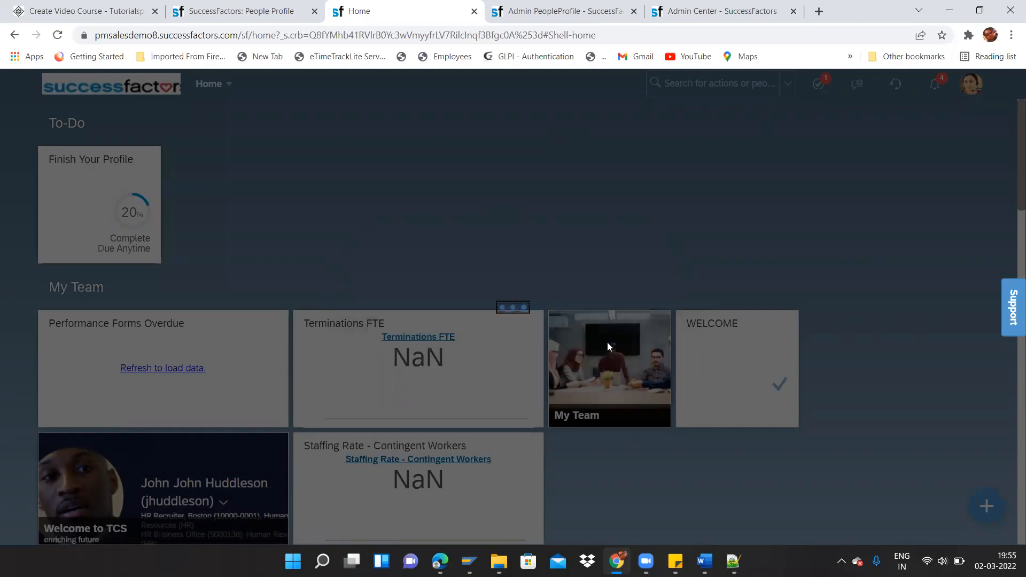
- Open Manage My Team and choose Give a badge for the direct report in Administrative Support
{"action": "scroll", "coordinate": [607, 346], "scroll_direction": "down", "scroll_amount": 1}
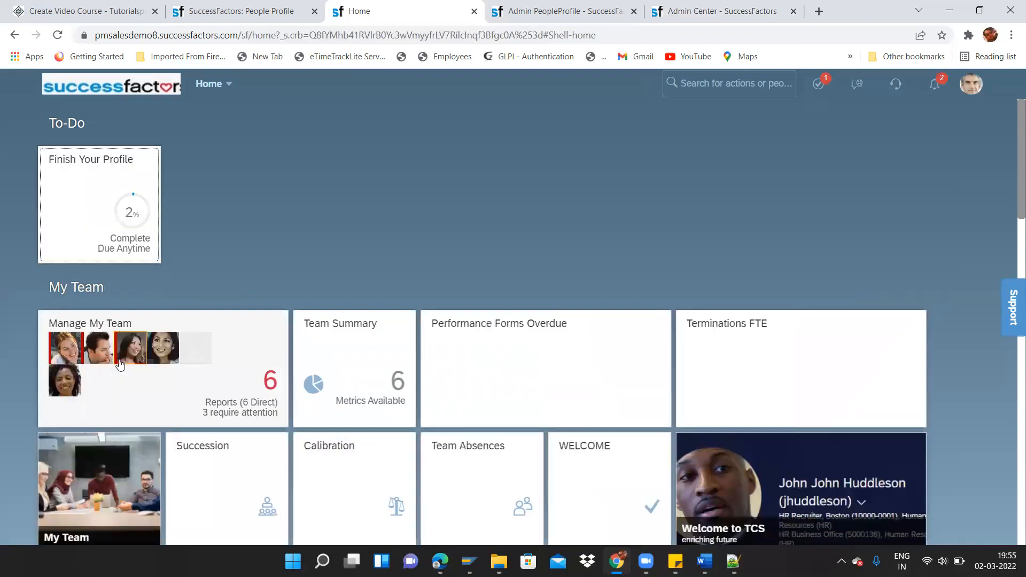
{"action": "left_click", "coordinate": [120, 365]}
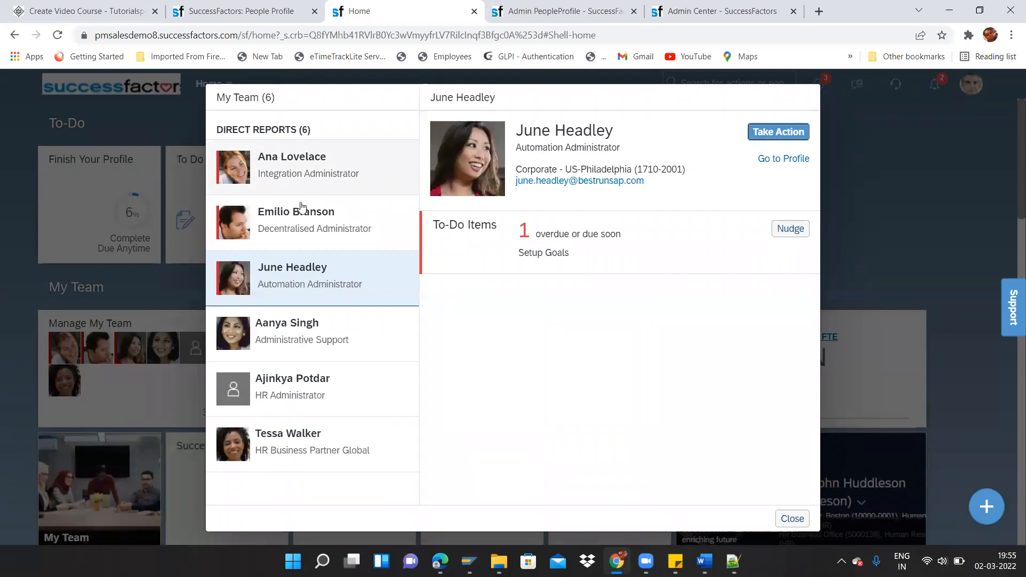
{"action": "left_click", "coordinate": [293, 330]}
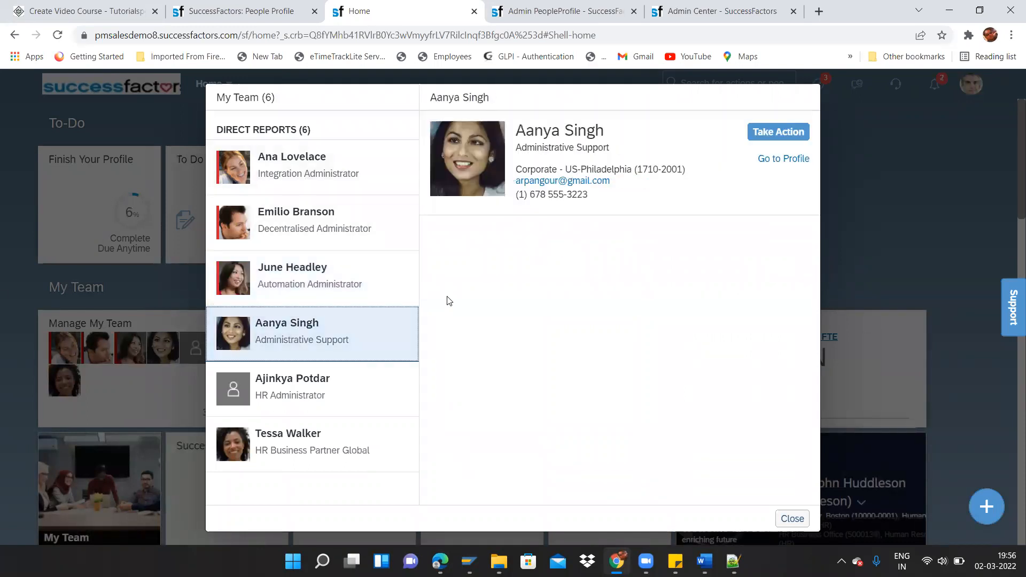
{"action": "left_click", "coordinate": [799, 132]}
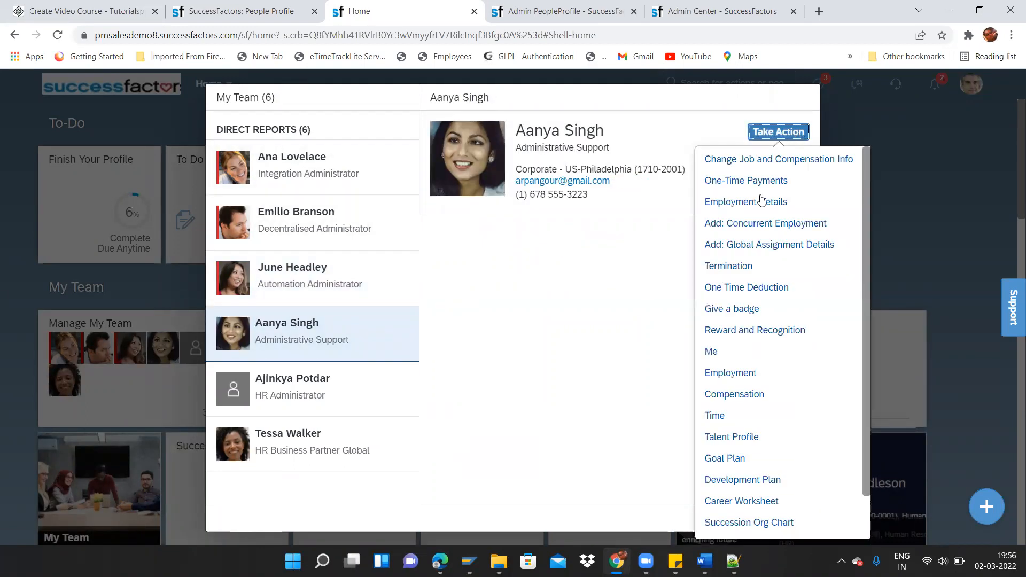
{"action": "left_click", "coordinate": [740, 310]}
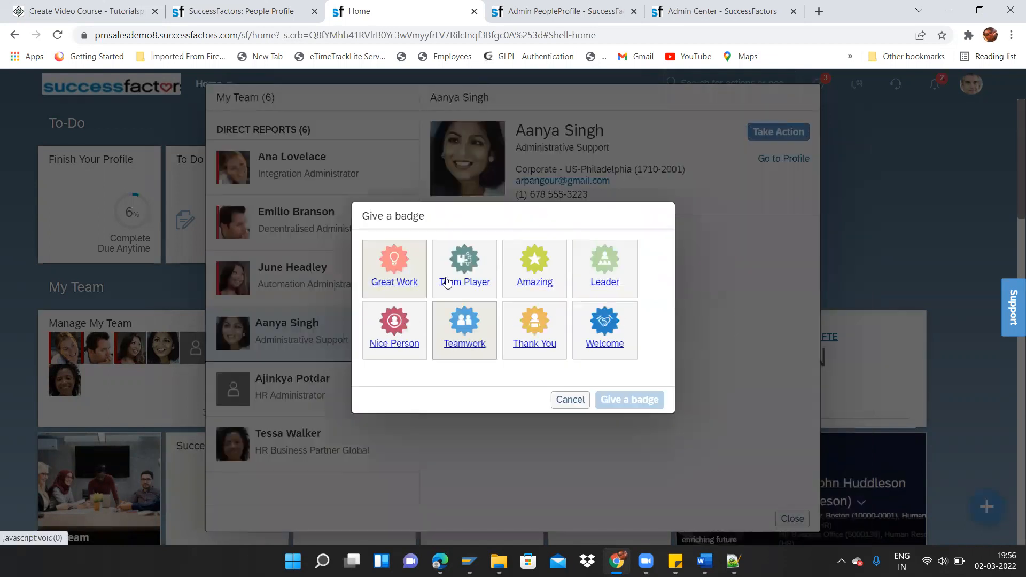
- Give the employee the Thank You badge with the comment "Thank You for the help and support" and view it in the employee's Talent Profile
{"action": "scroll", "coordinate": [534, 325], "scroll_direction": "down", "scroll_amount": 1}
{"action": "left_click", "coordinate": [534, 324]}
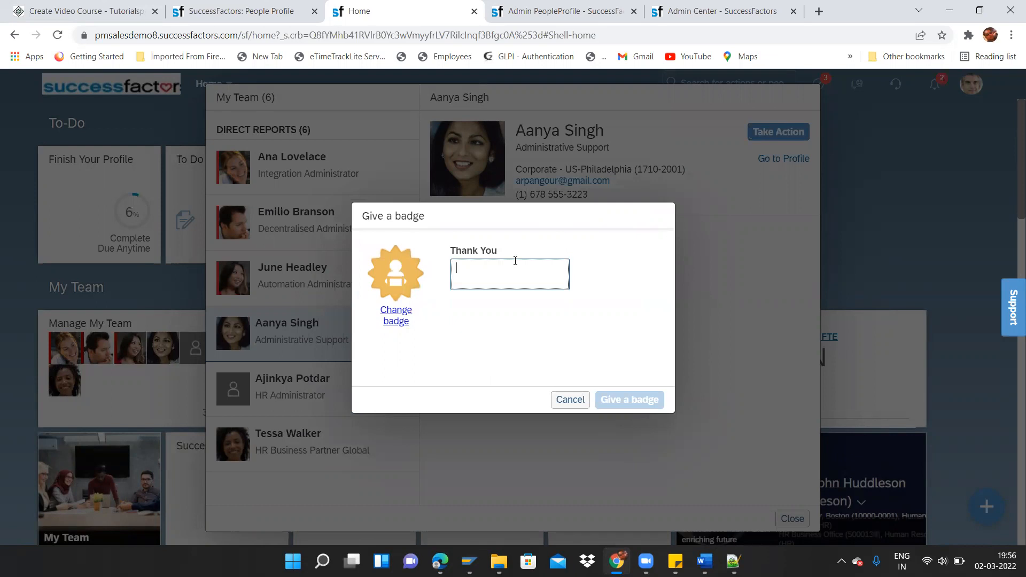
{"action": "type", "text": "Thank"}
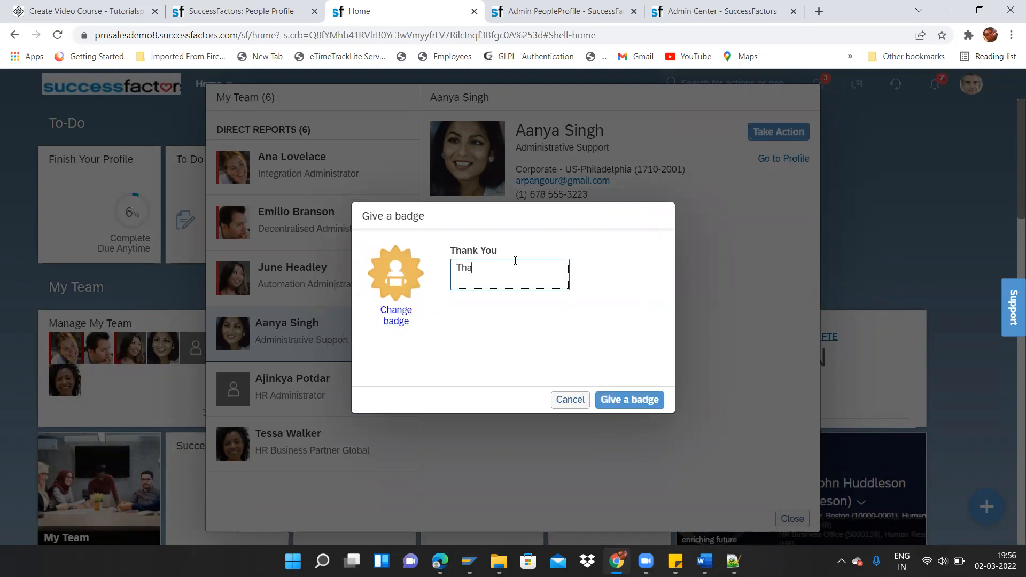
{"action": "type", "text": " You for the help and support"}
{"action": "left_click", "coordinate": [646, 402]}
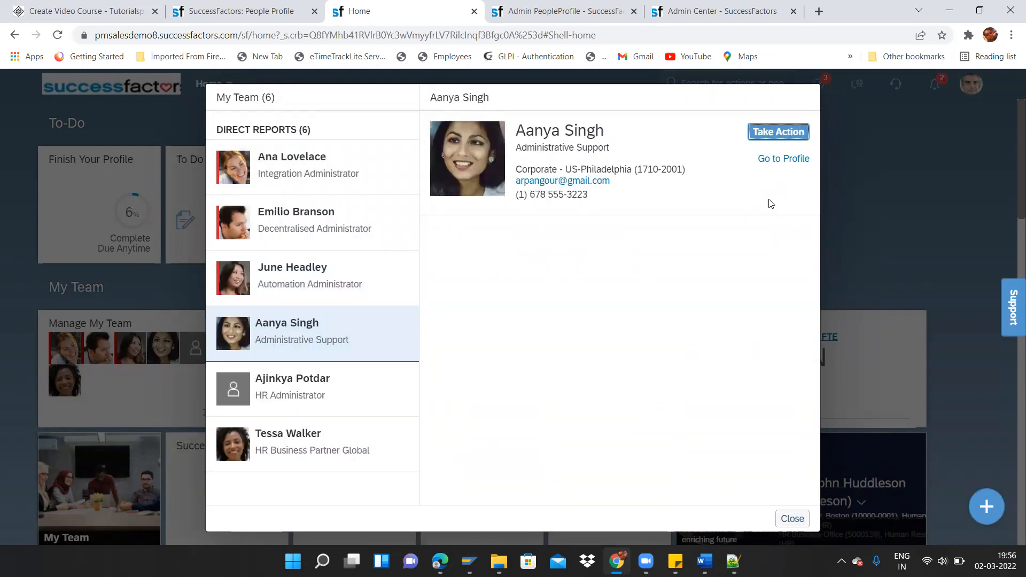
{"action": "left_click", "coordinate": [785, 164]}
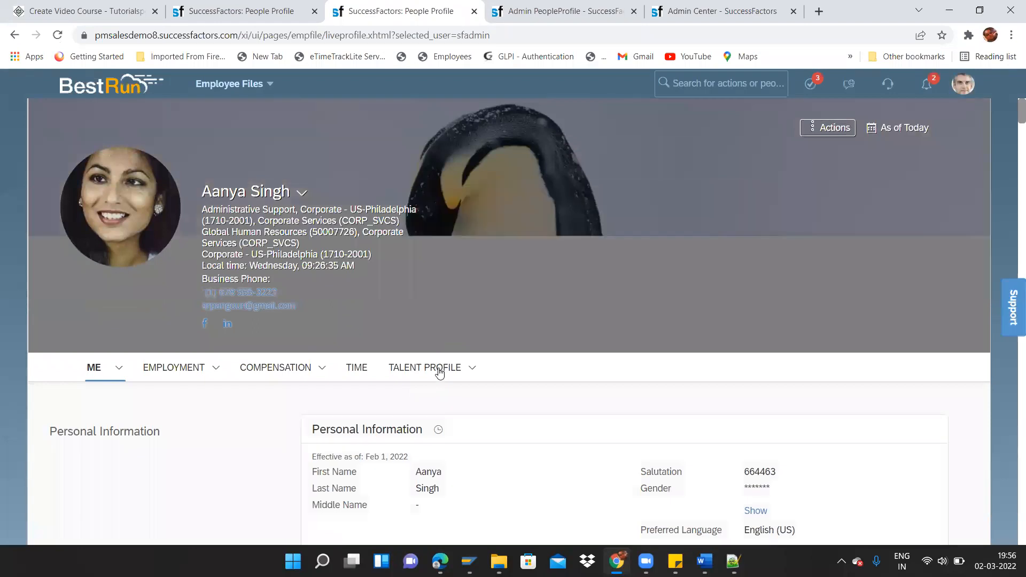
{"action": "left_click", "coordinate": [439, 369]}
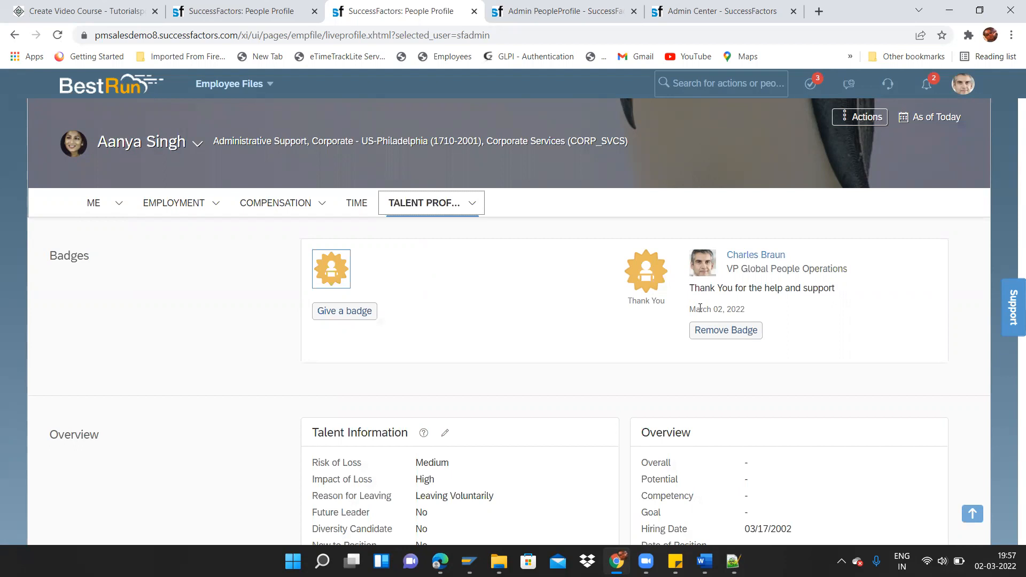
- Switch to Online Trainings.pdf in Edge to examine the Employee Profile and Employee Central course topics, and return to the employee's profile in Chrome
{"action": "key", "text": "alt+Tab"}
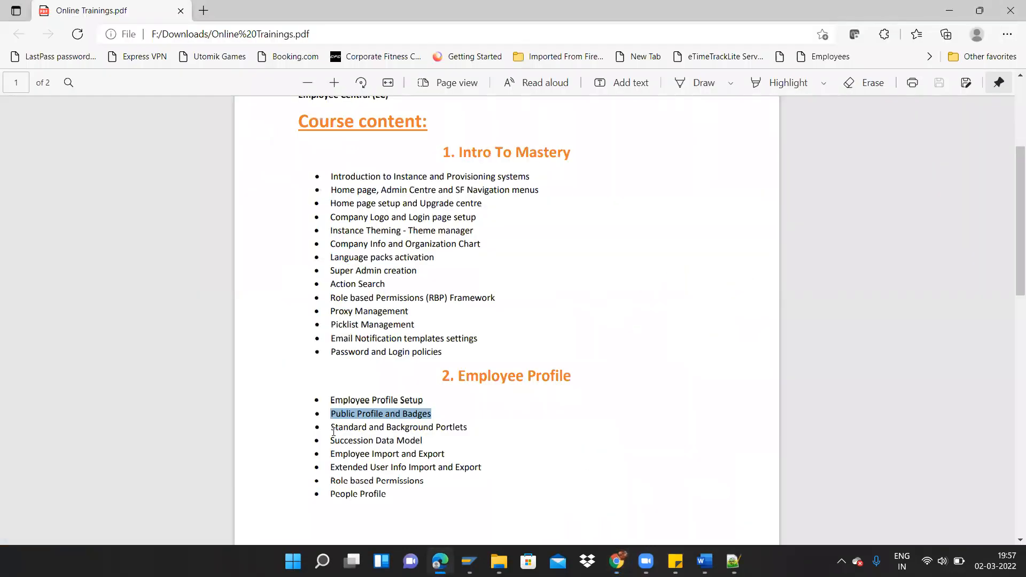
{"action": "left_click_drag", "start_coordinate": [331, 427], "coordinate": [454, 444]}
{"action": "left_click", "coordinate": [424, 442]}
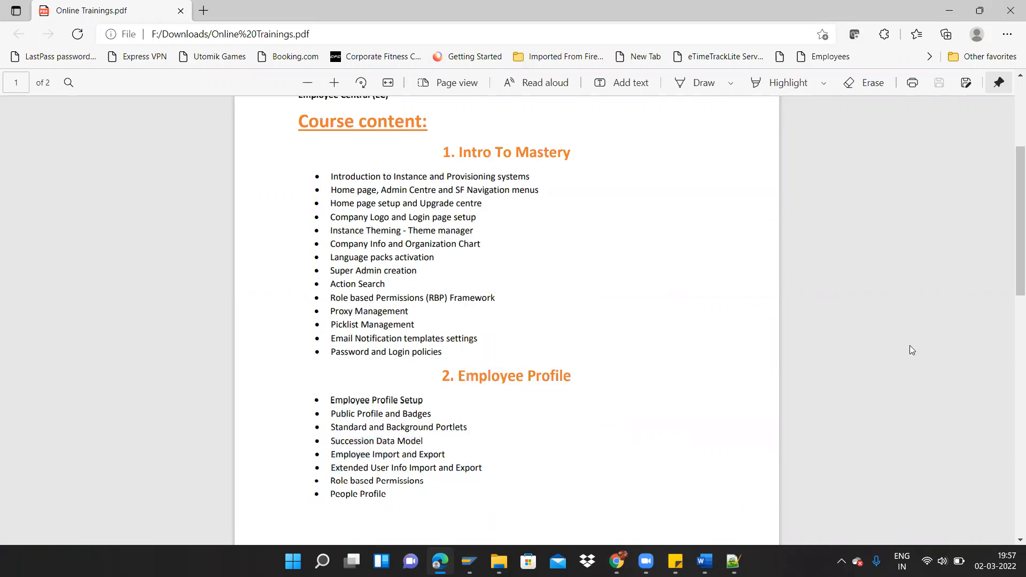
{"action": "scroll", "coordinate": [1011, 241], "scroll_direction": "down", "scroll_amount": 2}
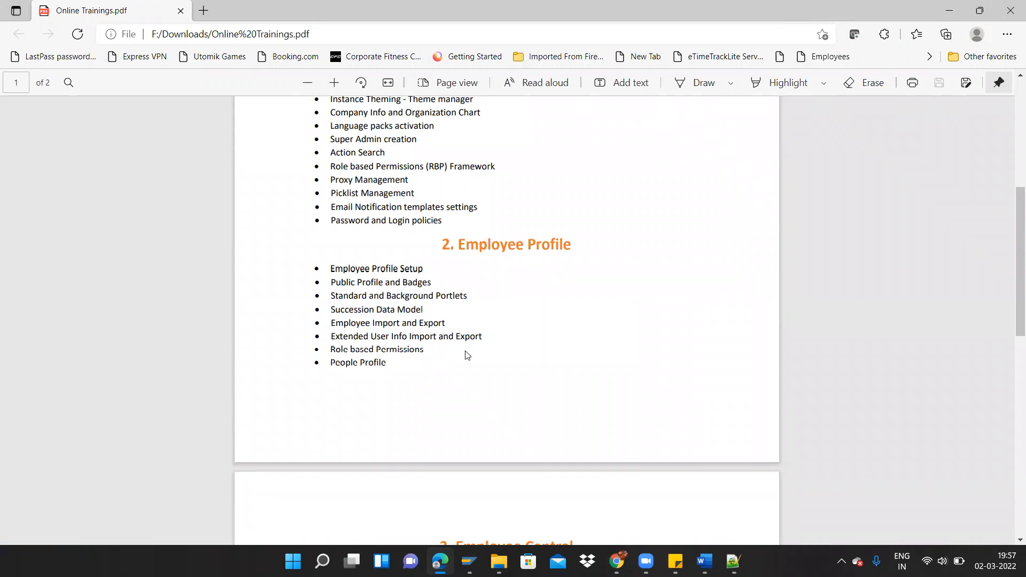
{"action": "left_click_drag", "start_coordinate": [333, 355], "coordinate": [390, 365]}
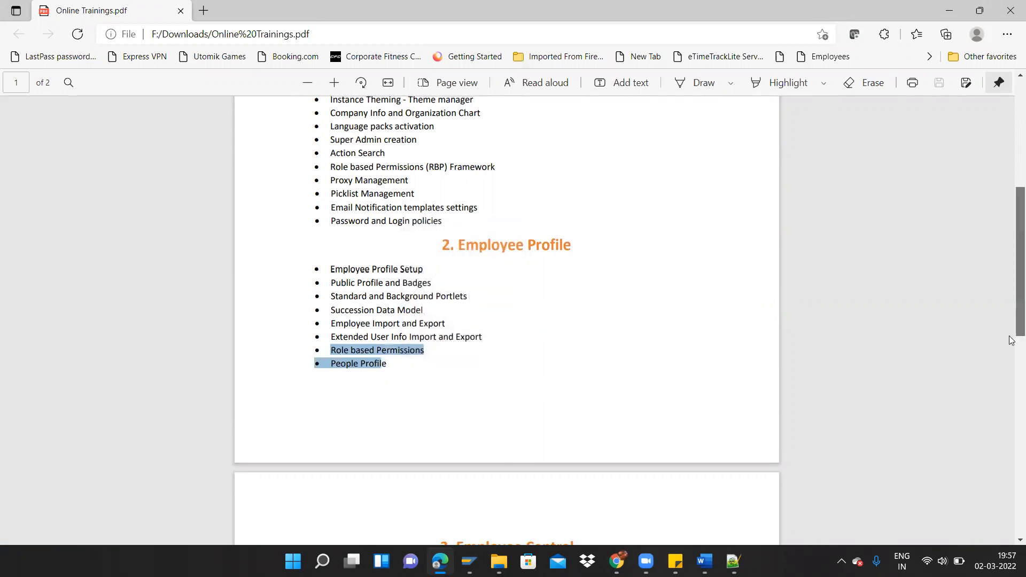
{"action": "scroll", "coordinate": [1011, 340], "scroll_direction": "down", "scroll_amount": 6}
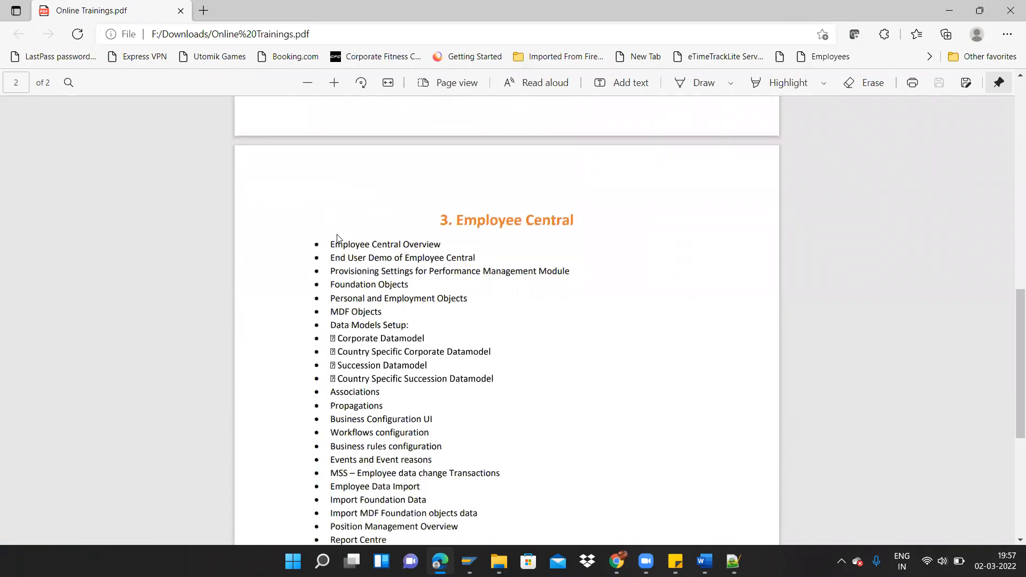
{"action": "left_click_drag", "start_coordinate": [326, 242], "coordinate": [466, 512]}
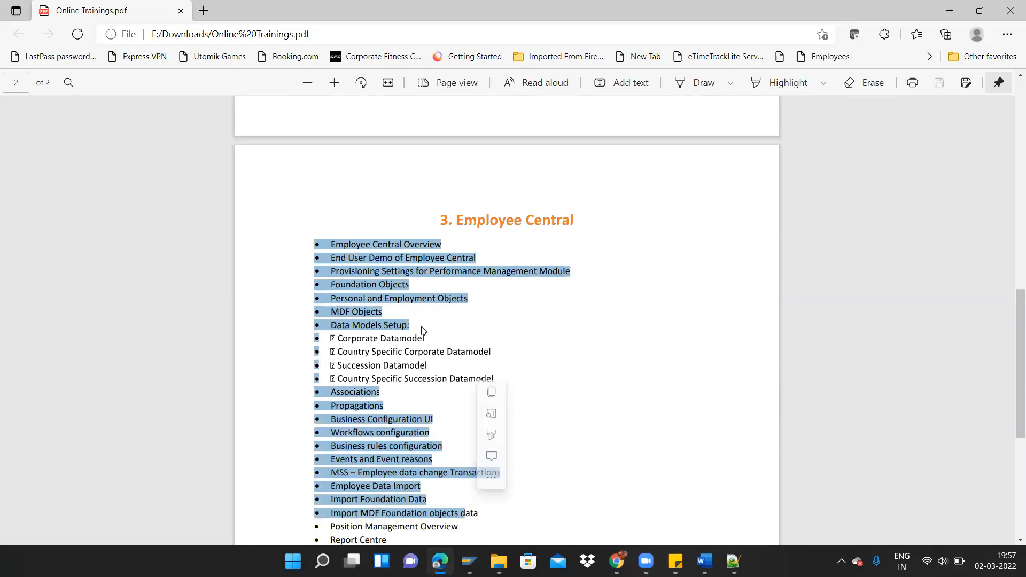
{"action": "left_click", "coordinate": [470, 302]}
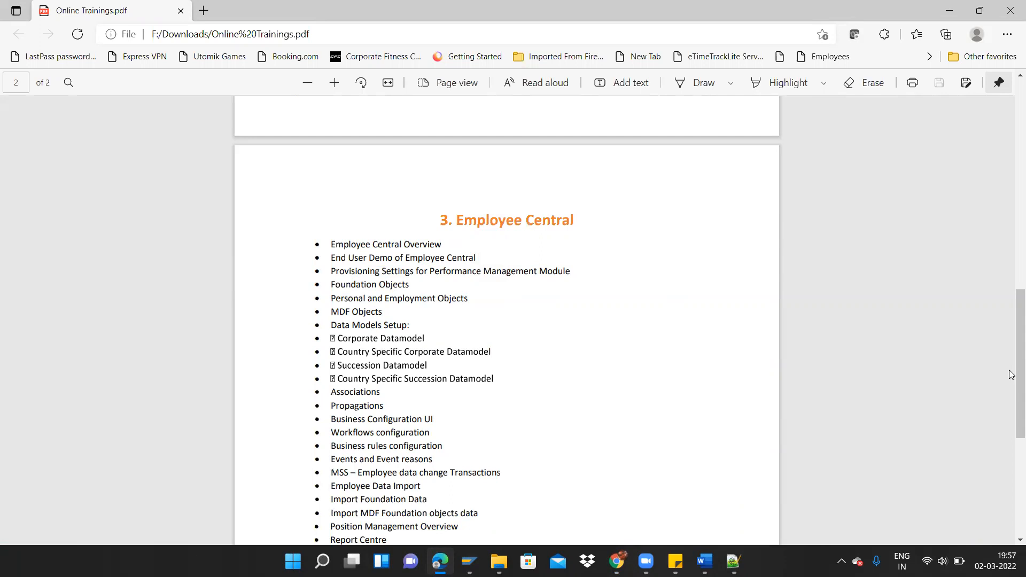
{"action": "left_click_drag", "start_coordinate": [1010, 371], "coordinate": [1012, 267]}
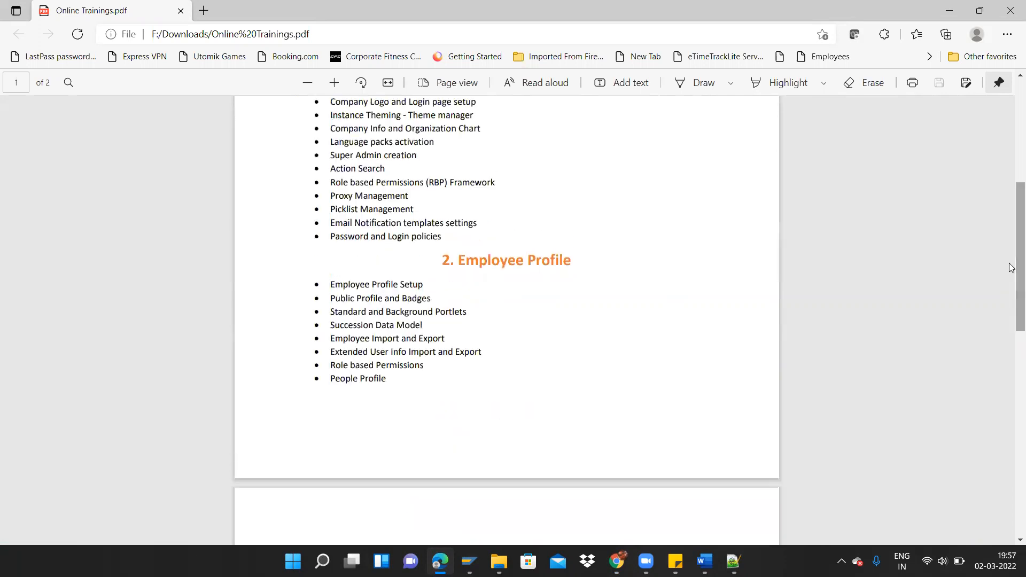
{"action": "left_click_drag", "start_coordinate": [1010, 275], "coordinate": [1010, 388]}
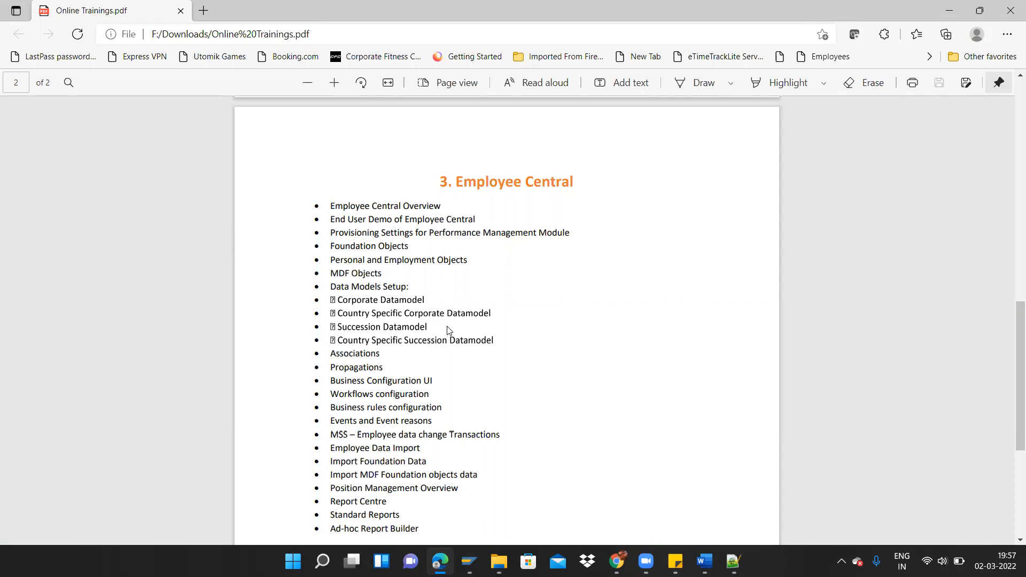
{"action": "key", "text": "alt+Tab"}
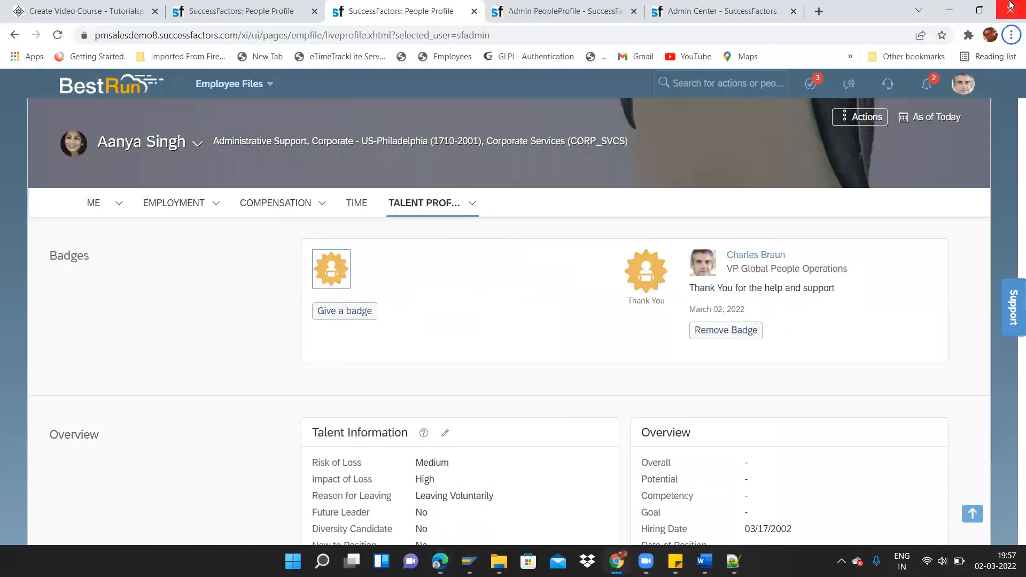